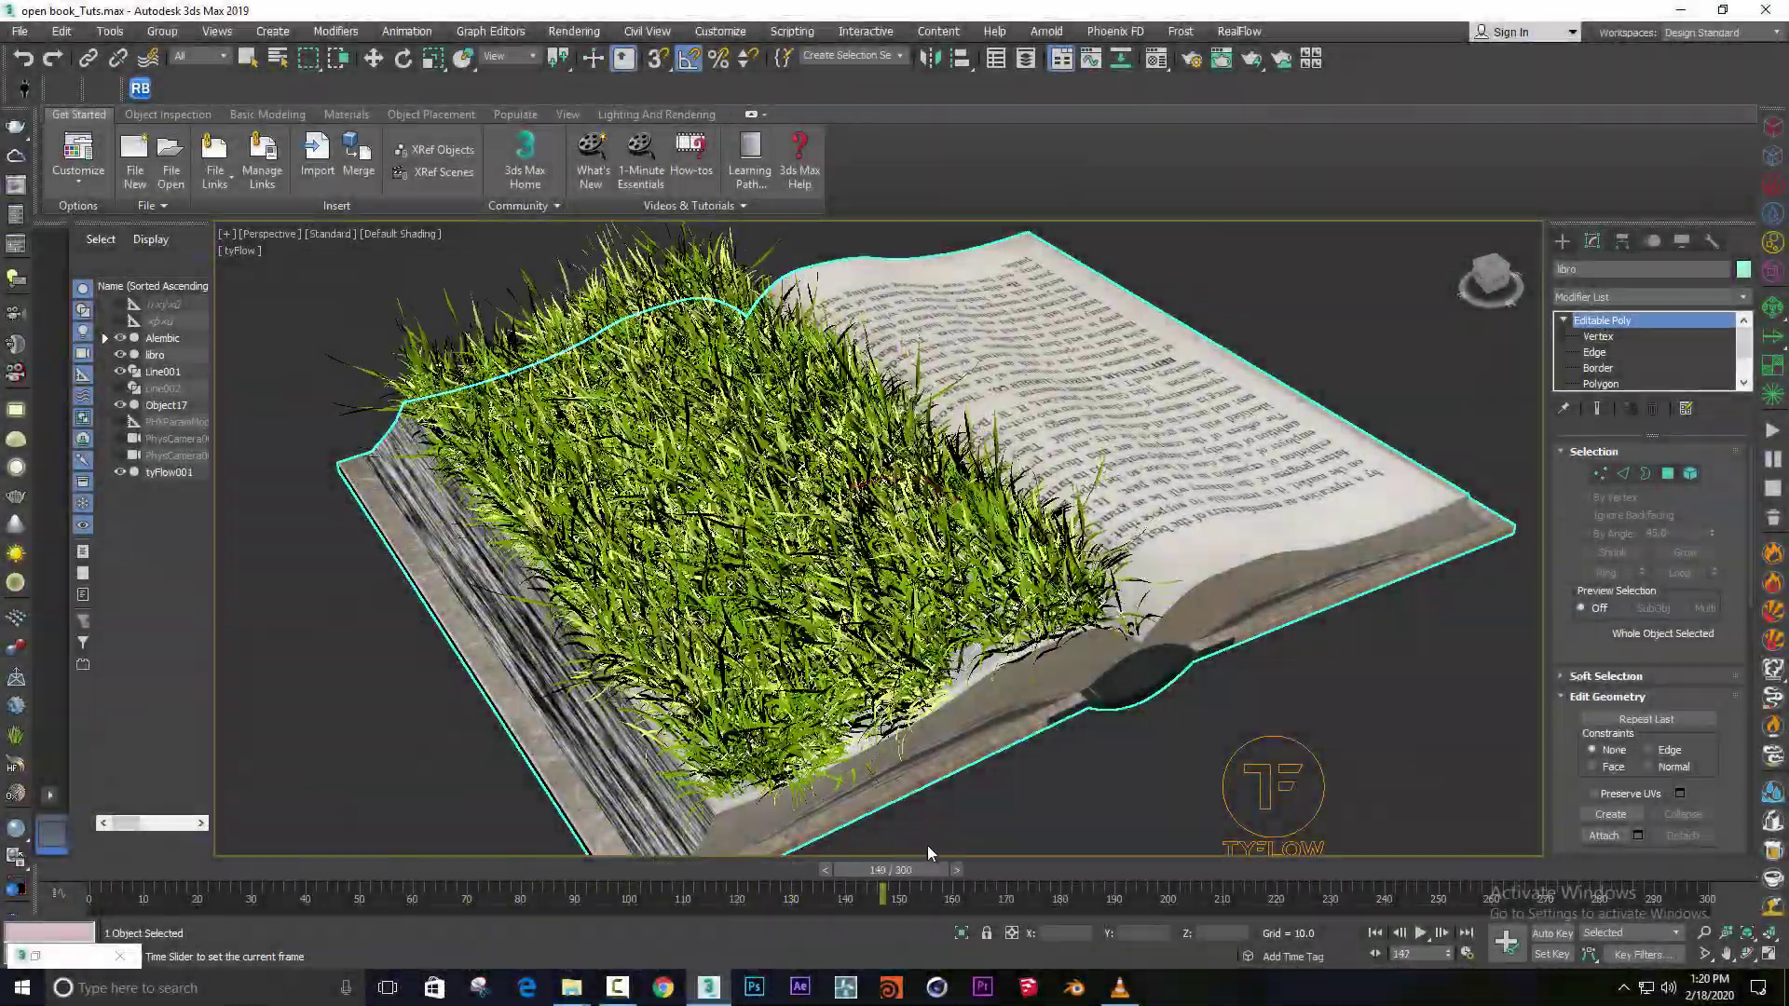
# Orbit around the grass-covered book and scrub the timeline to watch the grass grow and recede.
pyautogui.moveTo(926, 847)
pyautogui.keyDown('alt'); pyautogui.mouseDown(button='middle')
pyautogui.moveTo(1062, 689)
pyautogui.moveTo(95, 870)
pyautogui.mouseUp(button='middle'); pyautogui.keyUp('alt')
pyautogui.press('w')
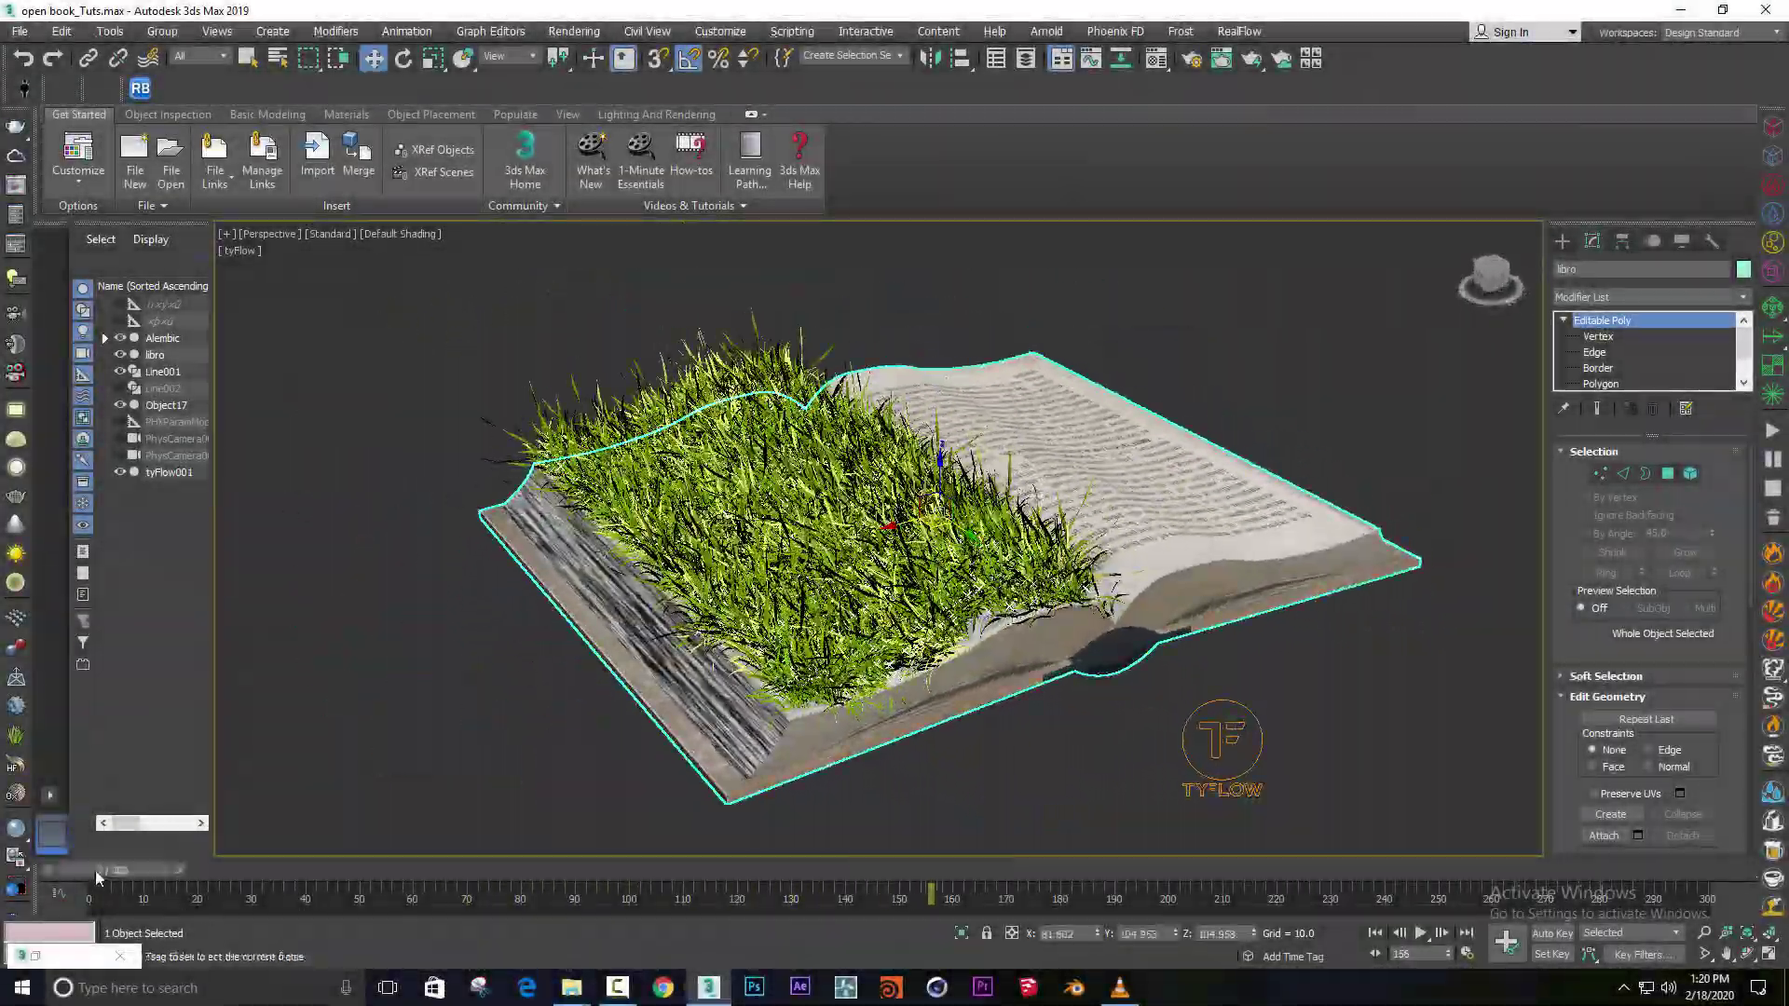
pyautogui.moveTo(95, 871); pyautogui.dragTo(755, 871)
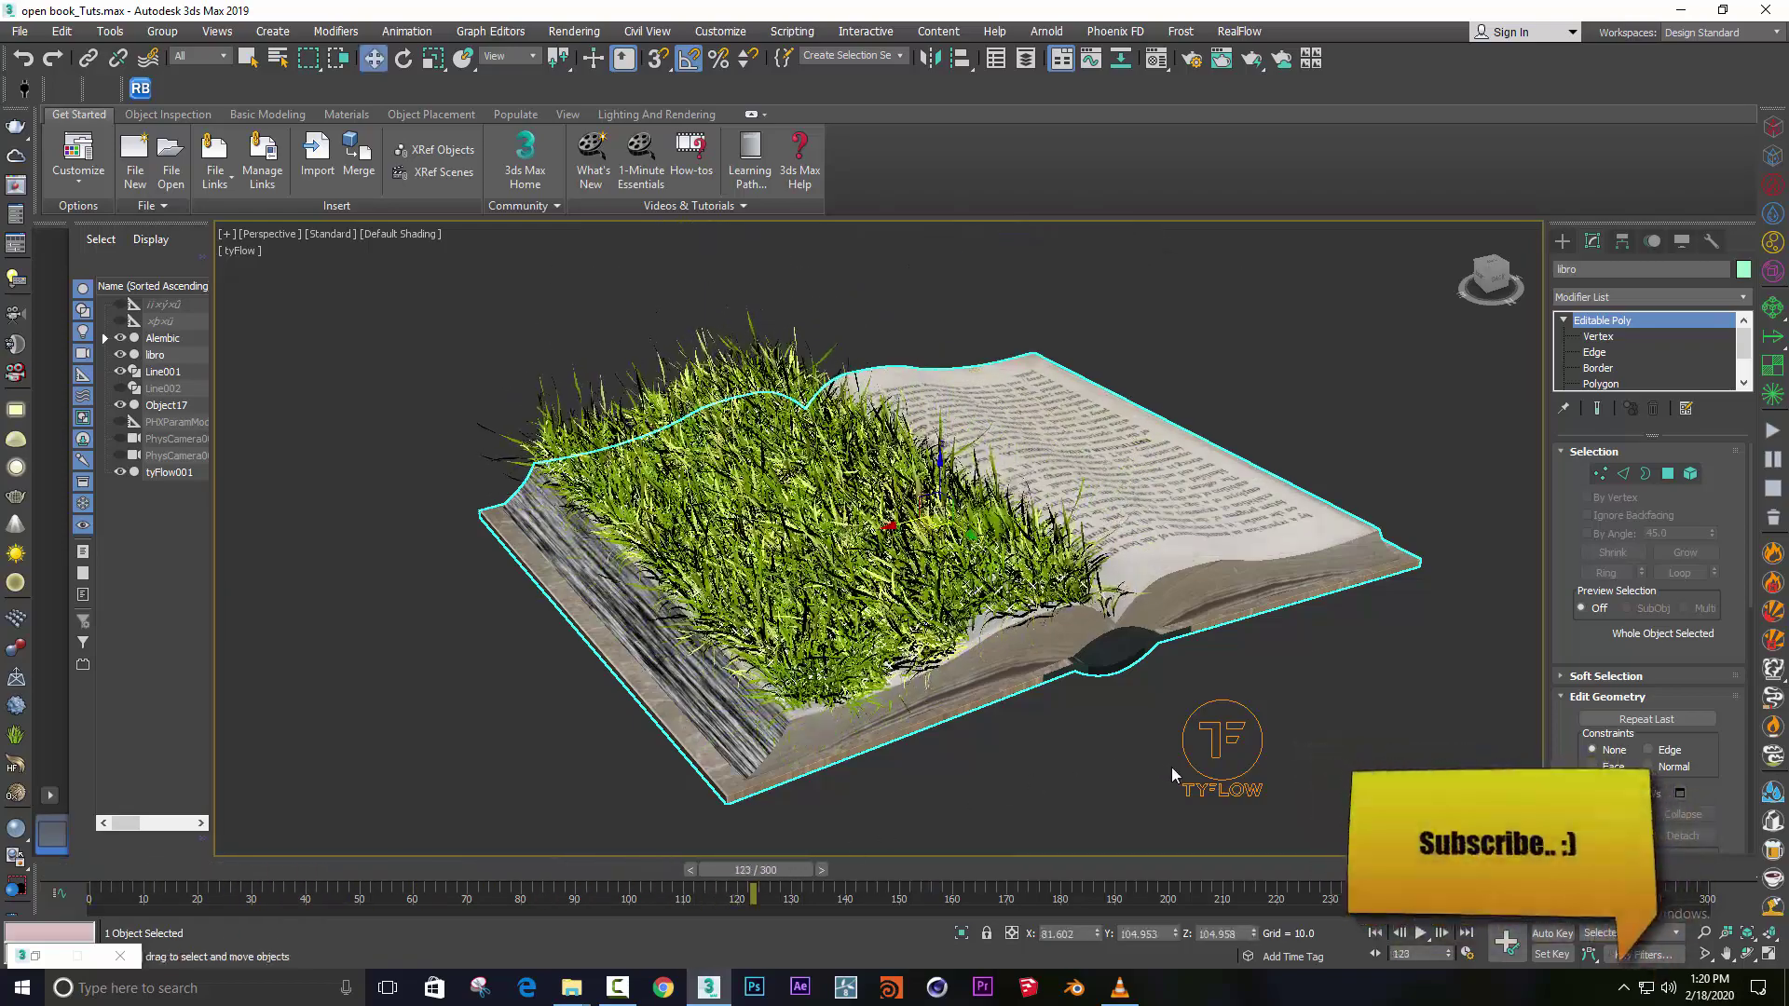
pyautogui.keyDown('alt'); pyautogui.moveTo(1132, 788); pyautogui.dragTo(427, 785, button='middle'); pyautogui.keyUp('alt')
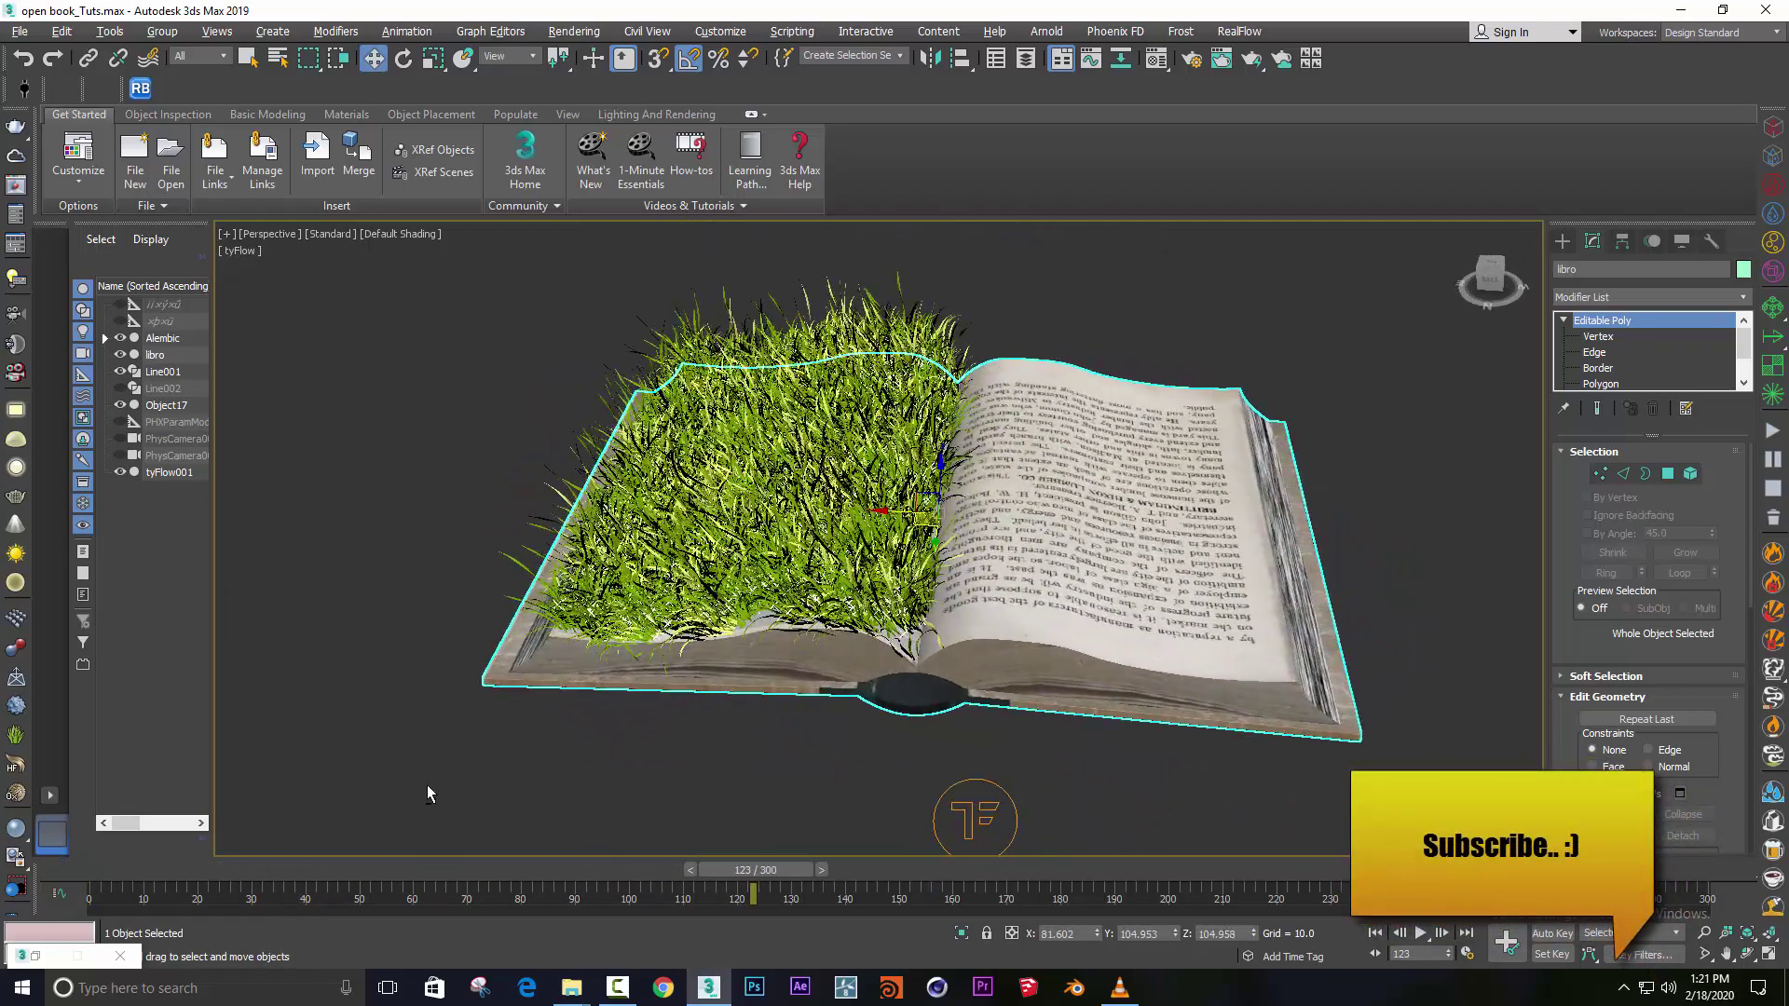
pyautogui.moveTo(398, 871)
pyautogui.mouseDown()
pyautogui.moveTo(279, 889)
pyautogui.moveTo(965, 870)
pyautogui.mouseUp()
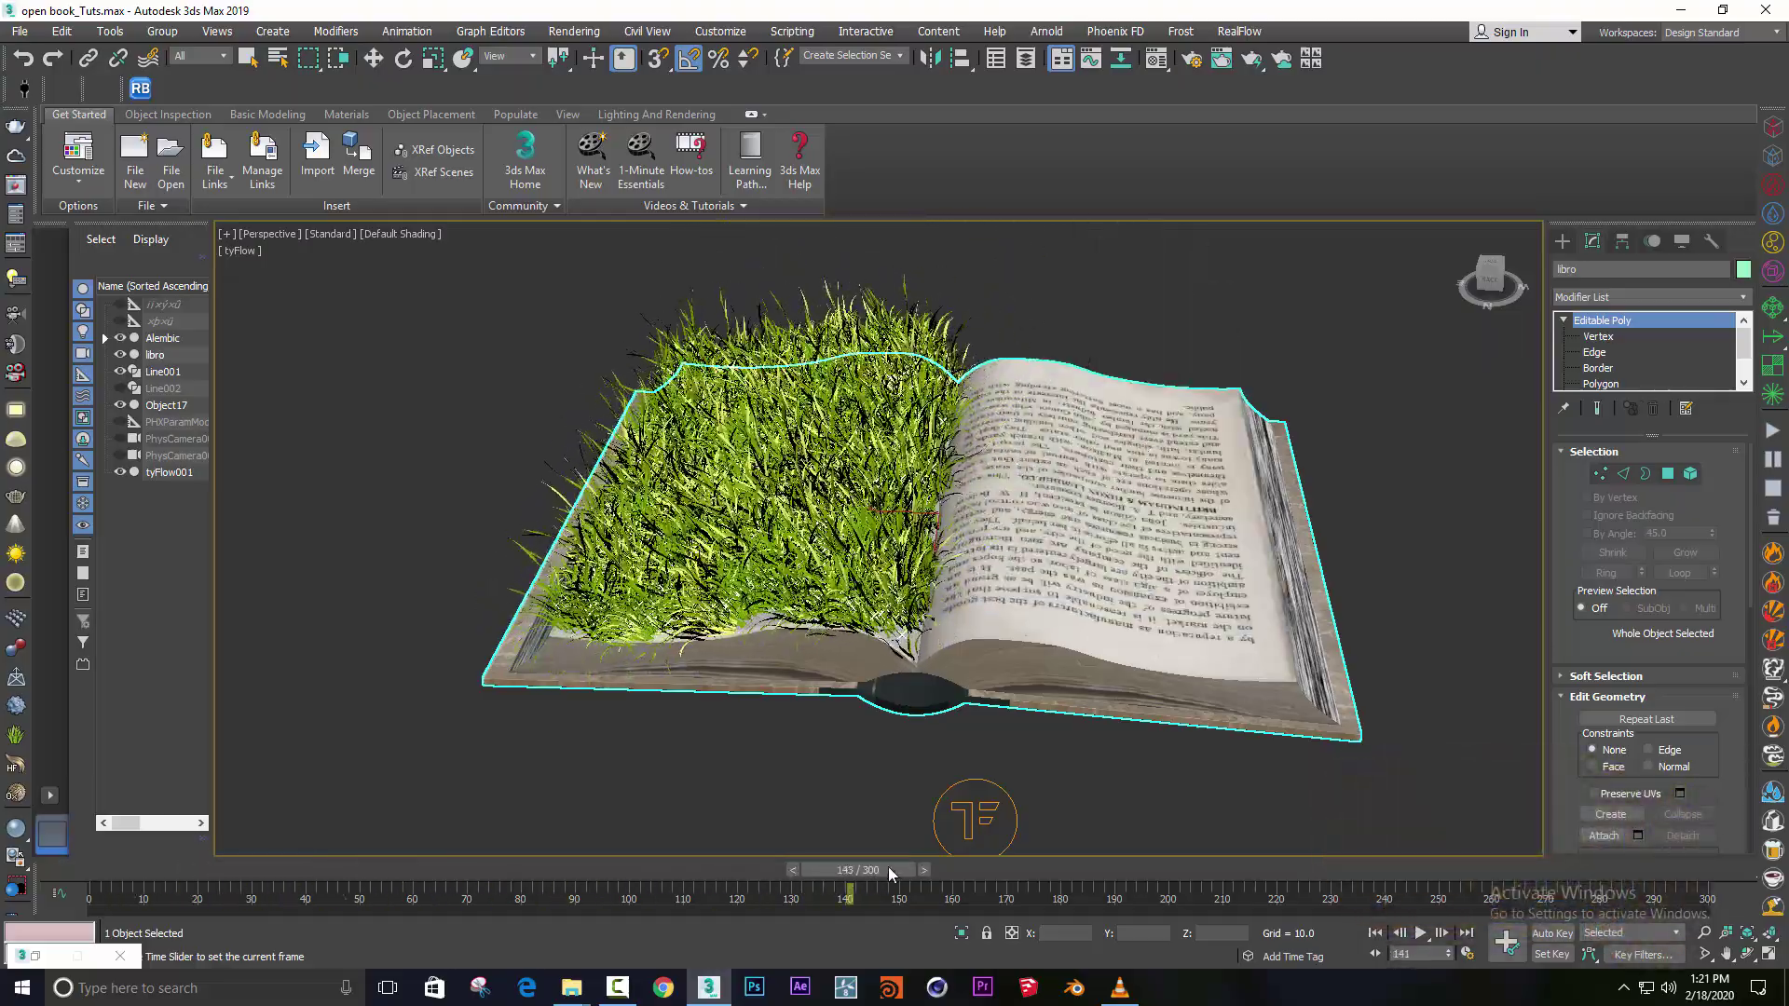
pyautogui.keyDown('alt'); pyautogui.moveTo(945, 695); pyautogui.dragTo(922, 680, button='middle'); pyautogui.keyUp('alt')
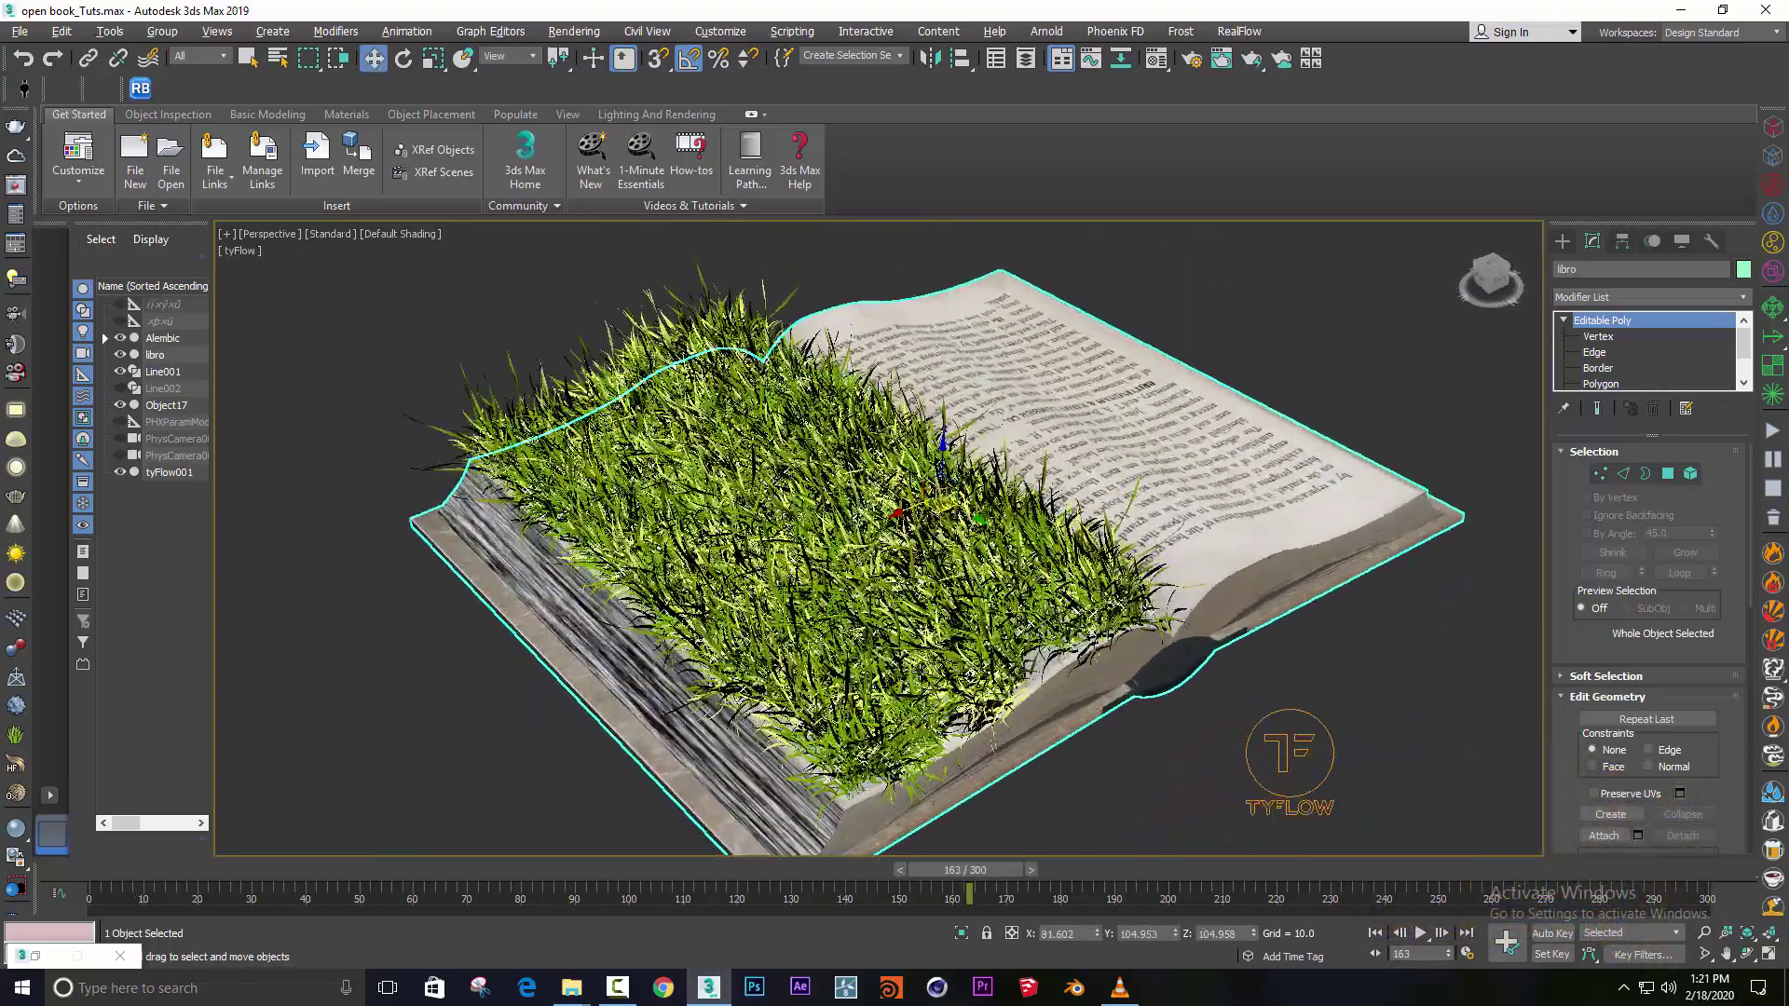
pyautogui.scroll(3, 923, 680)
pyautogui.scroll(3, 922, 681)
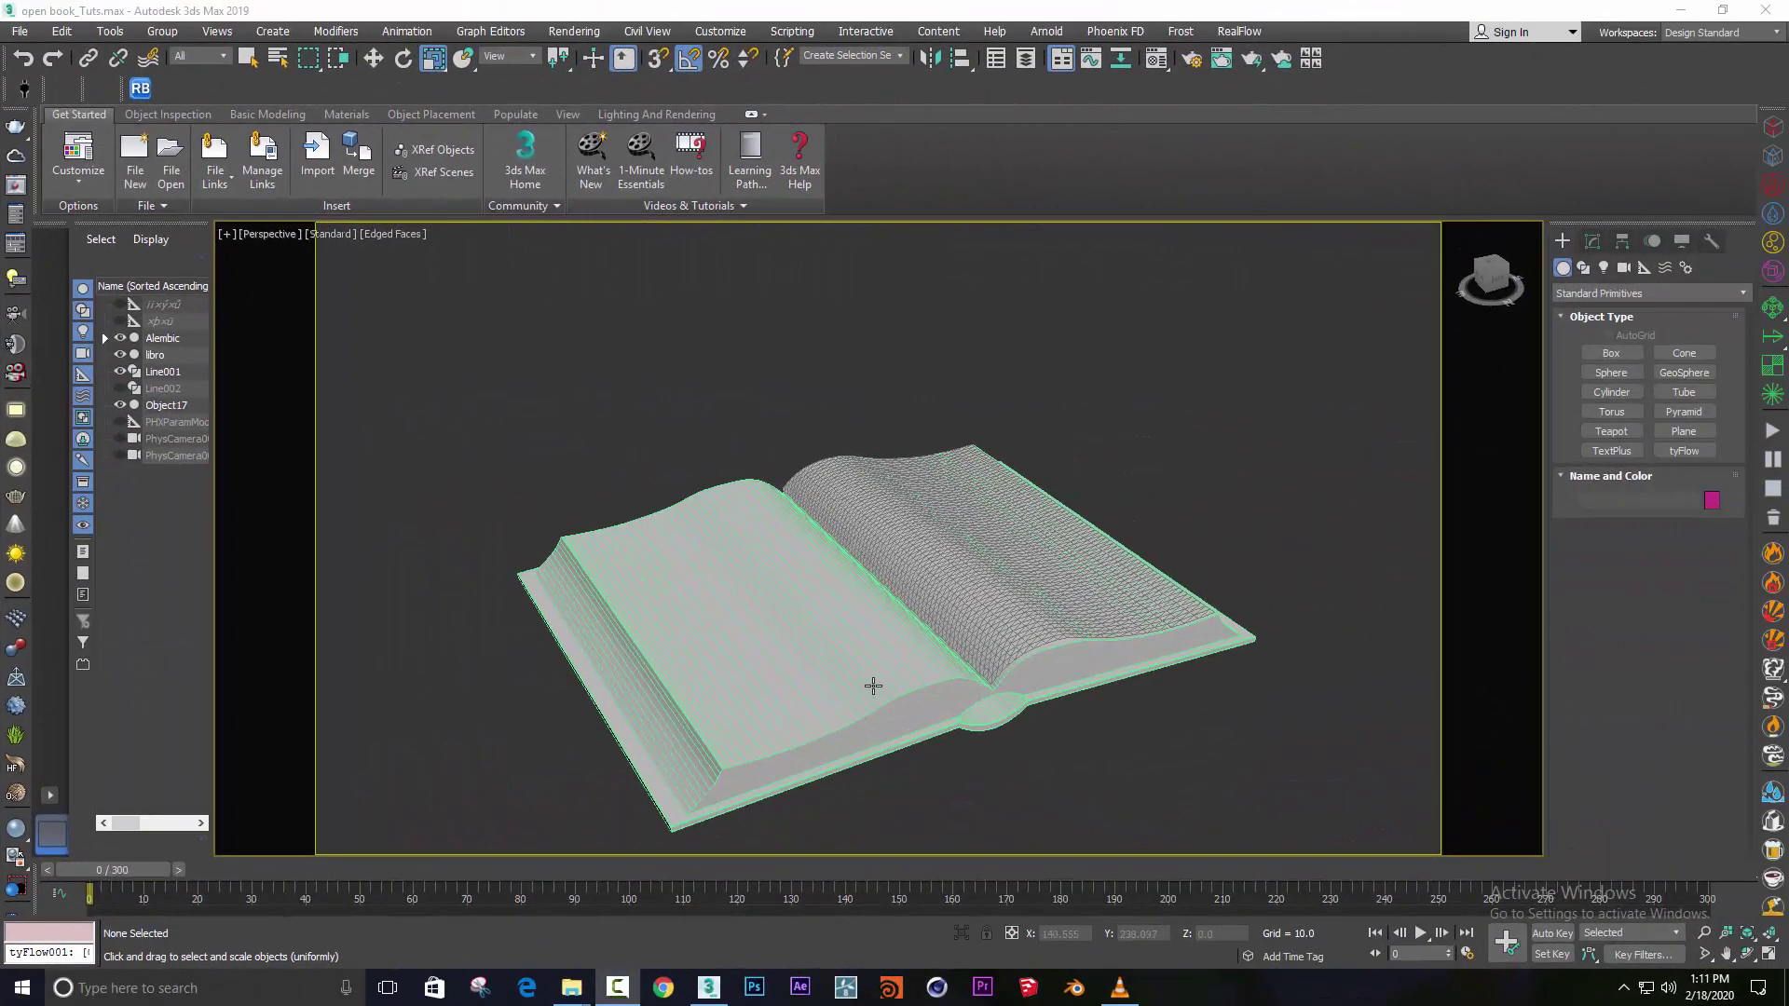
# Select the book libro and scrub the timeline to watch the page lift and settle.
pyautogui.click(921, 700)
pyautogui.keyDown('alt'); pyautogui.moveTo(920, 701); pyautogui.dragTo(728, 749, button='middle'); pyautogui.keyUp('alt')
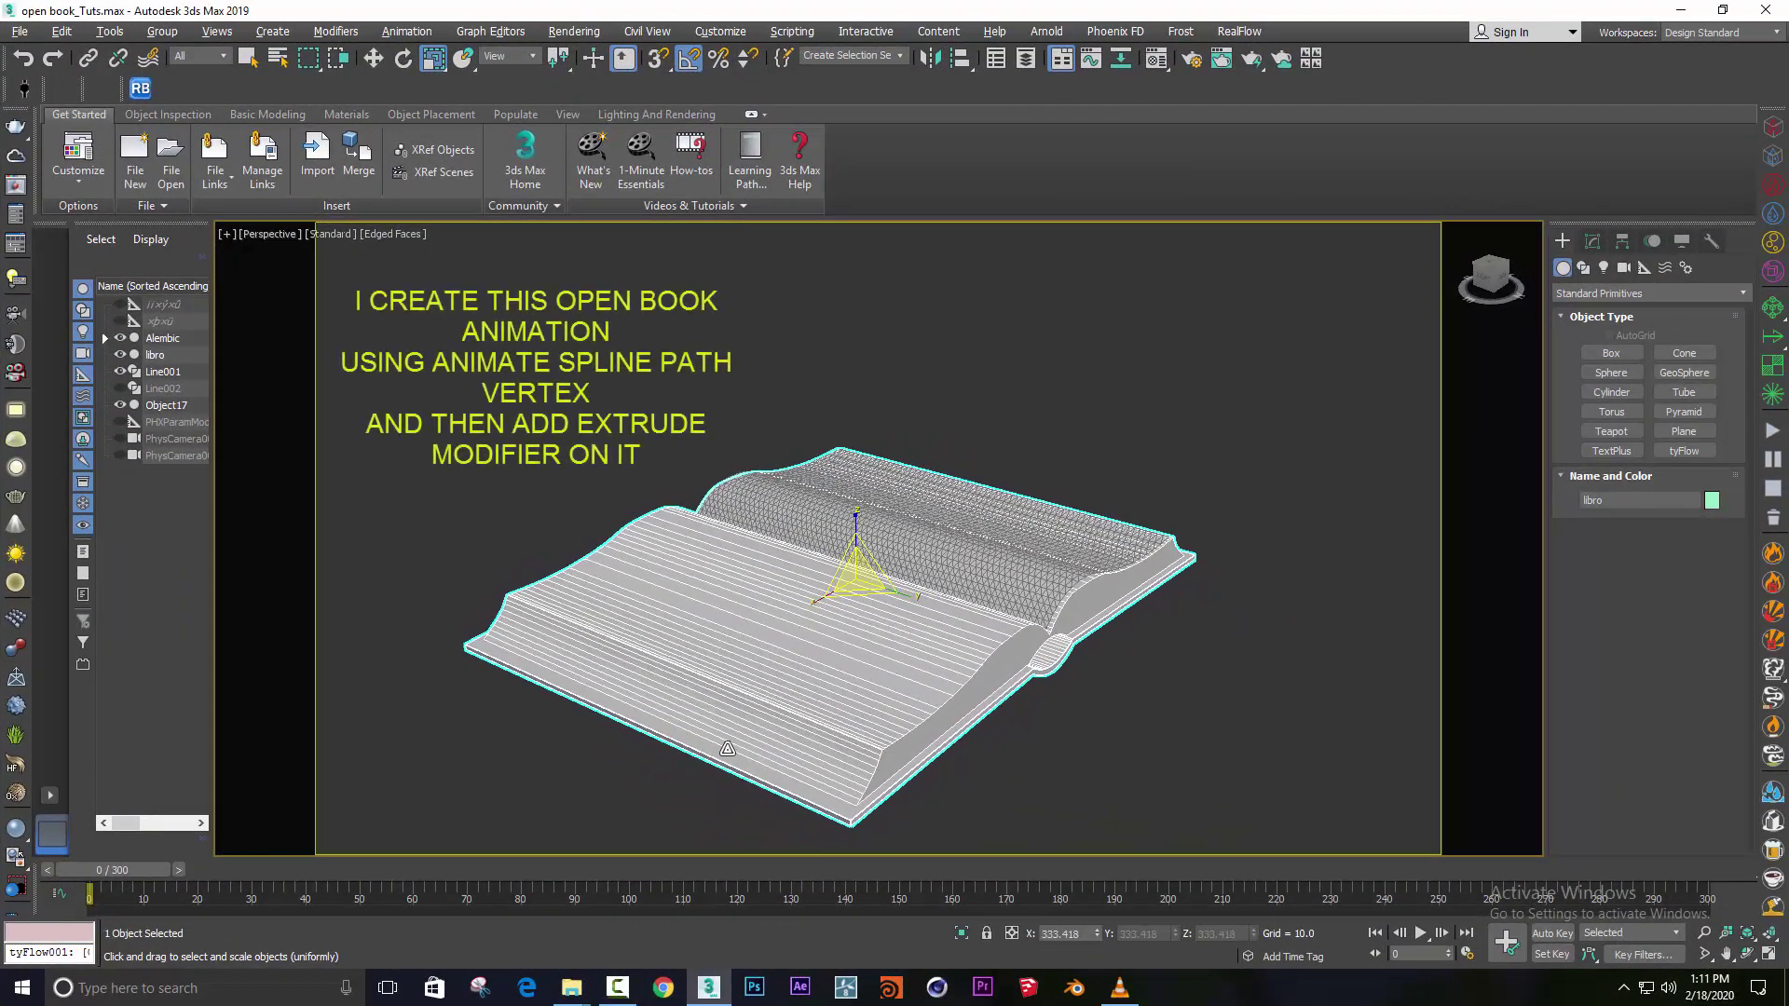
pyautogui.moveTo(113, 869); pyautogui.dragTo(407, 868)
pyautogui.press('r')
pyautogui.keyDown('alt'); pyautogui.moveTo(708, 708); pyautogui.dragTo(876, 714, button='middle'); pyautogui.keyUp('alt')
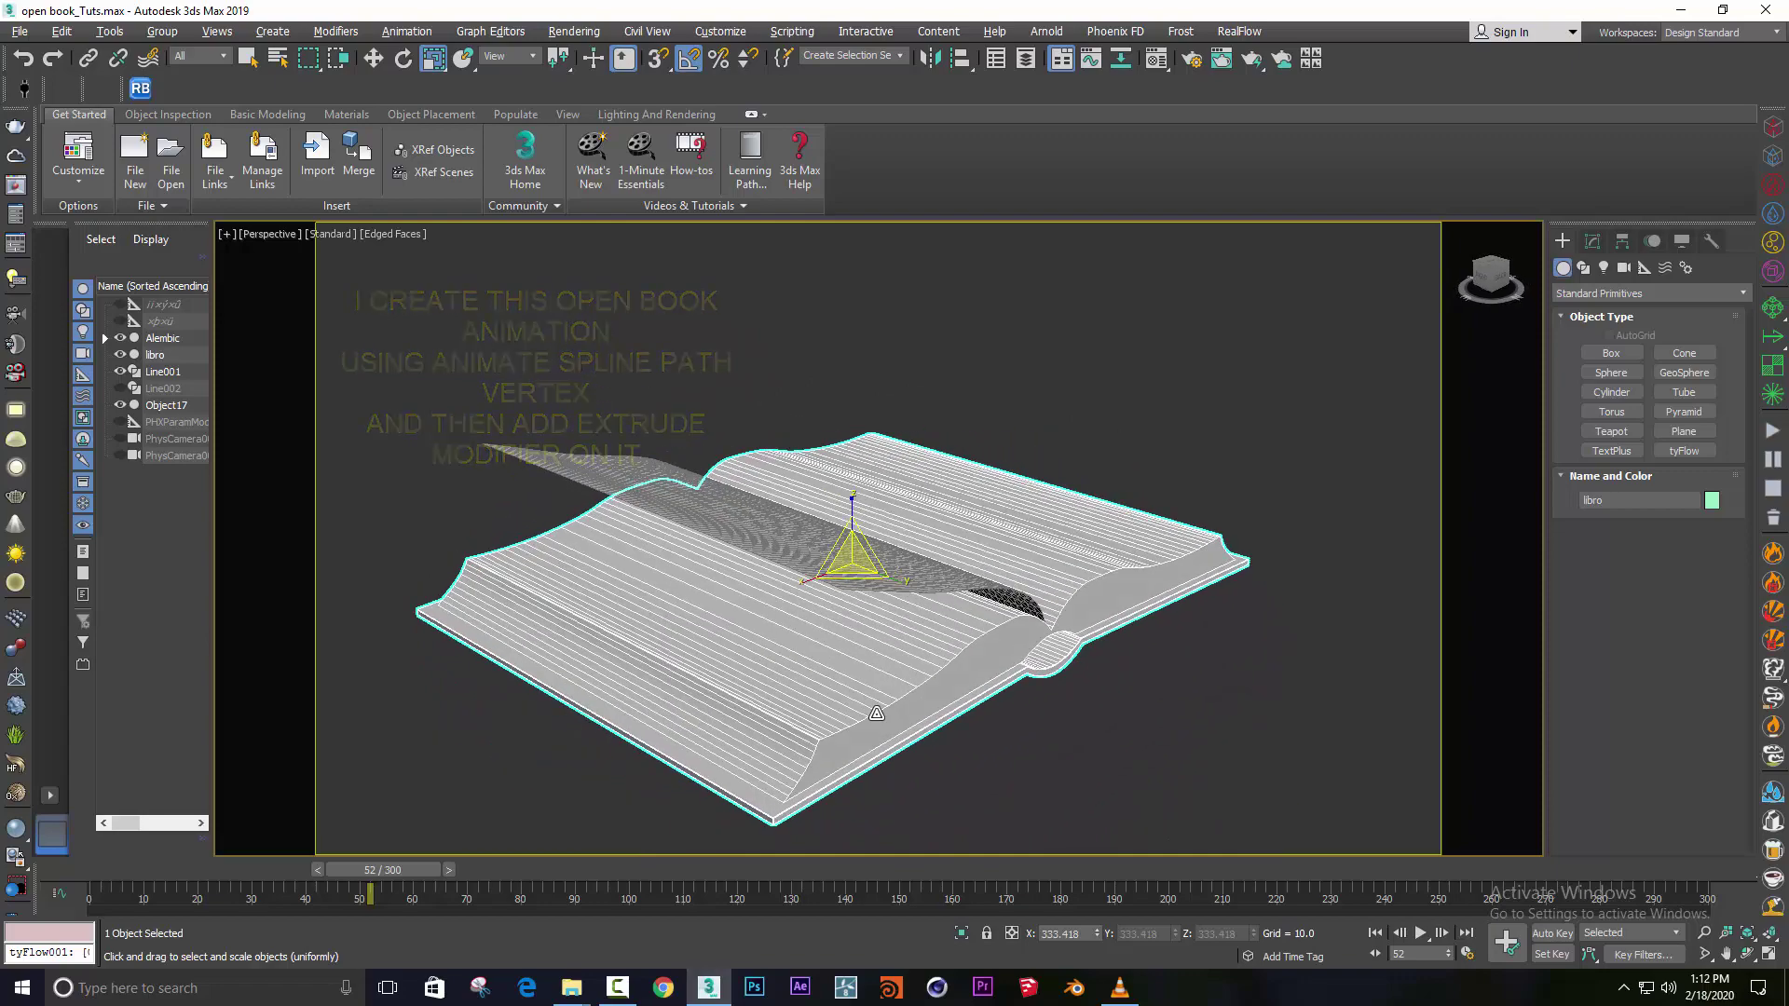
pyautogui.moveTo(382, 870)
pyautogui.mouseDown()
pyautogui.moveTo(600, 872)
pyautogui.moveTo(141, 872)
pyautogui.mouseUp()
# Select the turning page Line003 and show its Alembic Object parameters in the Modify panel.
pyautogui.click(1082, 759)
pyautogui.scroll(-3, 767, 622)
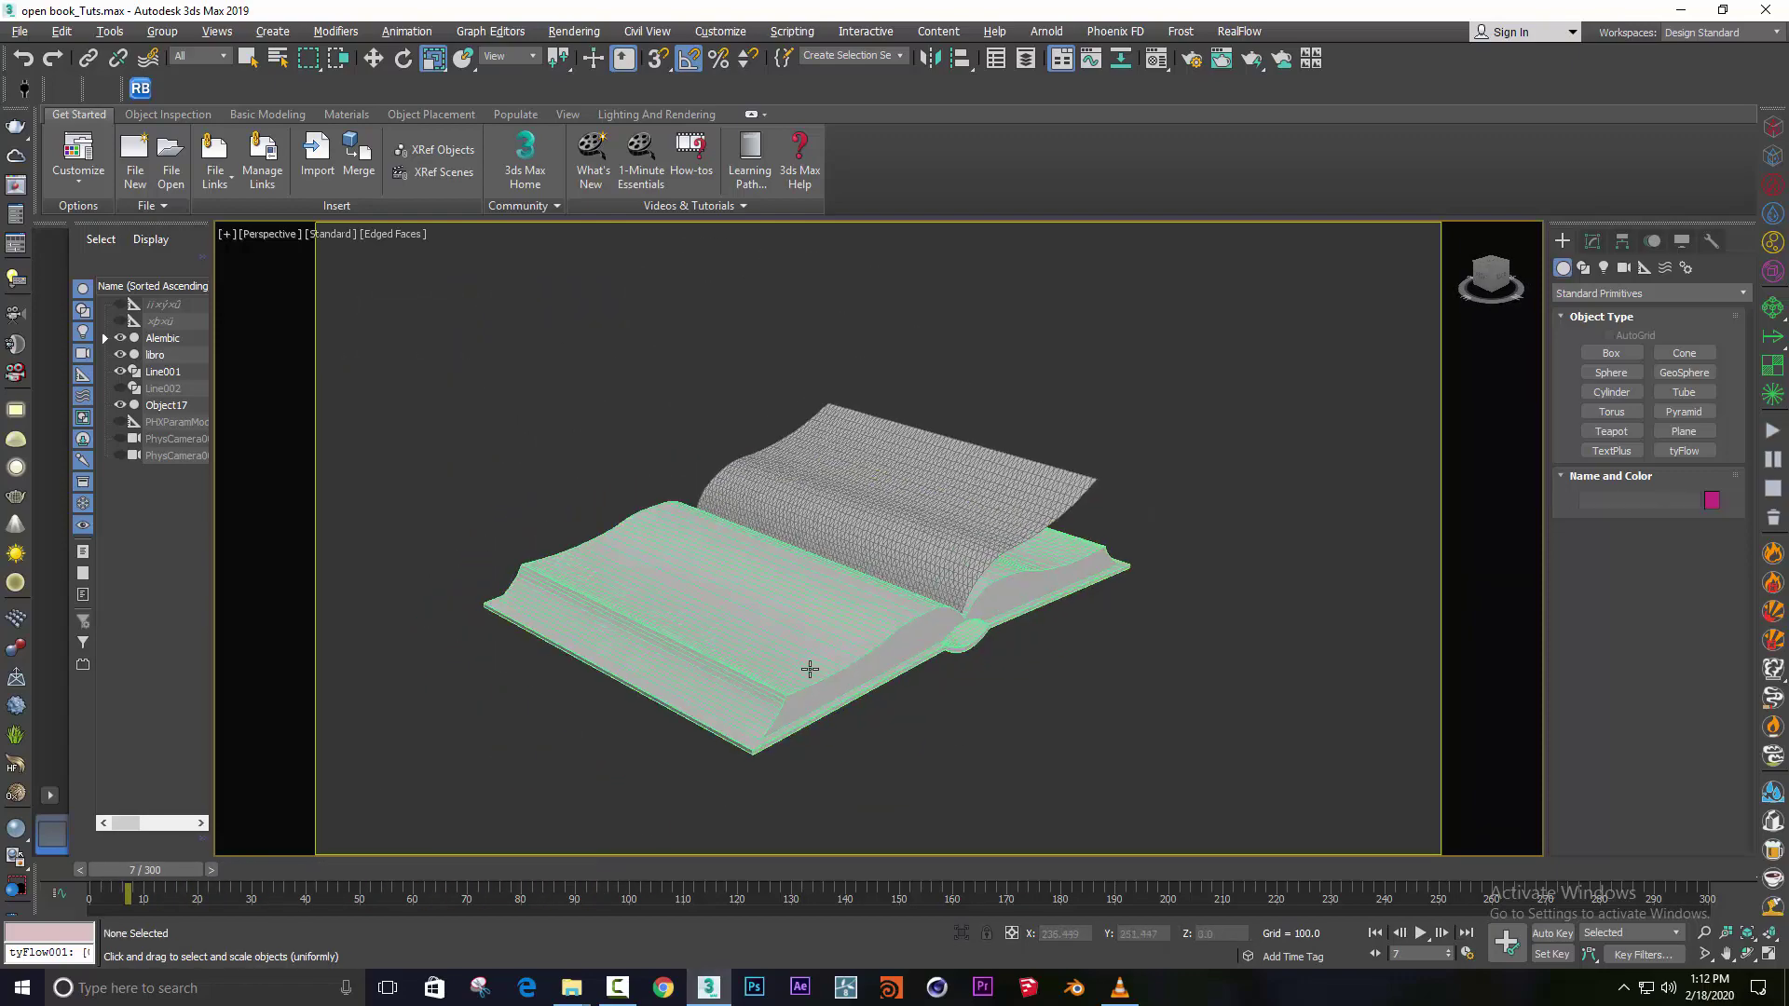
pyautogui.moveTo(810, 667)
pyautogui.mouseDown(button='middle')
pyautogui.moveTo(728, 700)
pyautogui.moveTo(971, 508)
pyautogui.mouseUp(button='middle')
pyautogui.click(971, 508)
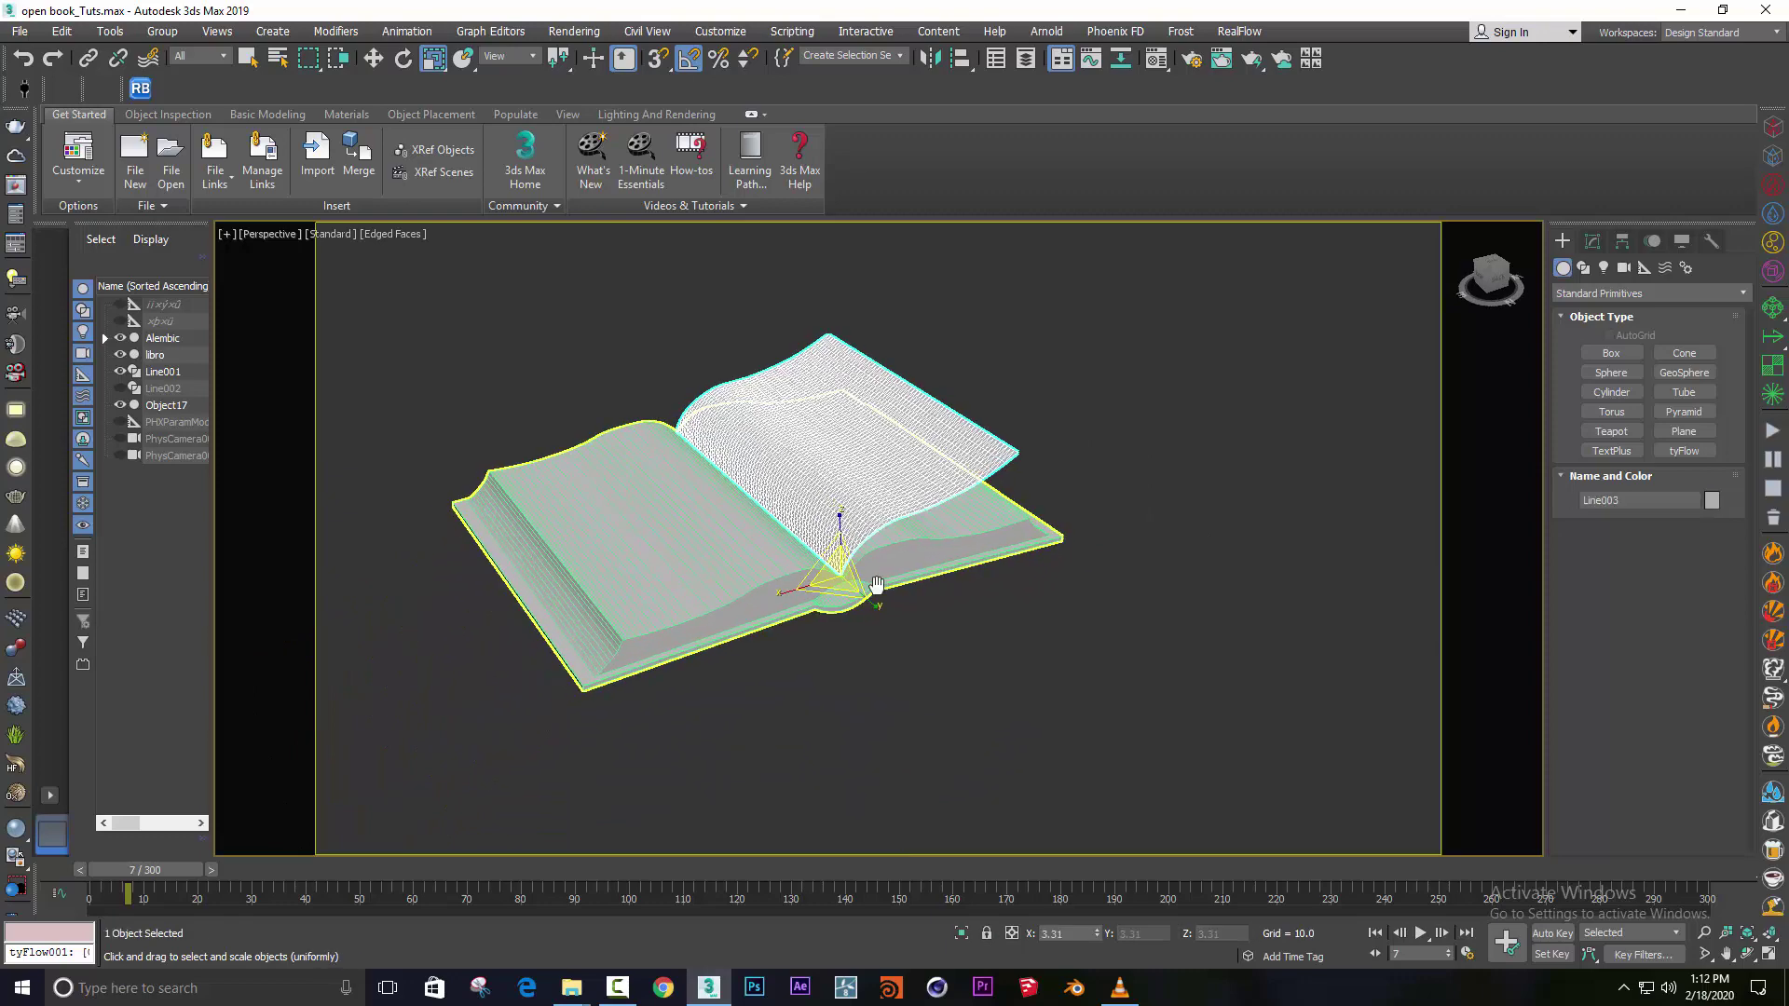
pyautogui.moveTo(949, 682); pyautogui.dragTo(991, 654, button='middle')
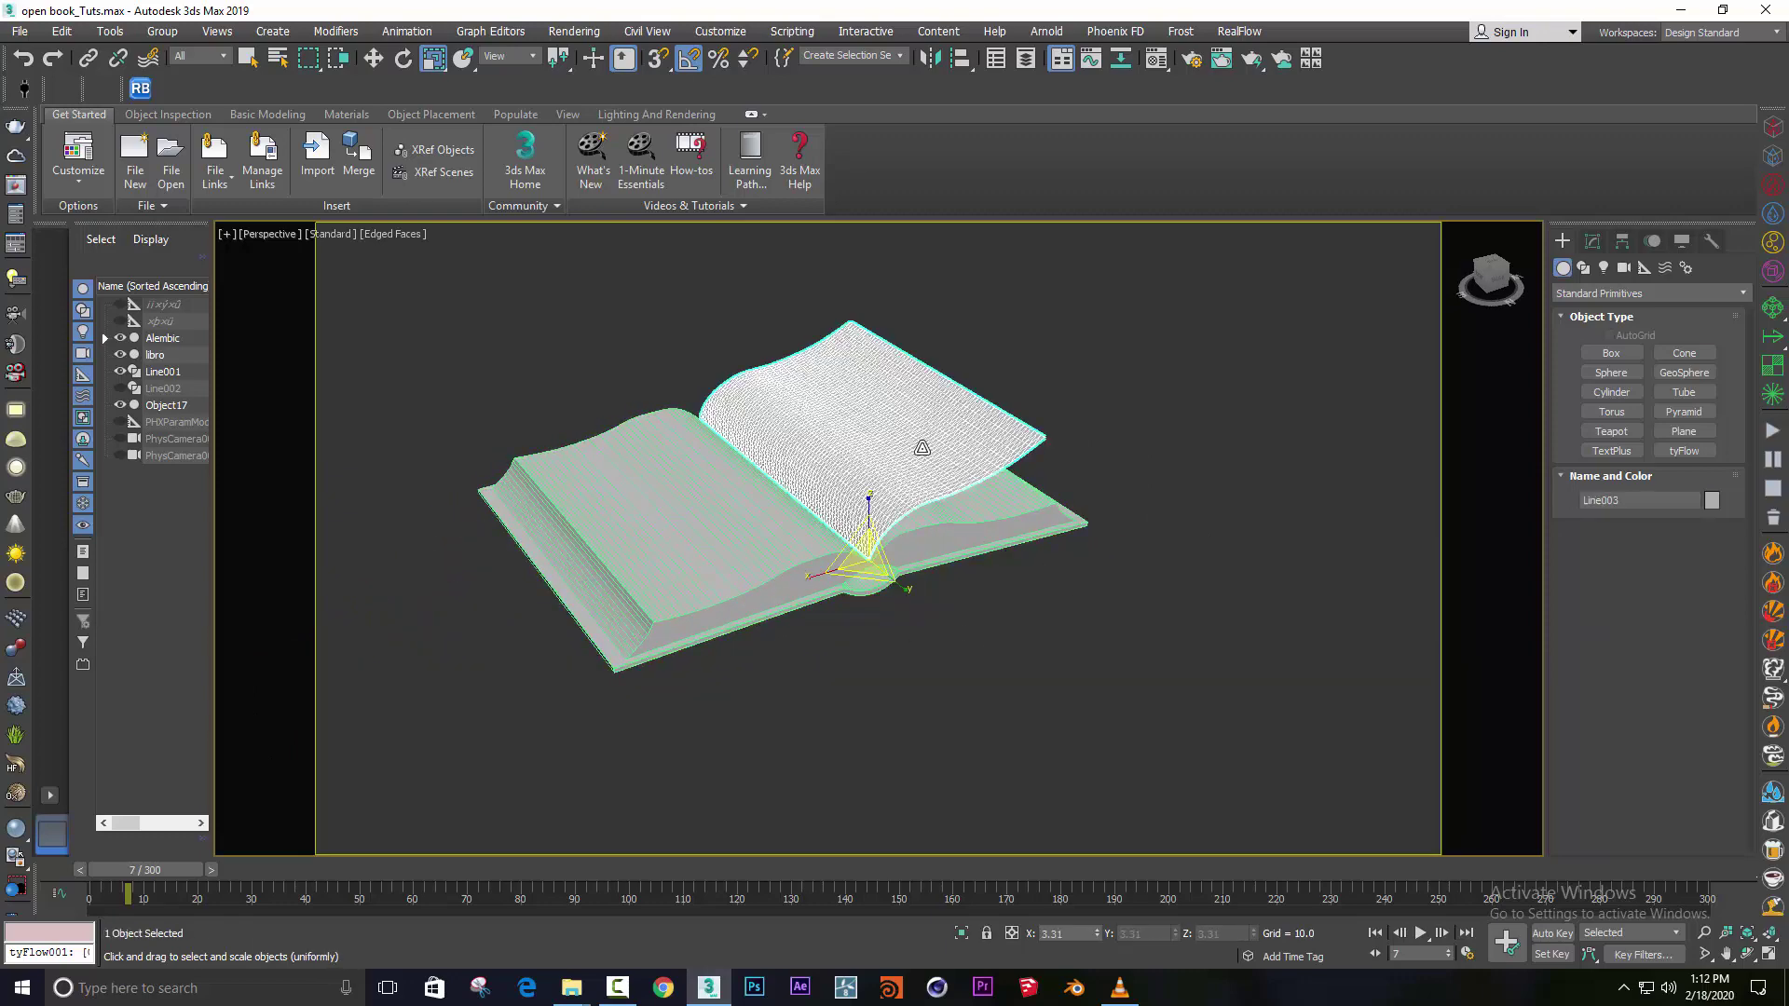
pyautogui.click(1593, 241)
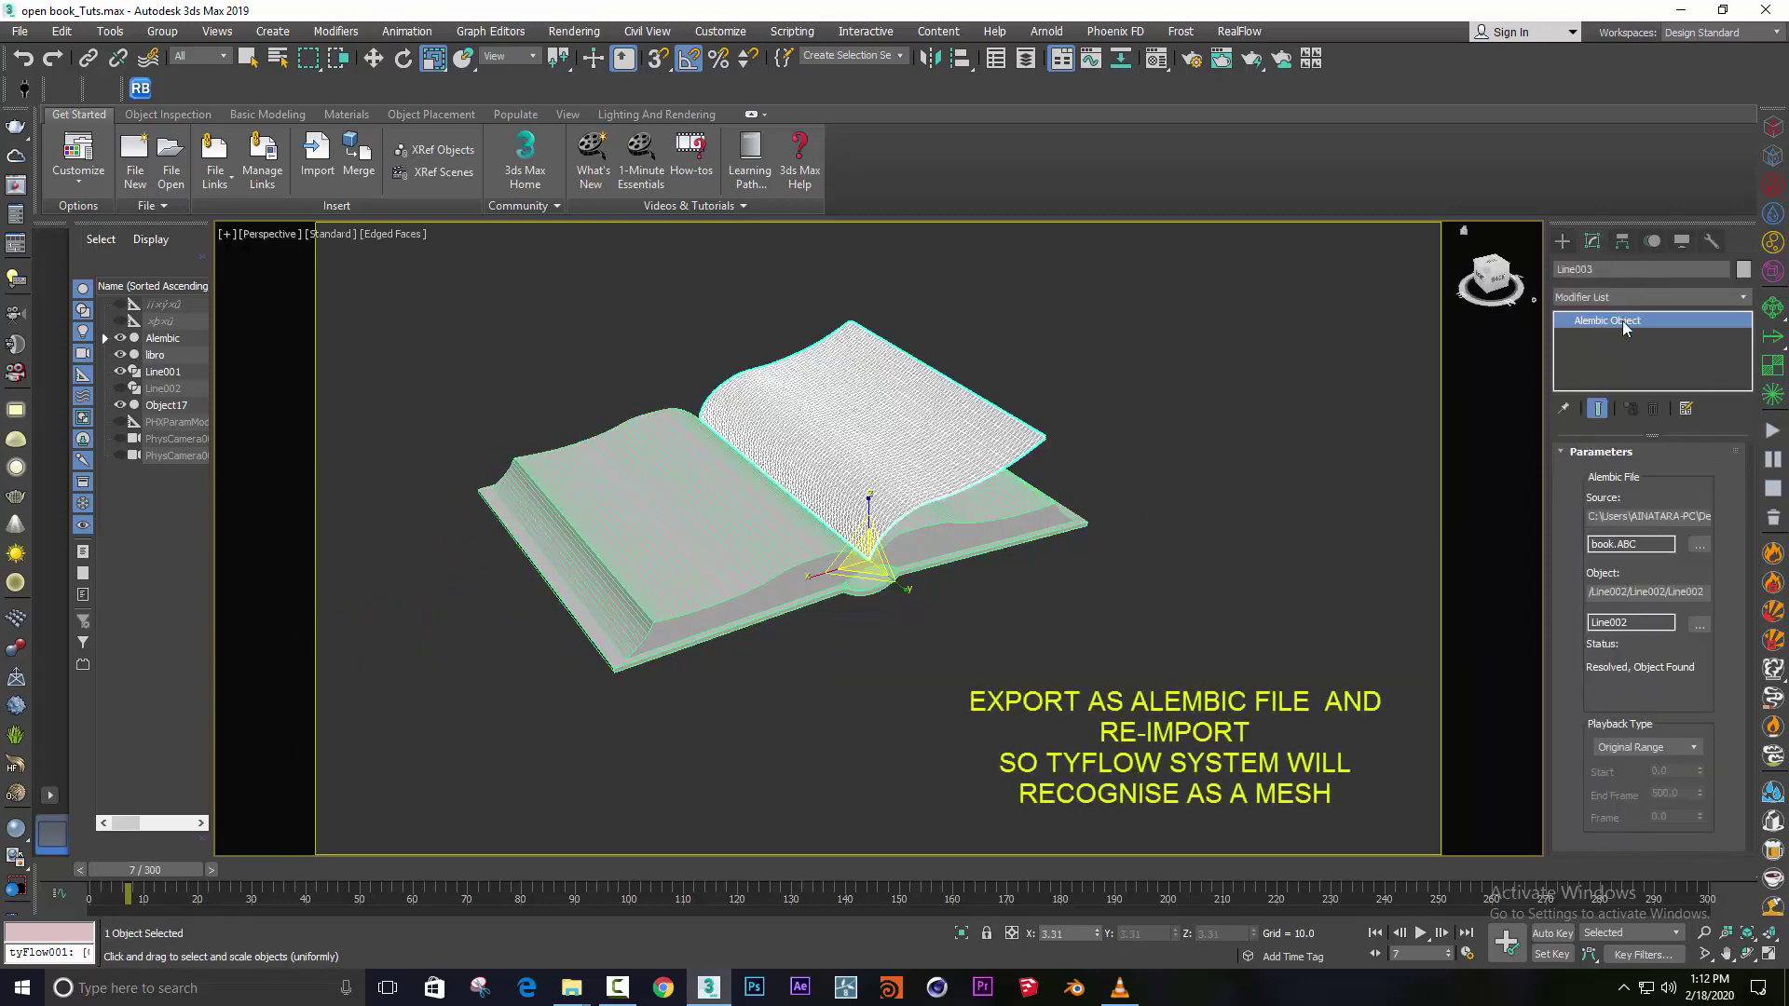
# Create a tyFlow object, tyFlow001, just below the book from the Standard Primitives list.
pyautogui.click(1560, 246)
pyautogui.click(1293, 455)
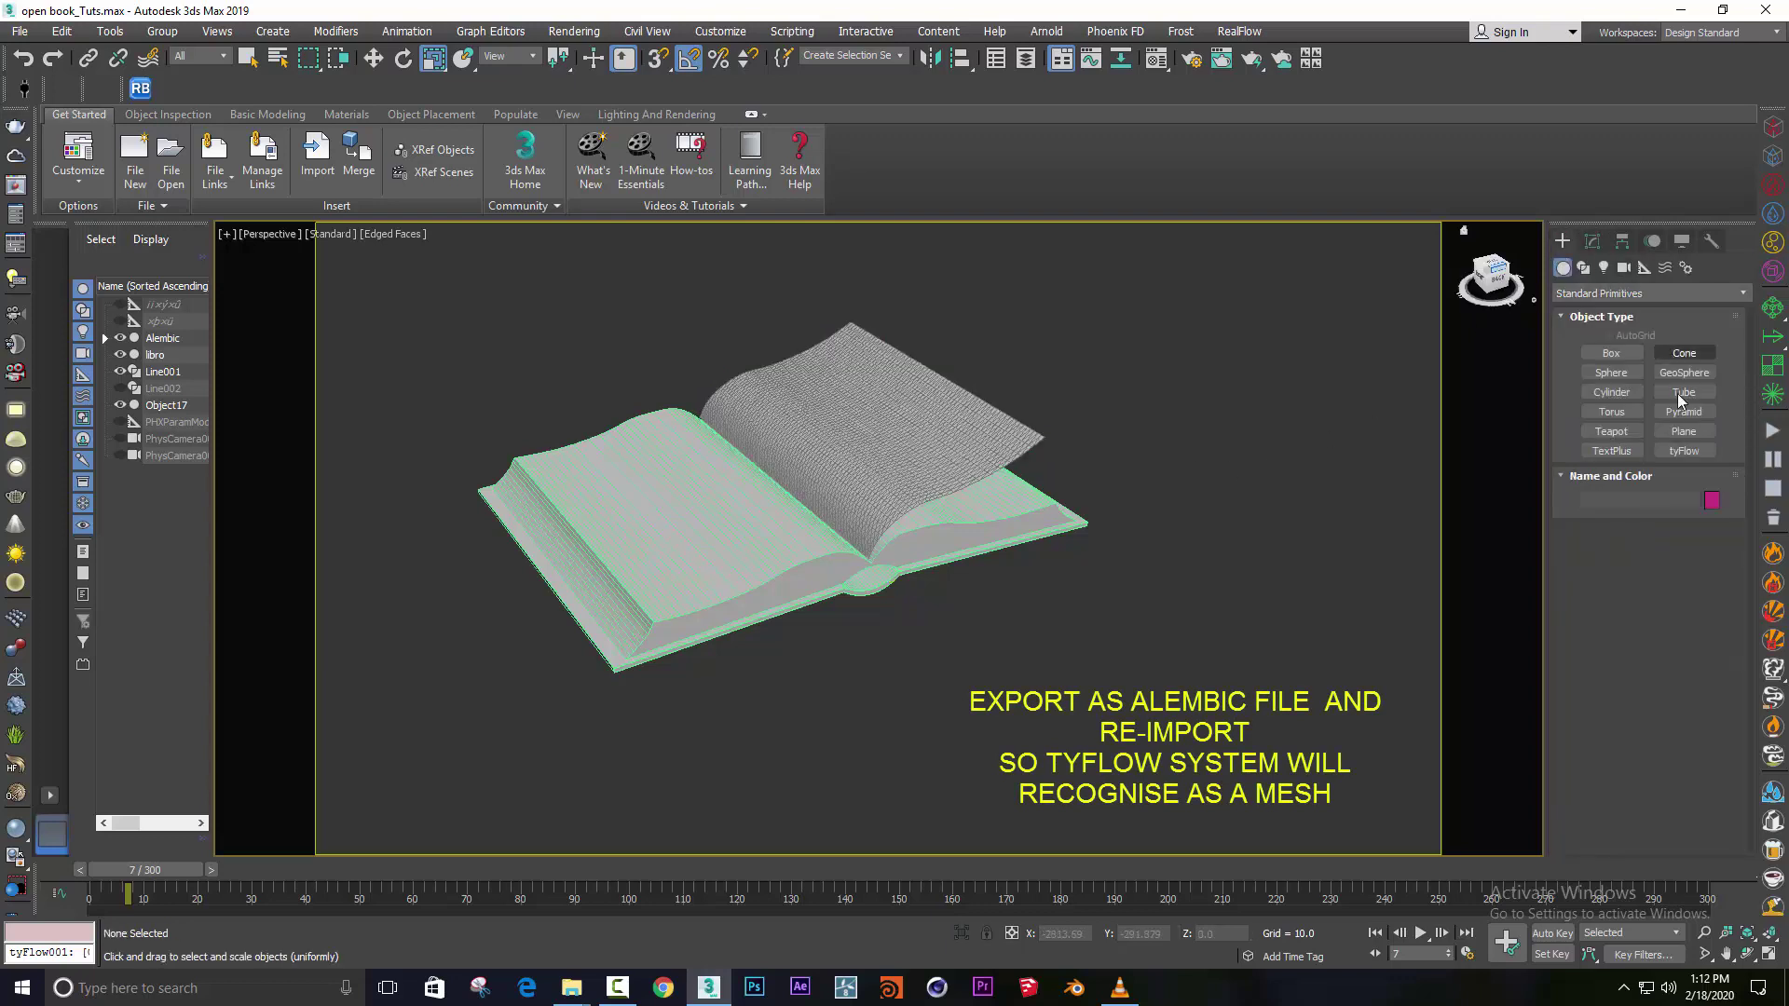
pyautogui.click(1673, 454)
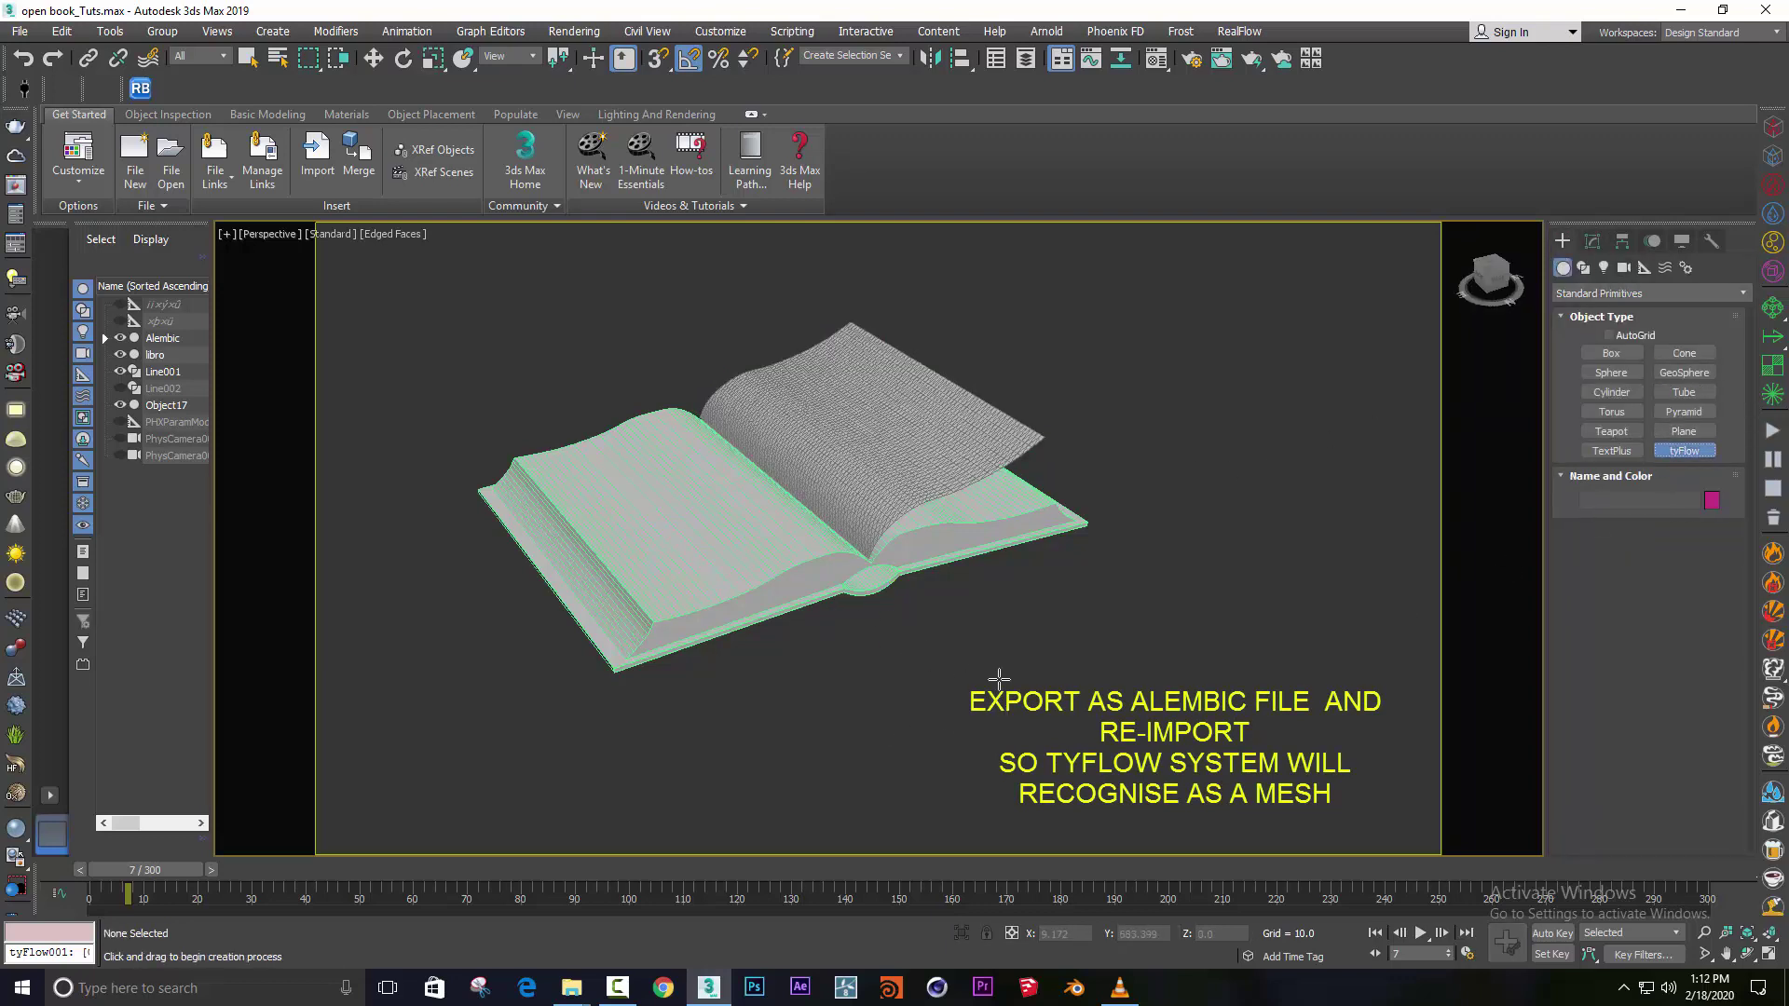
pyautogui.click(941, 640)
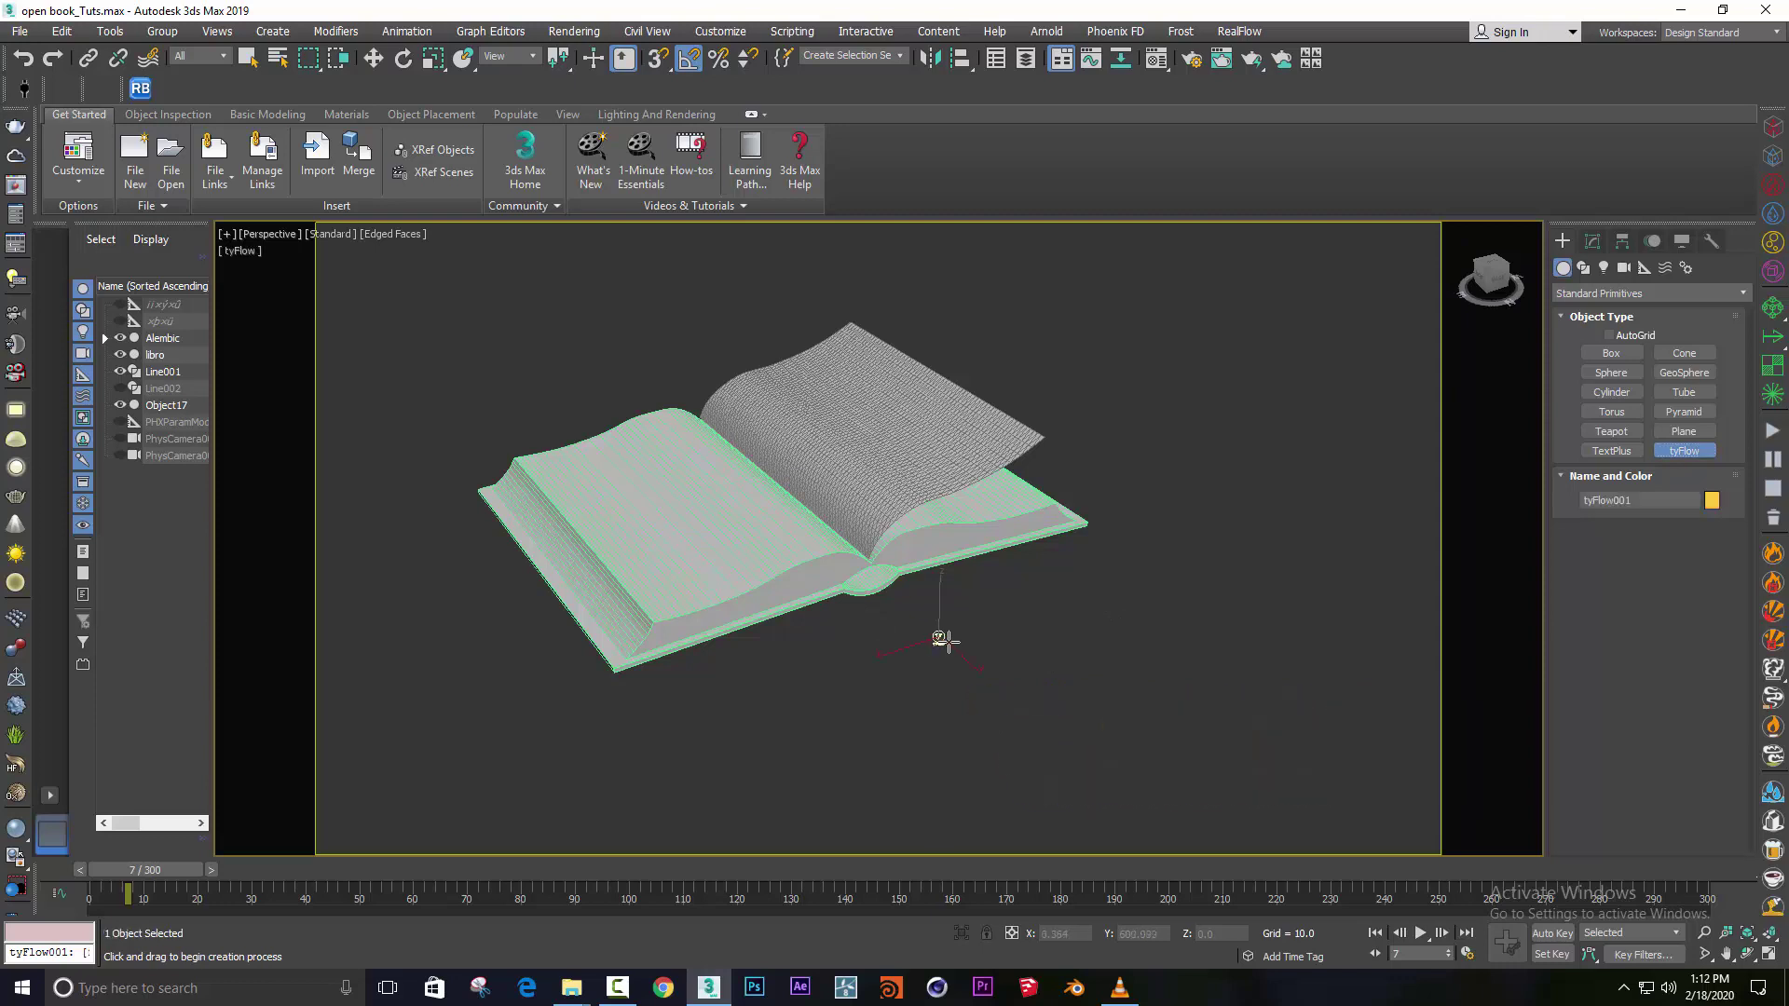
# Open tyFlow001's flow editor, narrowing it and moving it aside to uncover the book.
pyautogui.click(1593, 242)
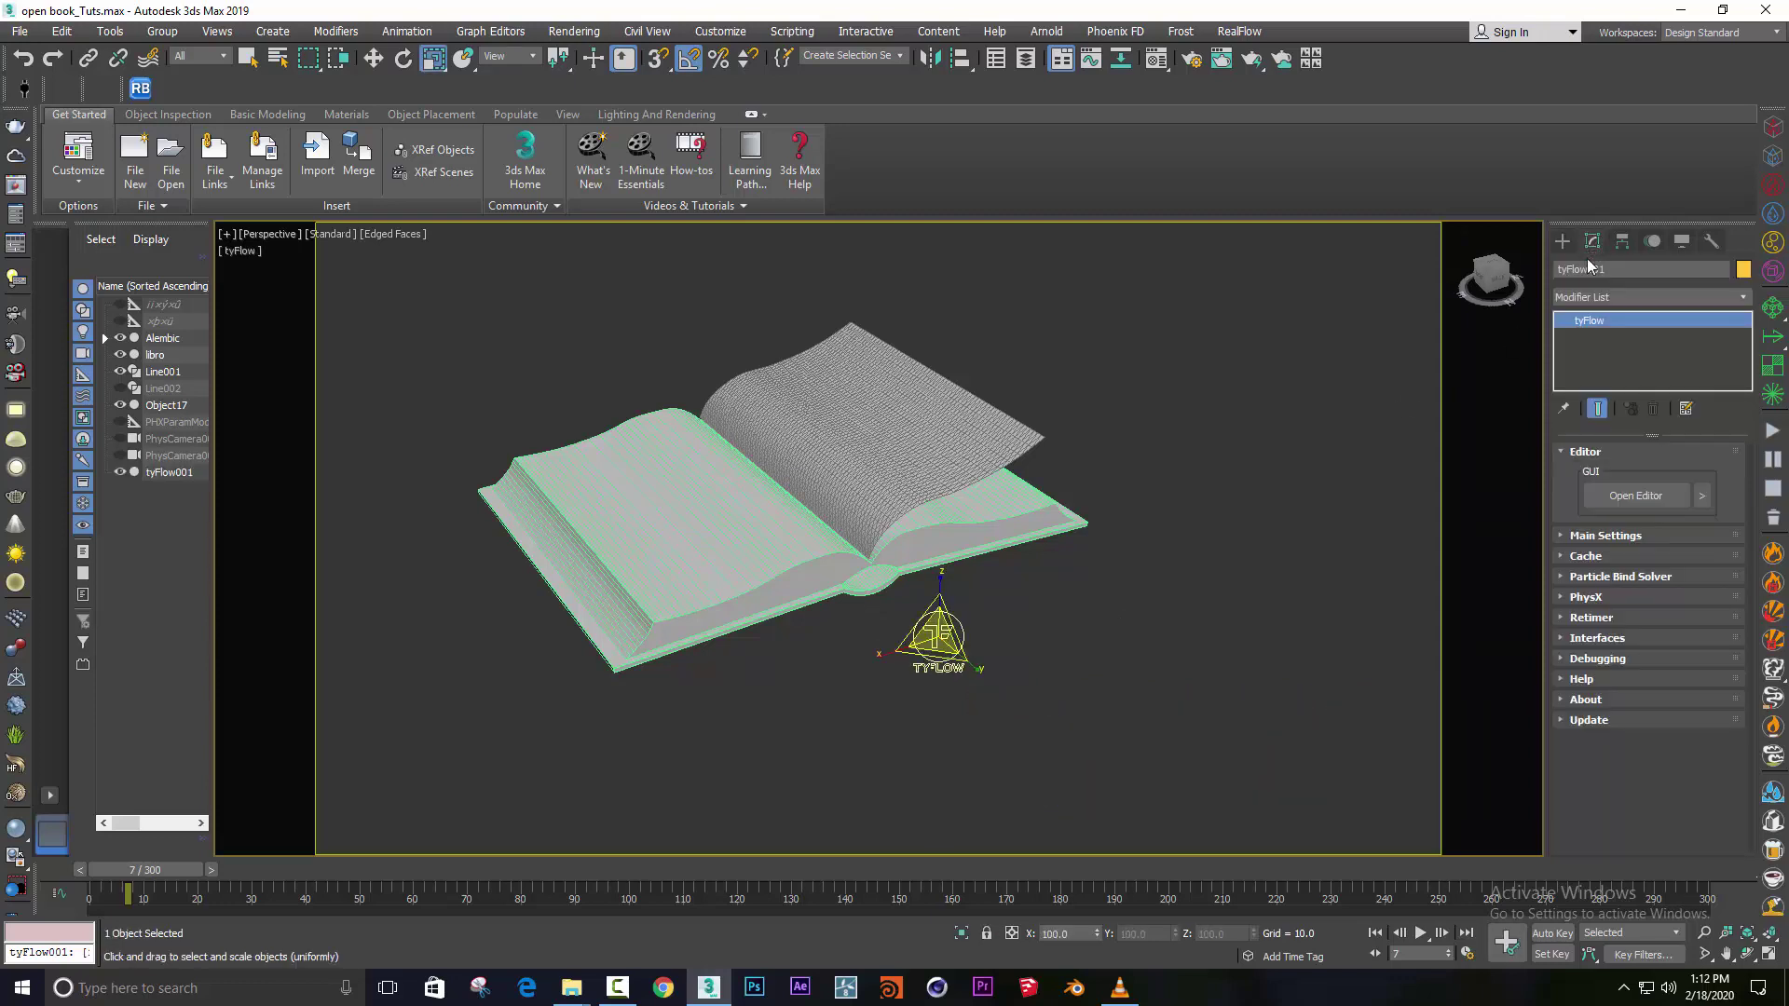
pyautogui.click(1633, 495)
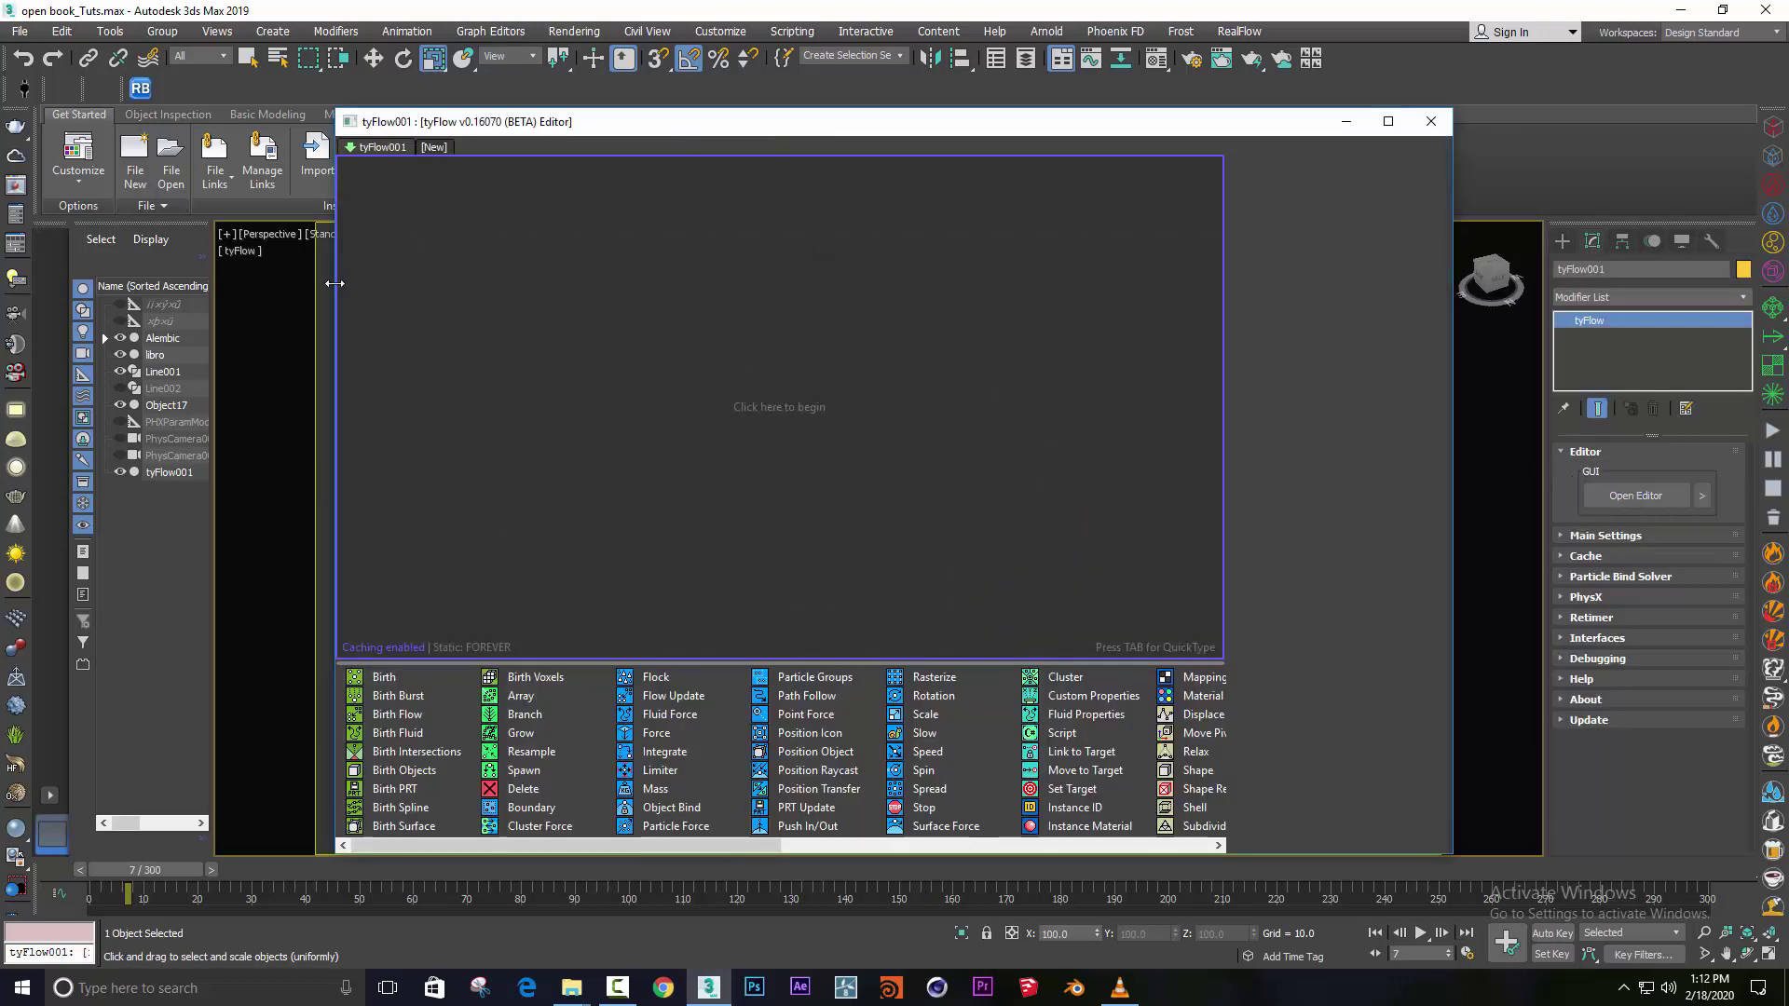
pyautogui.moveTo(340, 282); pyautogui.dragTo(587, 289)
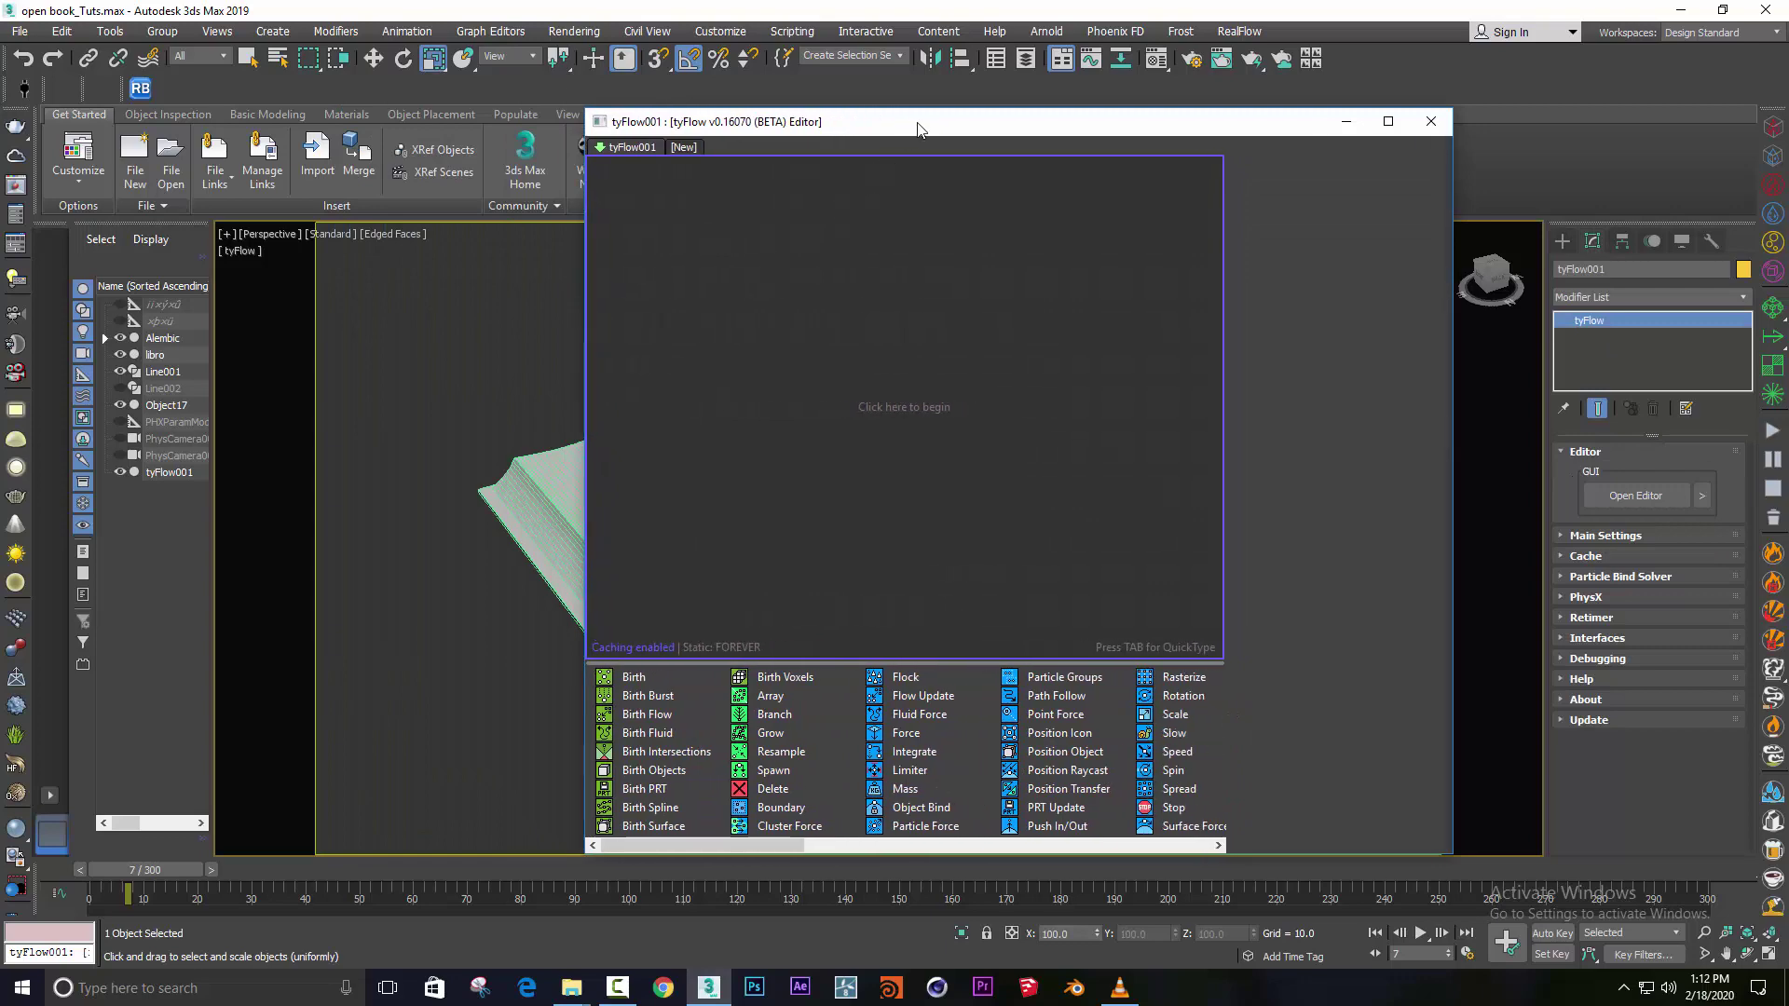
pyautogui.moveTo(919, 128); pyautogui.dragTo(1278, 64)
# Turn off Show Safe Frame in the viewport to widen the view.
pyautogui.scroll(3, 643, 588)
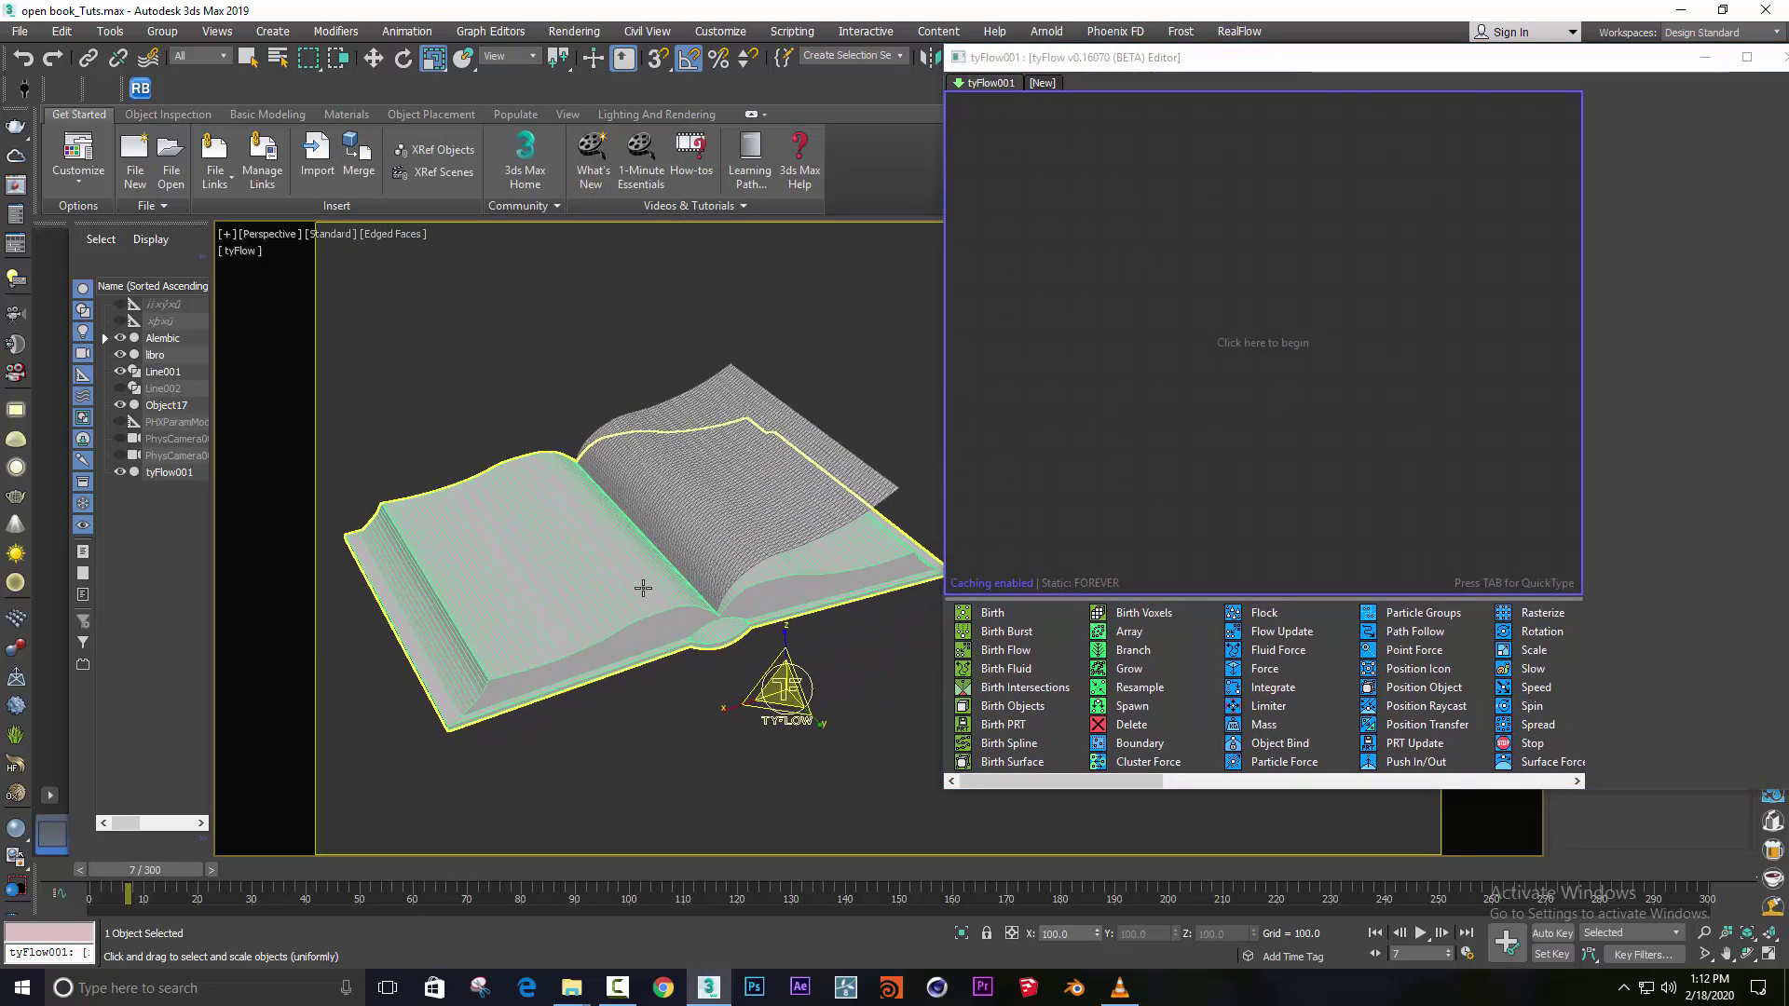
pyautogui.click(278, 235)
pyautogui.click(301, 548)
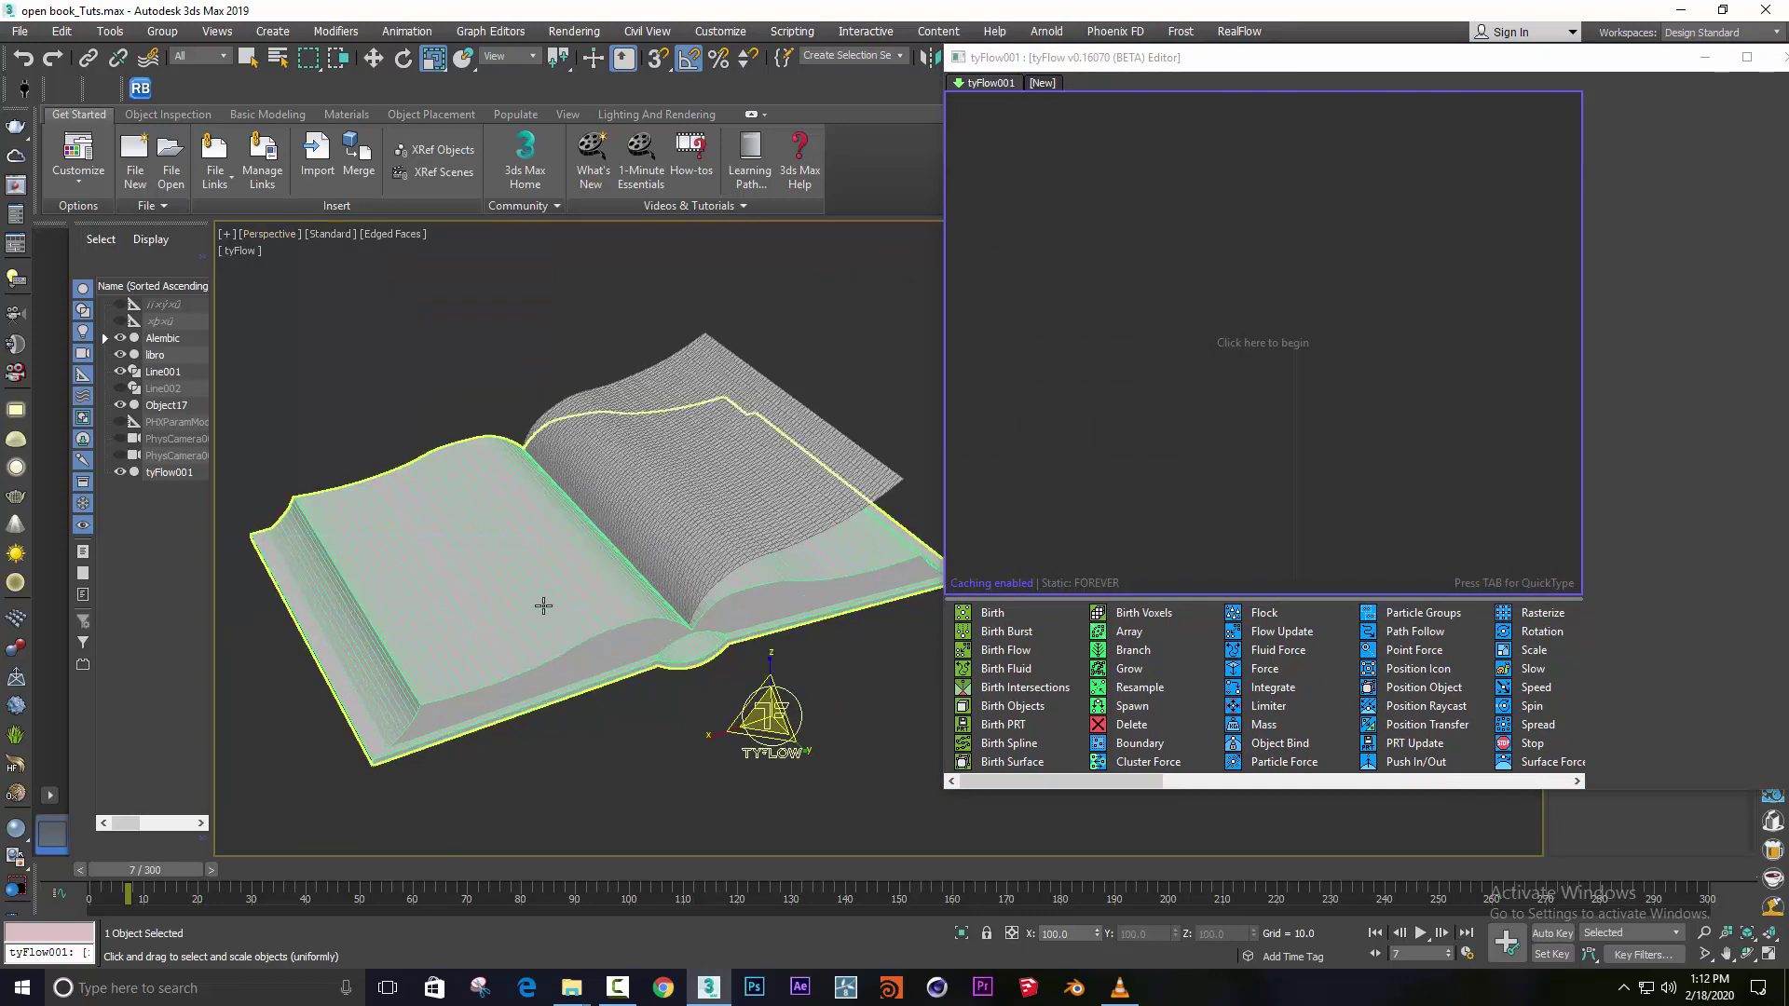
# Create Event_001 with Birth and a Position Object operator emitting from Line003.
pyautogui.moveTo(990, 613); pyautogui.dragTo(1079, 384)
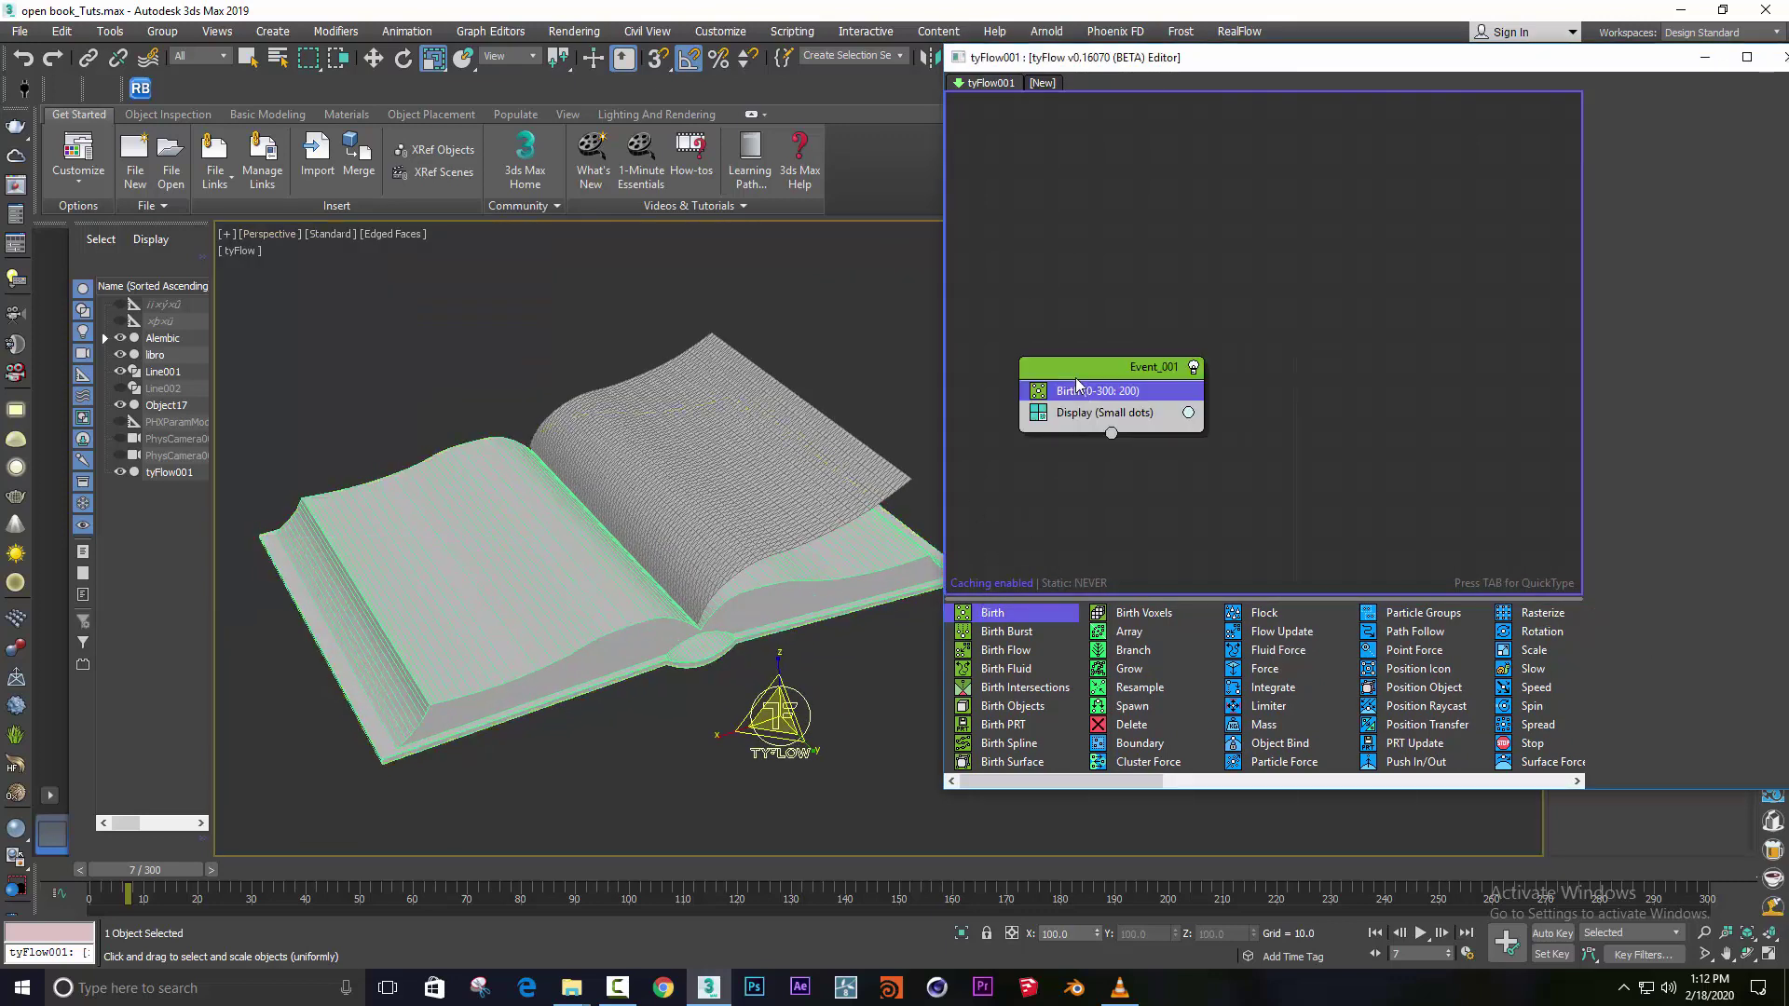
pyautogui.press('Tab')
pyautogui.write('po')
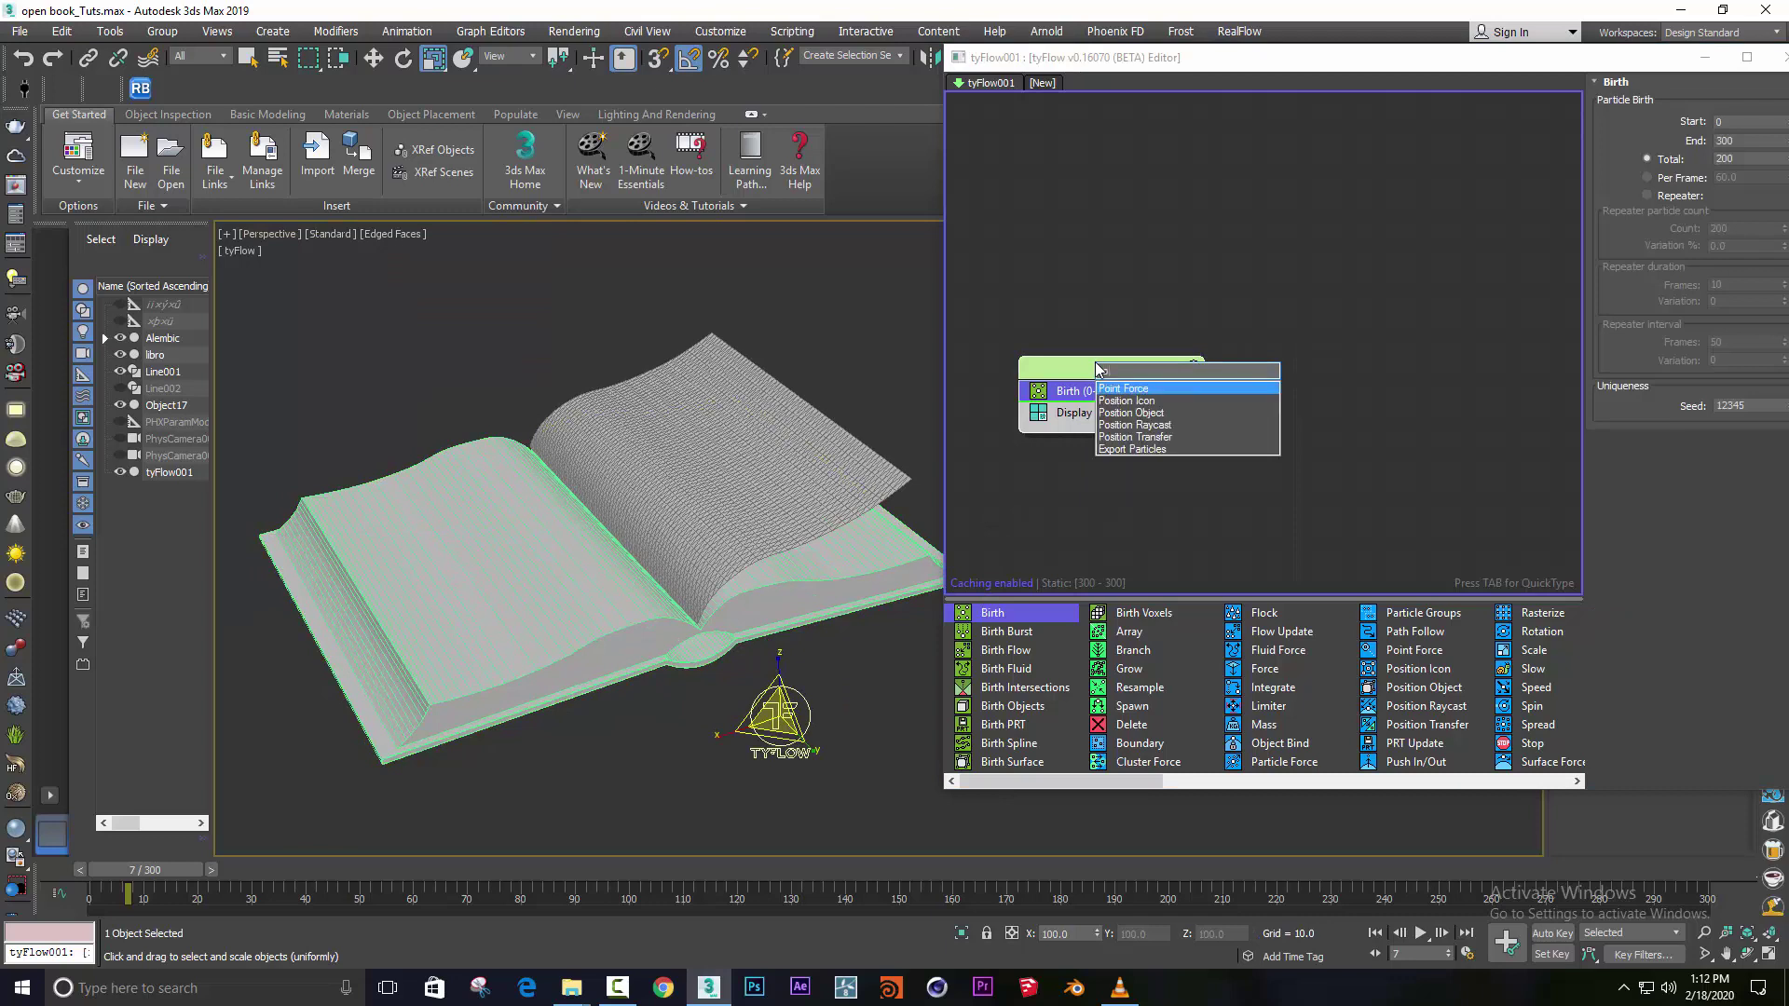
pyautogui.click(1121, 414)
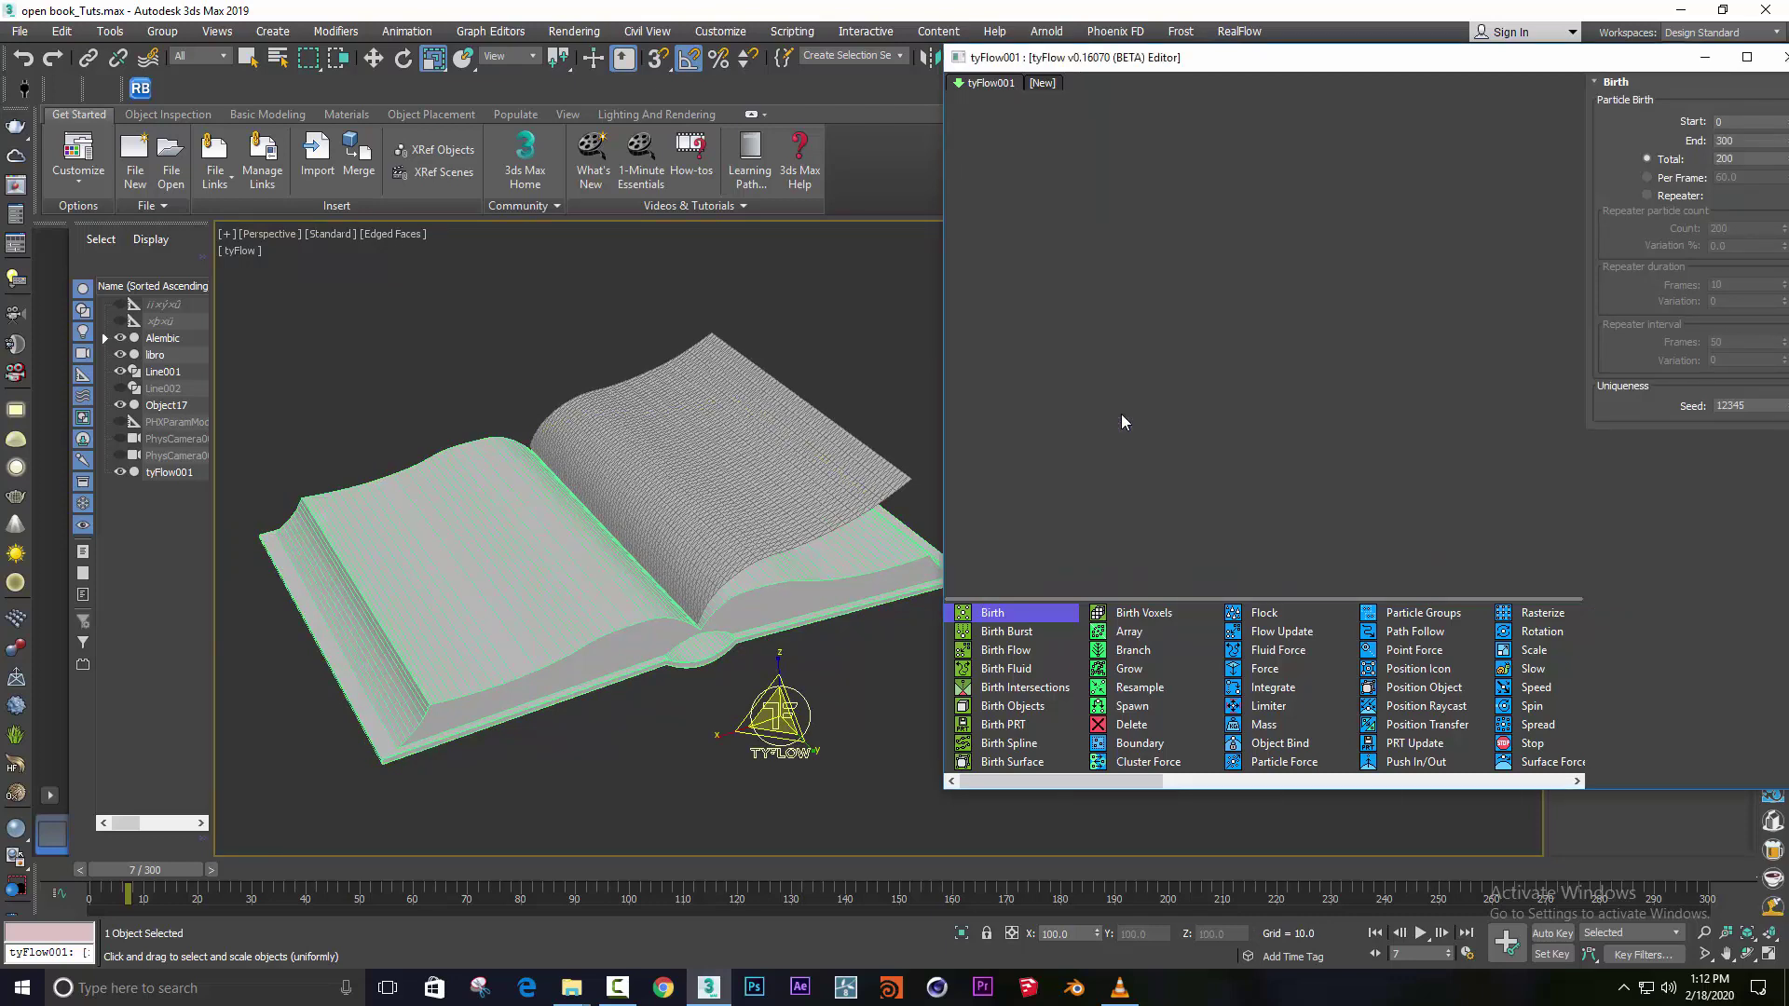
pyautogui.moveTo(1208, 67); pyautogui.dragTo(1116, 98)
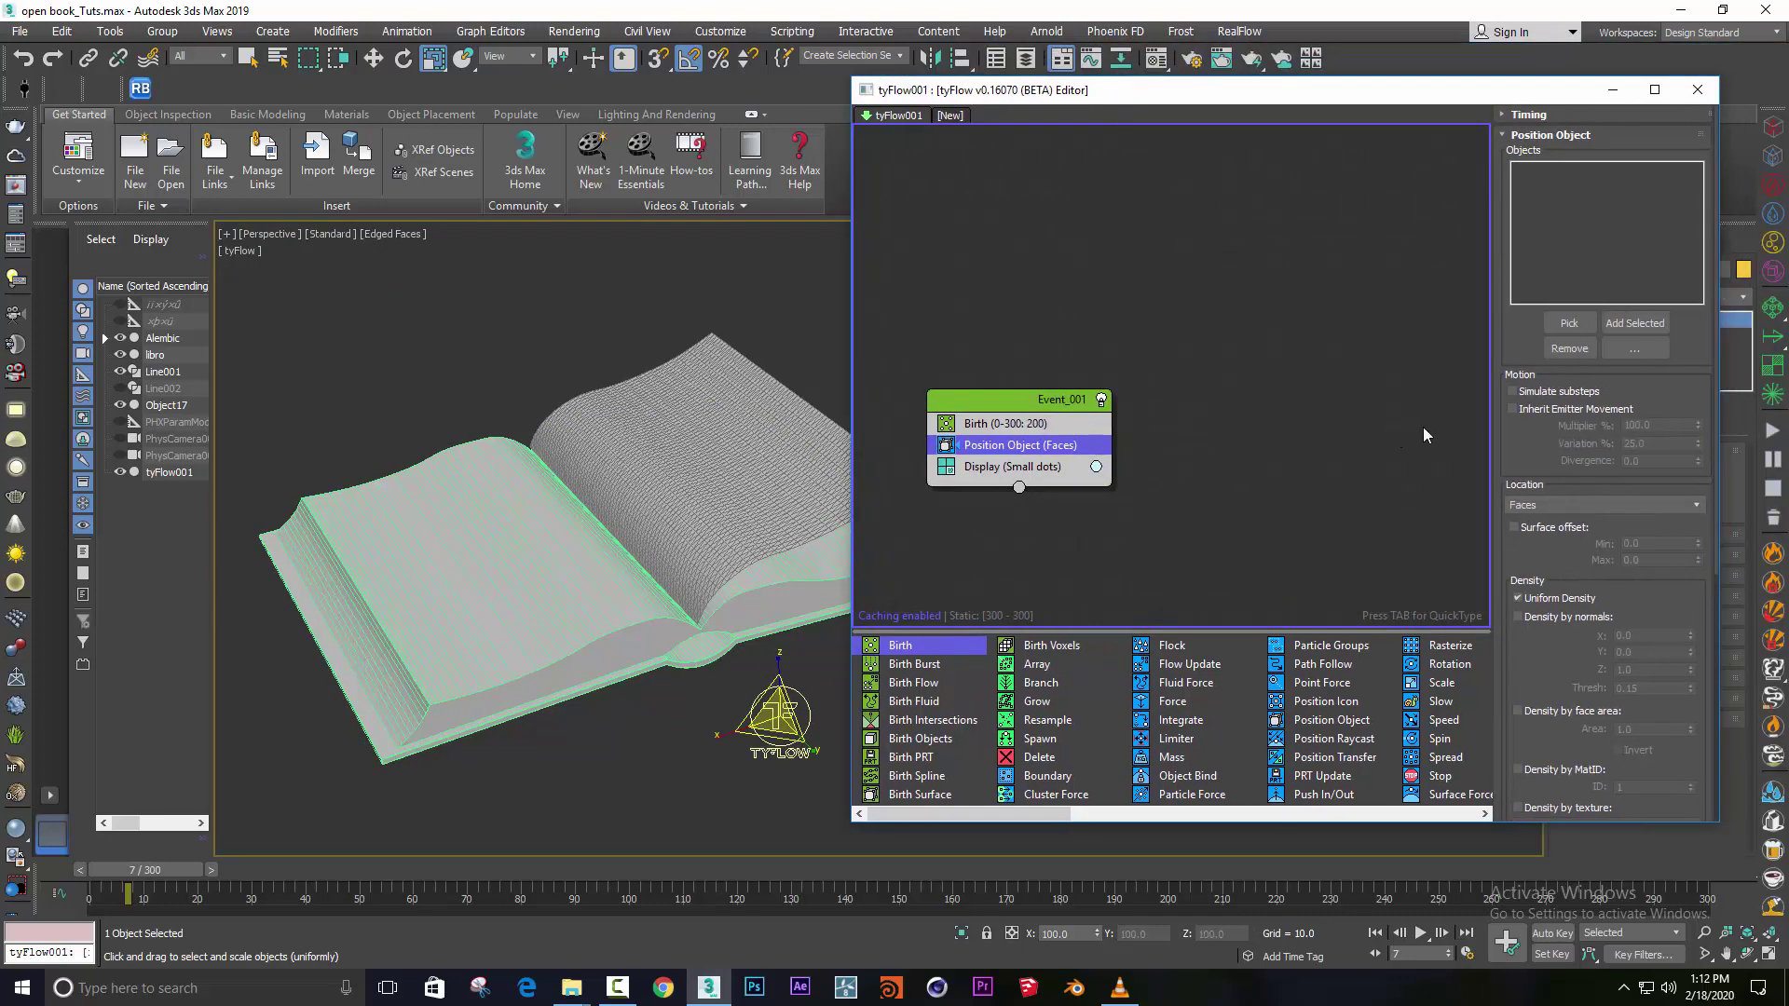
pyautogui.click(1569, 323)
pyautogui.click(746, 410)
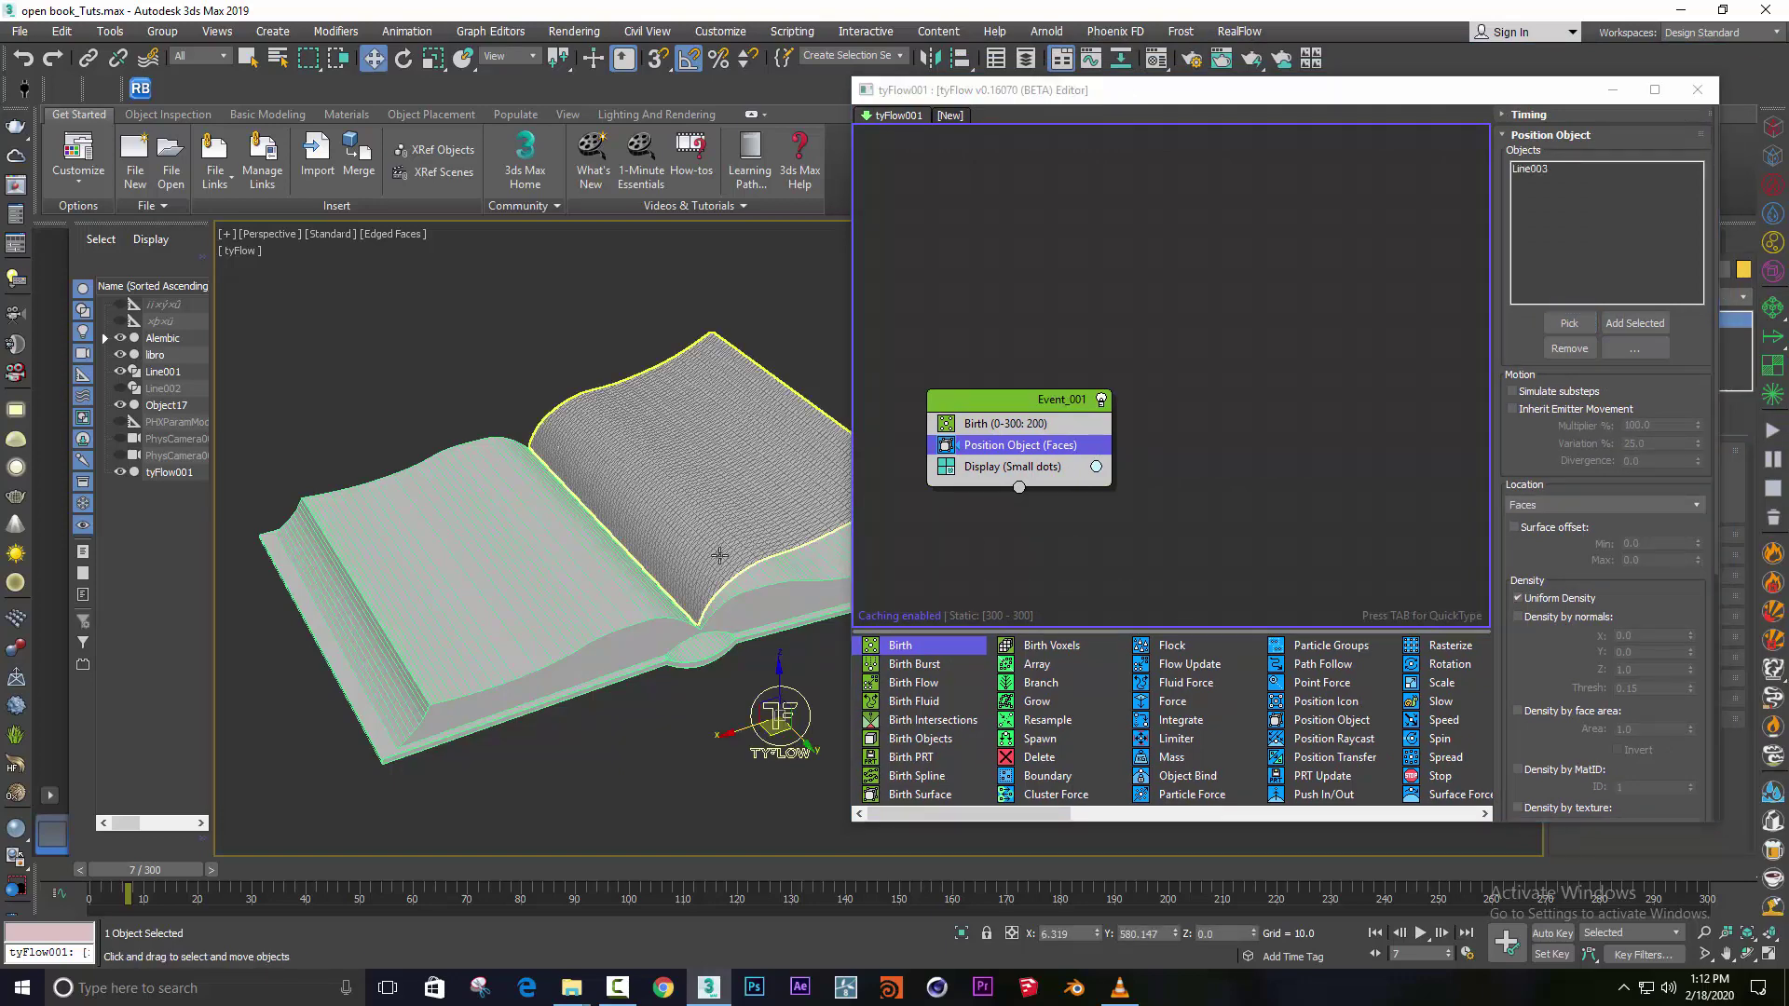
# Scrub the animation to check particles on the page and rearrange Event_001 in the editor.
pyautogui.moveTo(142, 871); pyautogui.dragTo(297, 871)
pyautogui.scroll(3, 518, 725)
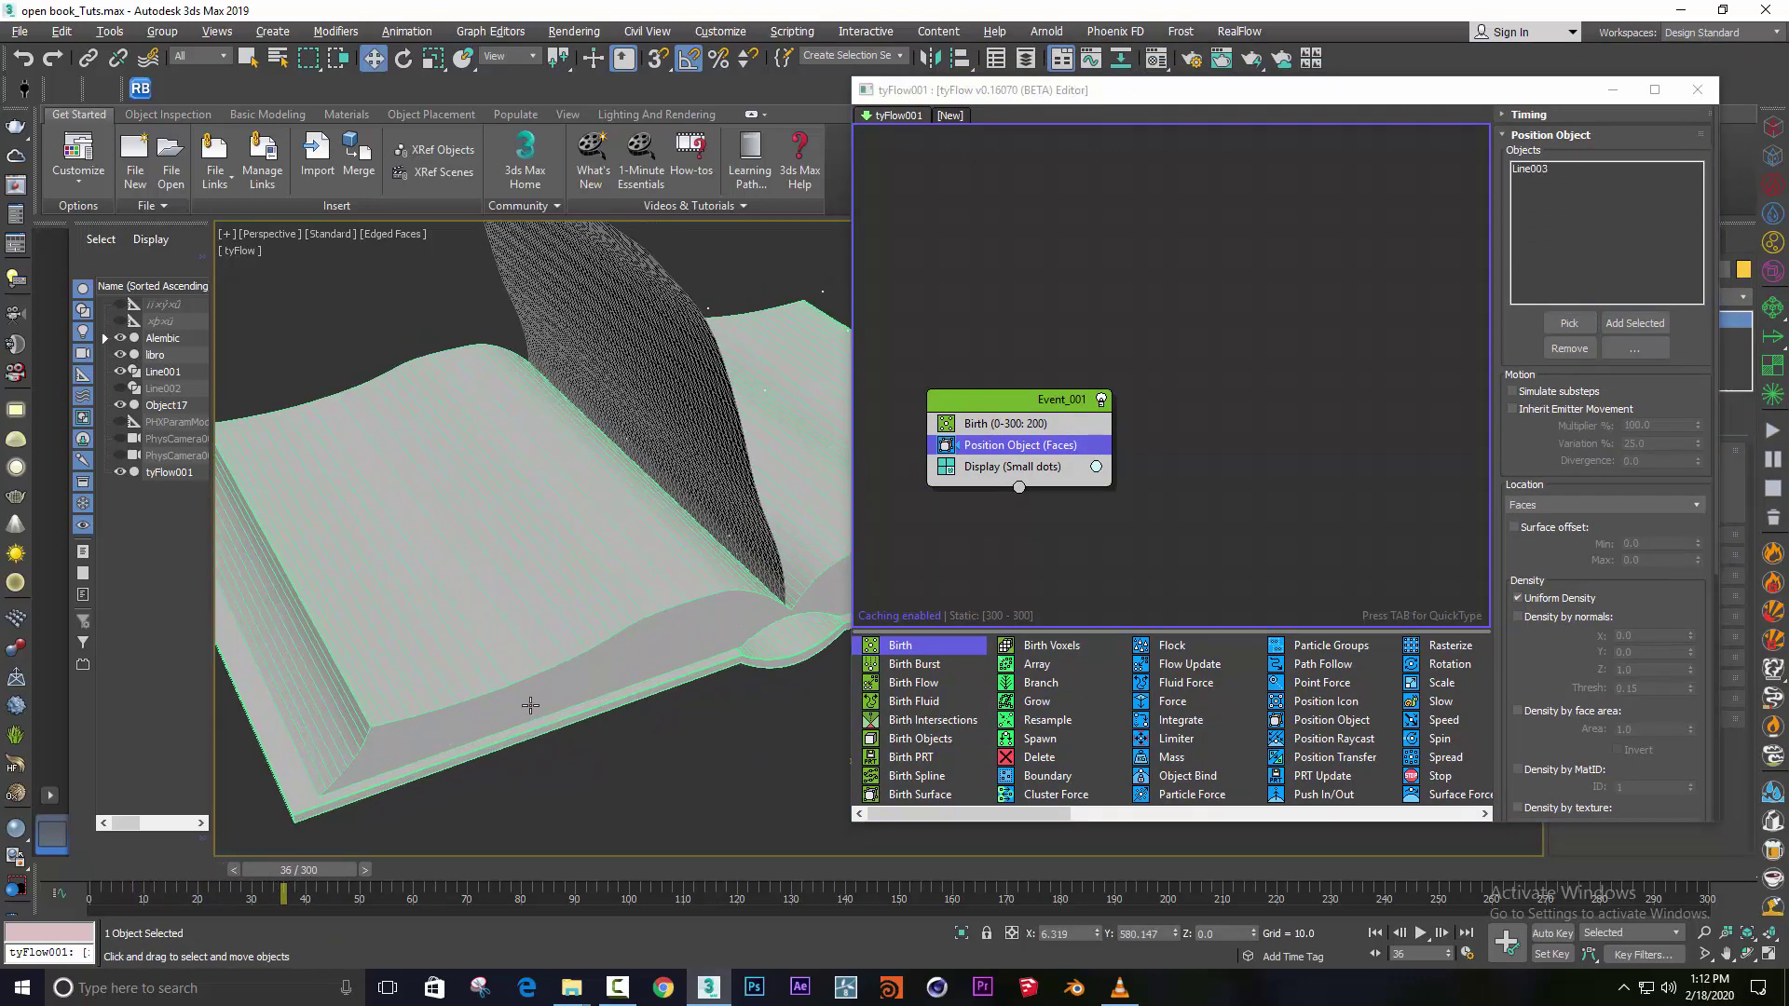
pyautogui.scroll(2, 691, 624)
pyautogui.click(1060, 422)
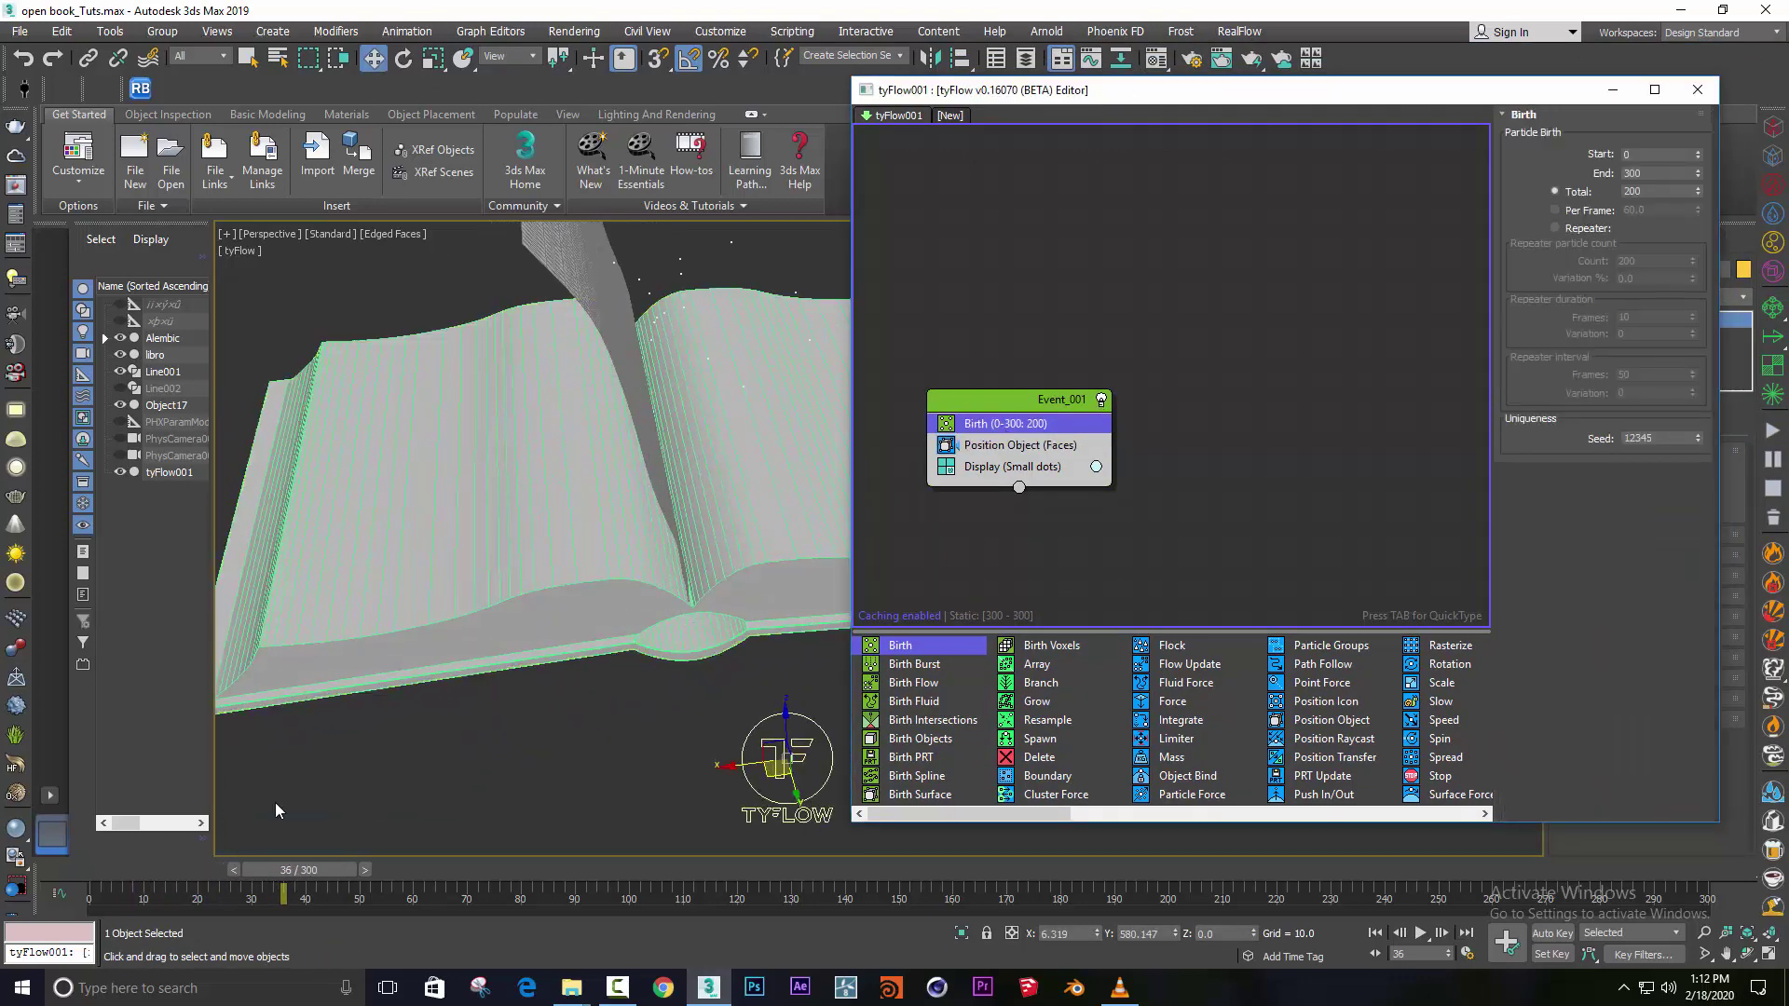
pyautogui.moveTo(247, 870)
pyautogui.mouseDown()
pyautogui.moveTo(563, 853)
pyautogui.moveTo(149, 842)
pyautogui.mouseUp()
pyautogui.press('w')
pyautogui.keyDown('alt'); pyautogui.moveTo(535, 691); pyautogui.dragTo(596, 652, button='middle'); pyautogui.keyUp('alt')
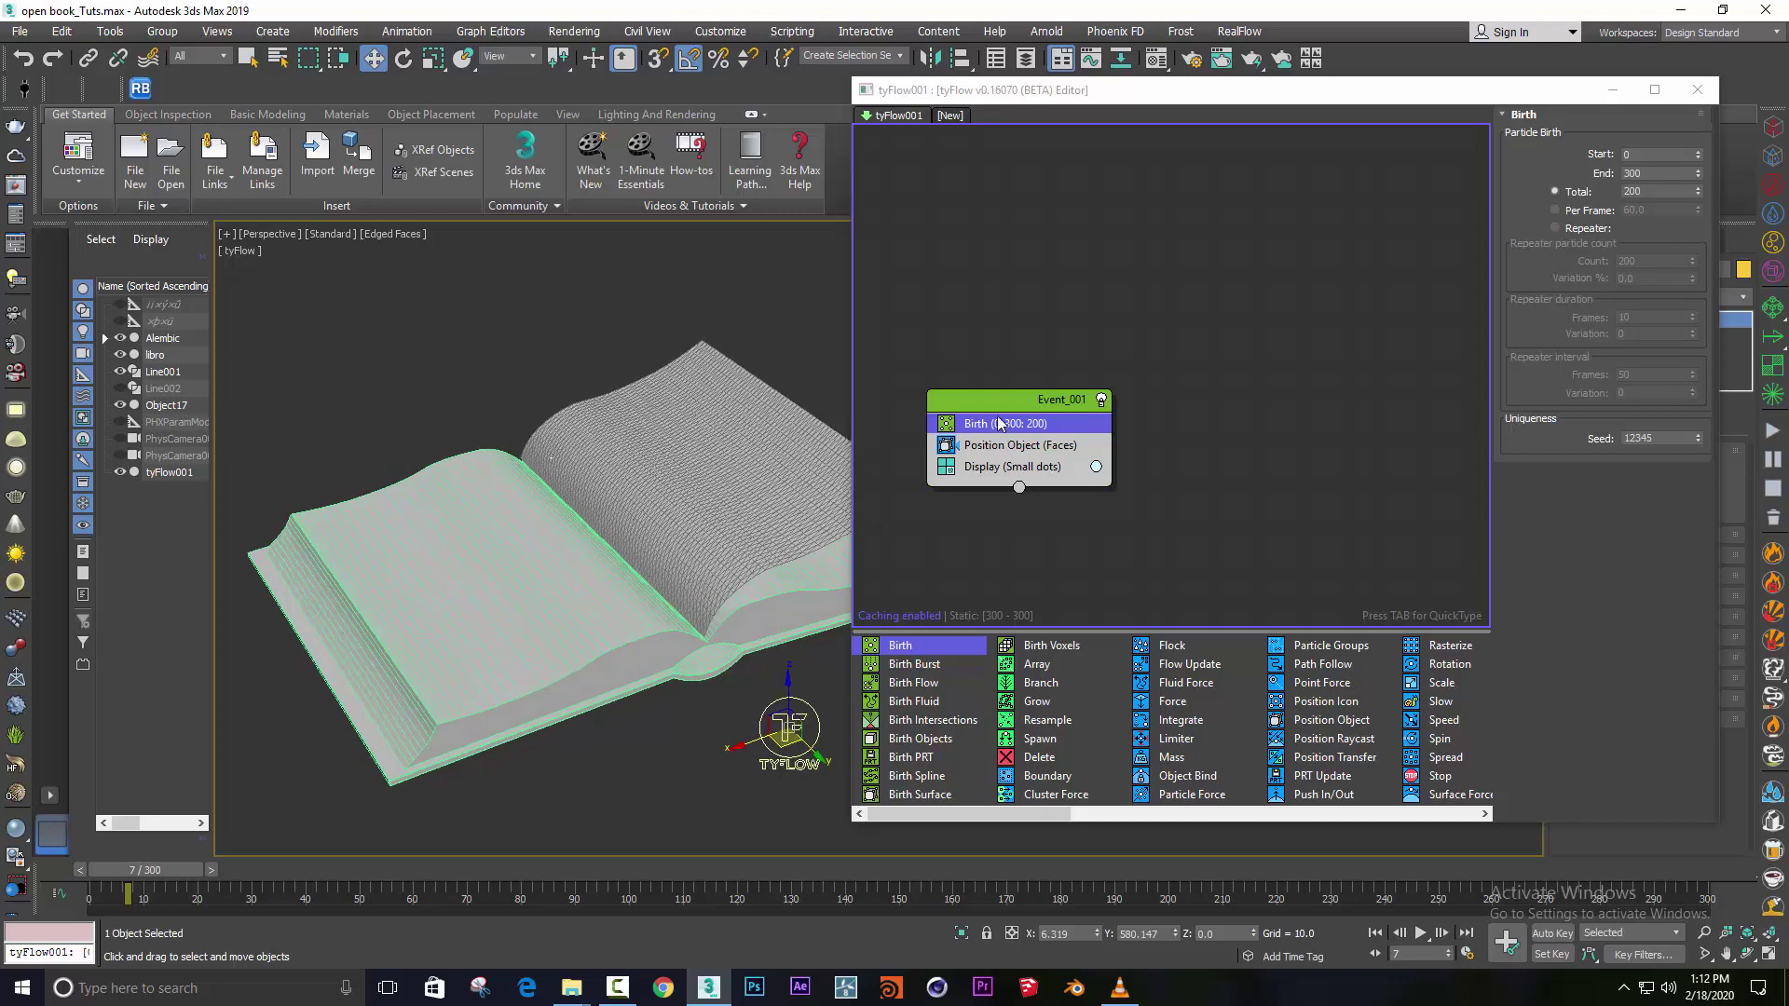
pyautogui.moveTo(1007, 409); pyautogui.dragTo(1156, 377)
pyautogui.moveTo(848, 353); pyautogui.dragTo(988, 354)
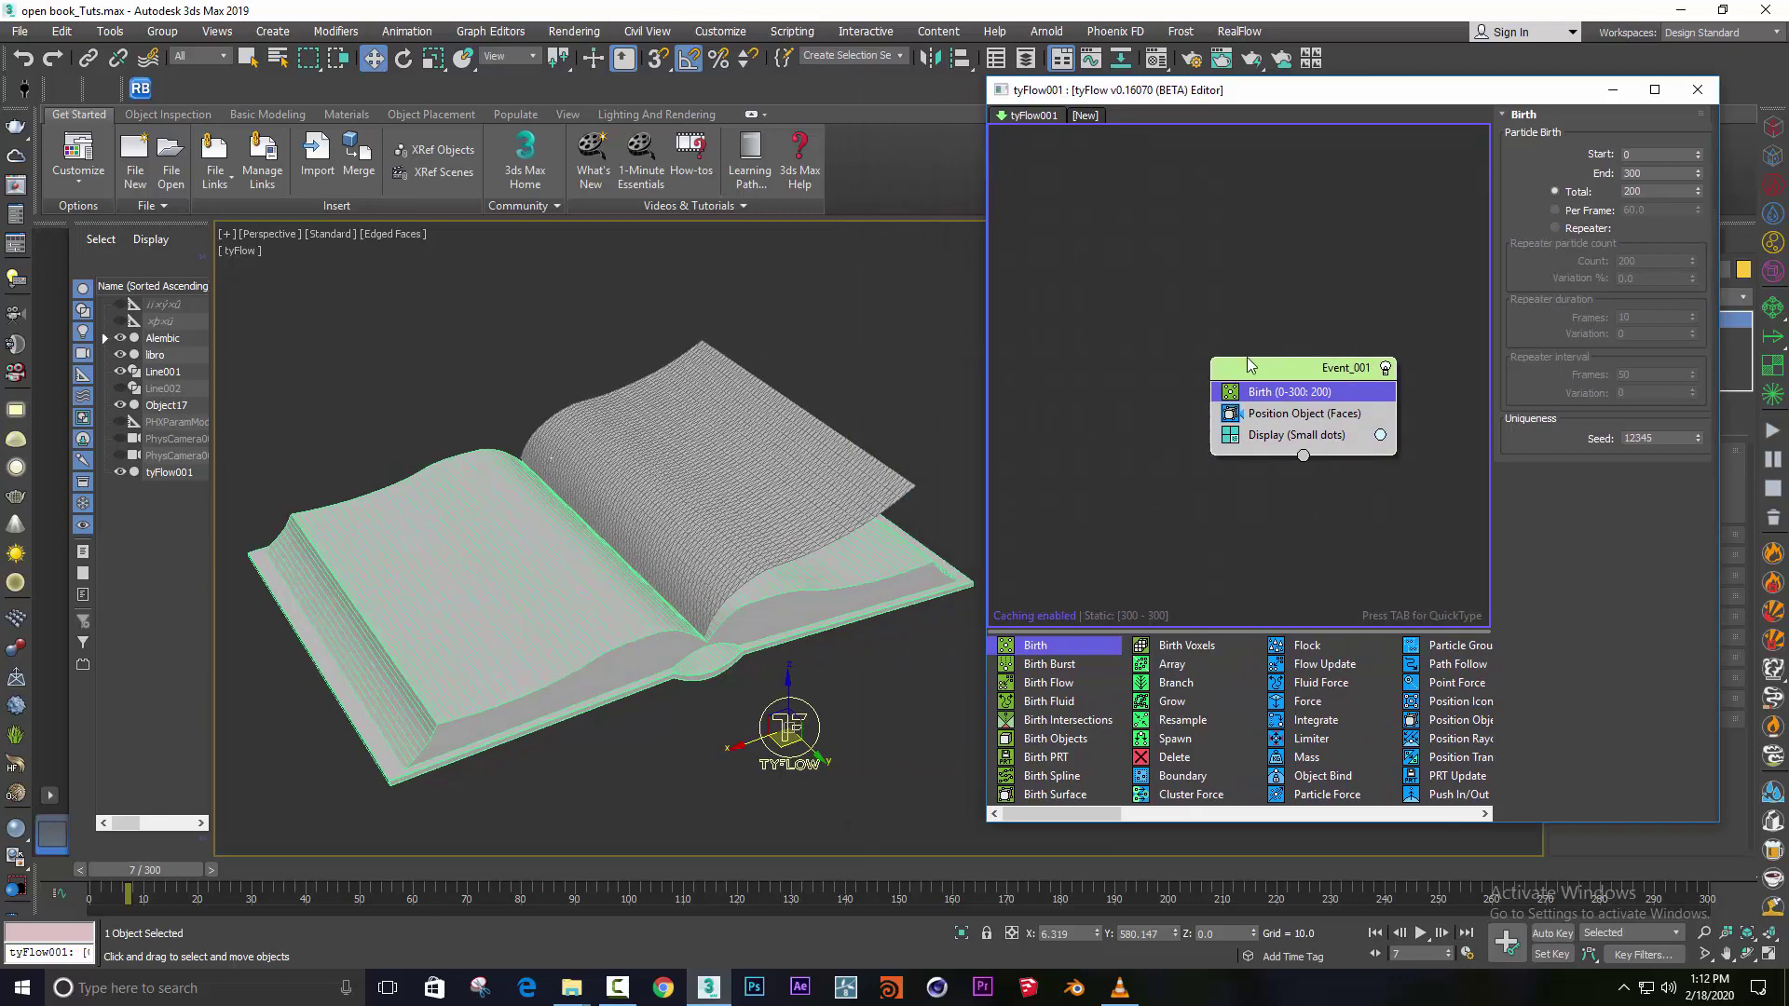
# Add an Object Bind operator below Position Object, locking particles to Line003's surface.
pyautogui.moveTo(1256, 371); pyautogui.dragTo(1146, 287)
pyautogui.press('Tab')
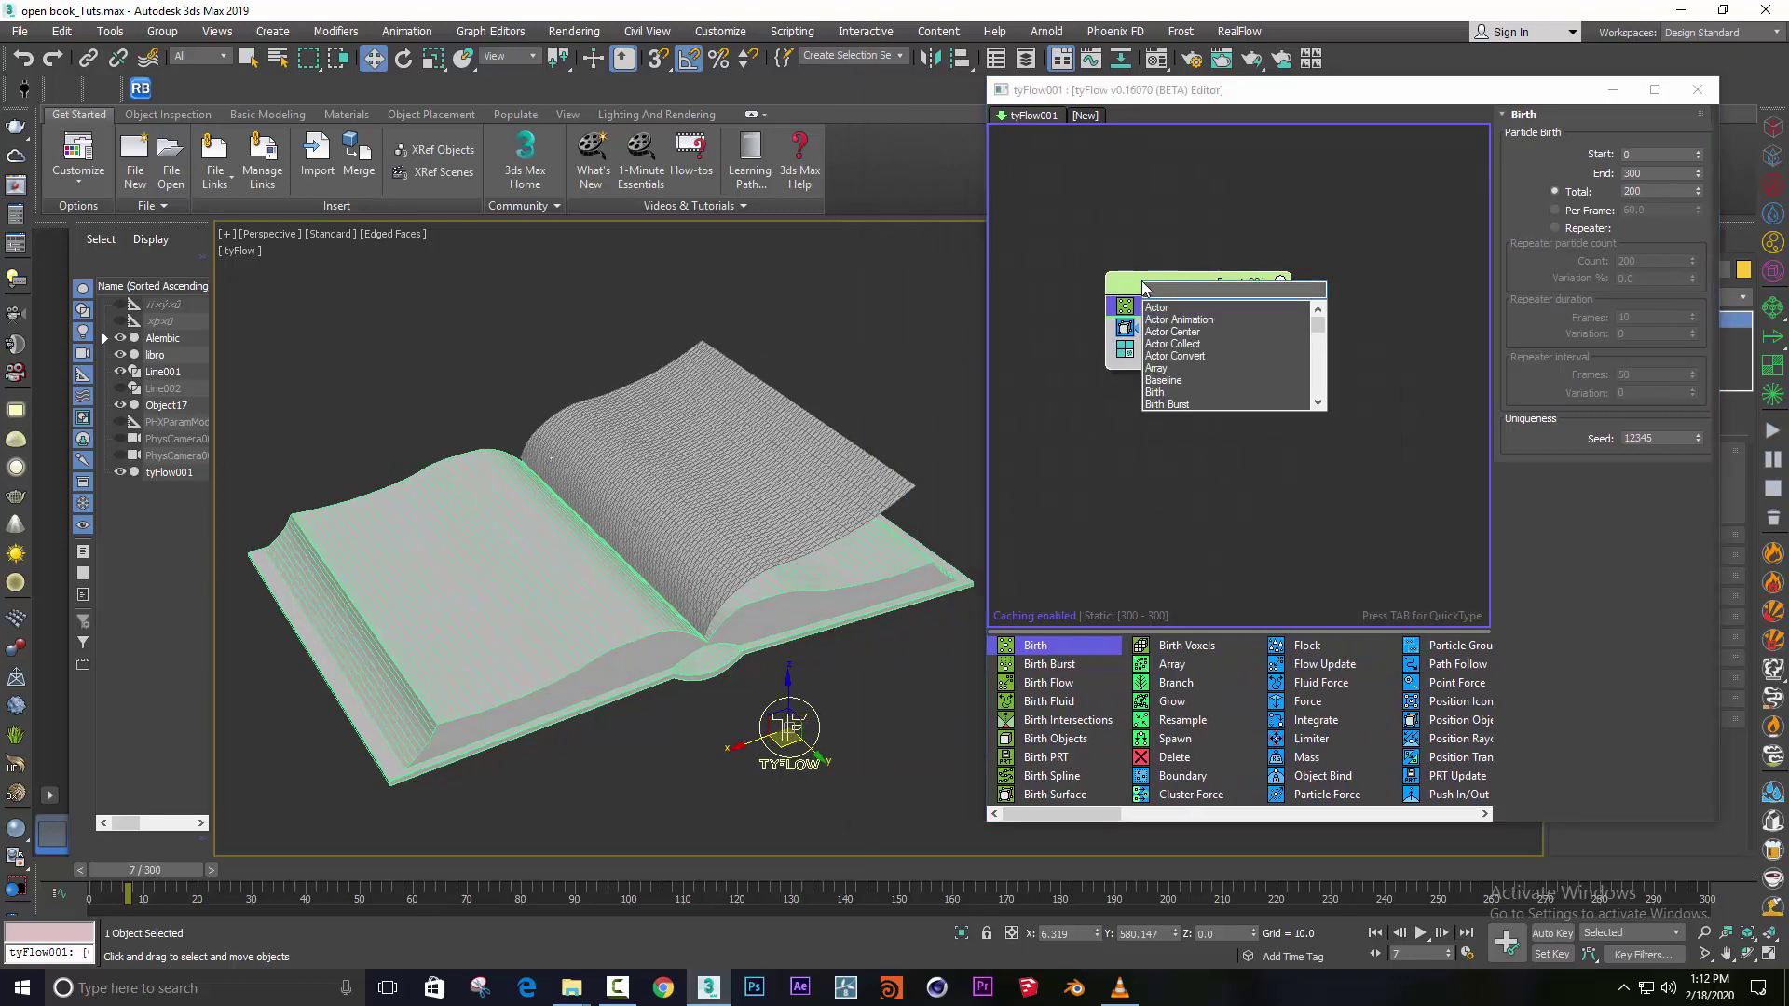
pyautogui.write('bin')
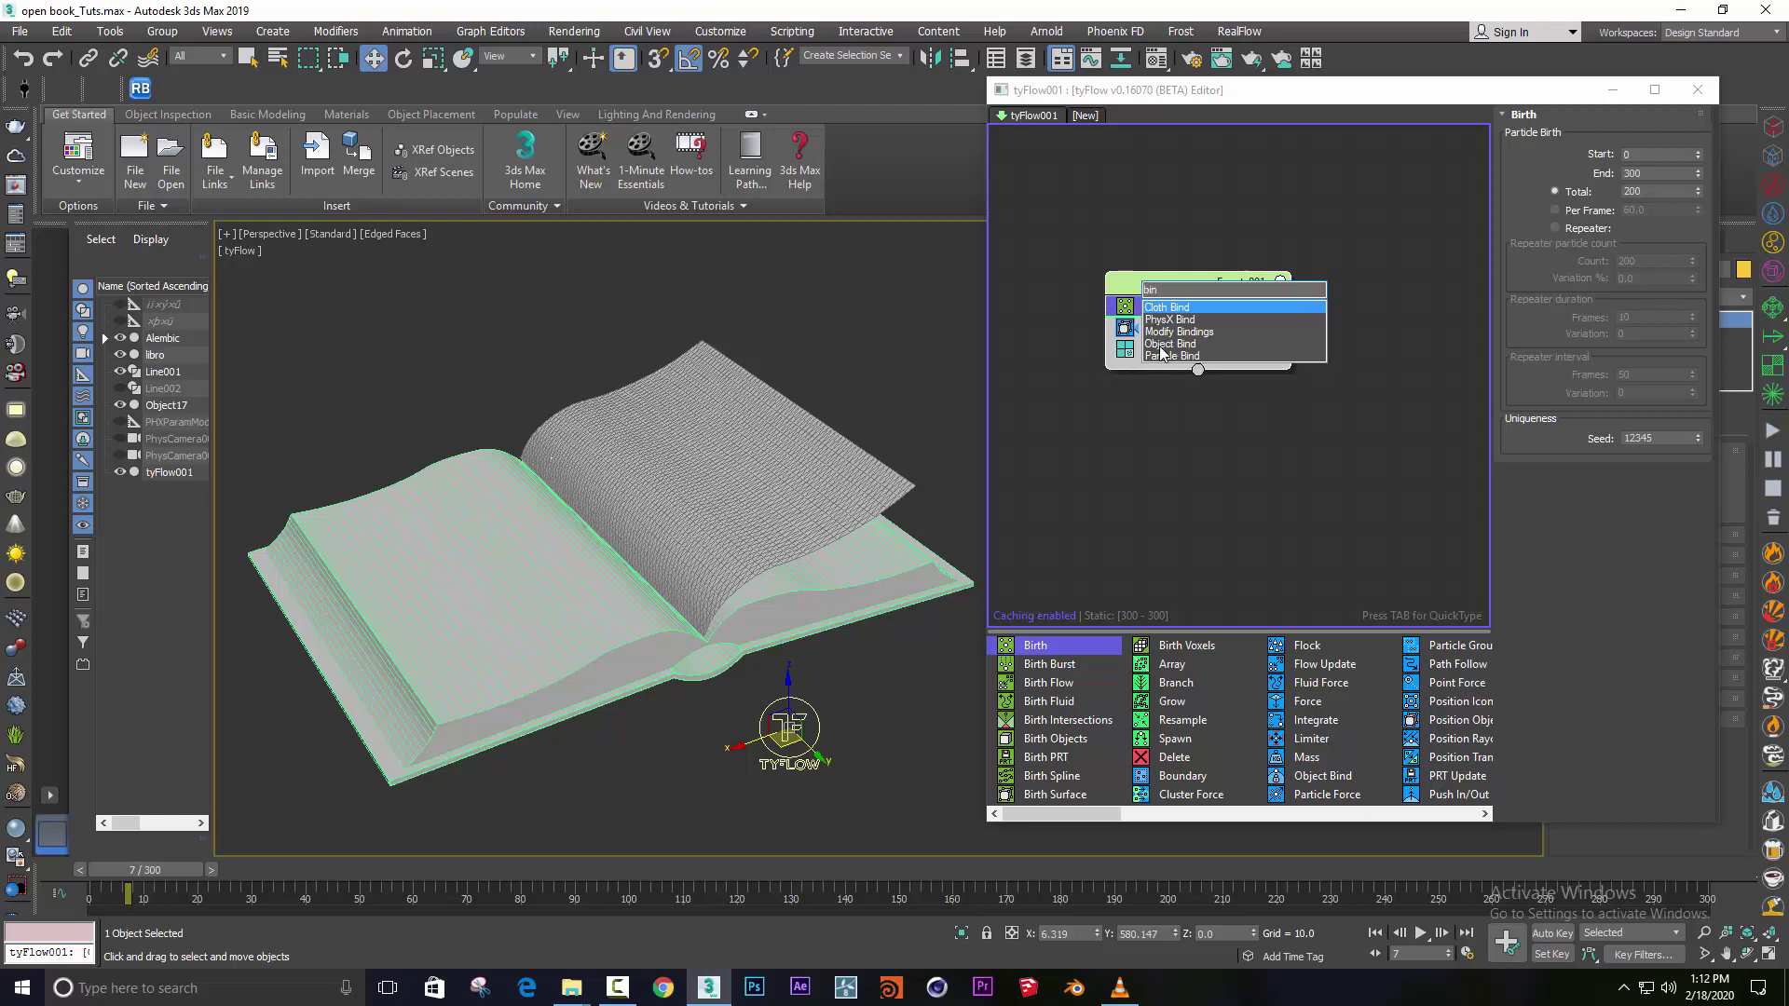
pyautogui.click(1161, 345)
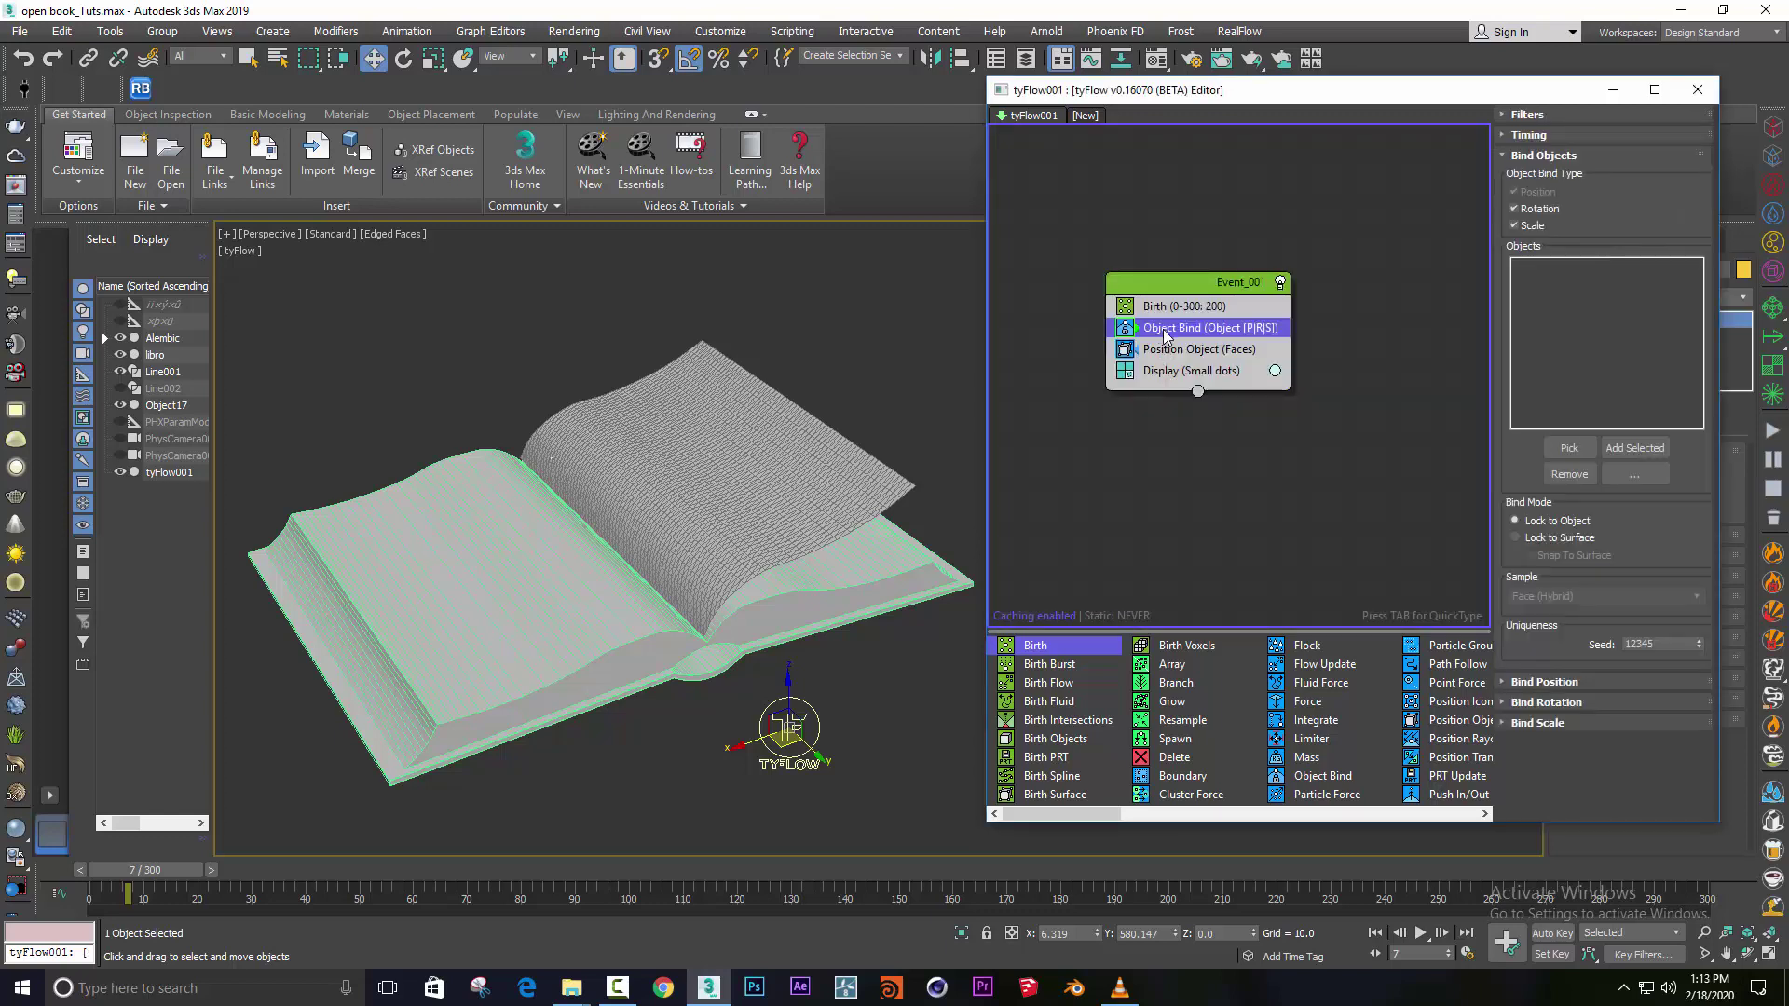
pyautogui.moveTo(1161, 366); pyautogui.dragTo(1163, 366)
pyautogui.click(1552, 450)
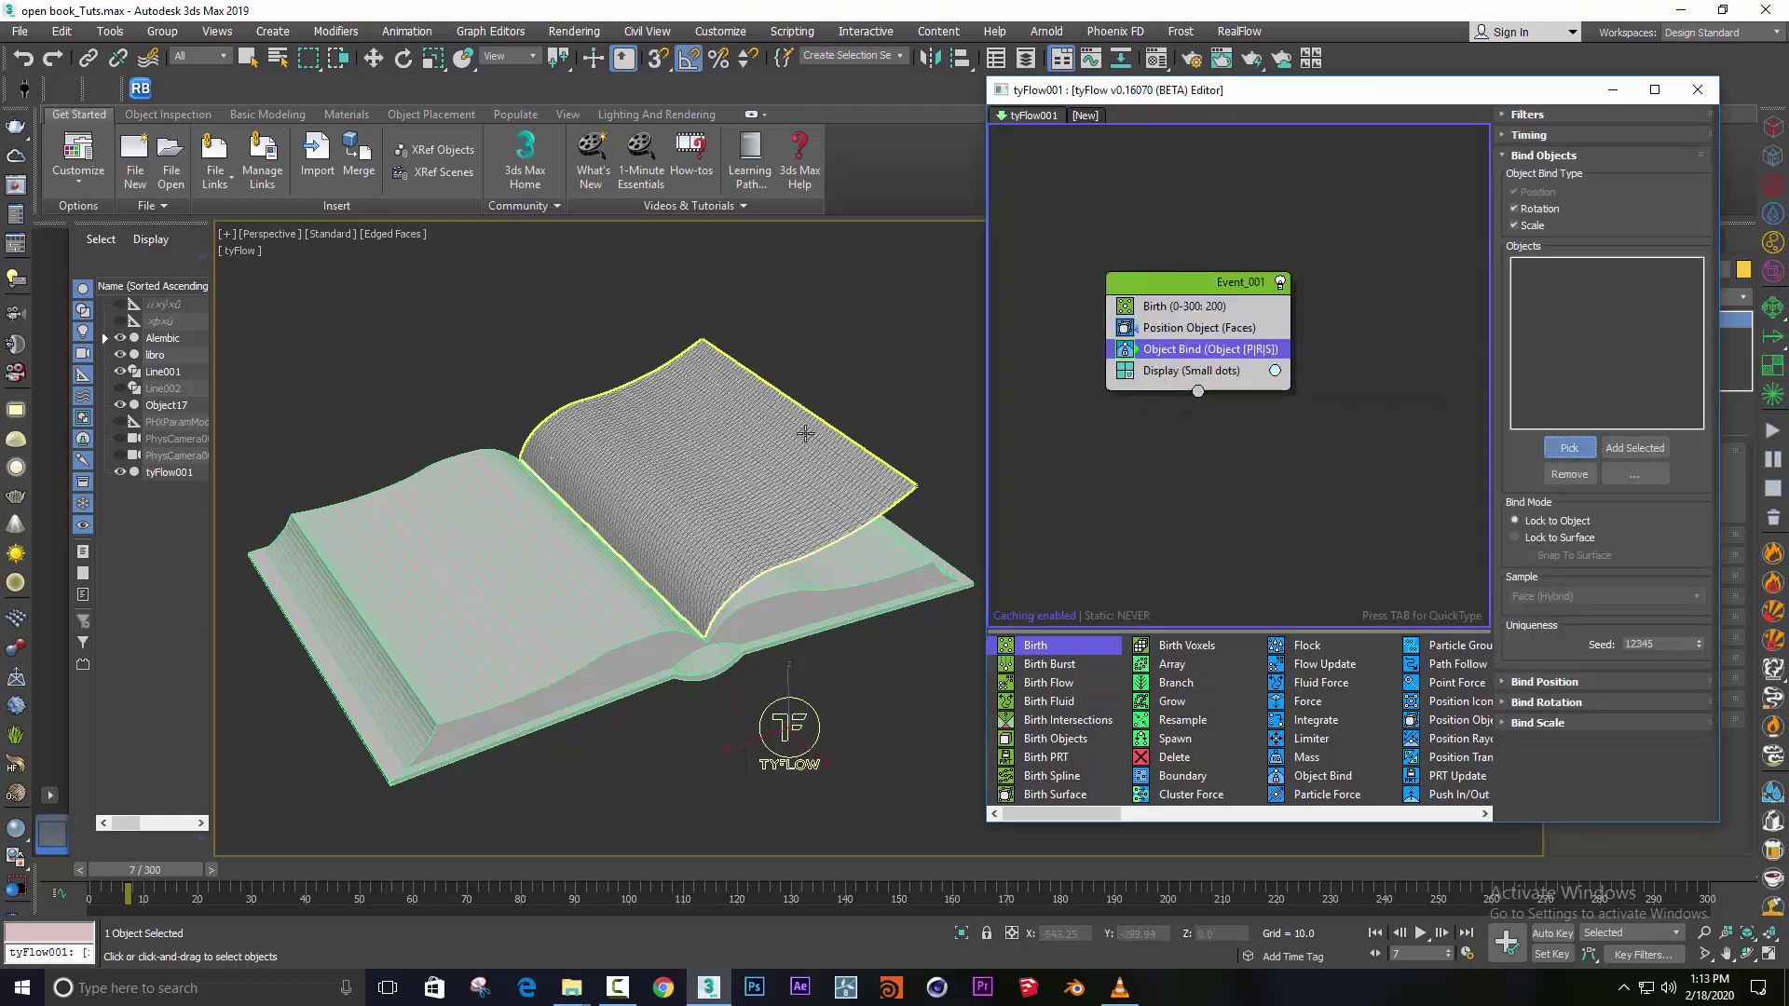
pyautogui.click(798, 428)
pyautogui.click(1515, 538)
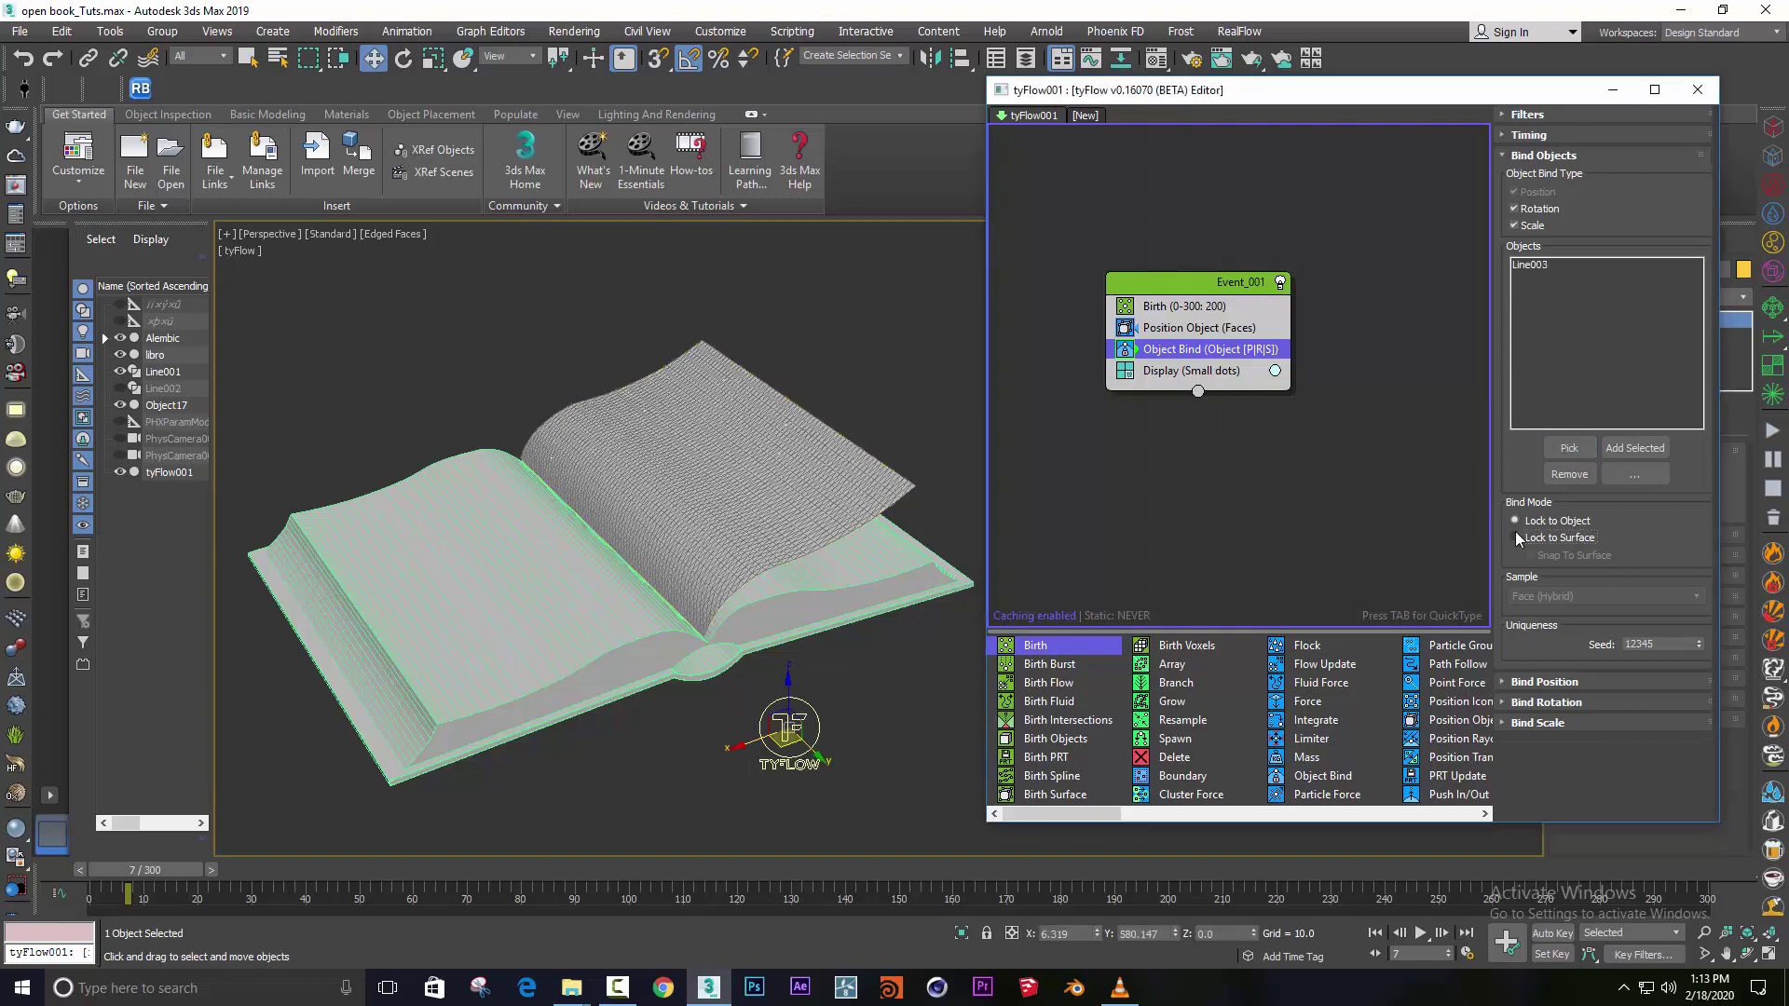
# Scrub through the page turn to confirm the particles ride the page.
pyautogui.moveTo(100, 873)
pyautogui.mouseDown()
pyautogui.moveTo(368, 866)
pyautogui.moveTo(212, 843)
pyautogui.moveTo(299, 862)
pyautogui.moveTo(270, 862)
pyautogui.moveTo(283, 852)
pyautogui.moveTo(210, 849)
pyautogui.moveTo(432, 848)
pyautogui.moveTo(93, 850)
pyautogui.mouseUp()
pyautogui.press('w')
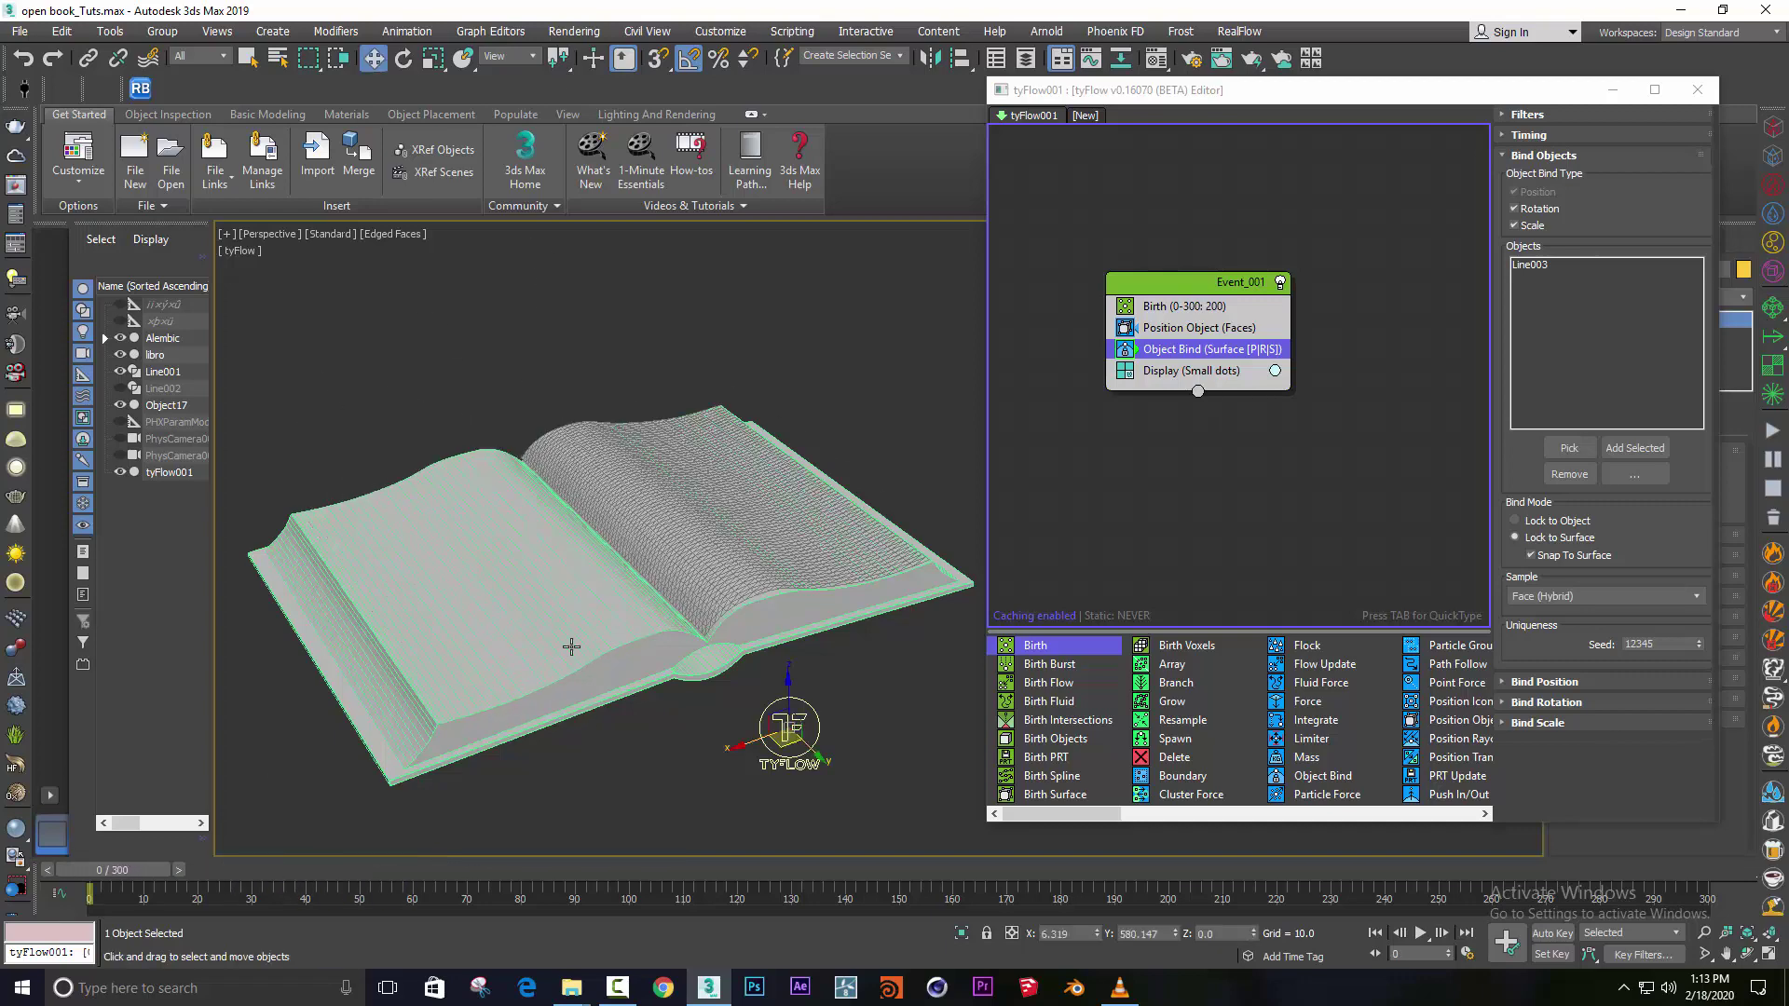
pyautogui.click(1176, 305)
# Set the Birth range to frames 30–55 with a total of 1000 particles.
pyautogui.click(1626, 155)
pyautogui.write('30')
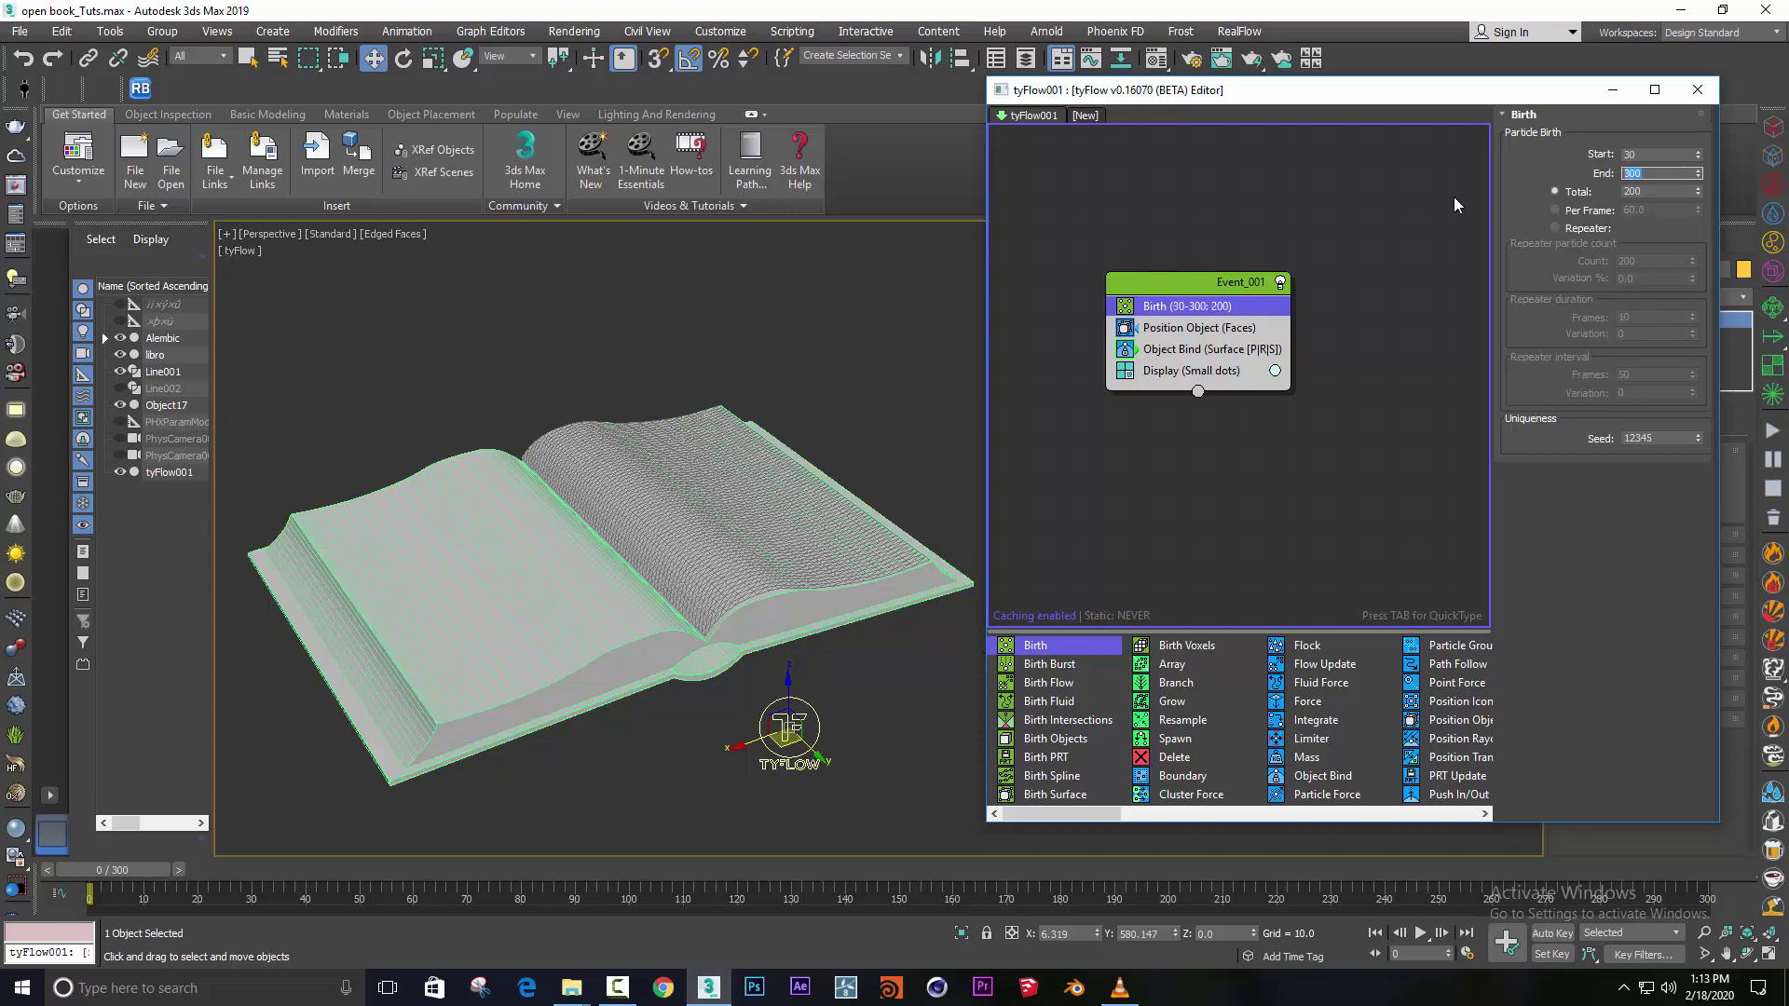
pyautogui.write('55')
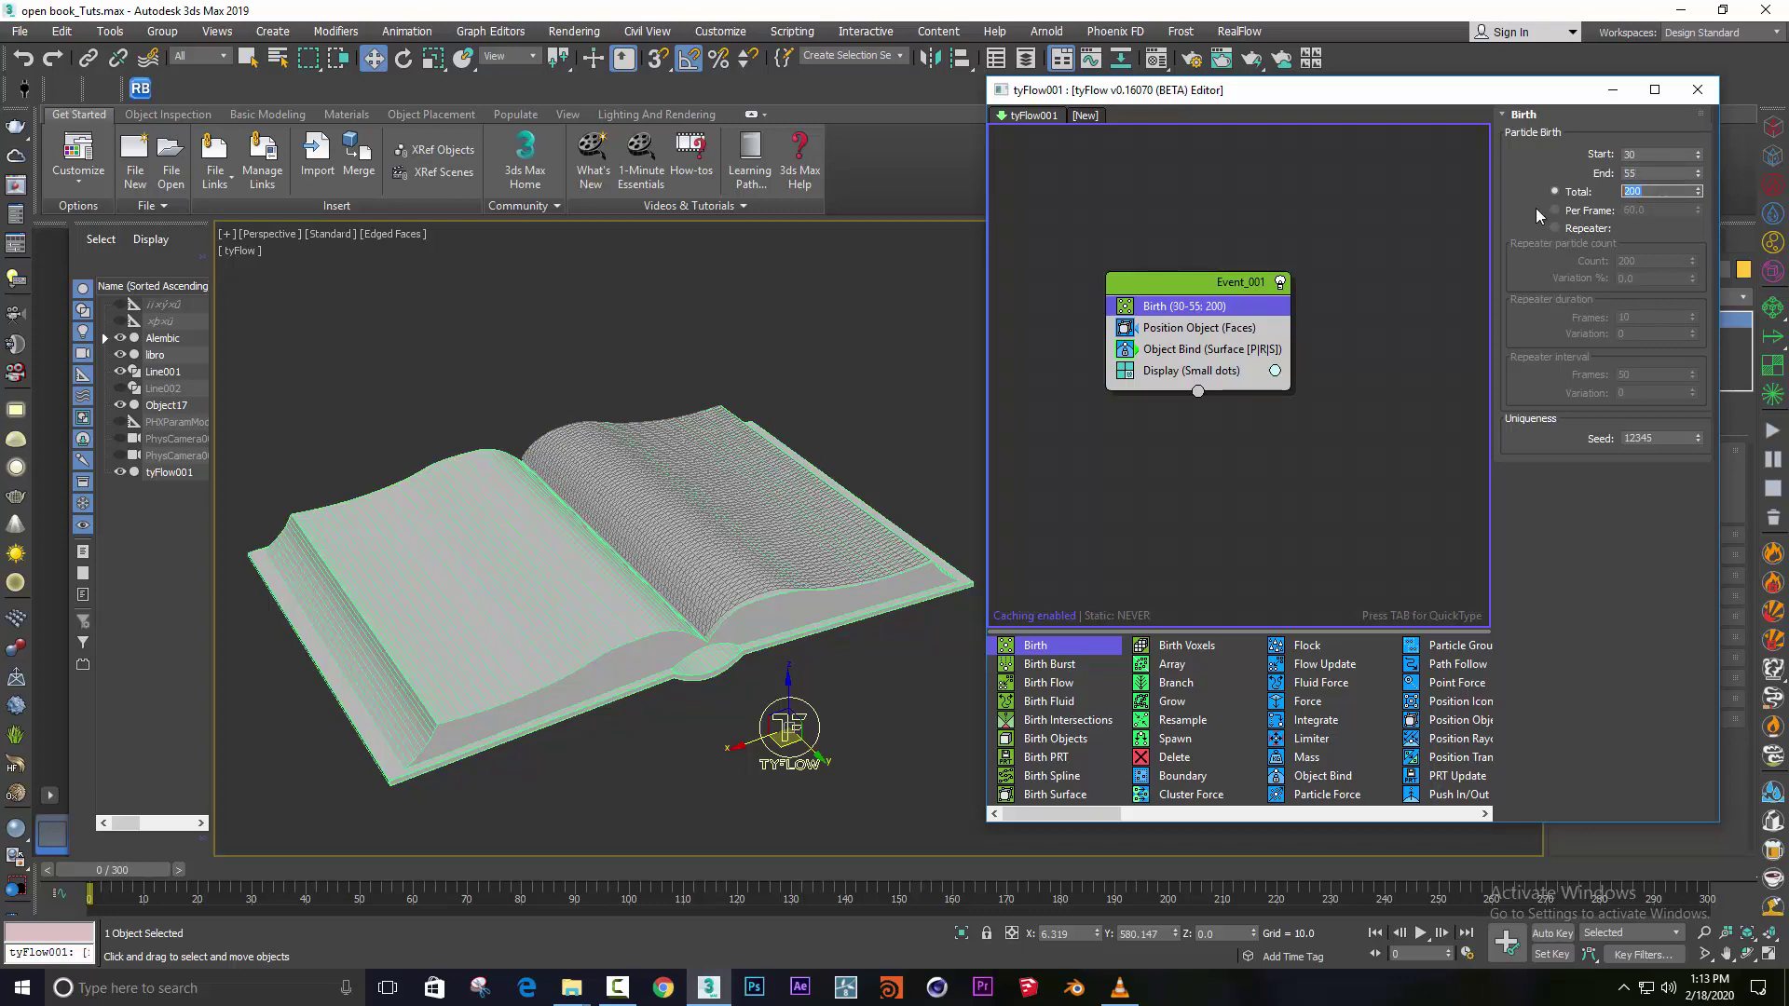
pyautogui.write('1')
pyautogui.write('000')
pyautogui.press('Return')
# Scrub to frame 69 and zoom in to inspect the particles covering the page.
pyautogui.moveTo(116, 870); pyautogui.dragTo(518, 847)
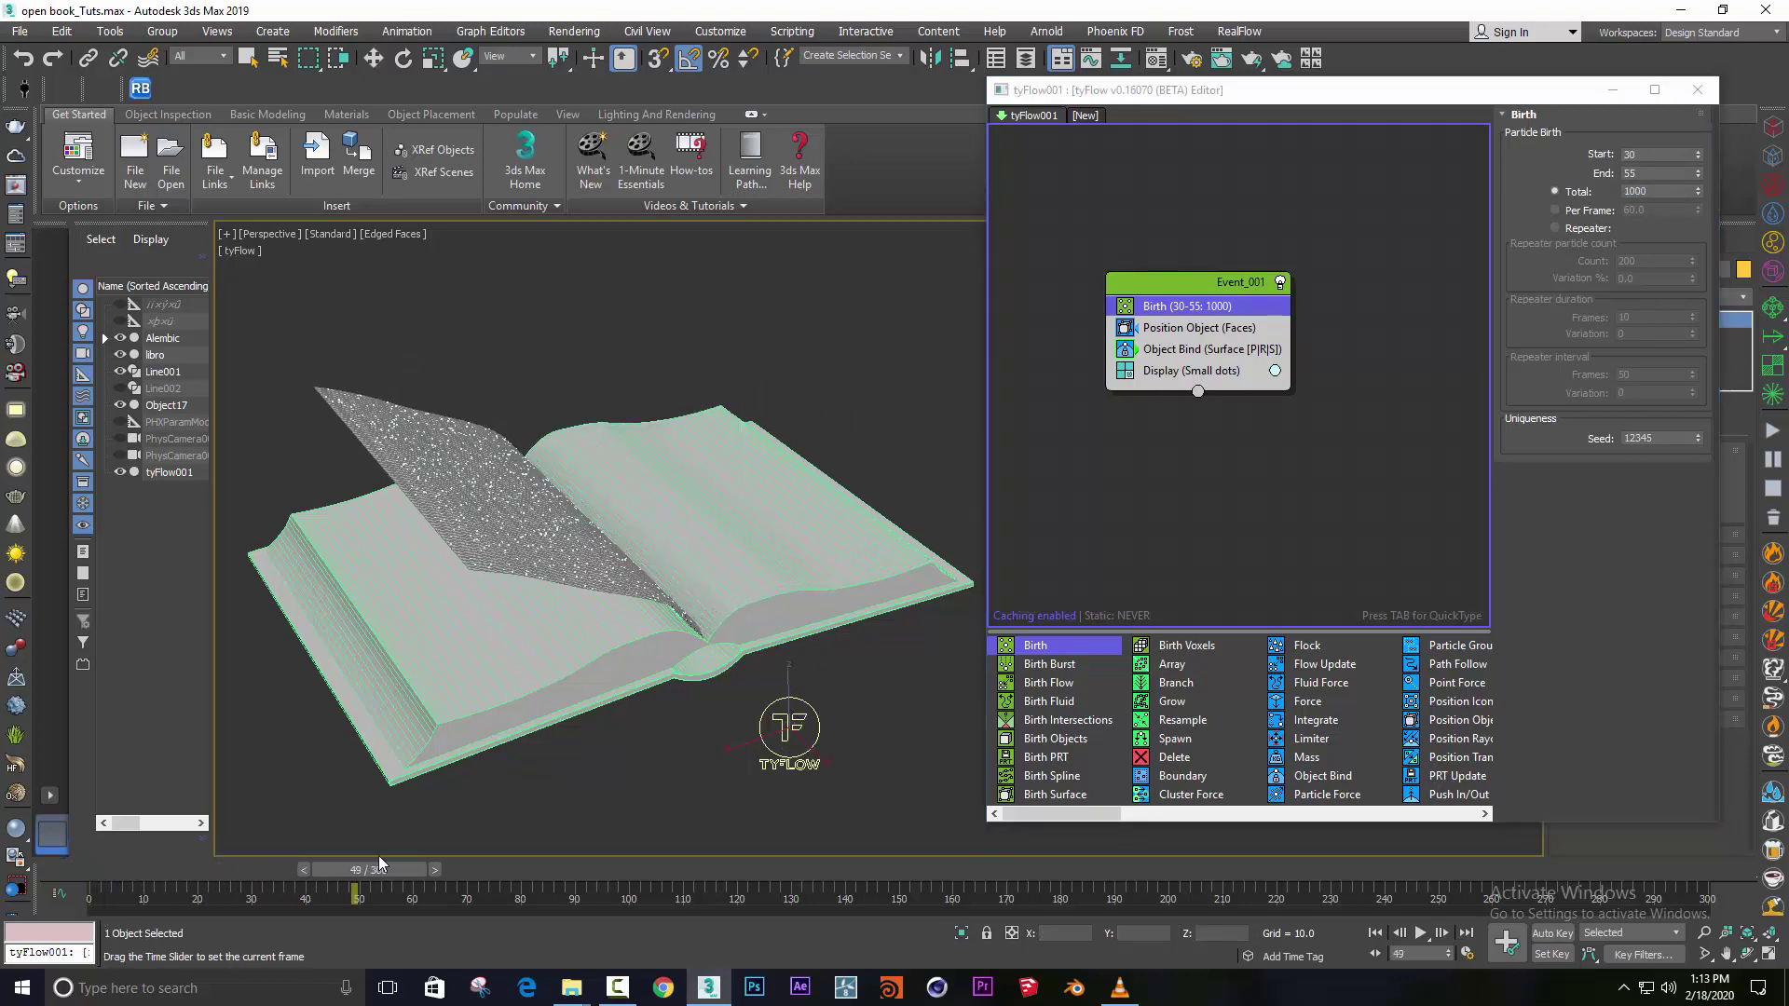
pyautogui.moveTo(519, 841); pyautogui.dragTo(463, 843)
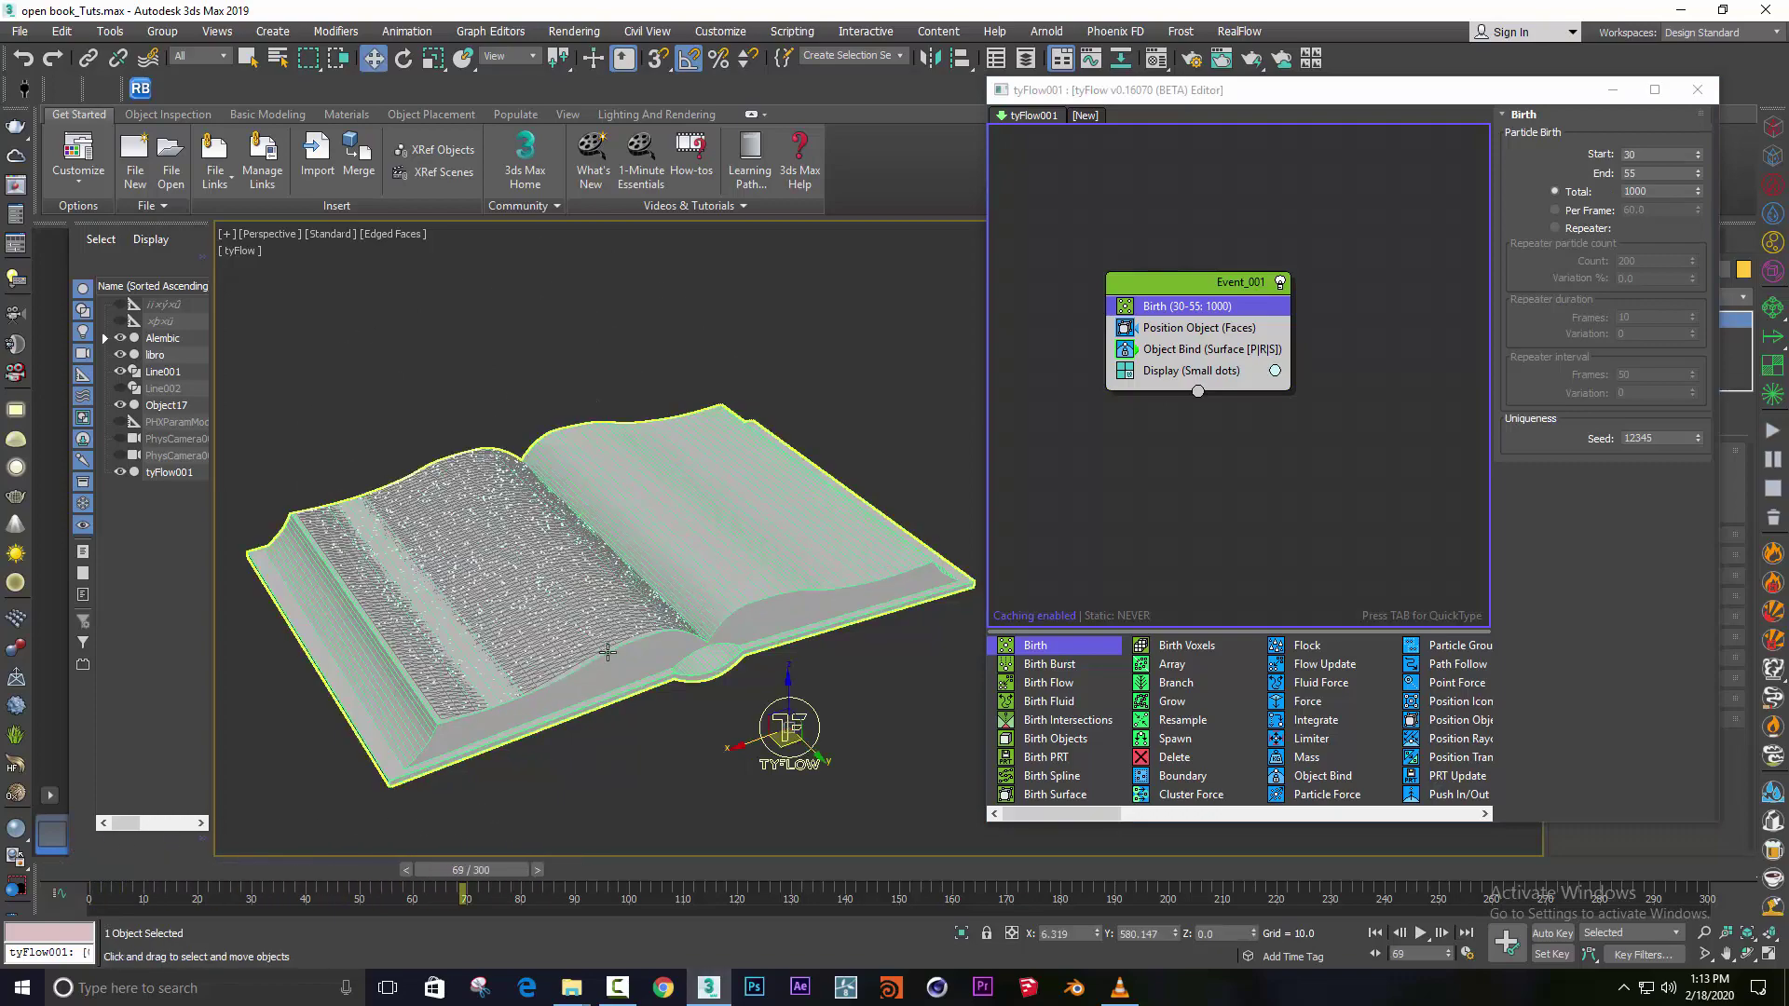
pyautogui.moveTo(599, 622); pyautogui.dragTo(631, 603, button='middle')
pyautogui.scroll(2, 606, 615)
pyautogui.scroll(3, 587, 619)
pyautogui.scroll(3, 559, 681)
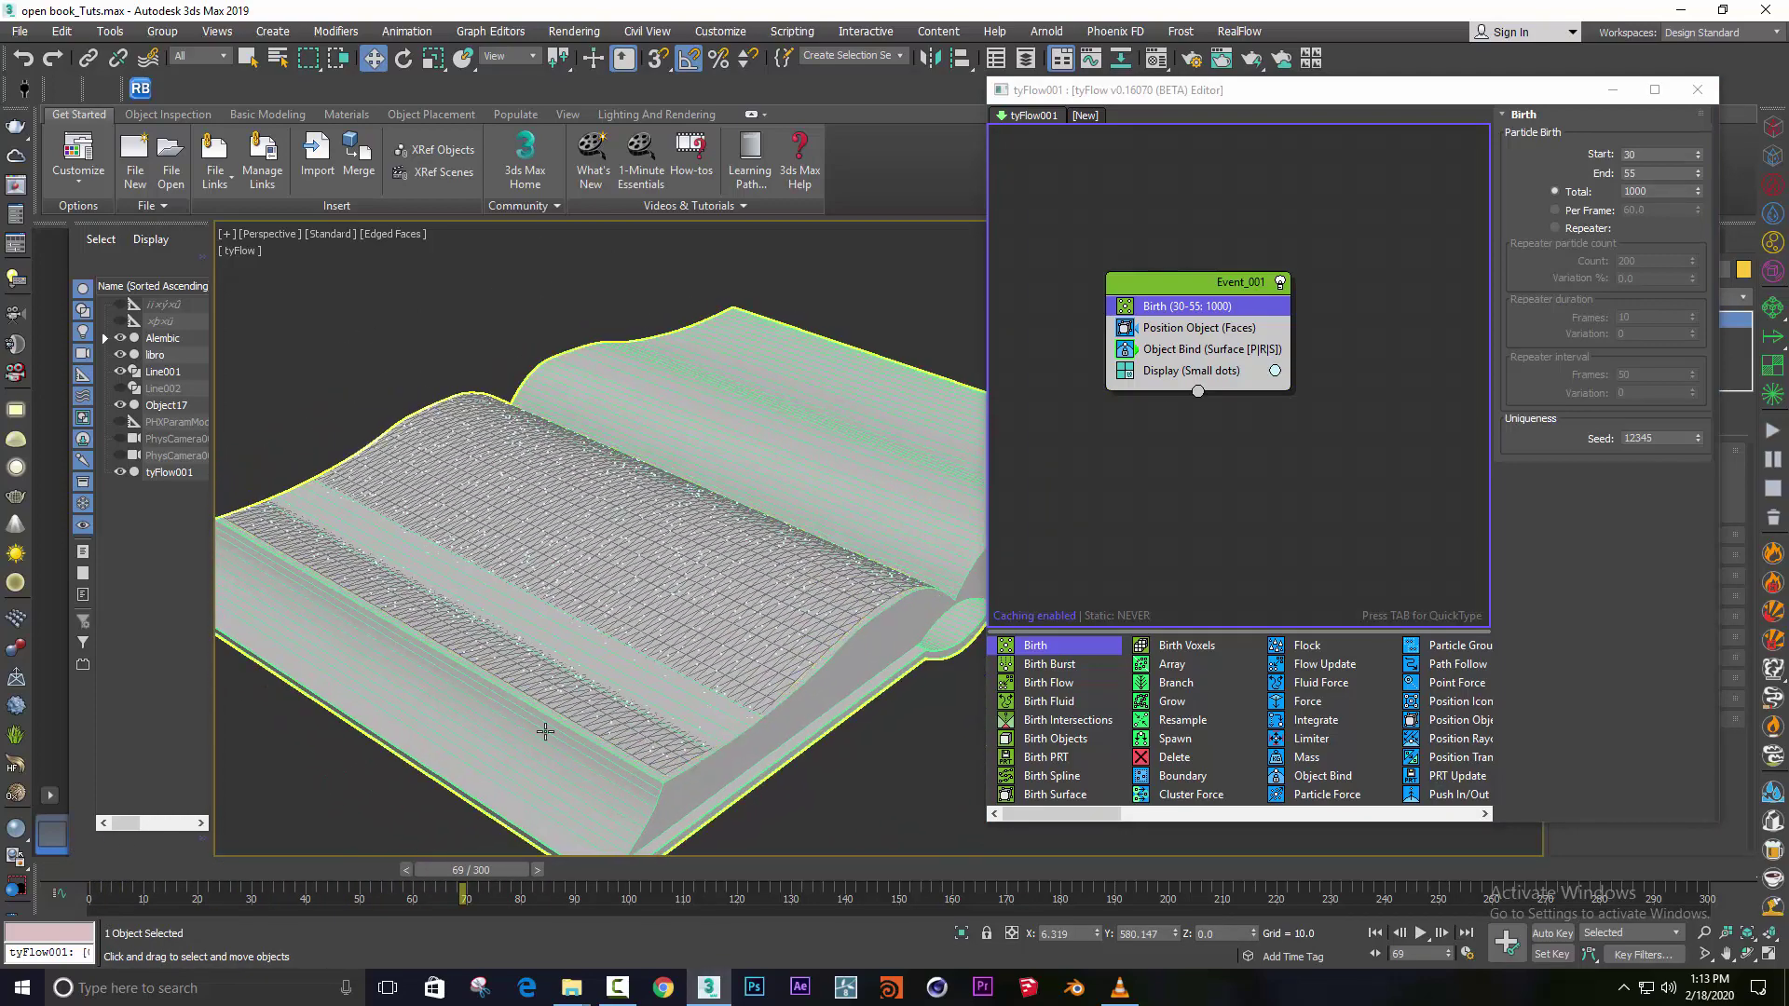
pyautogui.scroll(-3, 551, 786)
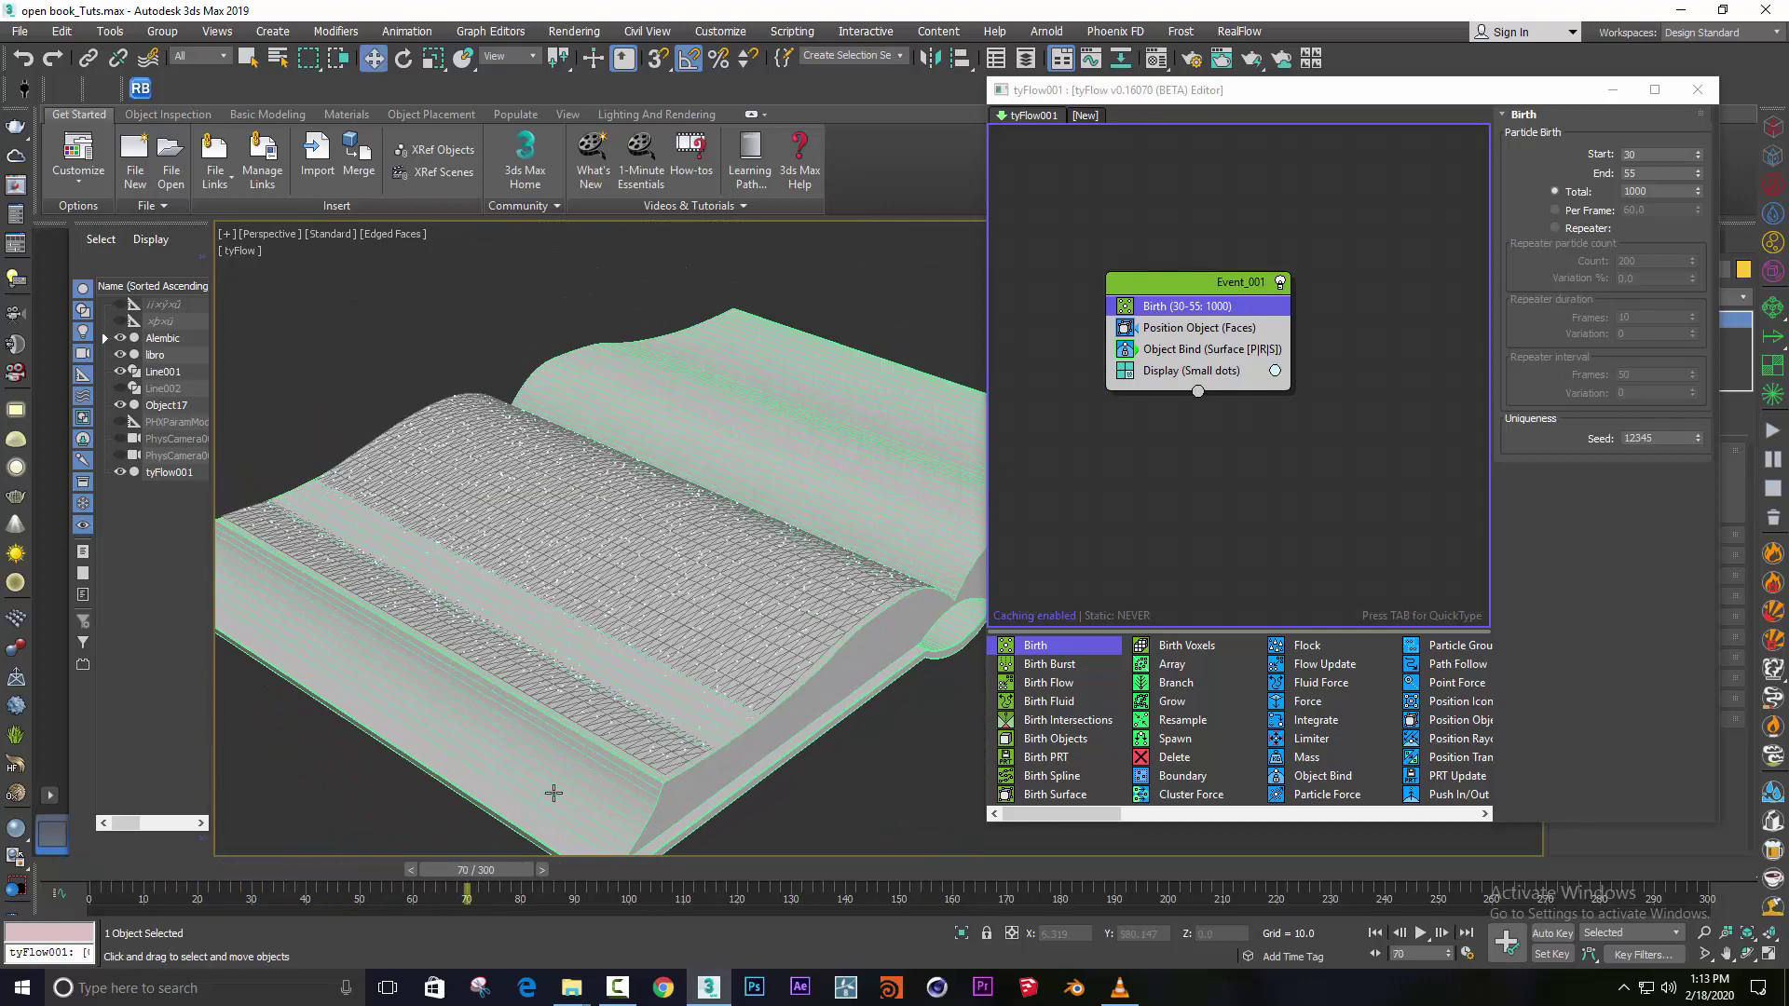
pyautogui.click(1163, 293)
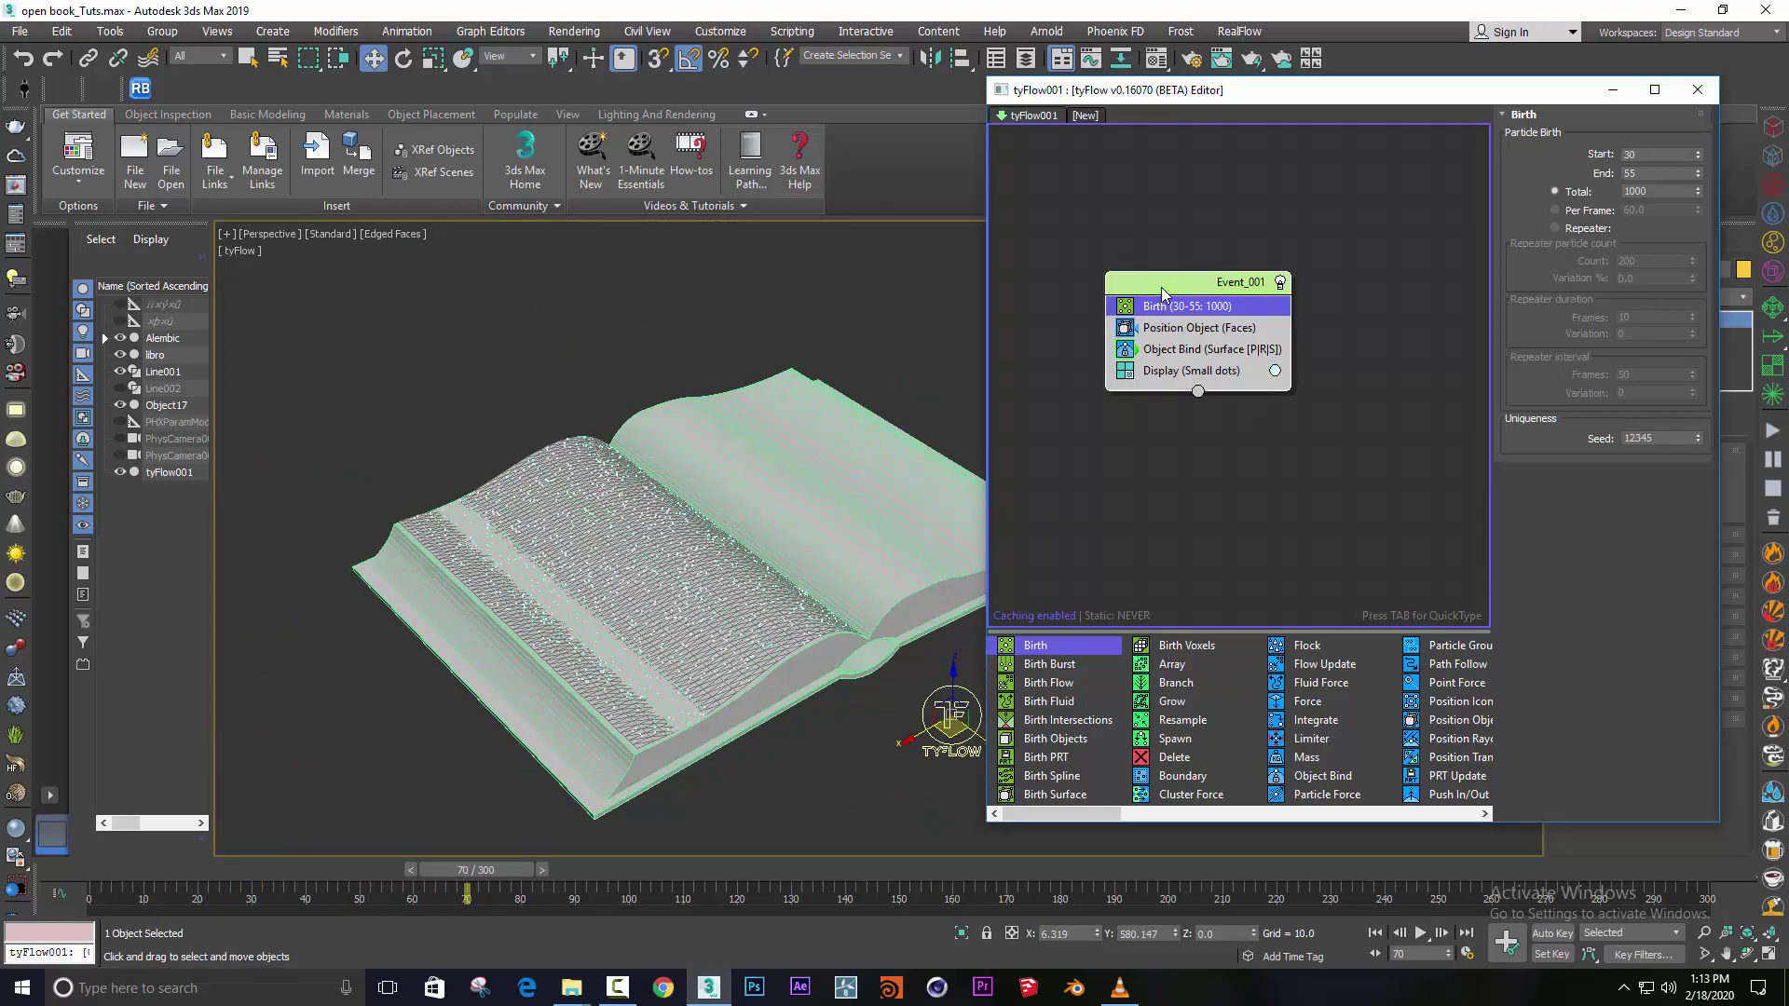
# Add a Shape operator below Object Bind using the 3D mesh Grass (Clump).
pyautogui.press('Tab')
pyautogui.write('sha')
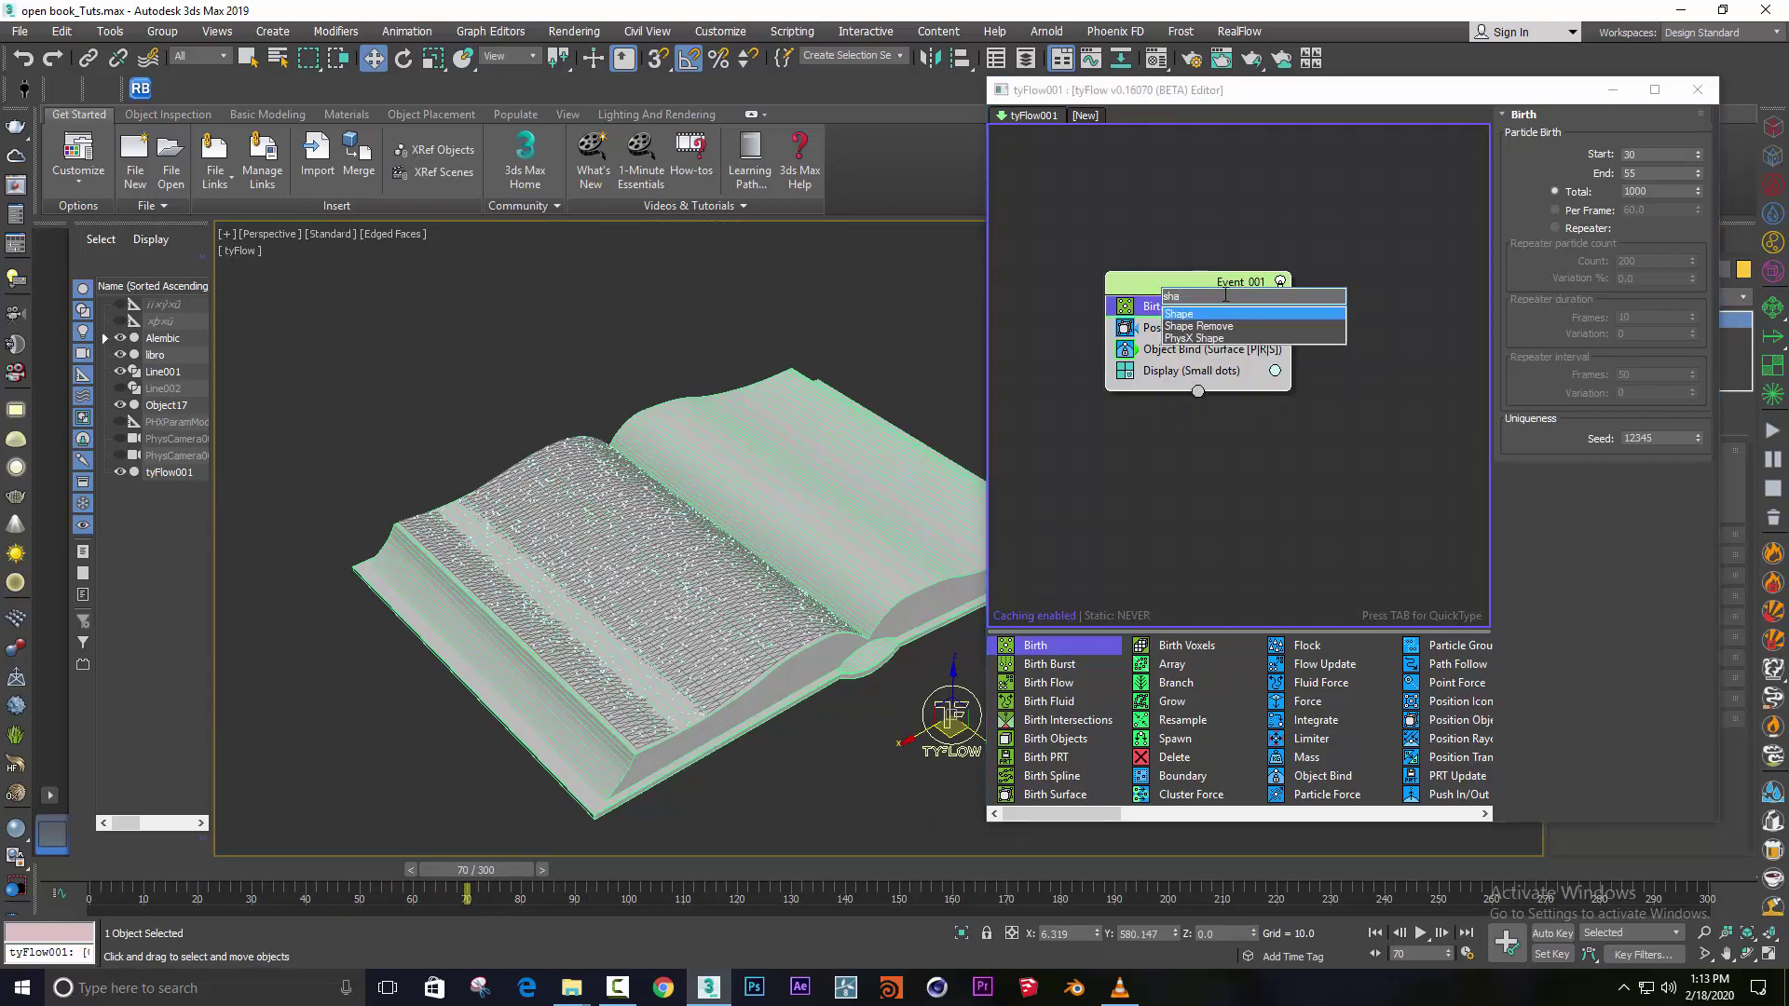
pyautogui.click(1201, 315)
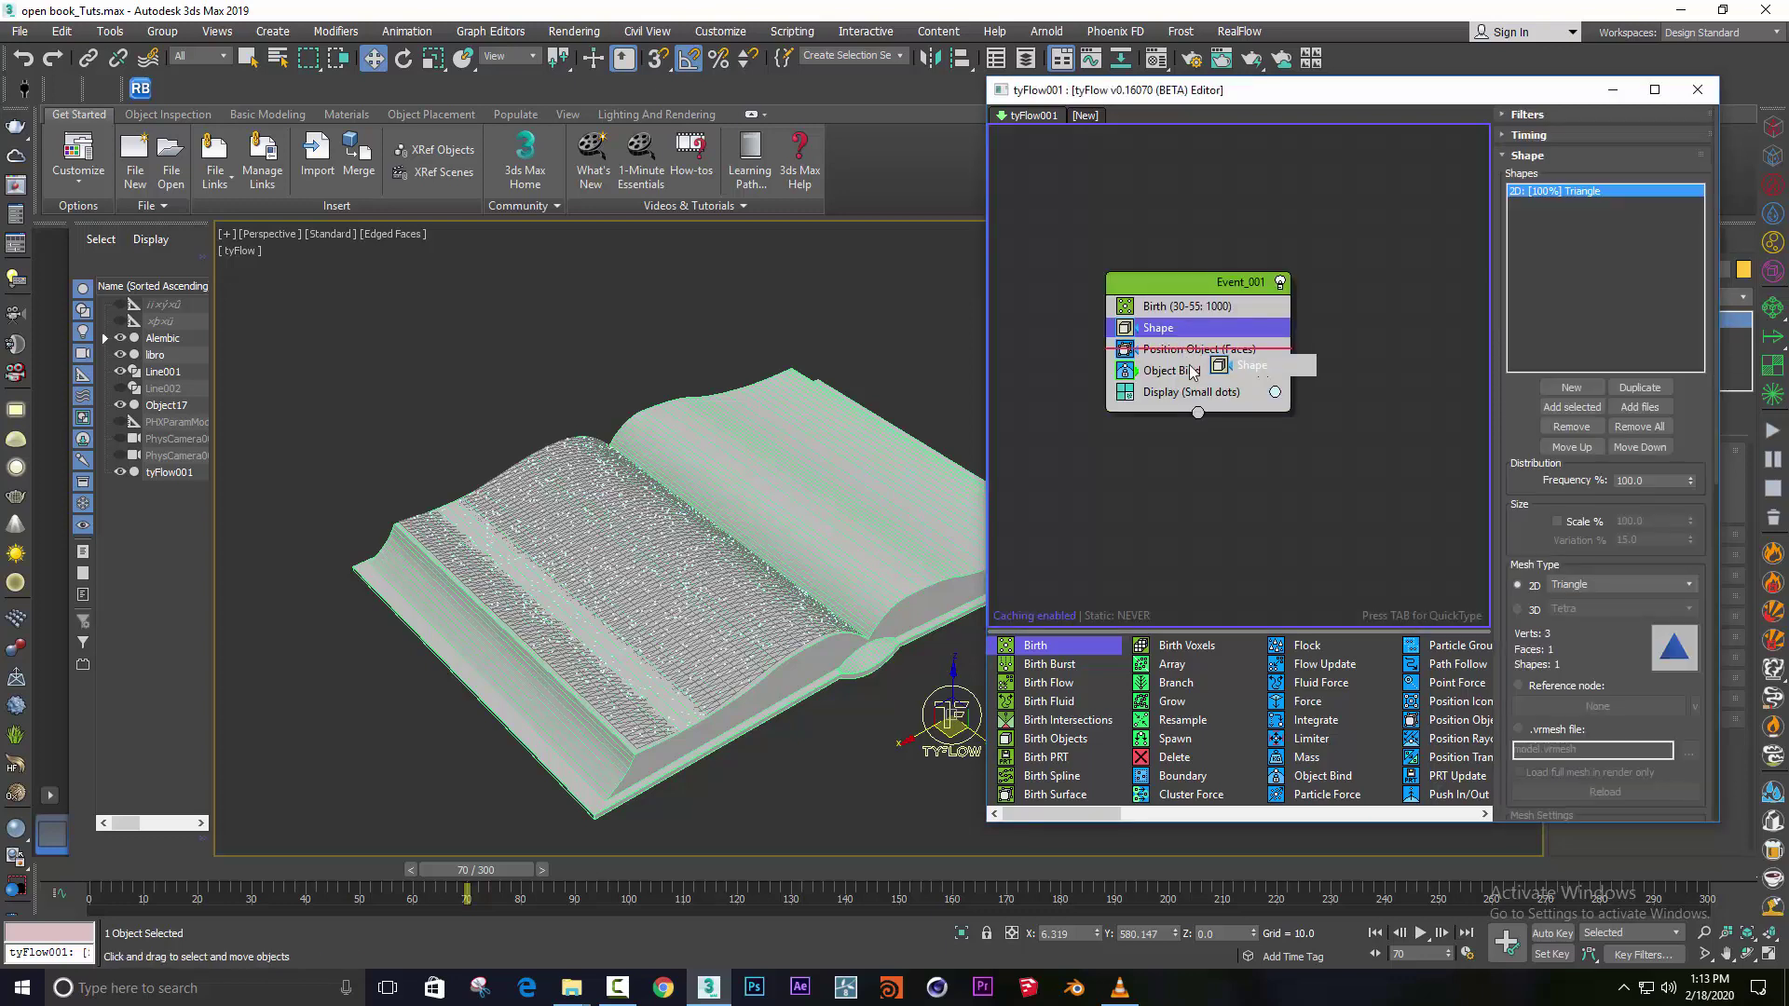
pyautogui.moveTo(1194, 372); pyautogui.dragTo(1197, 382)
pyautogui.click(1519, 610)
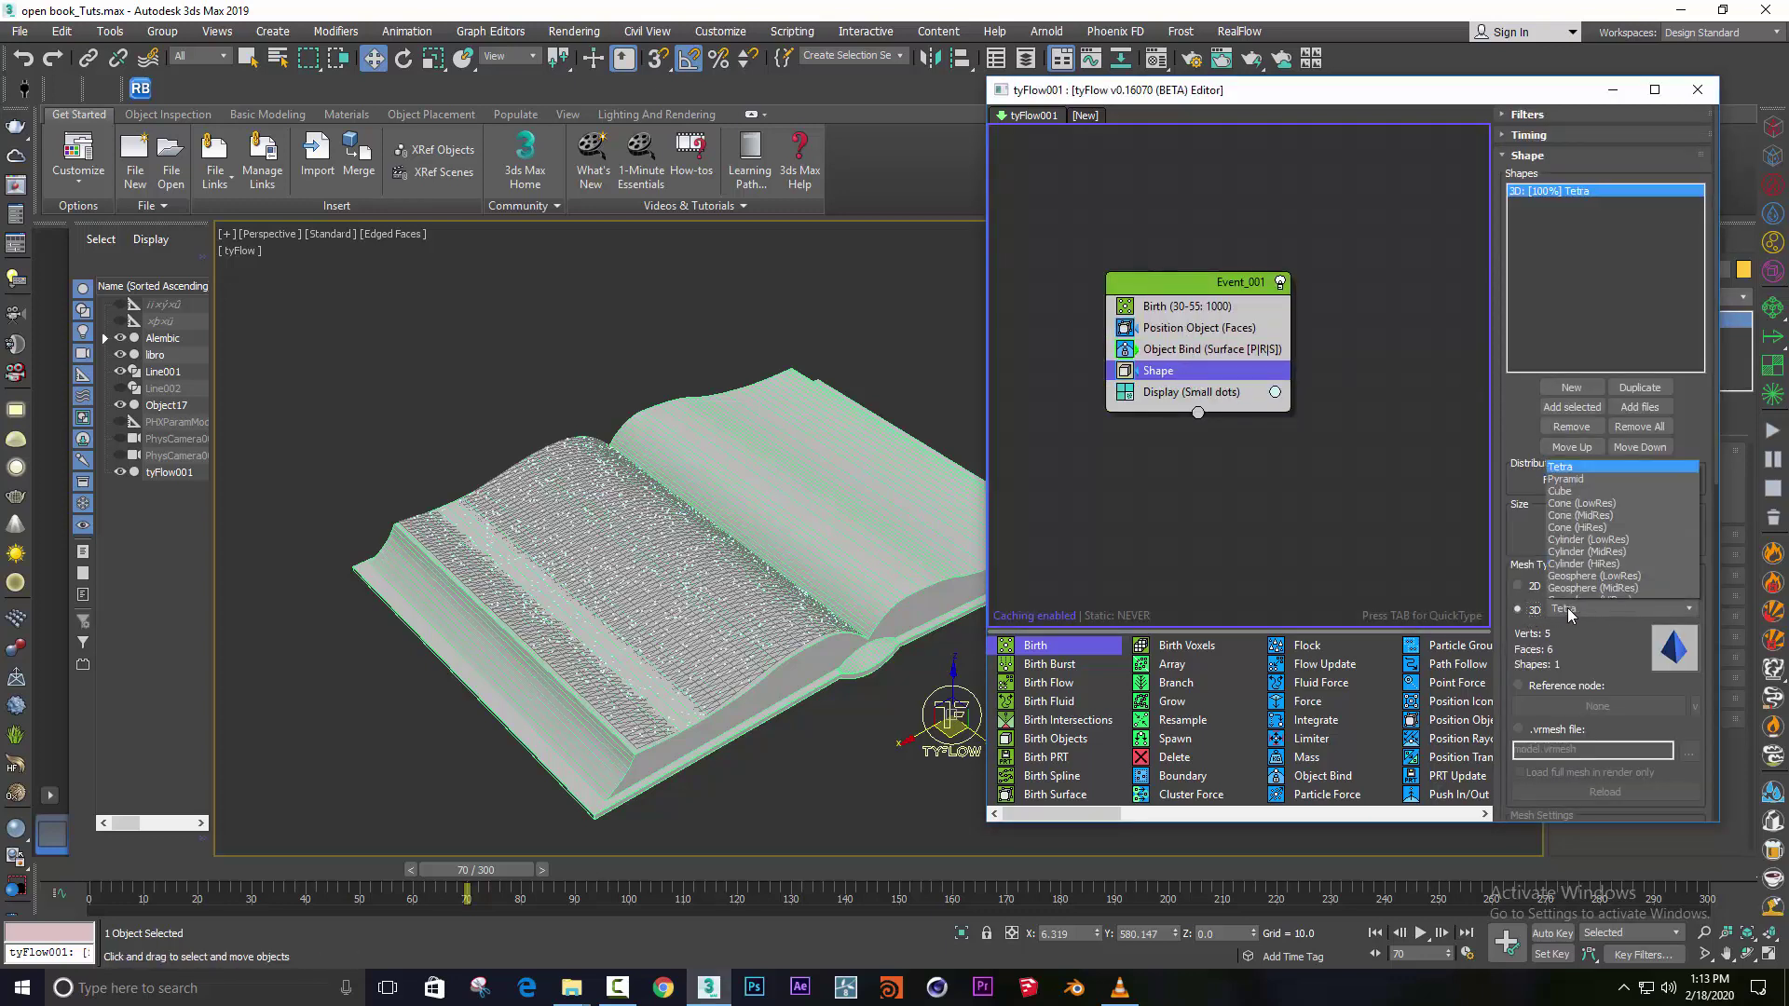
pyautogui.click(1585, 609)
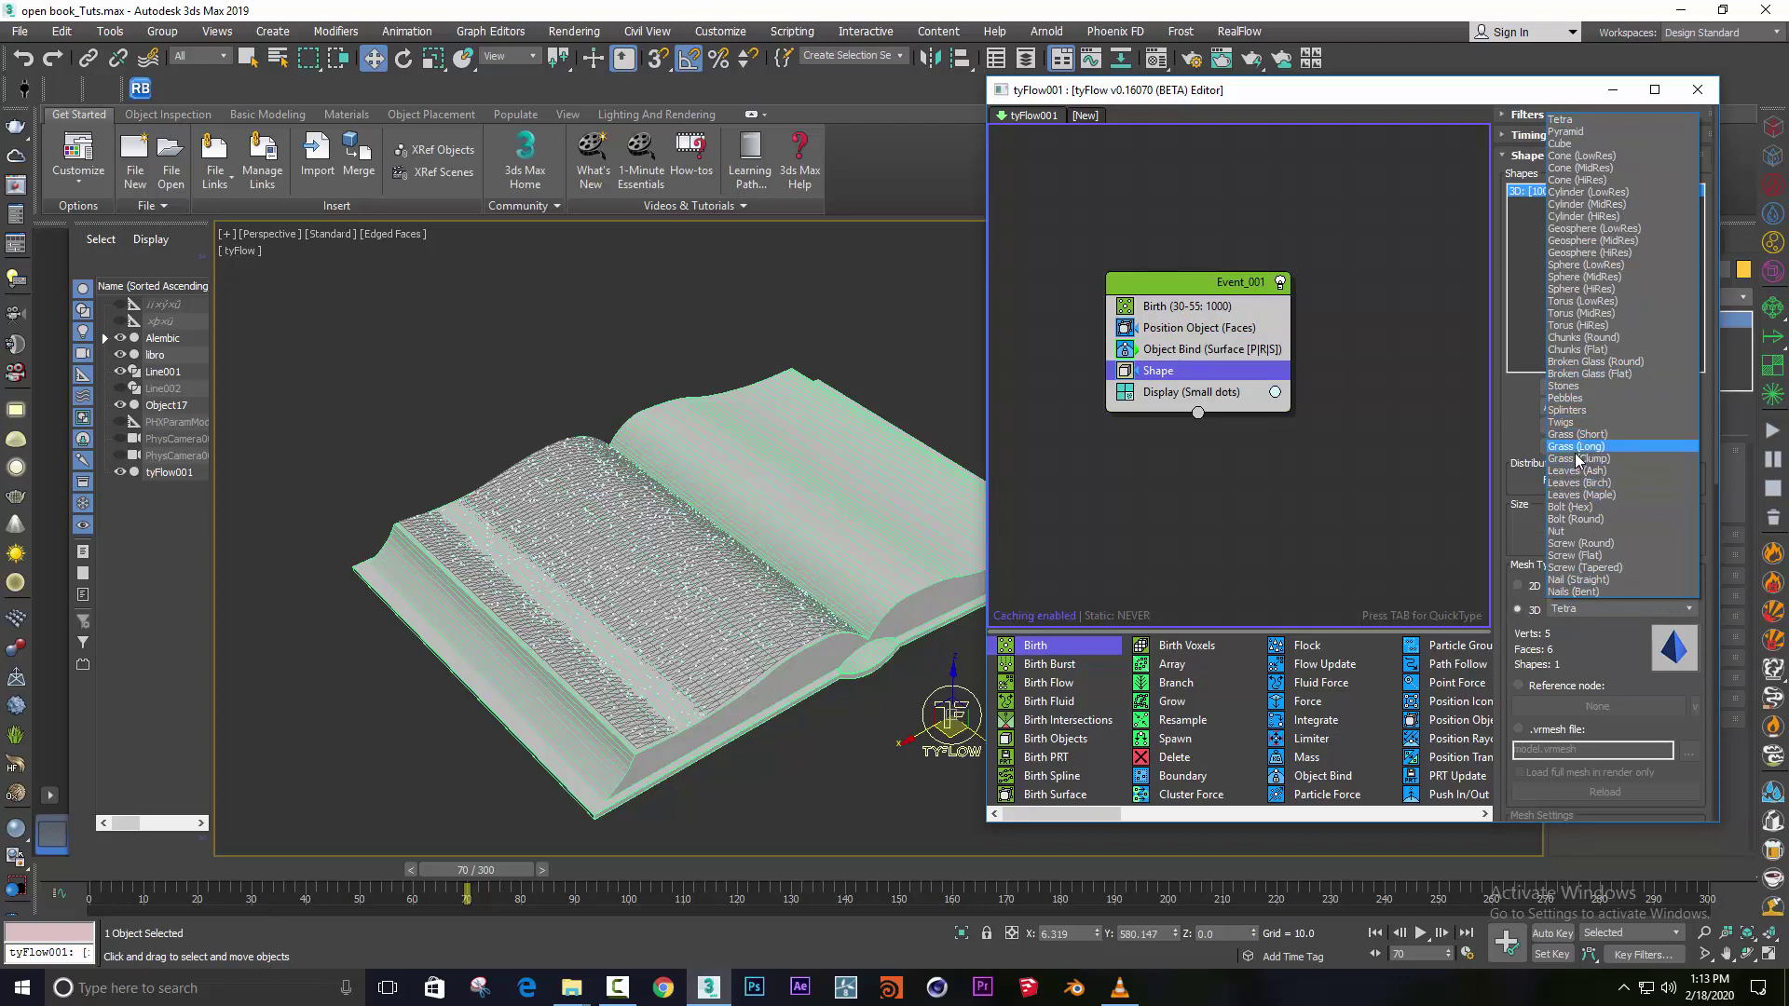
pyautogui.click(1578, 459)
# Set the Display operator's type to Geometry.
pyautogui.click(1169, 392)
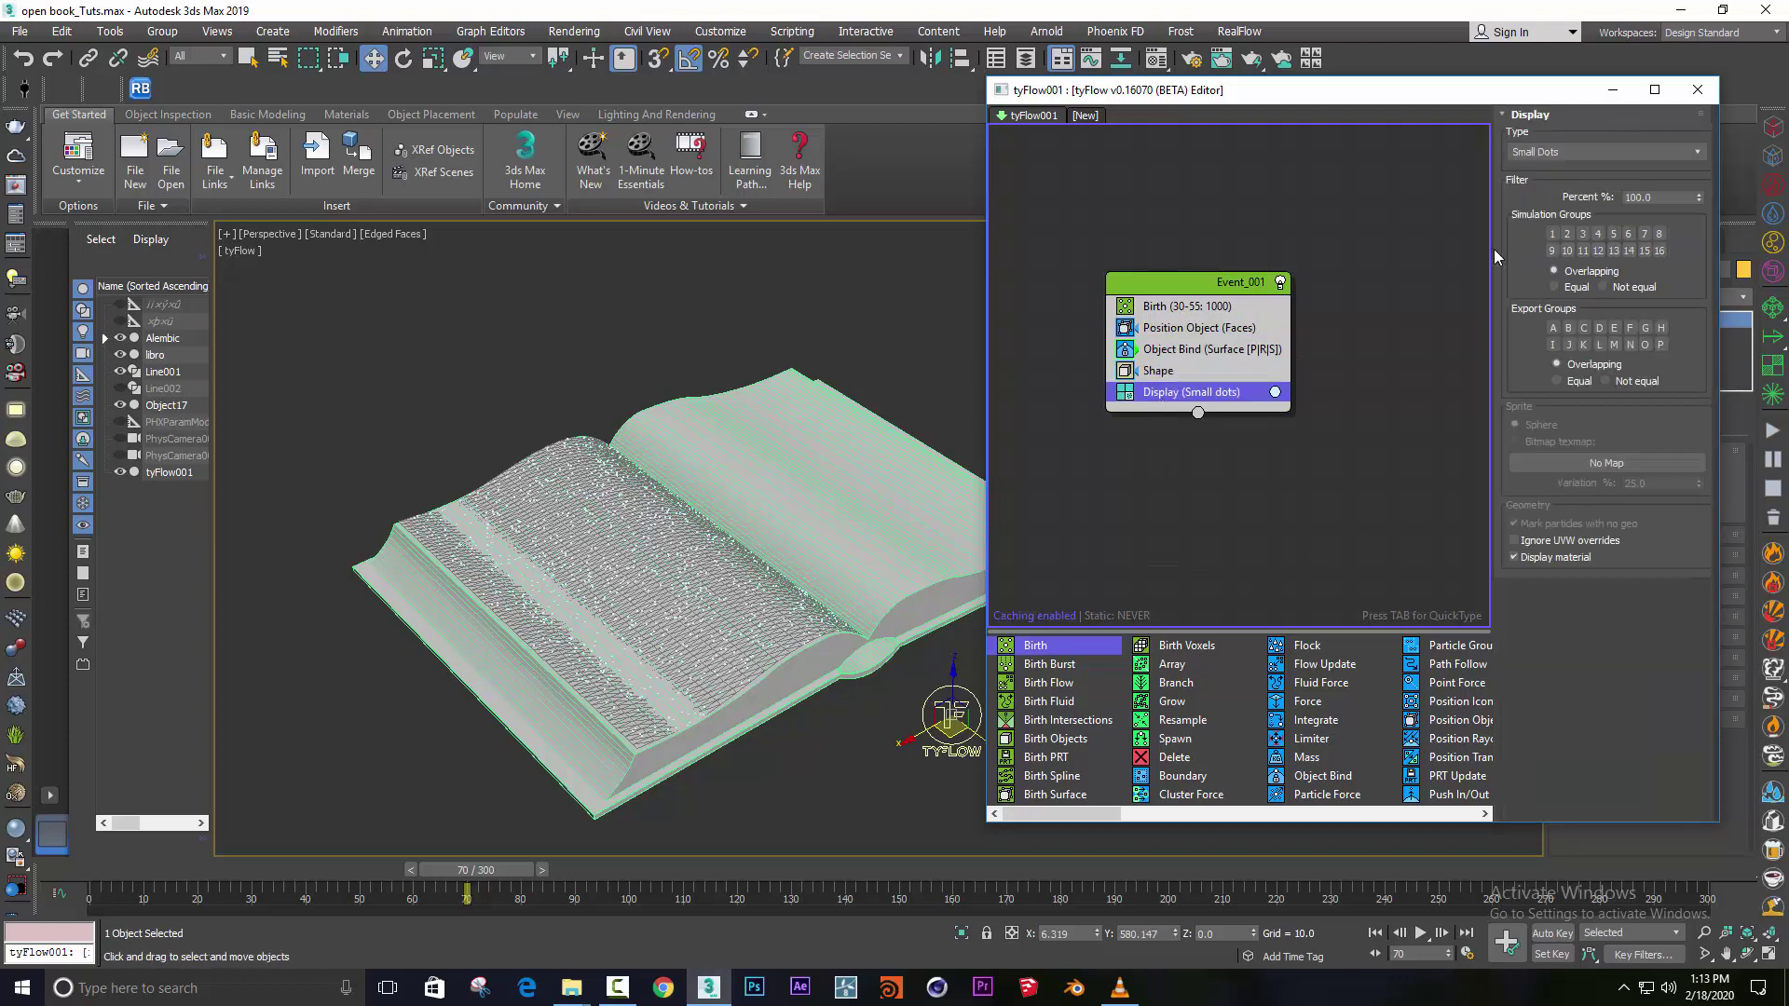
pyautogui.click(1565, 161)
pyautogui.click(1536, 242)
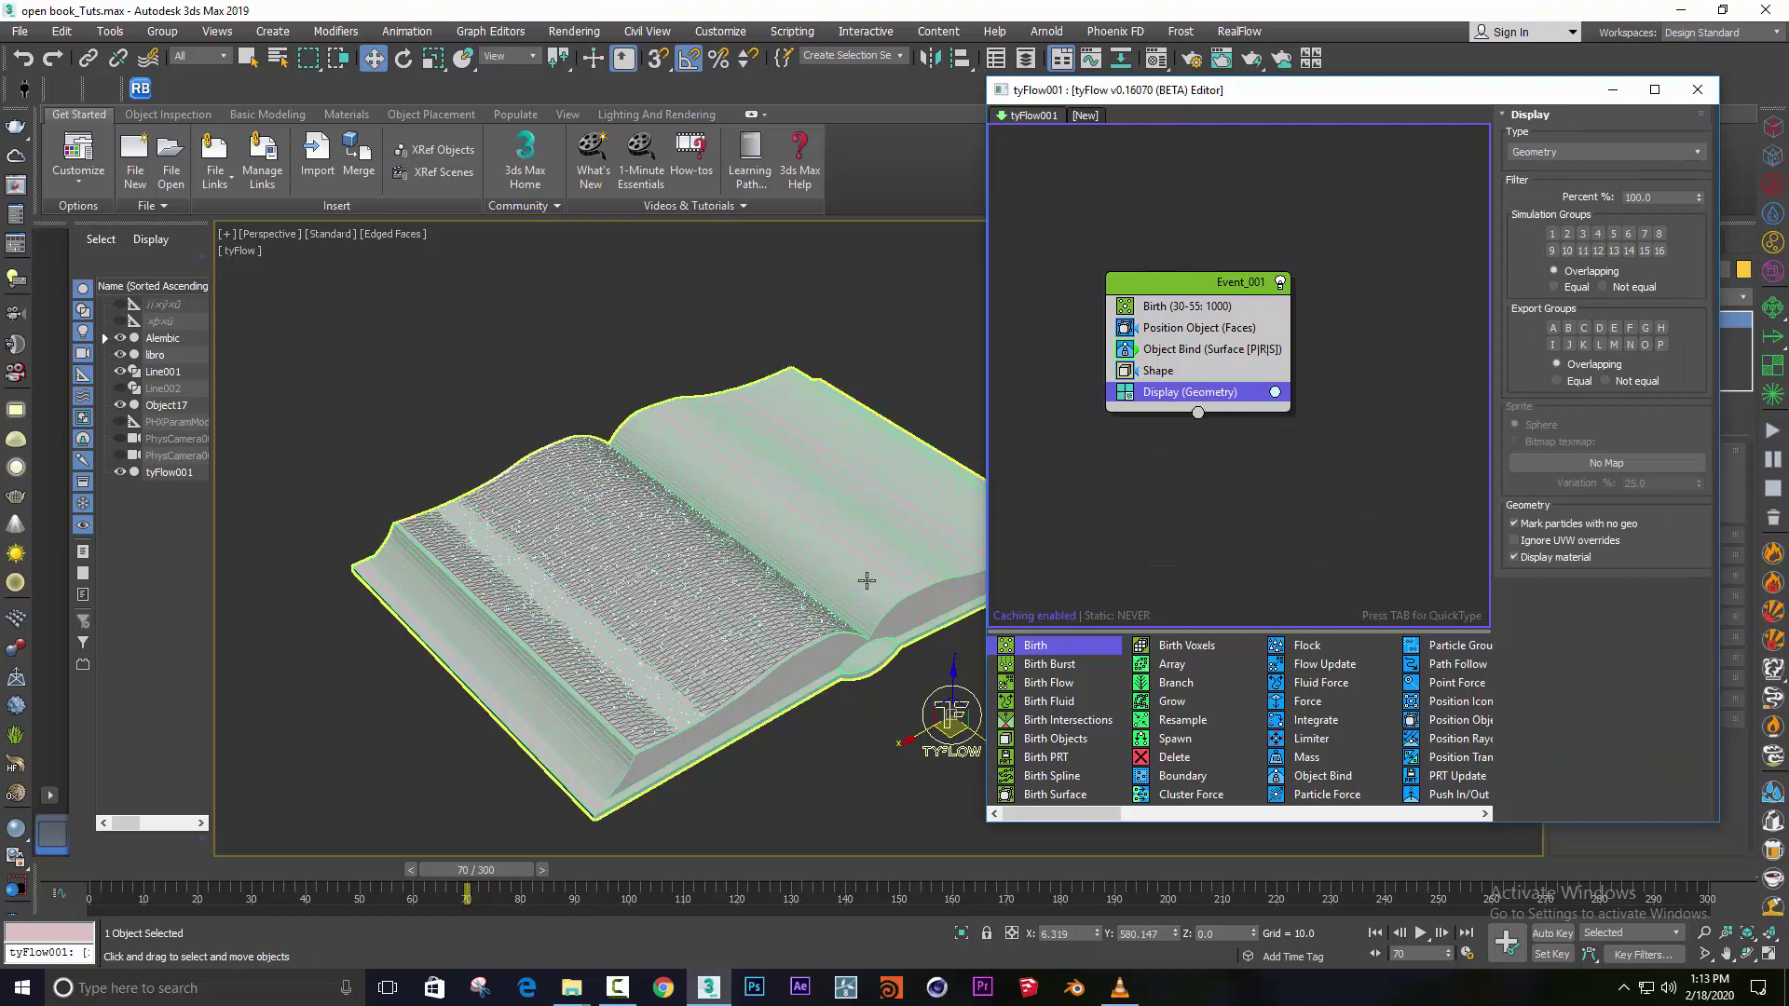
# Add a Scale operator after Shape, scaling the particles to 2000 percent.
pyautogui.scroll(5, 700, 658)
pyautogui.scroll(-4, 702, 639)
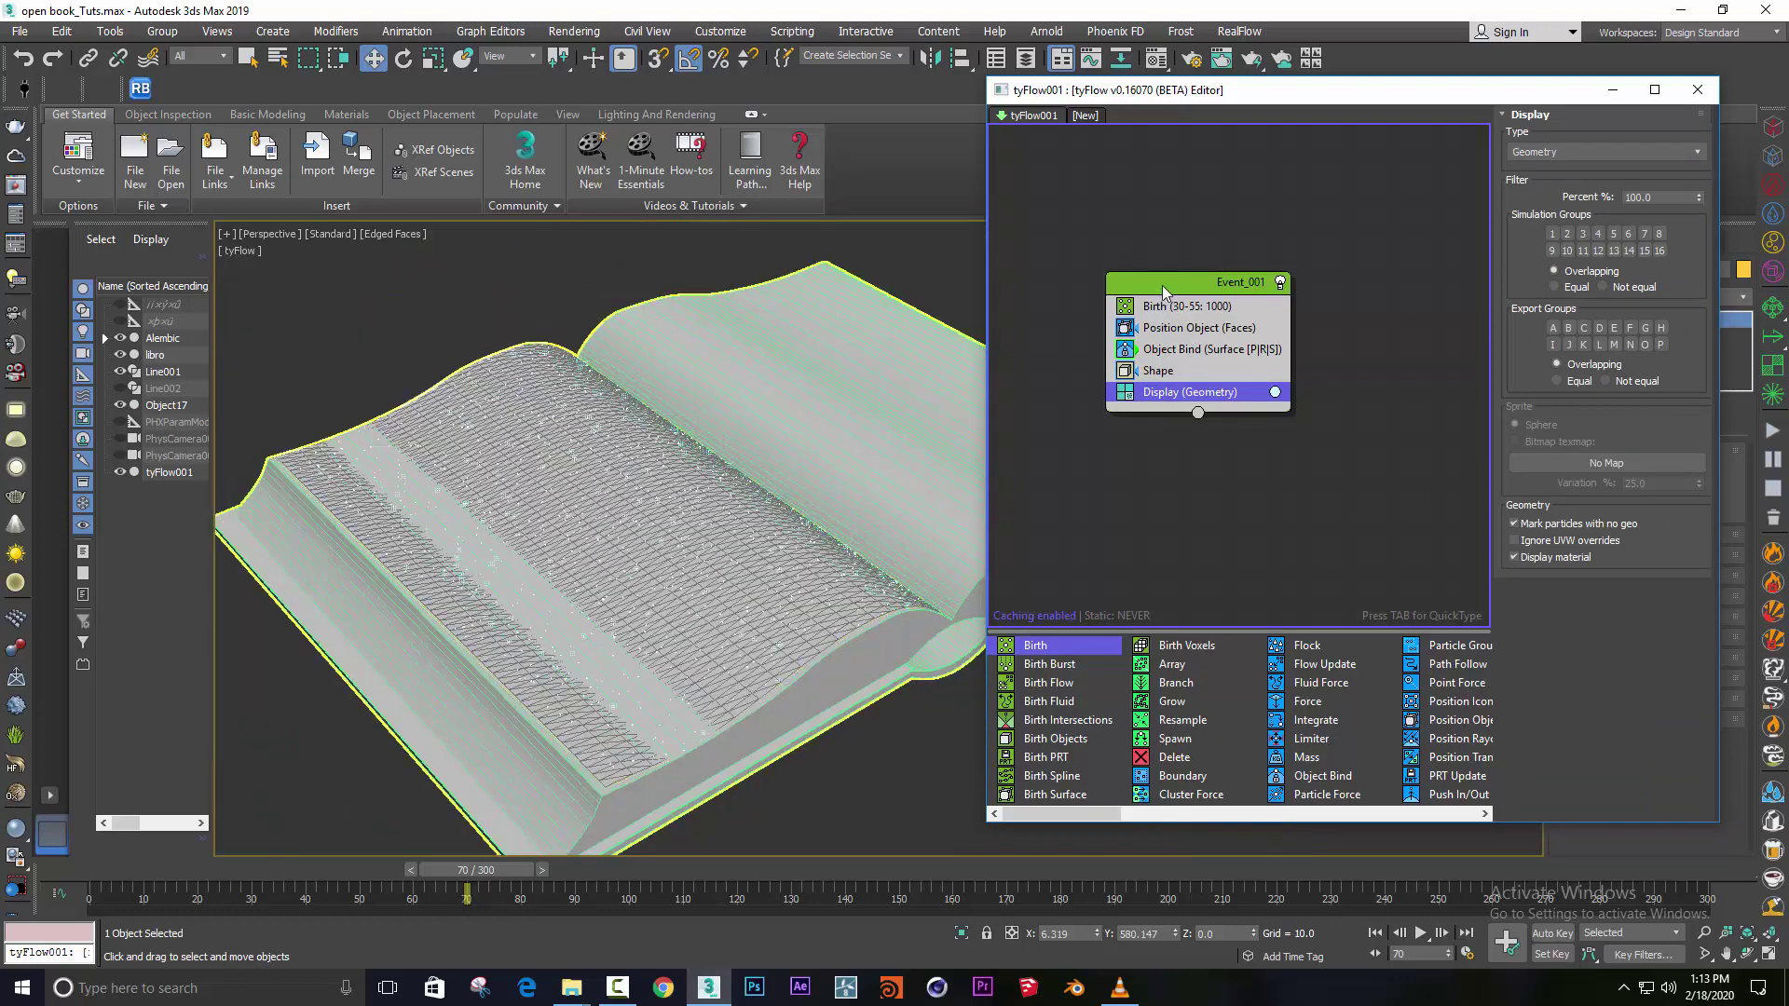
pyautogui.press('Tab')
pyautogui.write('sc')
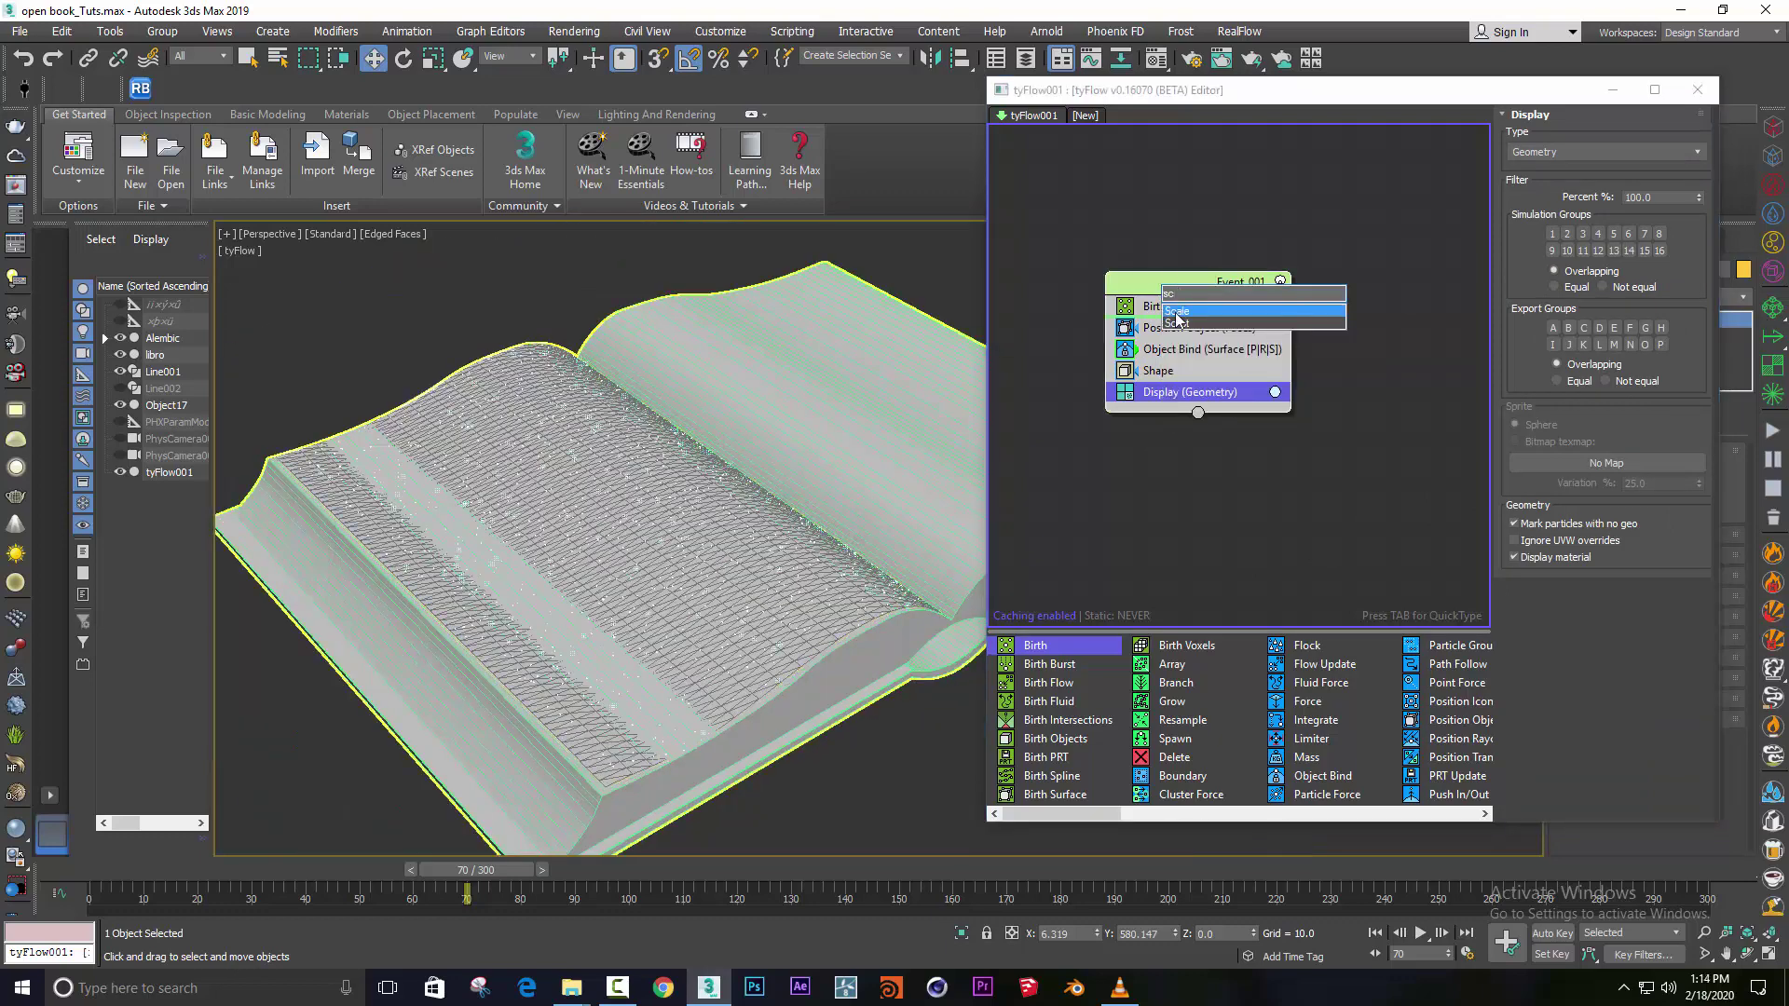
pyautogui.press('Return')
pyautogui.moveTo(1169, 340); pyautogui.dragTo(1175, 403)
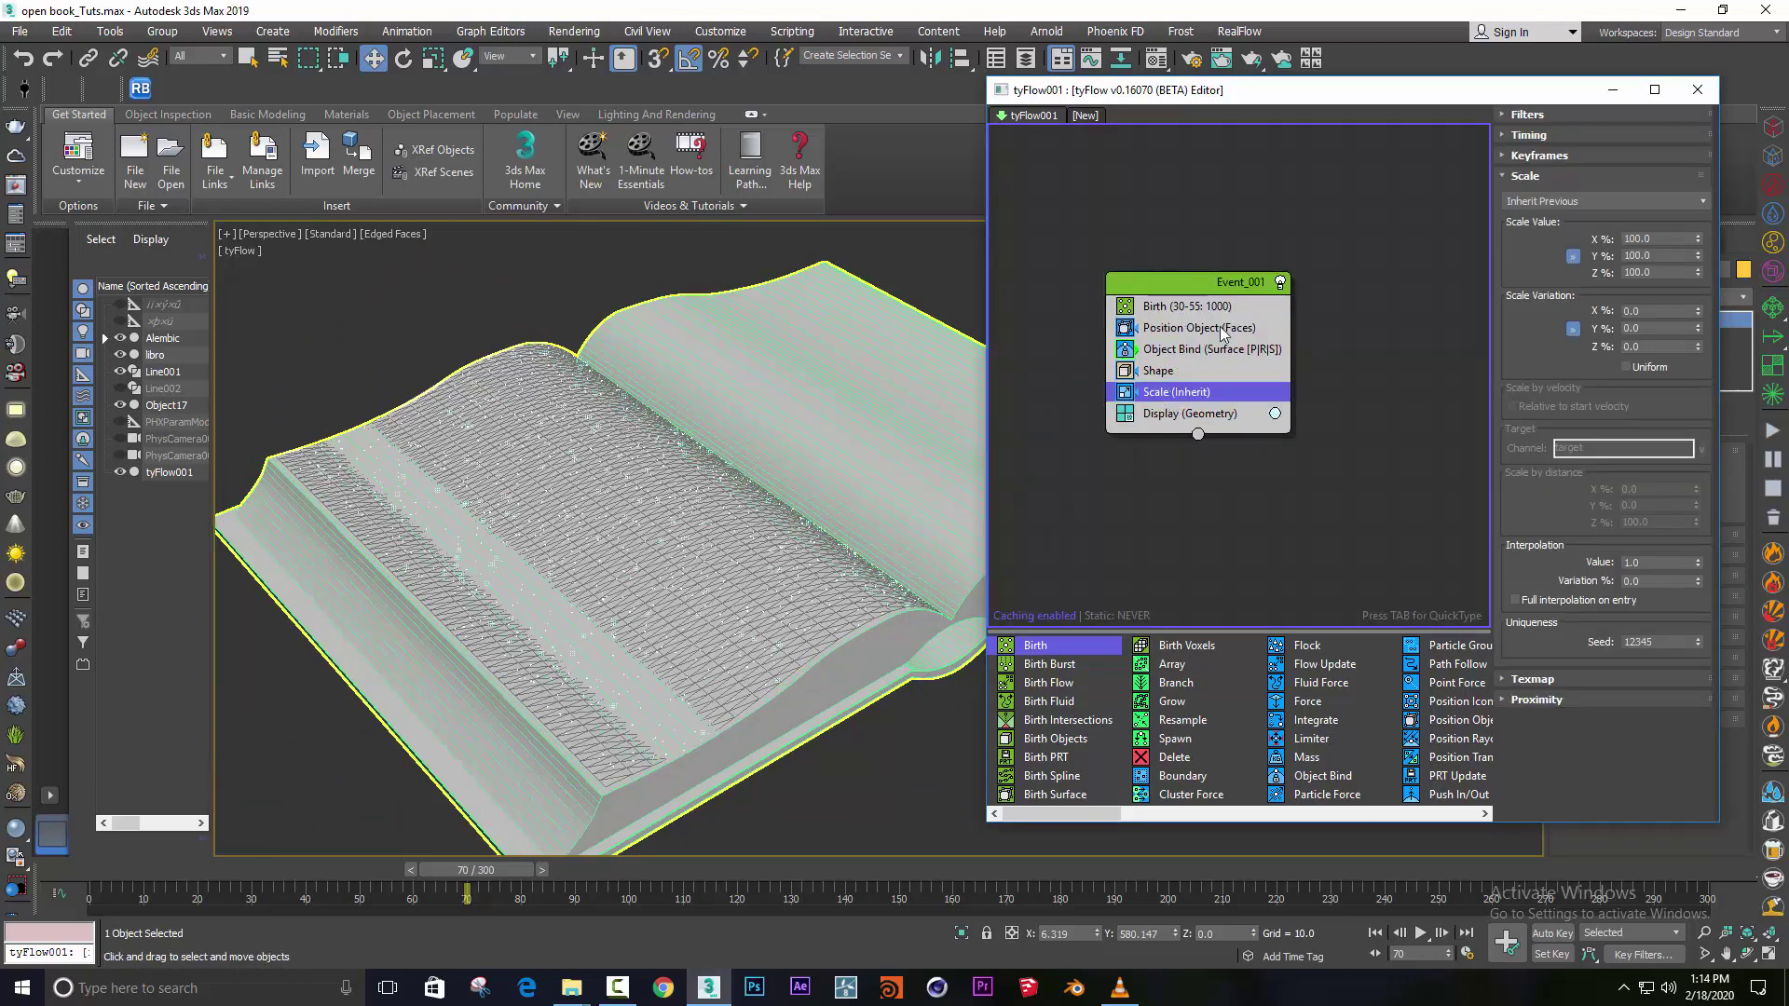
pyautogui.write('2000')
pyautogui.press('Return')
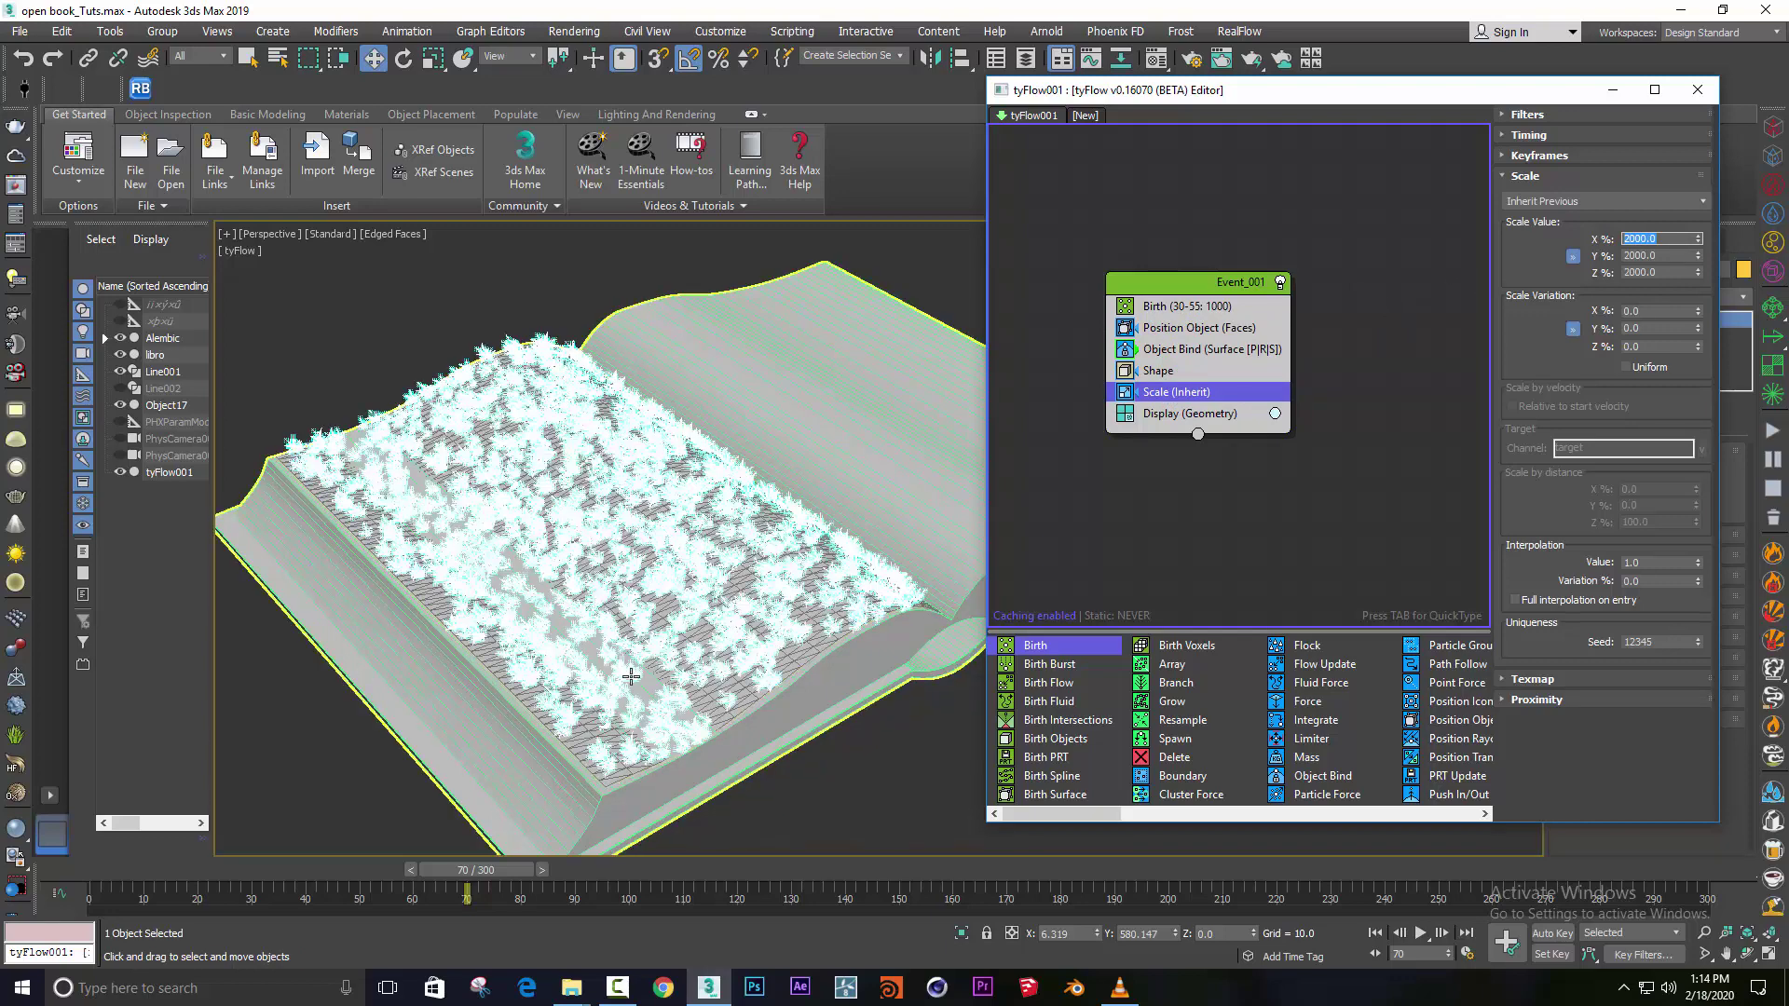
# Deselect and switch the viewport to Default Shading for a clearer view of the grass.
pyautogui.click(456, 333)
pyautogui.press('F4')
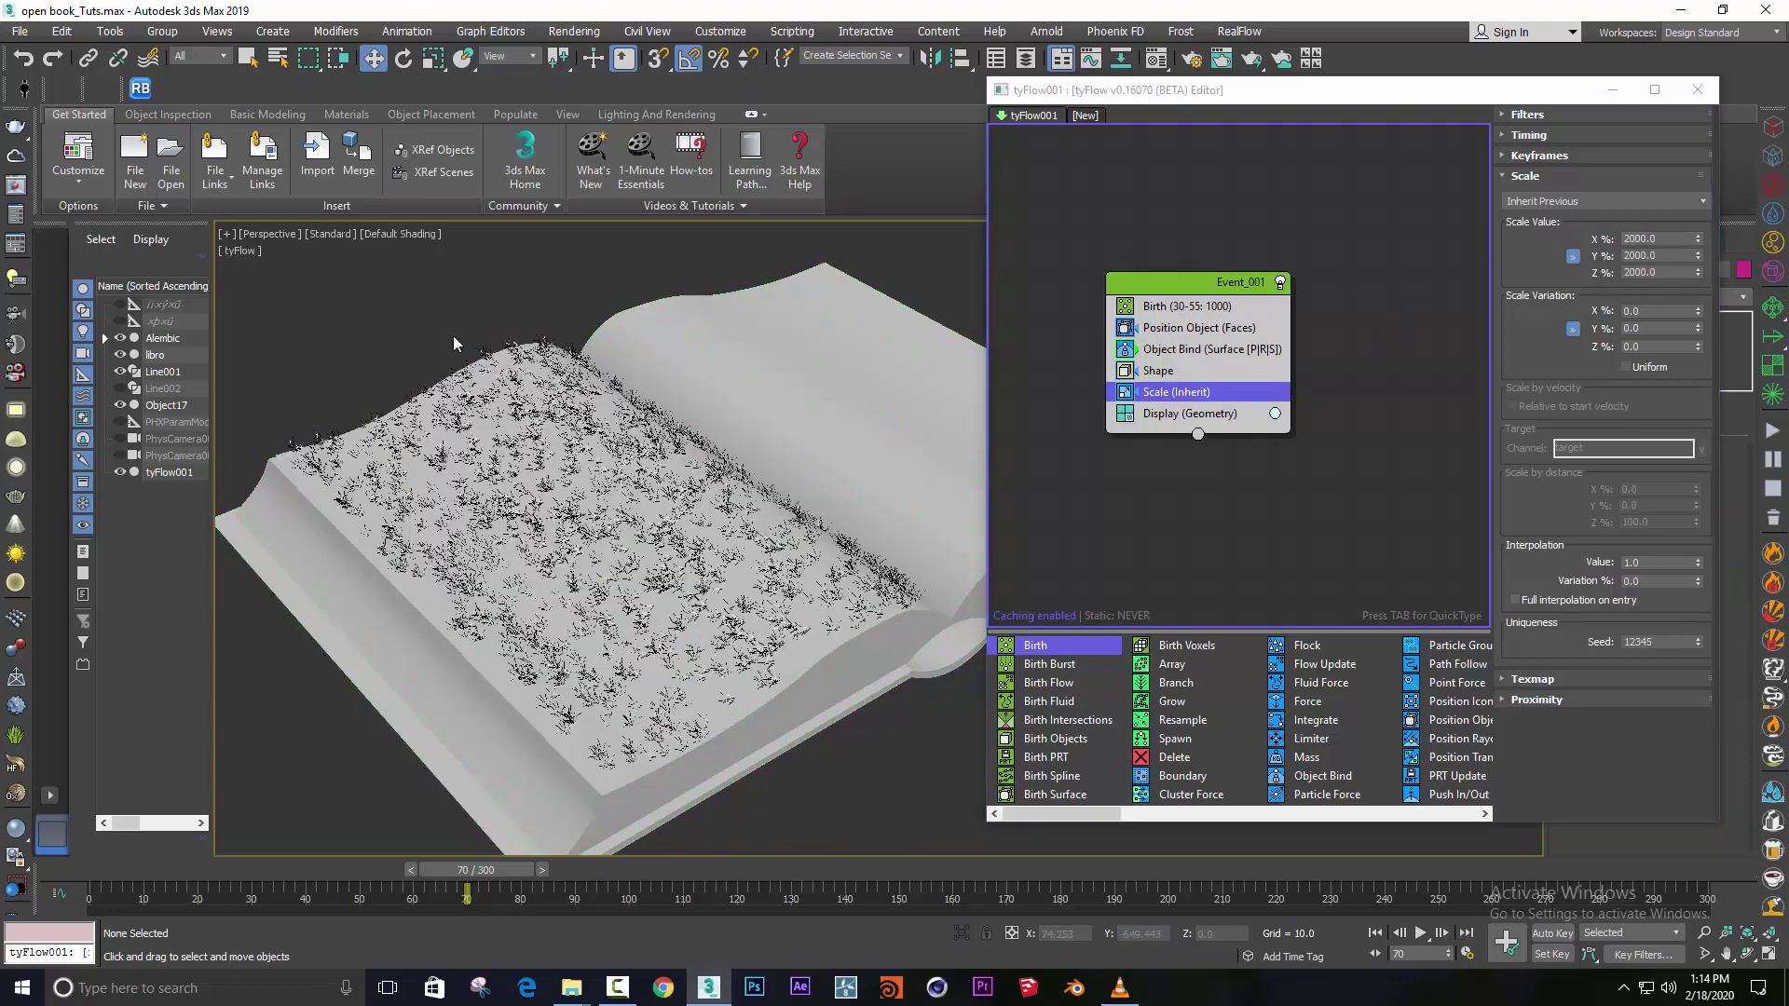
pyautogui.scroll(3, 453, 336)
pyautogui.scroll(2, 452, 336)
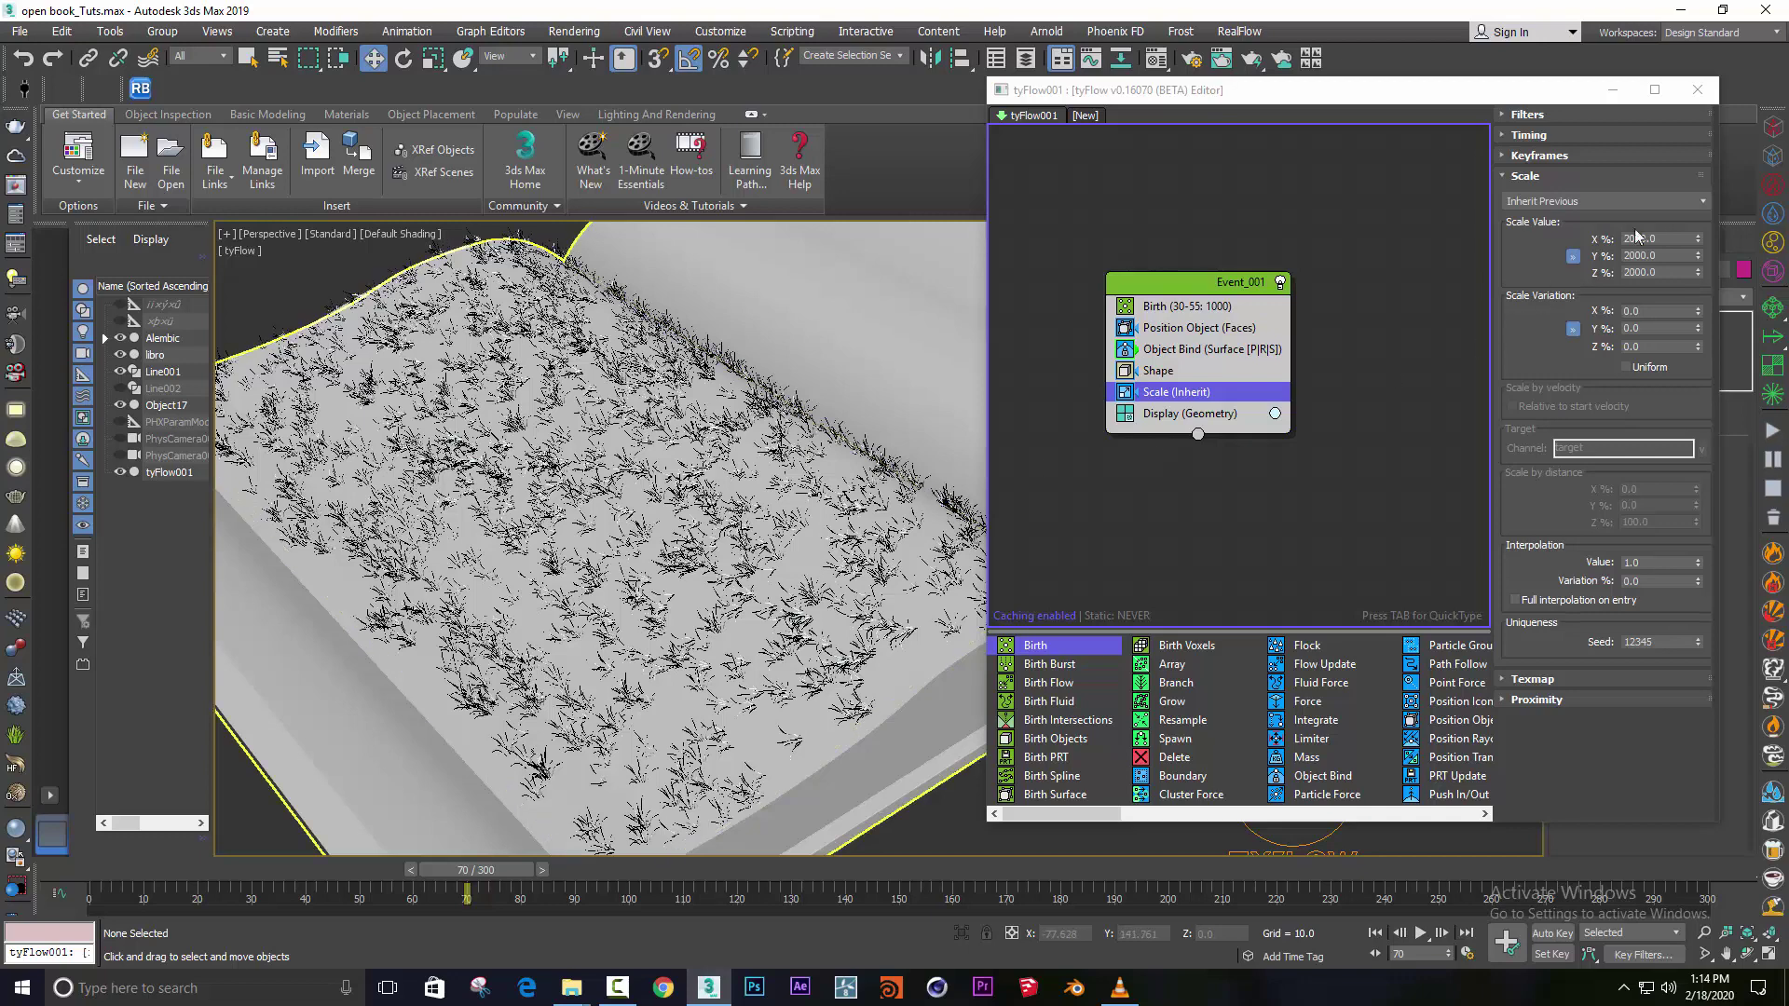
# Raise the Scale value to 8700 percent and scrub the timeline to check the lawn.
pyautogui.doubleClick(1664, 238)
pyautogui.write('6000')
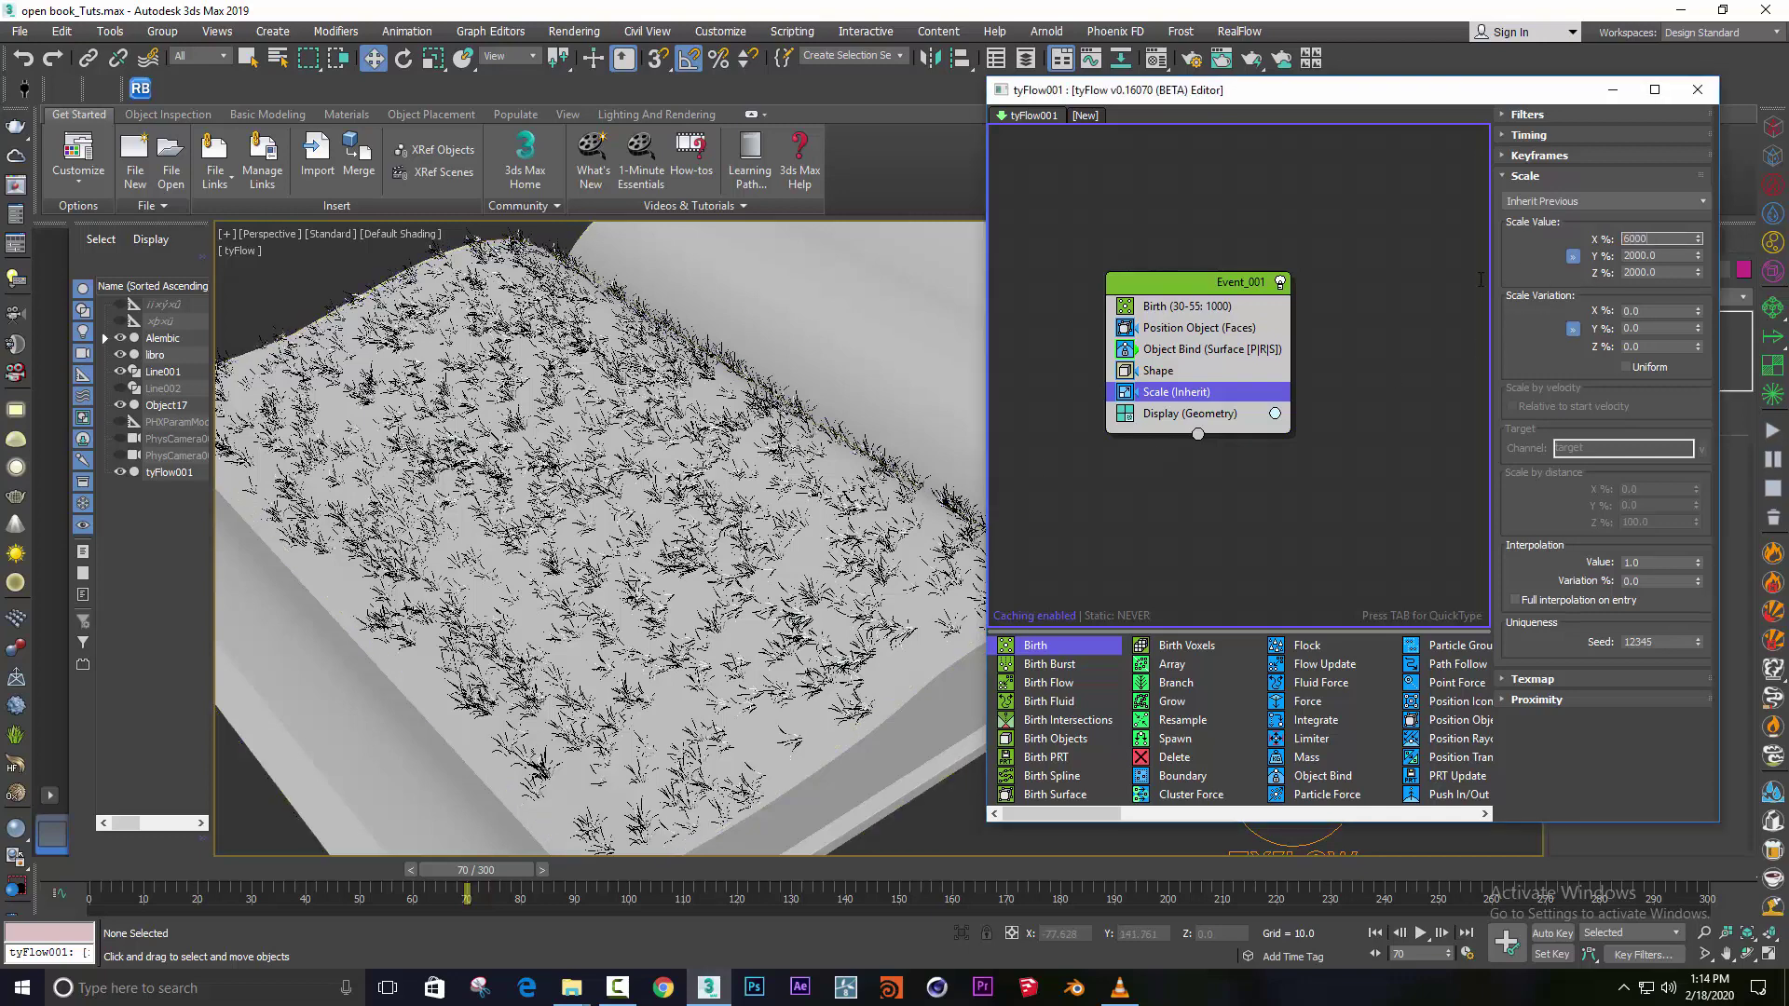
pyautogui.press('Return')
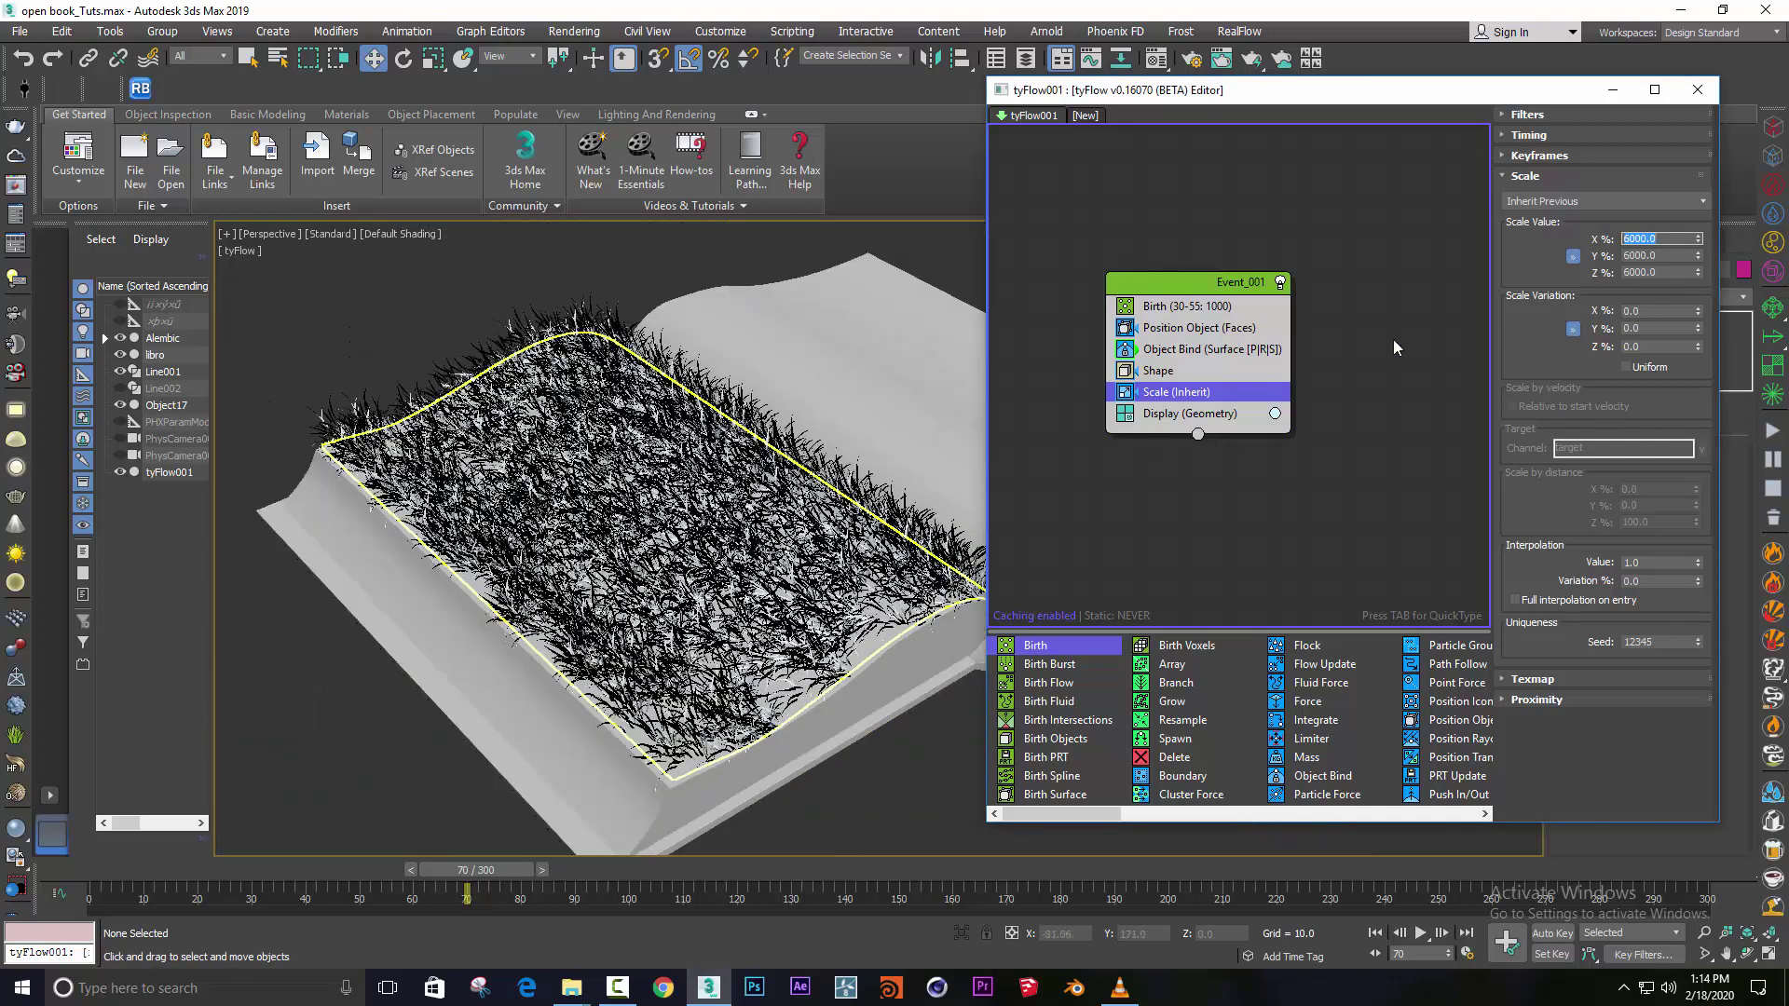
pyautogui.write('8700')
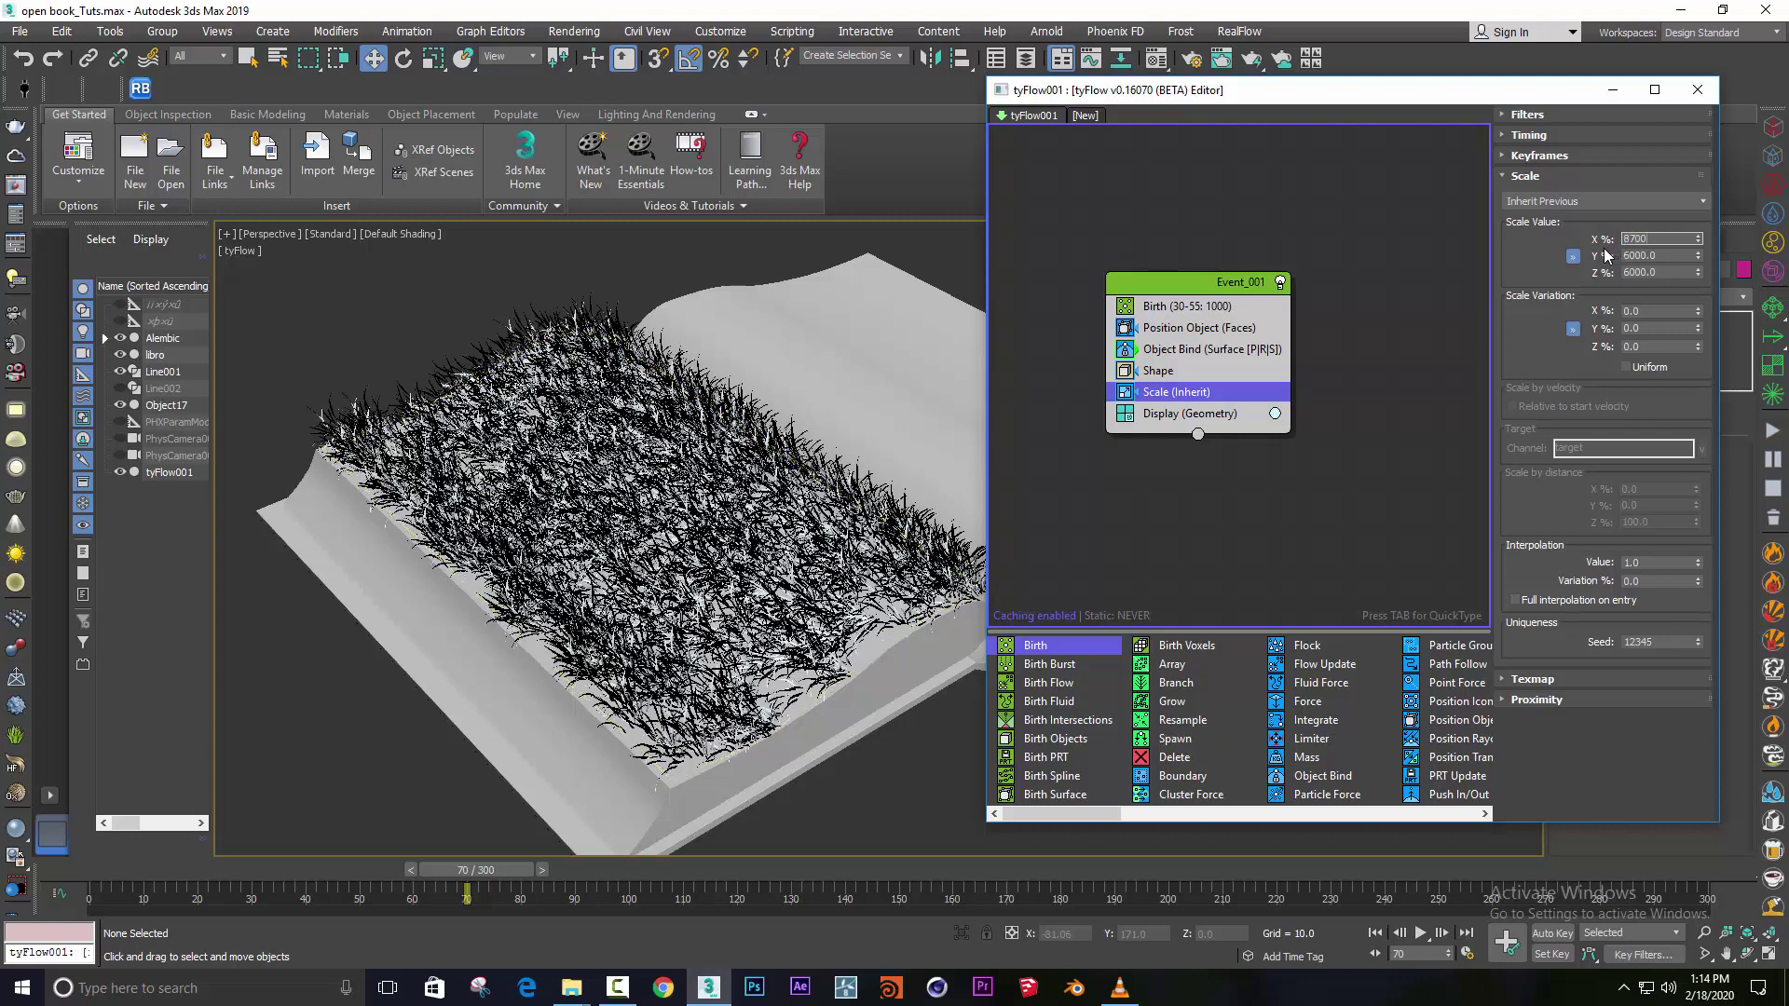
pyautogui.press('Return')
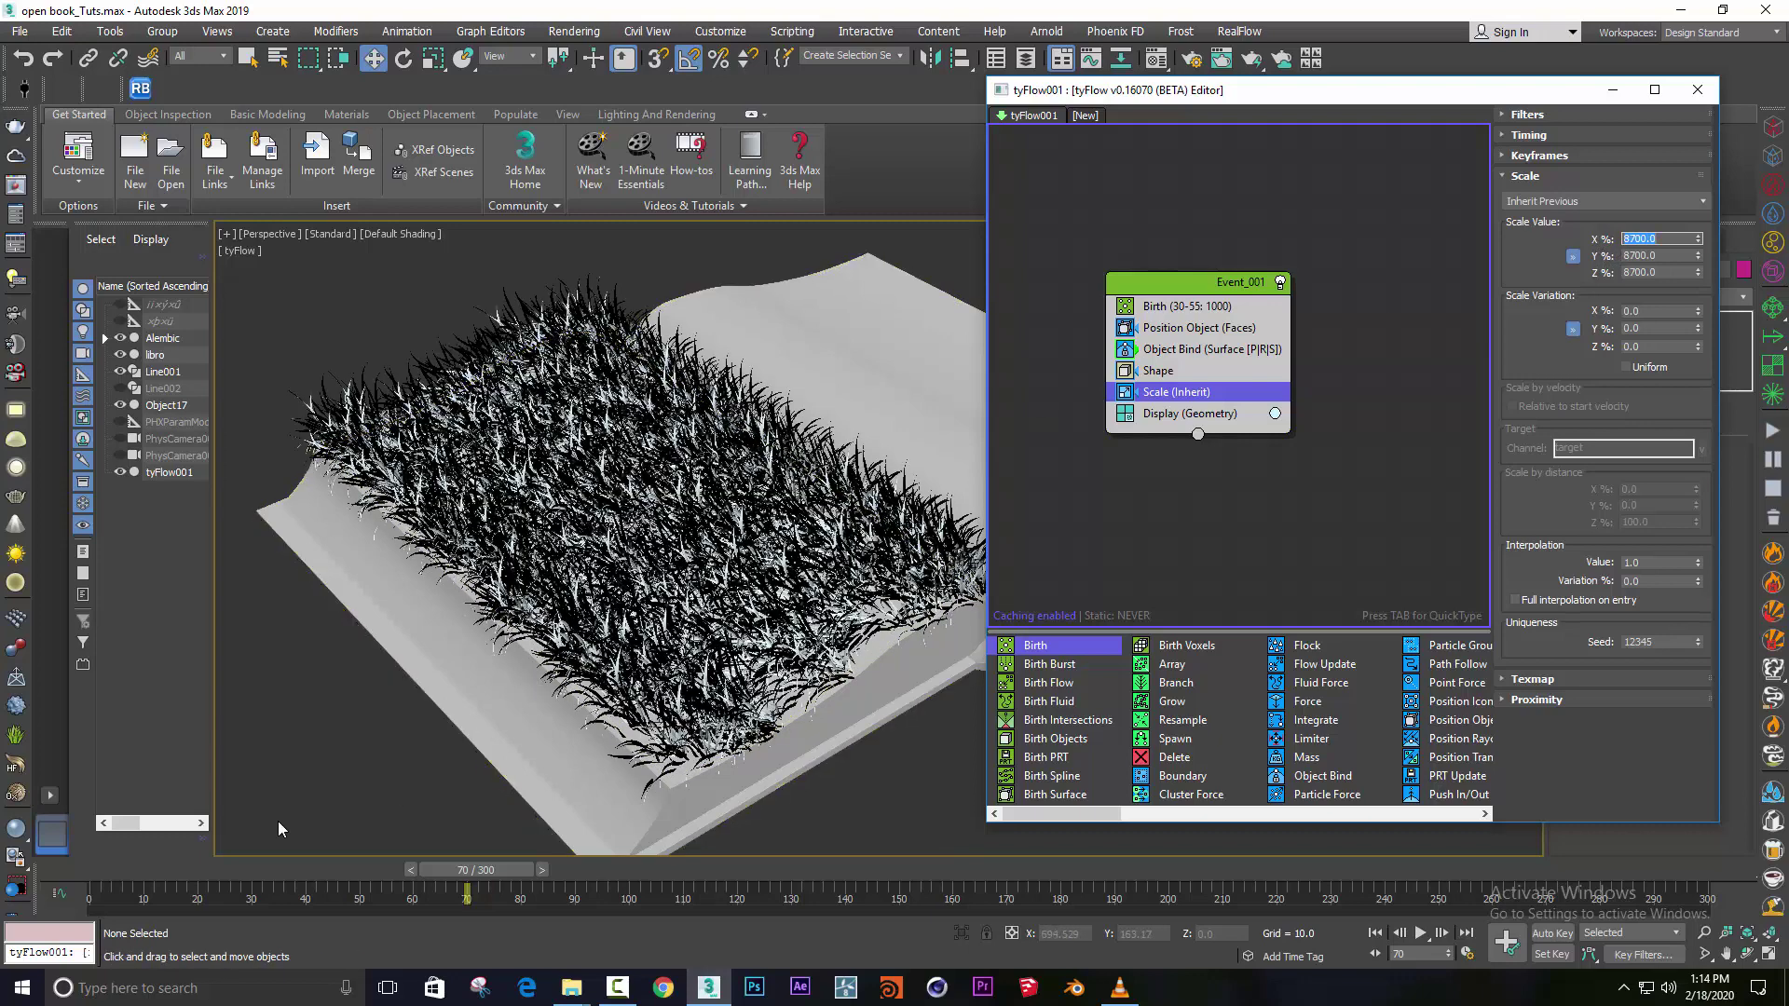
pyautogui.moveTo(126, 868)
pyautogui.mouseDown()
pyautogui.moveTo(541, 844)
pyautogui.moveTo(225, 846)
pyautogui.moveTo(546, 842)
pyautogui.mouseUp()
pyautogui.moveTo(419, 843)
pyautogui.mouseDown()
pyautogui.moveTo(142, 841)
pyautogui.moveTo(661, 841)
pyautogui.moveTo(120, 842)
pyautogui.mouseUp()
# Add a Rotation operator to Event_001 with World Space orientation.
pyautogui.press('w')
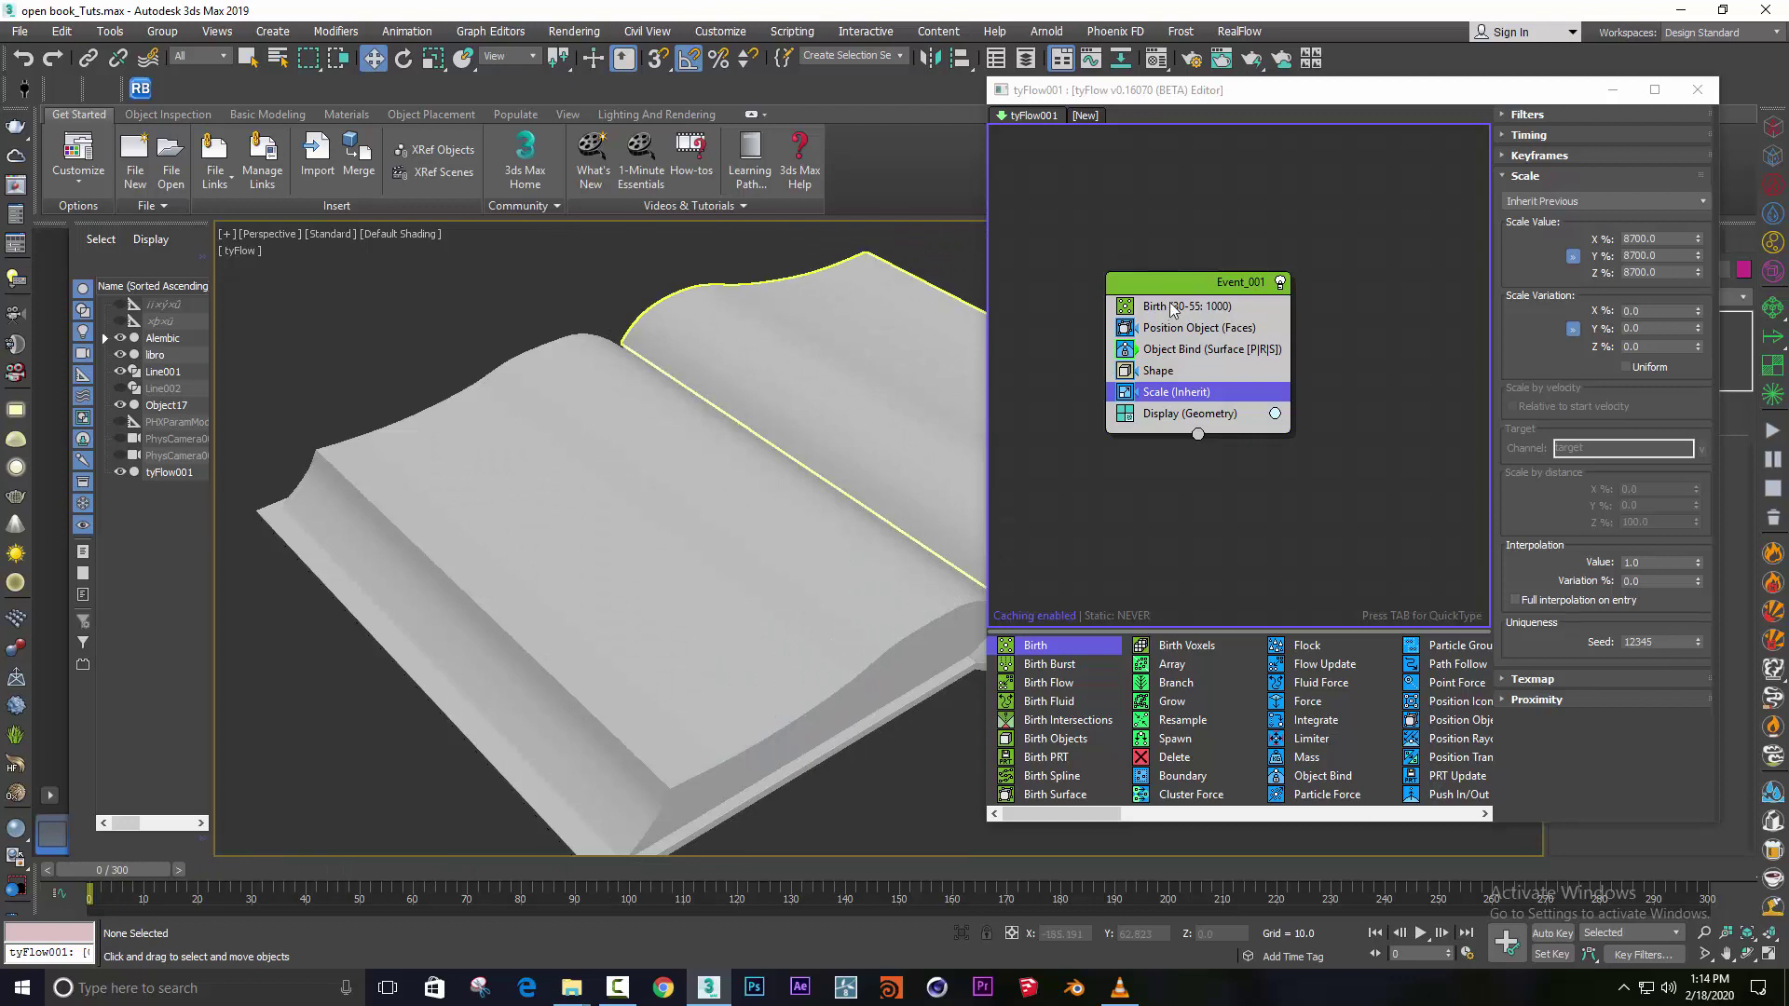
pyautogui.moveTo(1159, 291); pyautogui.dragTo(1177, 287)
pyautogui.press('Tab')
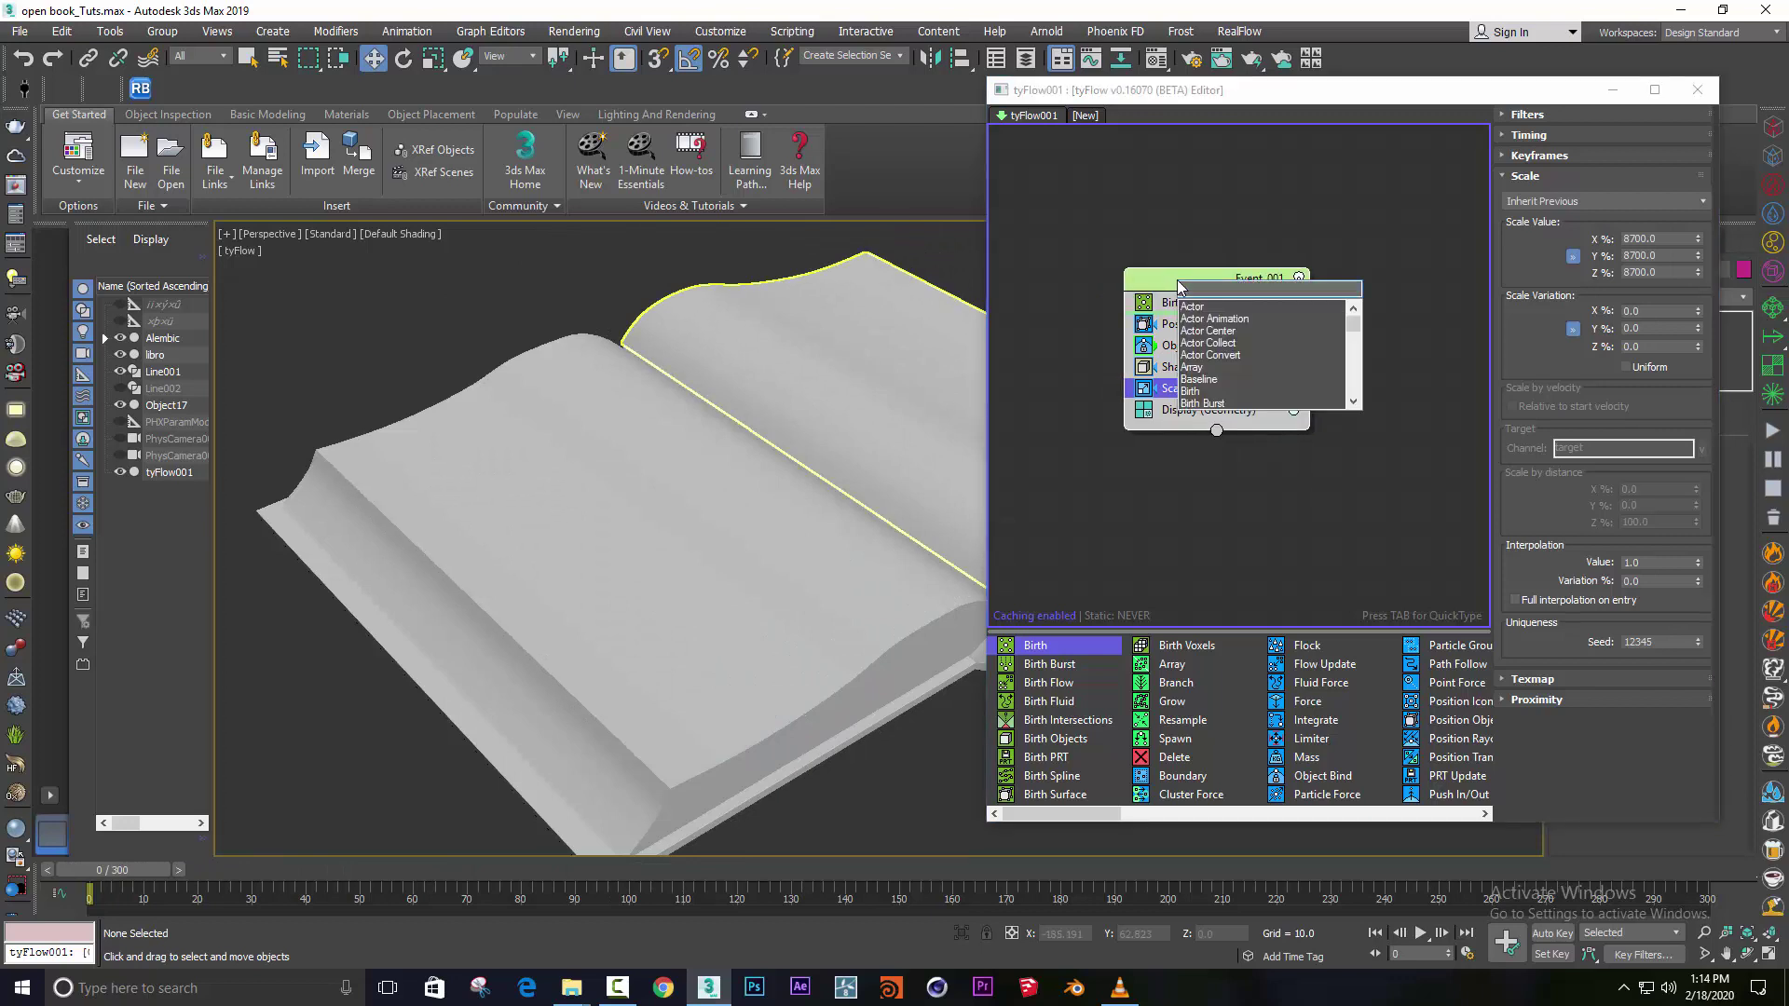
pyautogui.write('rot')
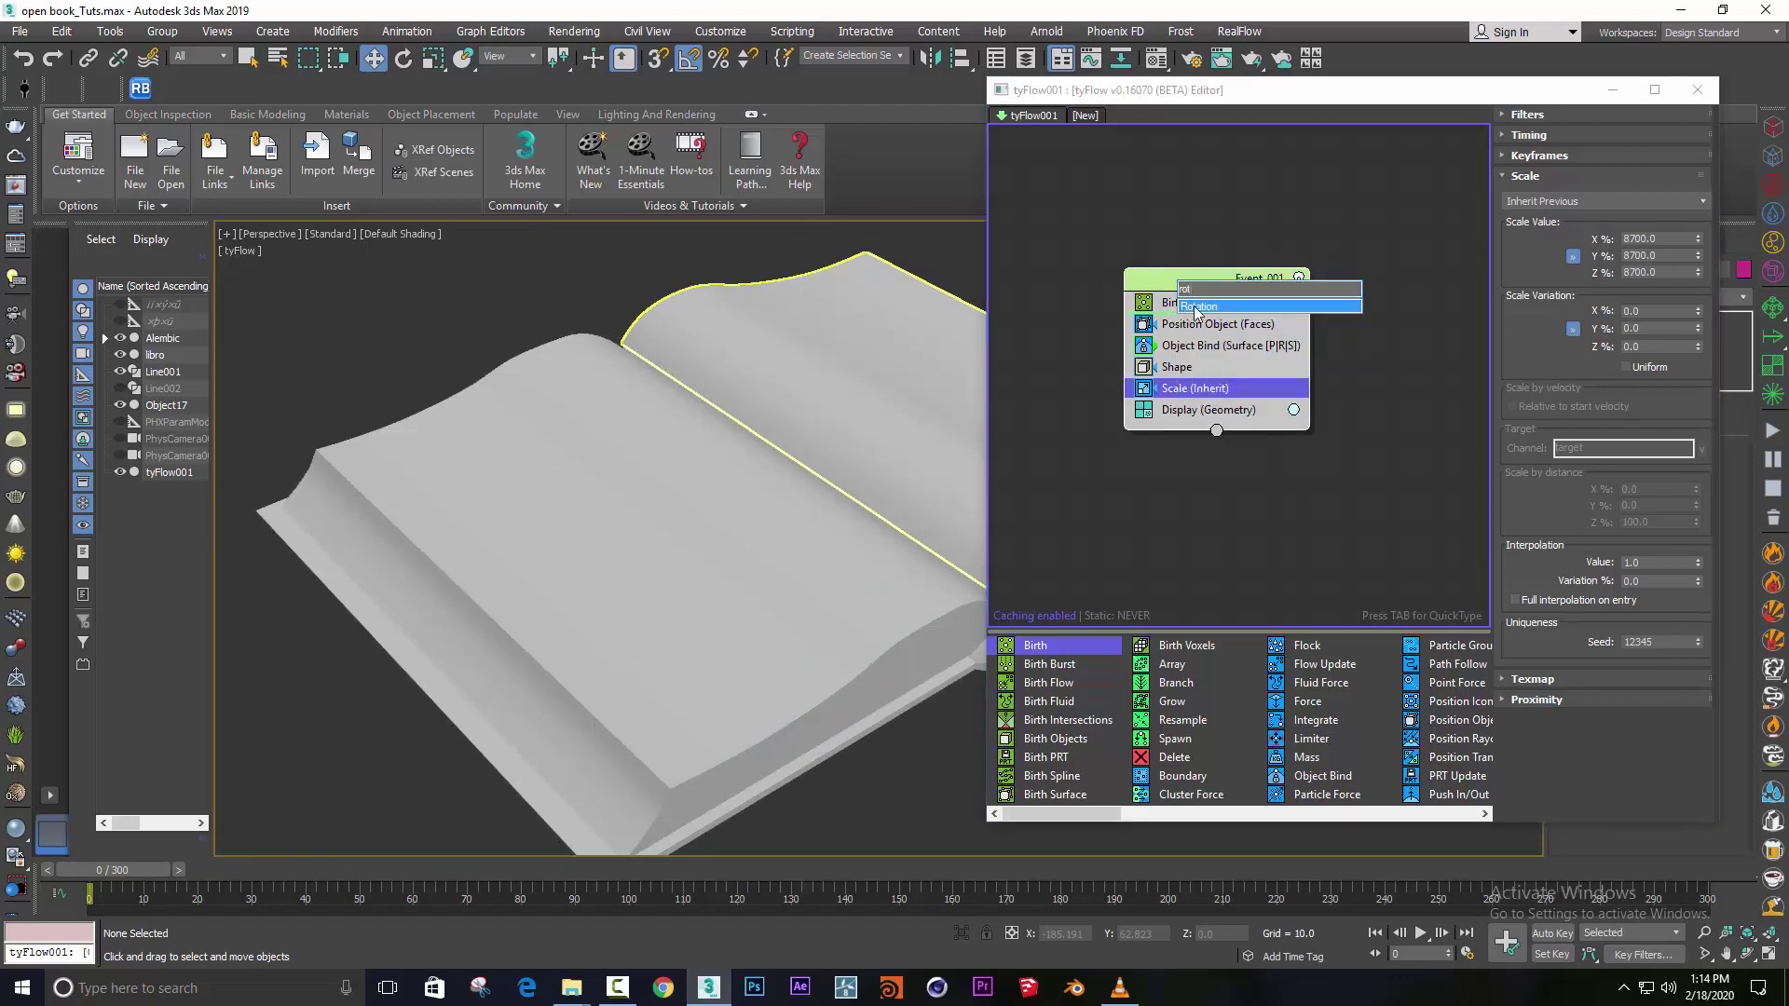
pyautogui.press('Return')
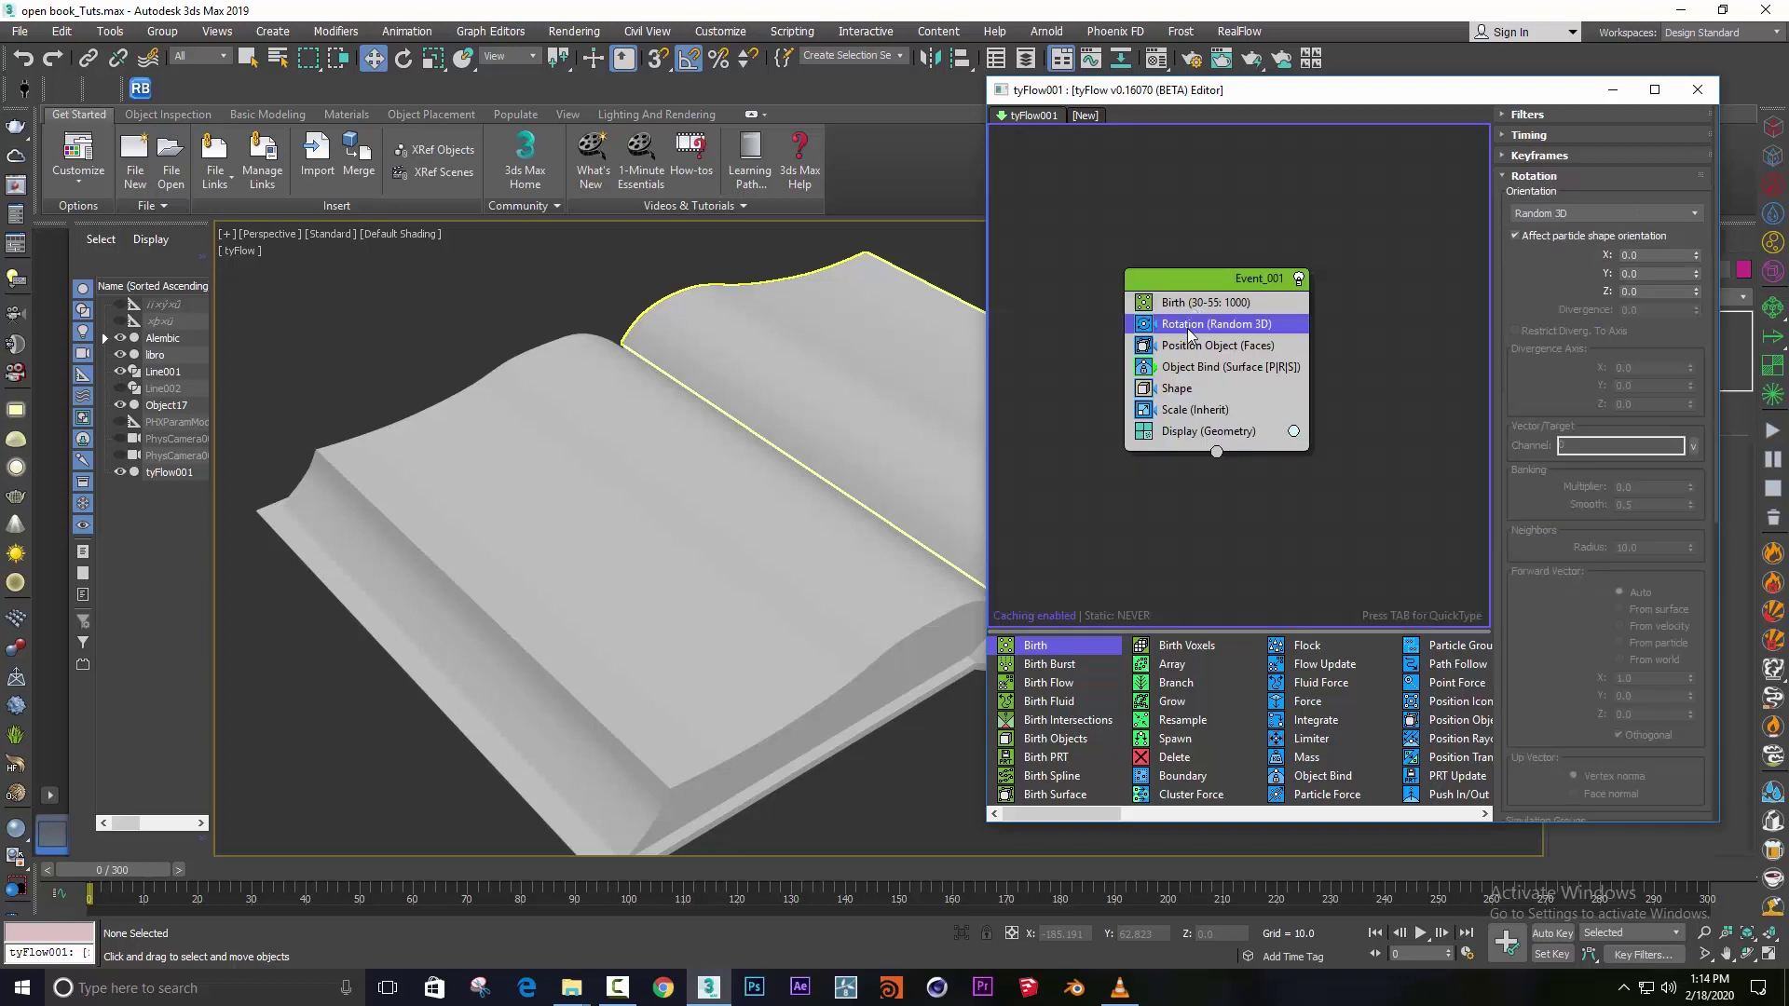
pyautogui.moveTo(1190, 333); pyautogui.dragTo(1202, 382)
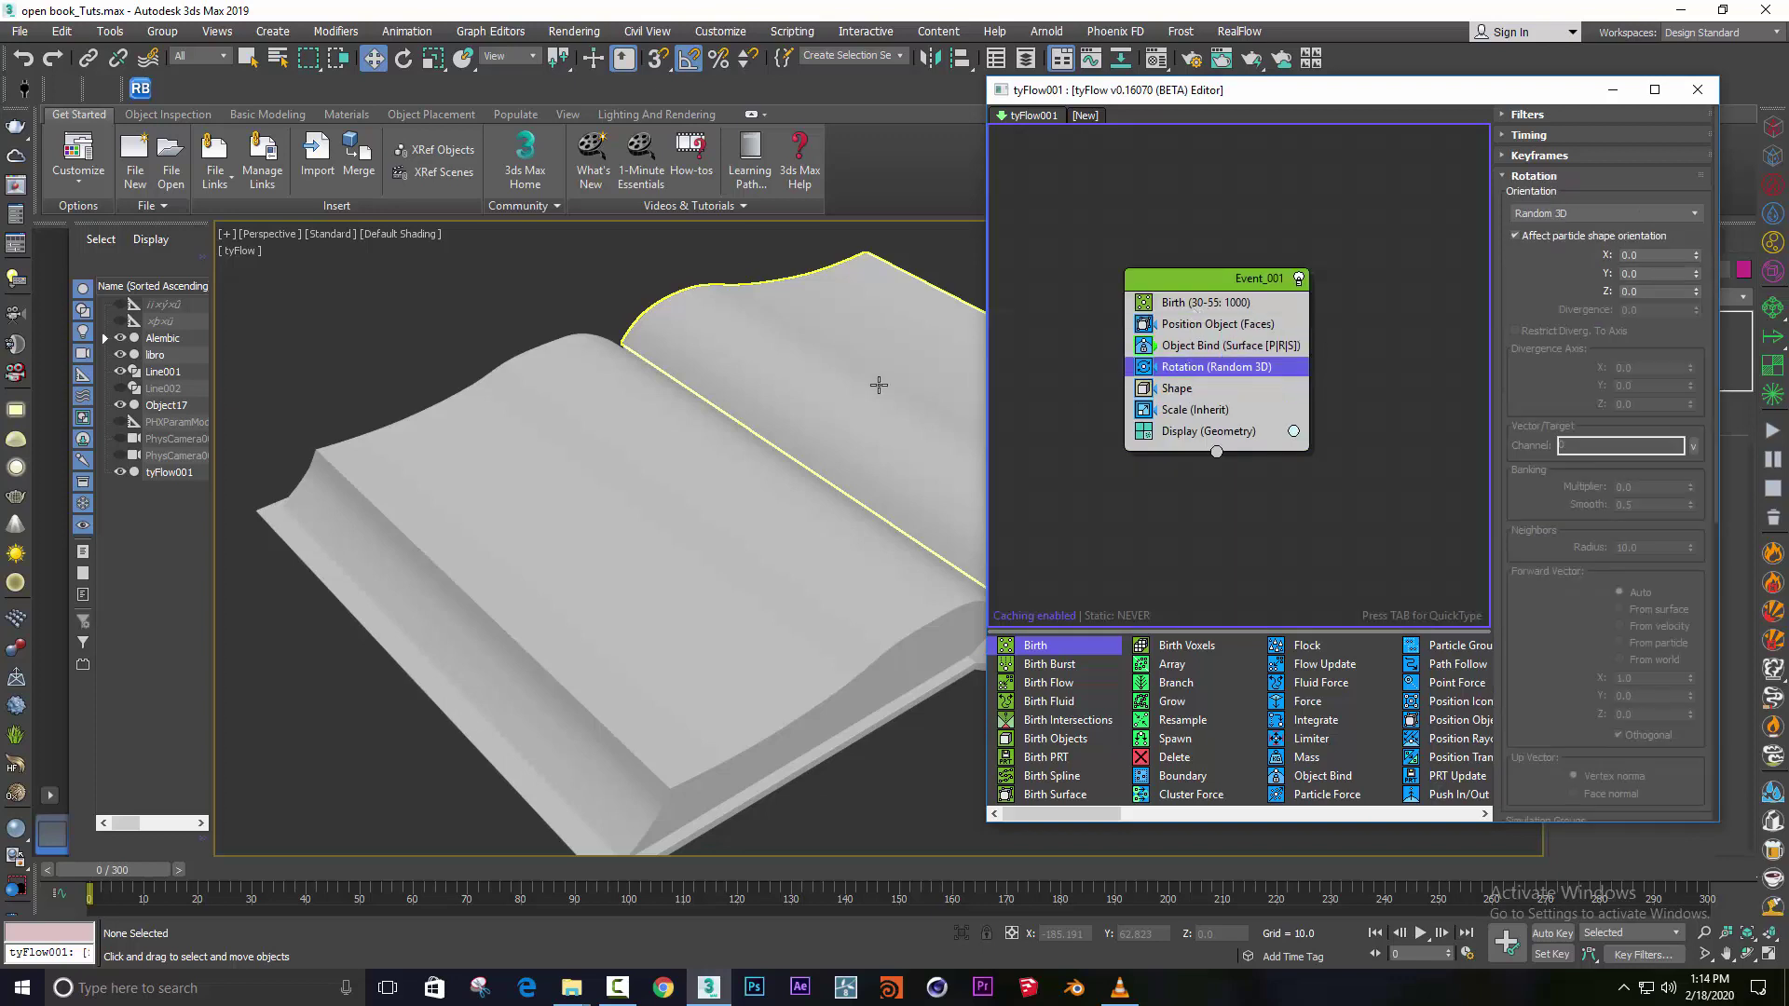
pyautogui.click(1569, 214)
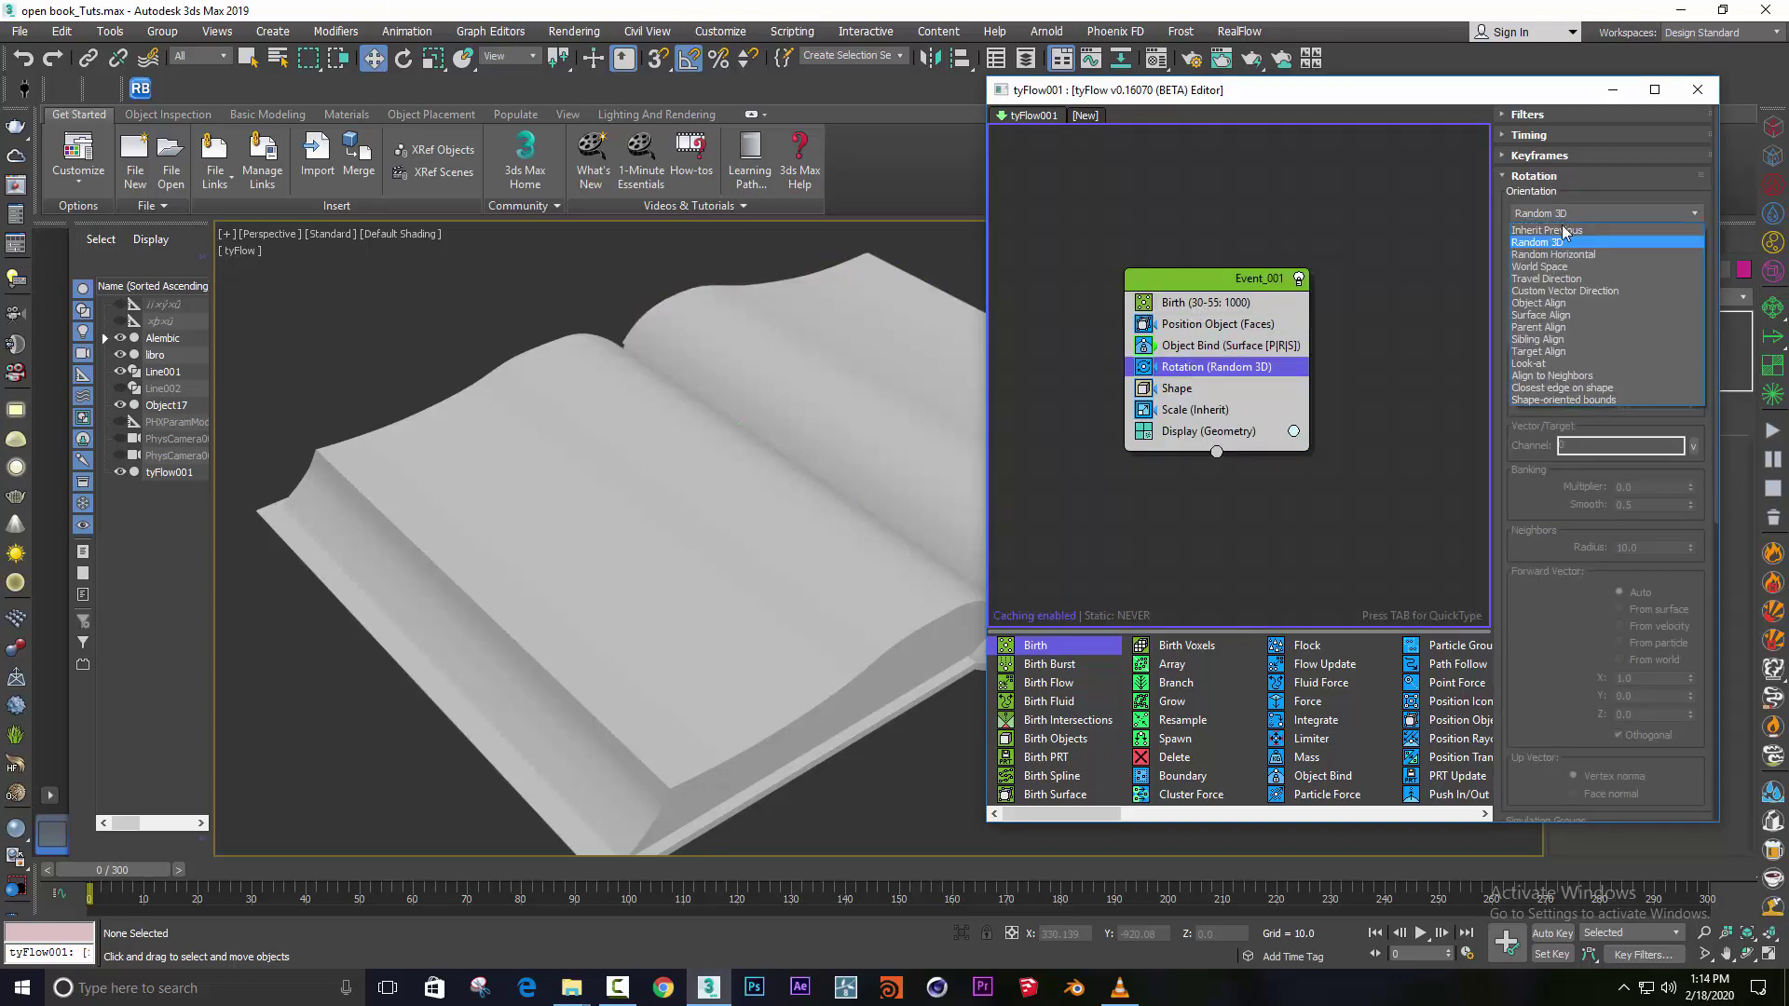
pyautogui.click(1546, 267)
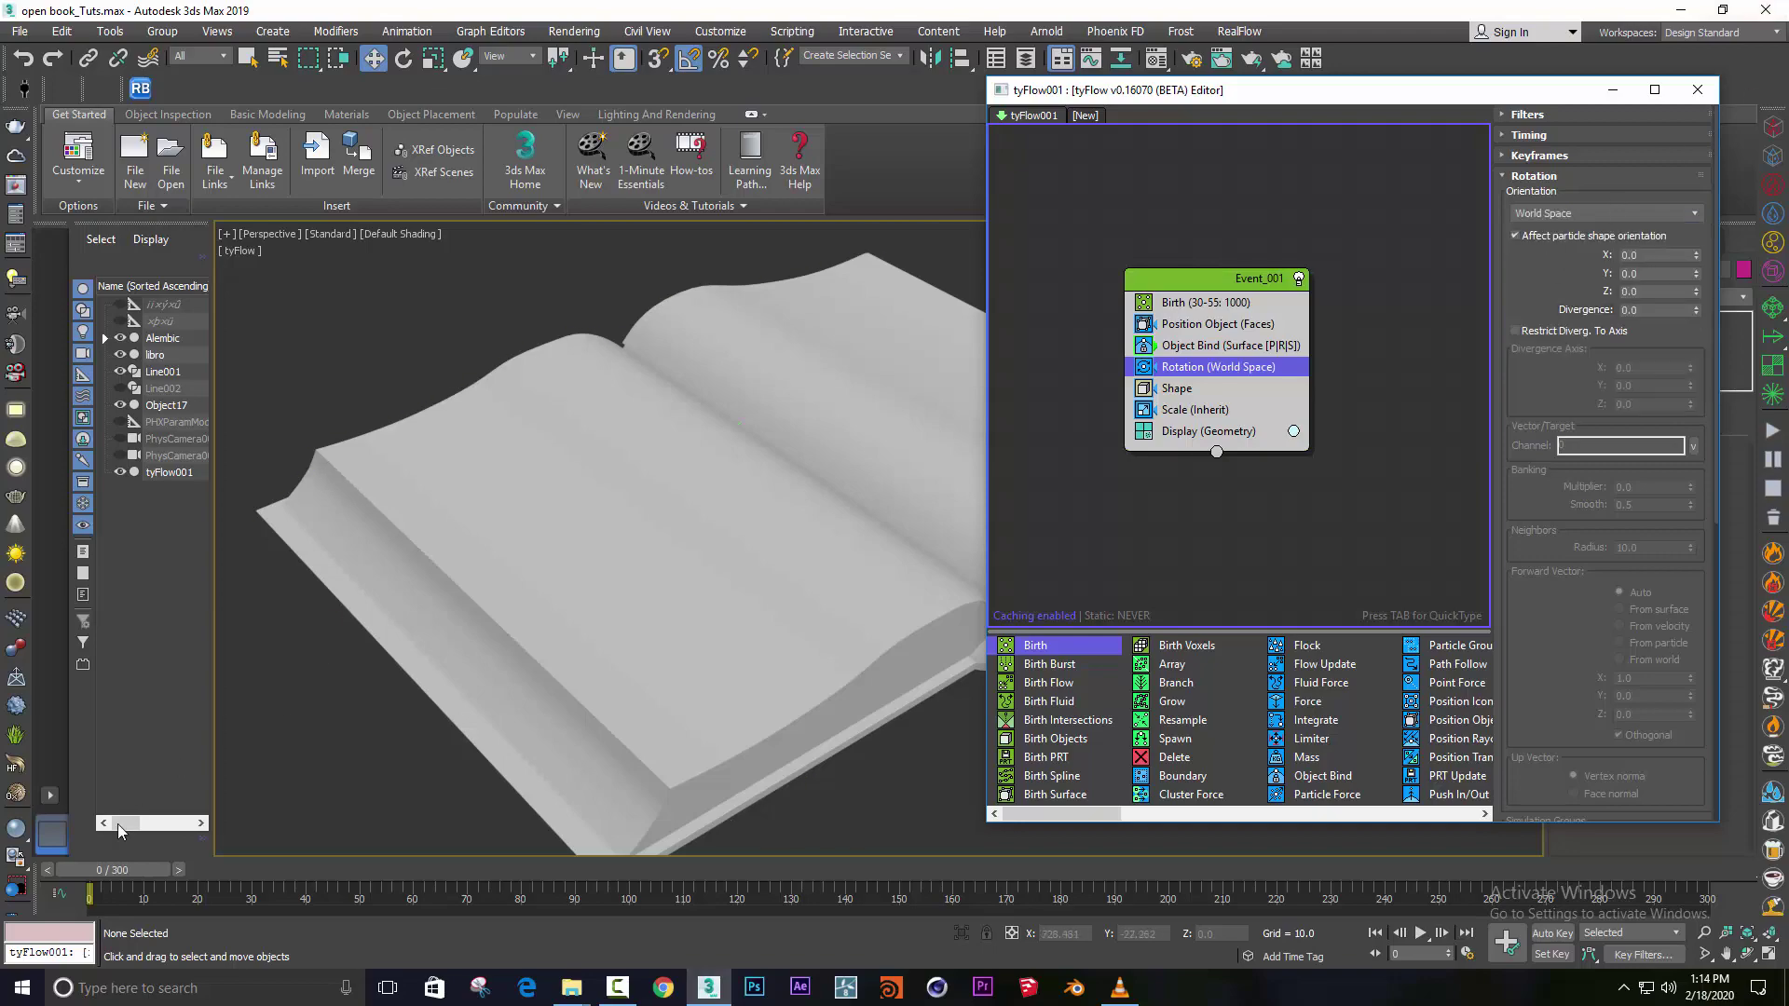
# Scrub the simulation and set the rotation Divergence to 45.
pyautogui.moveTo(111, 862)
pyautogui.mouseDown()
pyautogui.moveTo(438, 853)
pyautogui.moveTo(233, 829)
pyautogui.moveTo(382, 835)
pyautogui.mouseUp()
pyautogui.press('w')
pyautogui.click(559, 725)
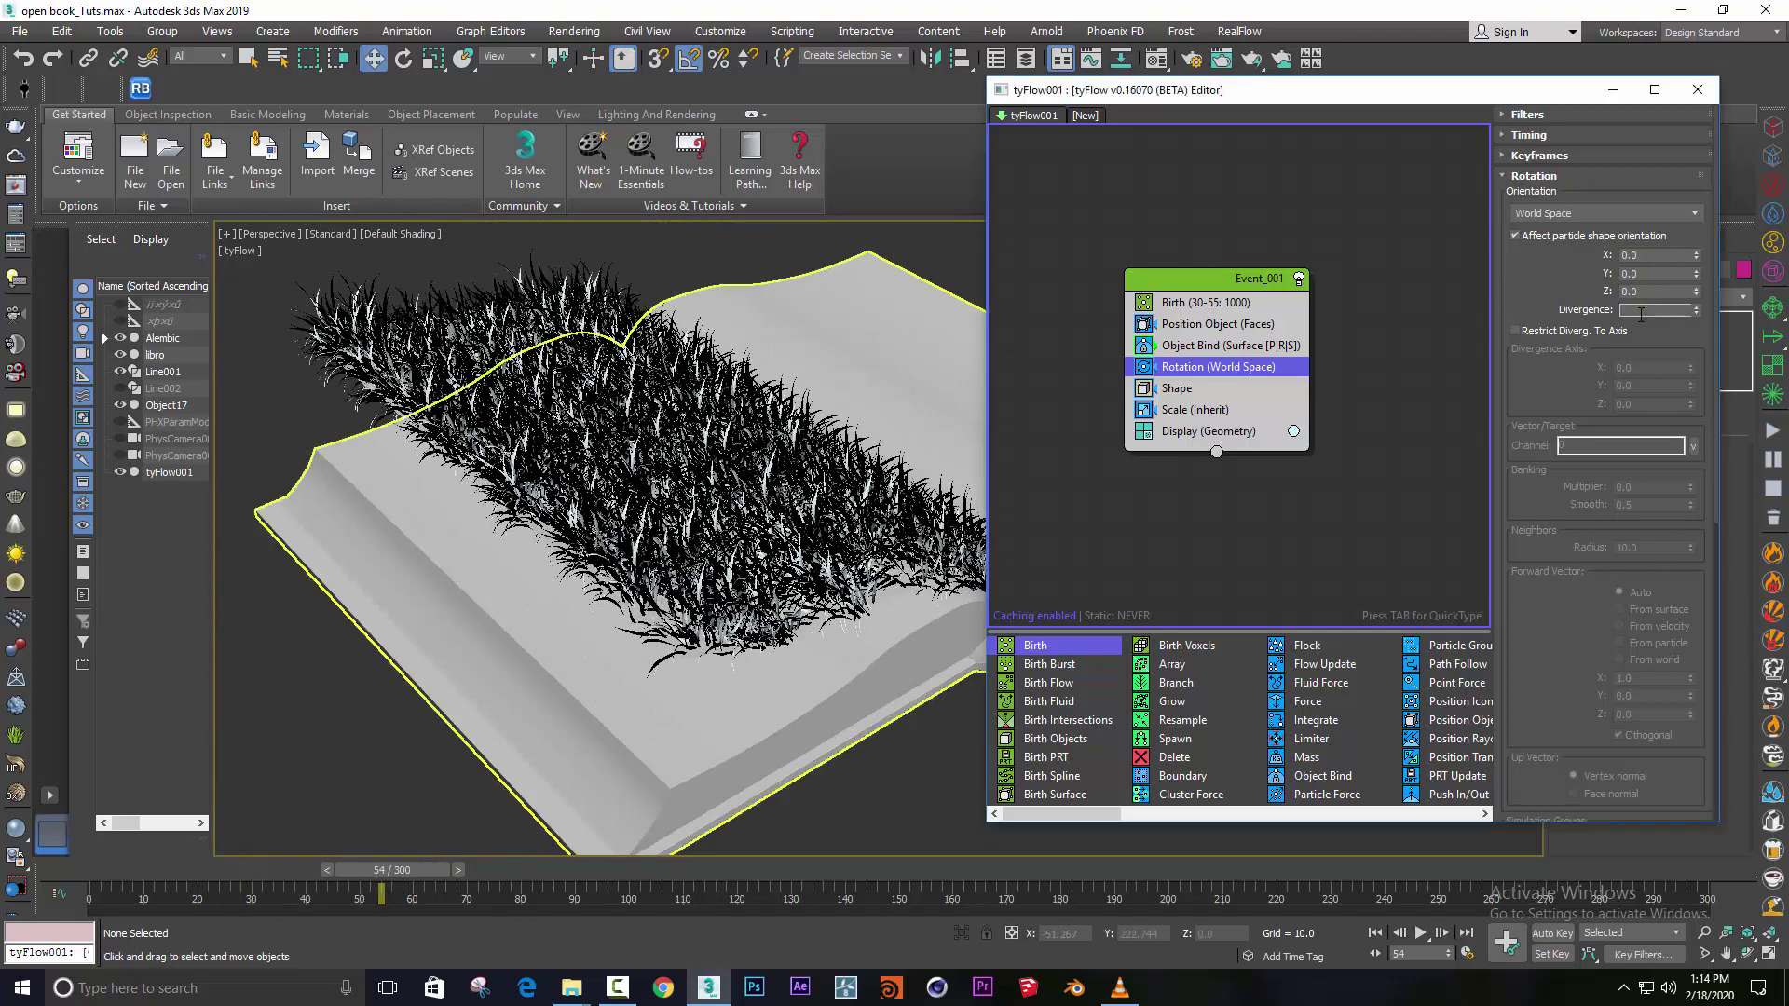
pyautogui.write('10')
pyautogui.press('Return')
pyautogui.write('45')
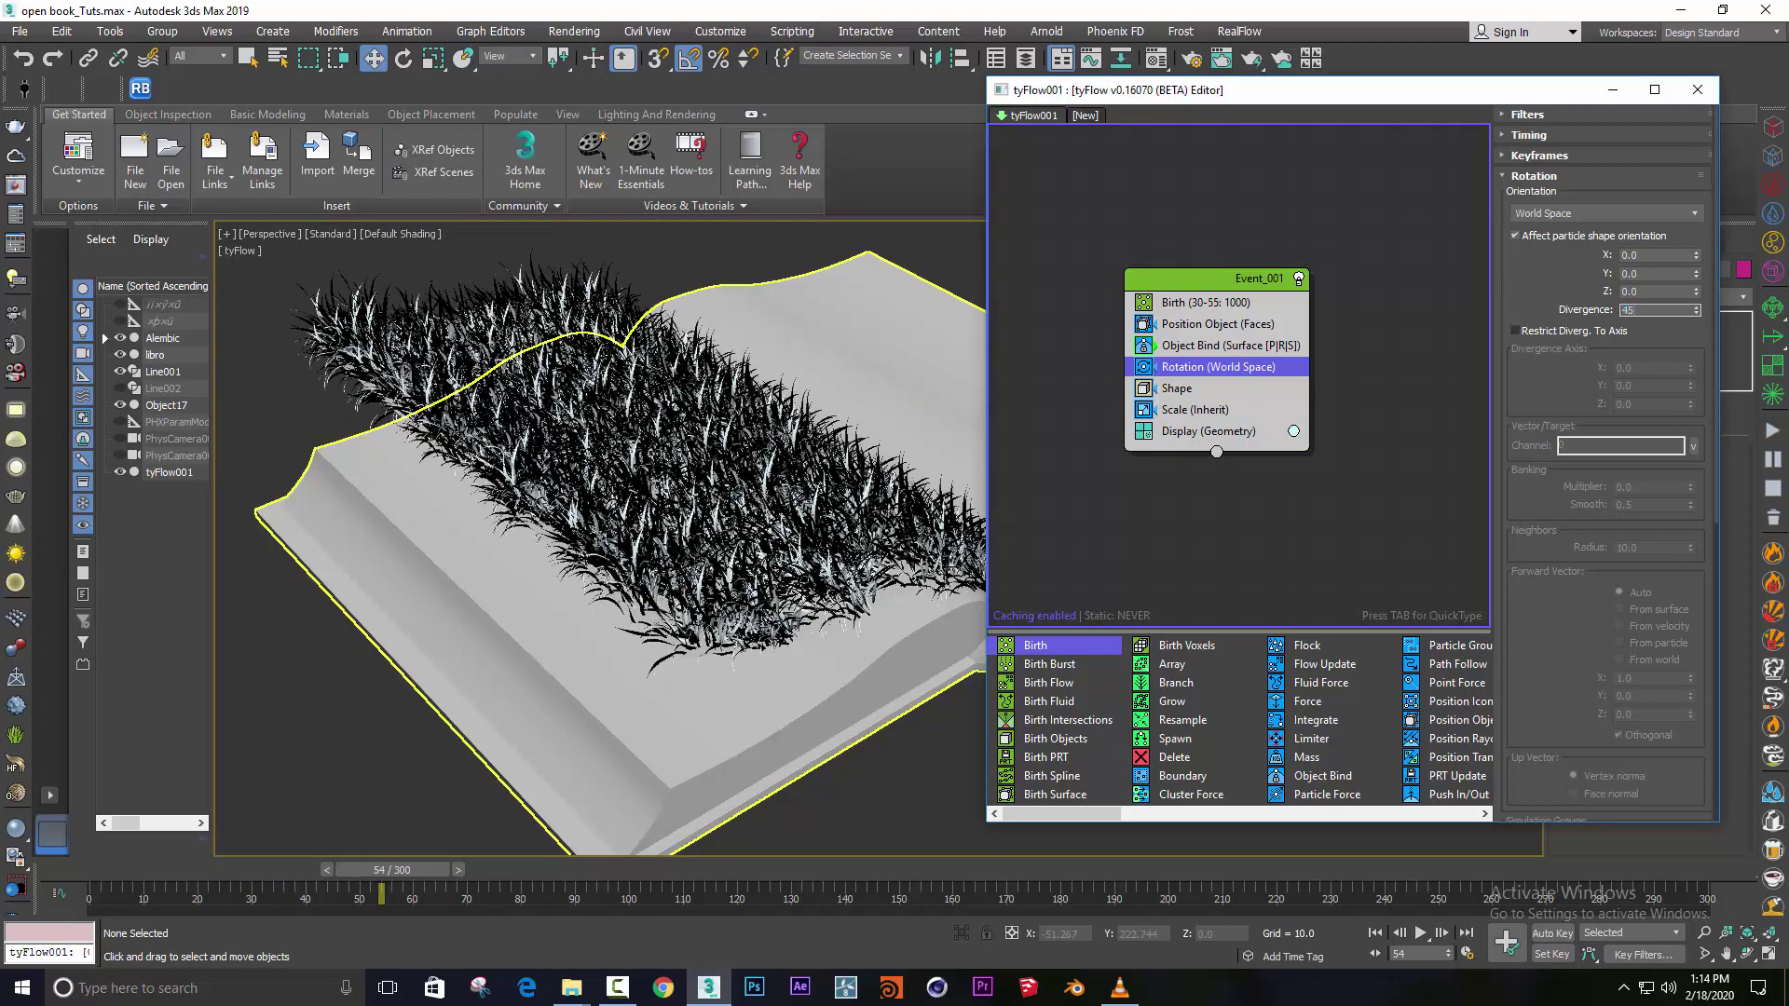
pyautogui.press('Return')
# Raise the Divergence to 90 and replay the grass growth to check the tilt.
pyautogui.moveTo(276, 836)
pyautogui.mouseDown()
pyautogui.moveTo(240, 844)
pyautogui.moveTo(478, 841)
pyautogui.moveTo(304, 837)
pyautogui.mouseUp()
pyautogui.moveTo(233, 825); pyautogui.dragTo(423, 822)
pyautogui.press('w')
pyautogui.doubleClick(1661, 310)
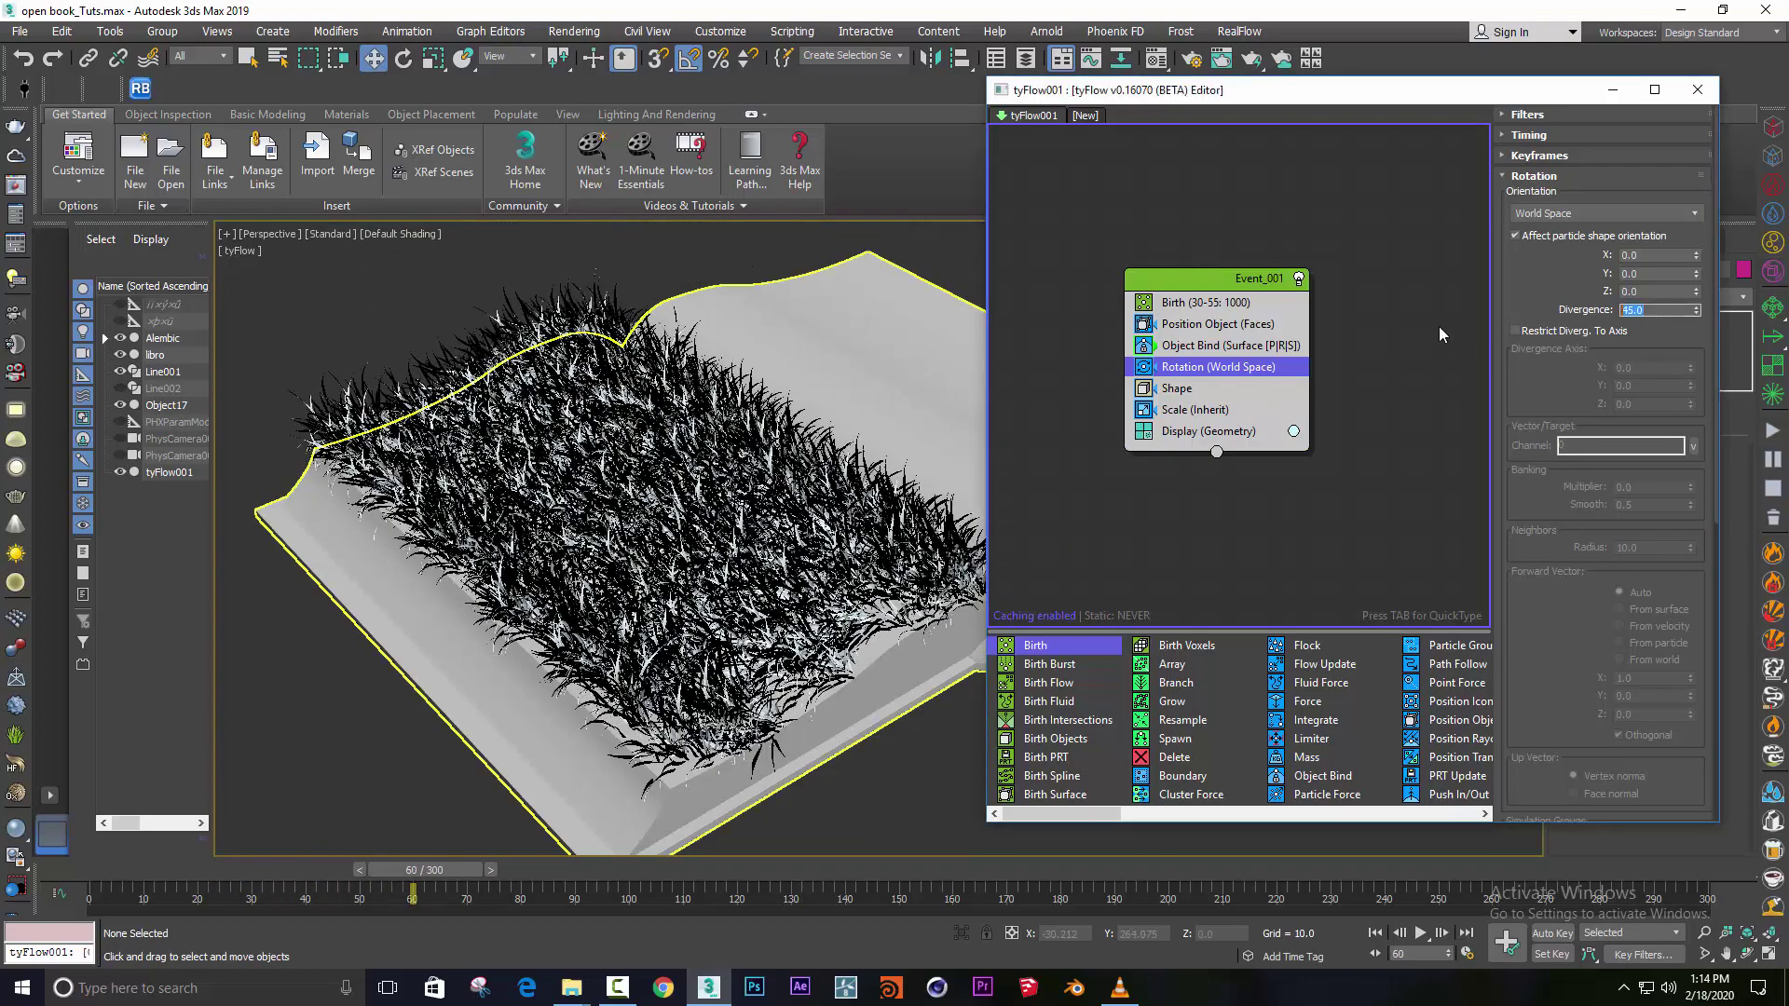
pyautogui.write('90')
pyautogui.press('Return')
pyautogui.moveTo(400, 870)
pyautogui.mouseDown()
pyautogui.moveTo(187, 867)
pyautogui.moveTo(496, 855)
pyautogui.moveTo(248, 853)
pyautogui.mouseUp()
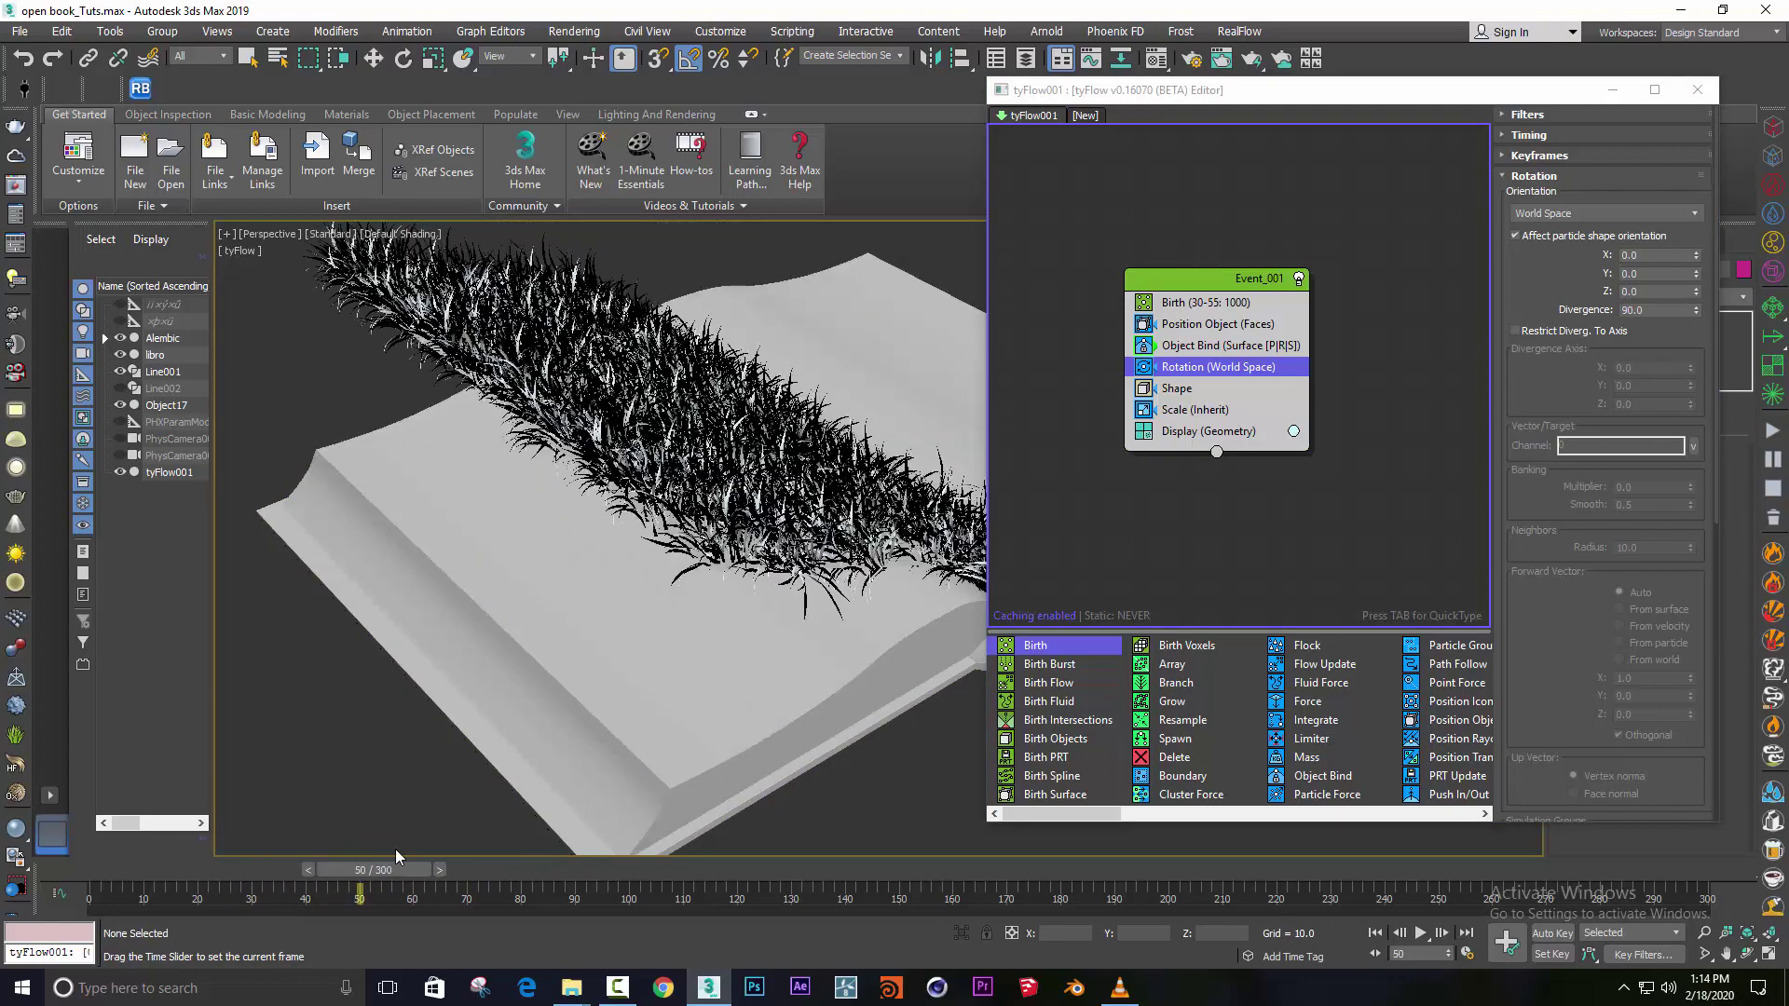
# Add a Wobble operator to Event_001 just above Display and replay the grass growth.
pyautogui.moveTo(1191, 277); pyautogui.dragTo(1146, 278)
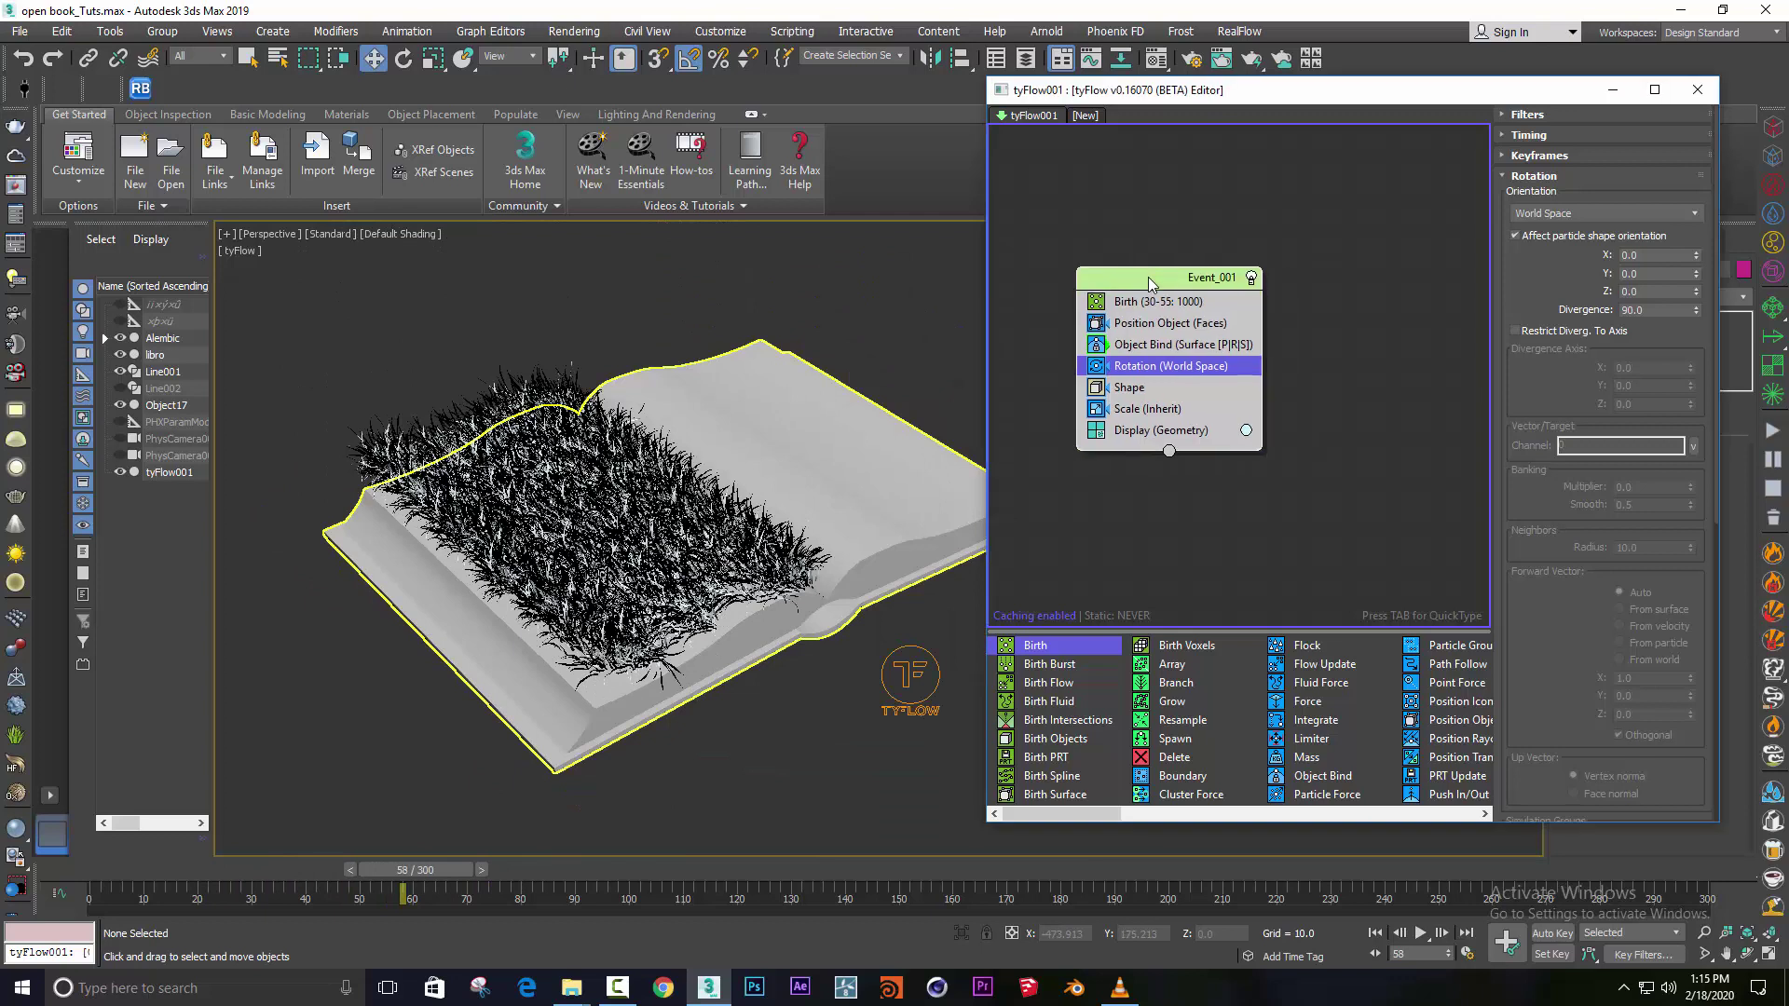
pyautogui.press('Tab')
pyautogui.write('woo')
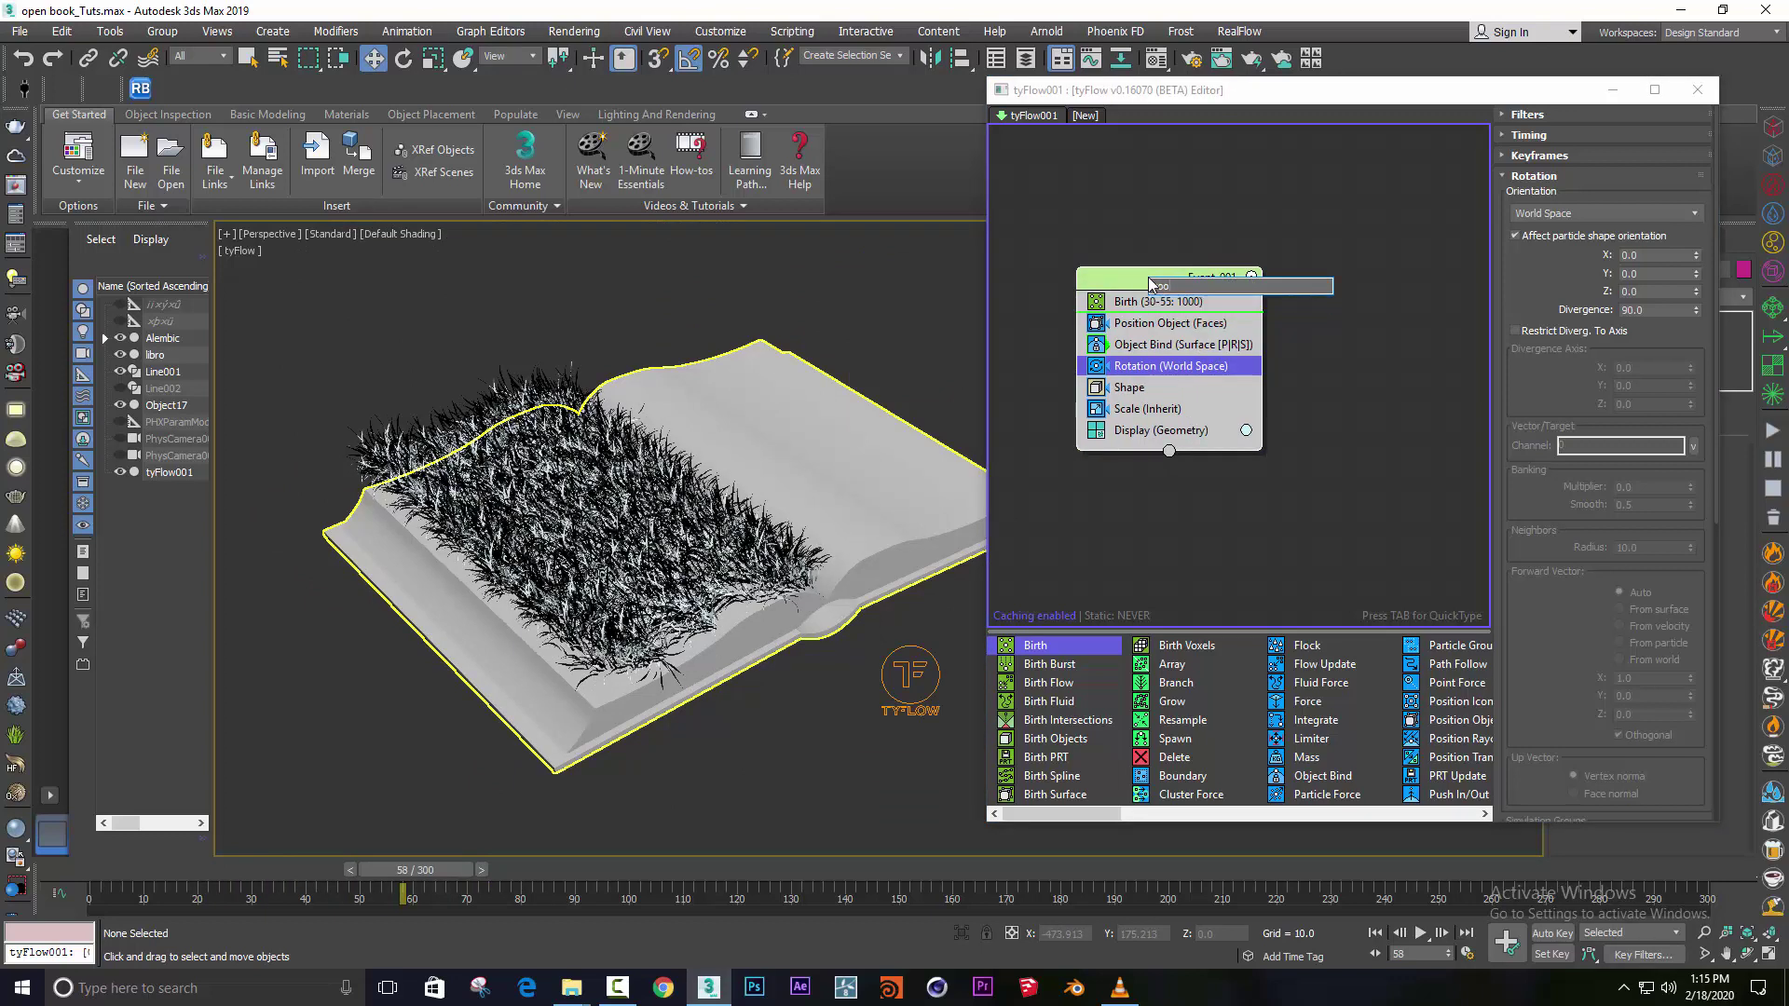
pyautogui.press('BackSpace')
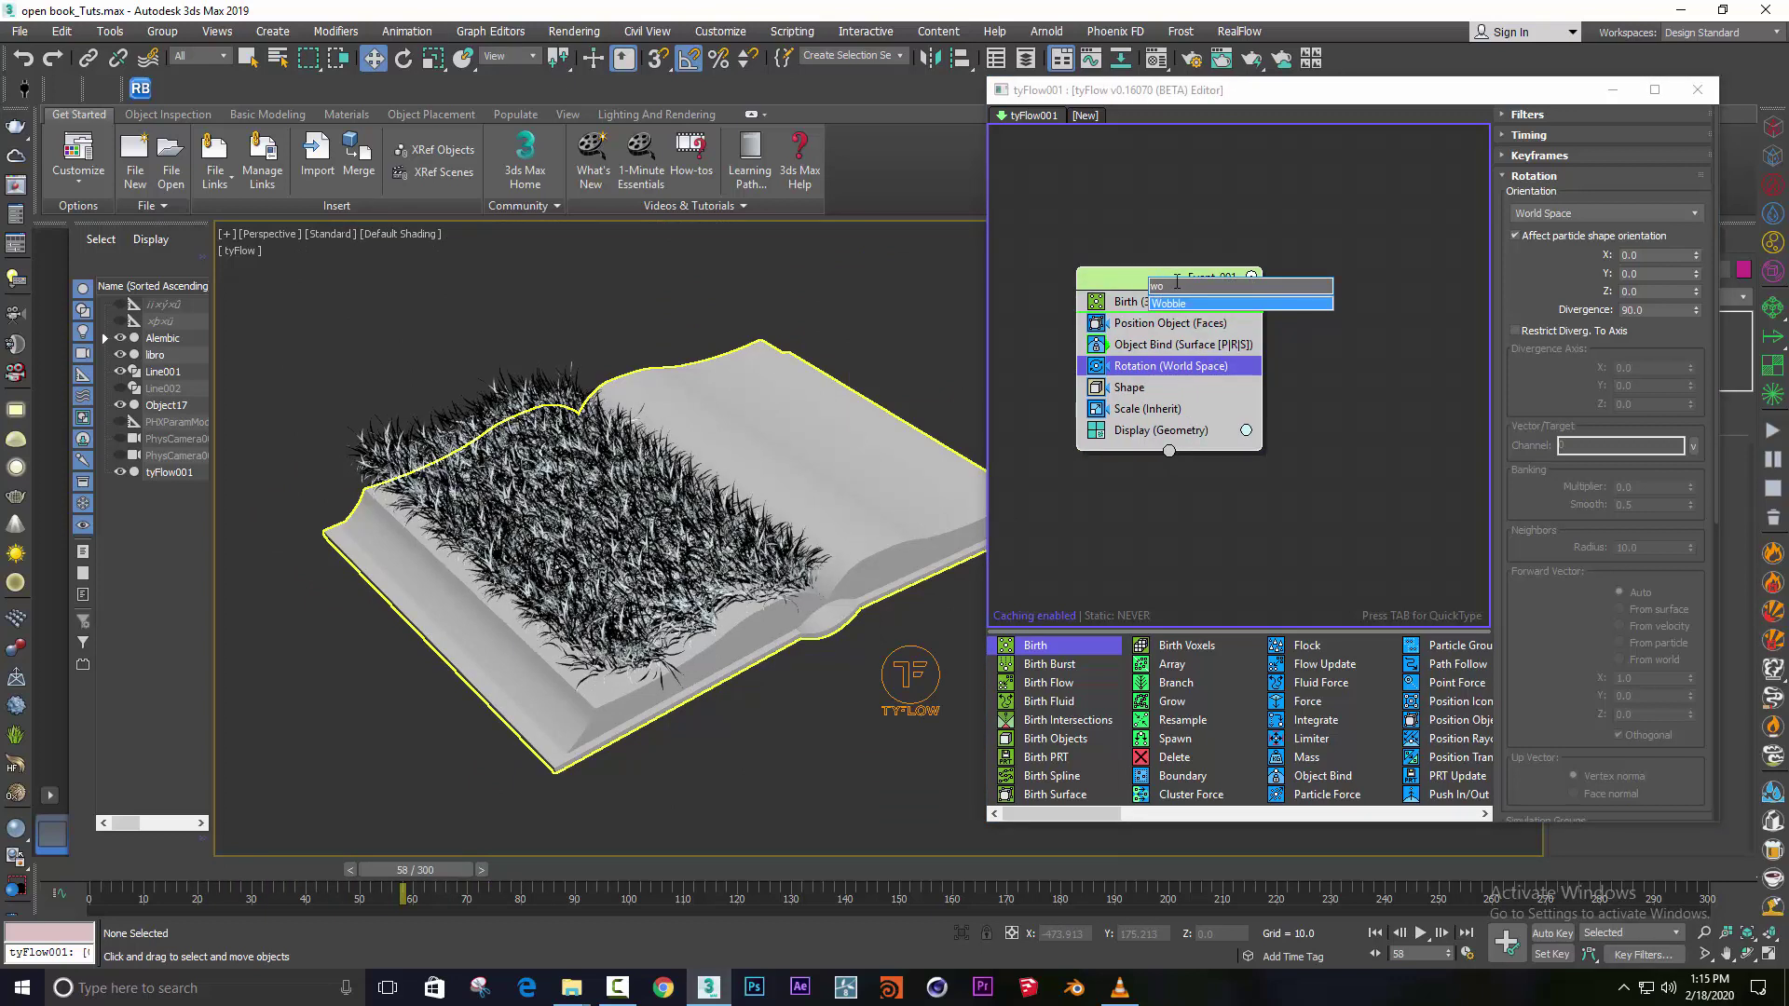
pyautogui.click(1177, 305)
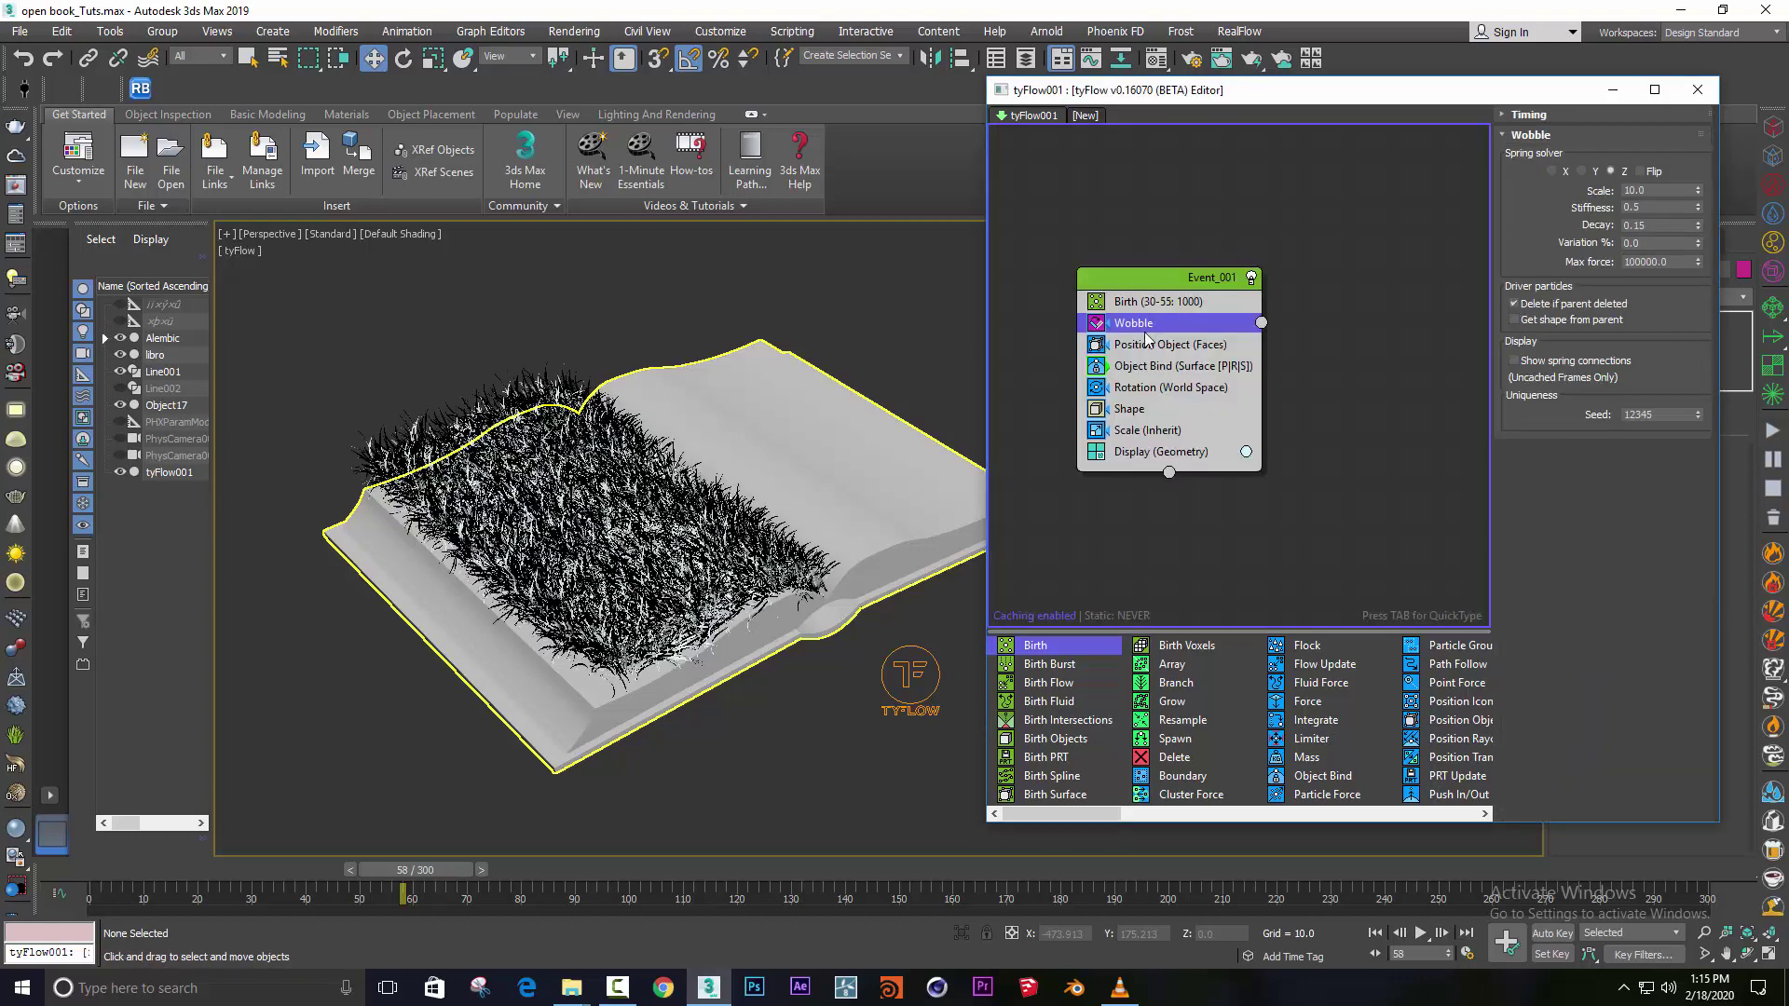
pyautogui.moveTo(1145, 326); pyautogui.dragTo(1231, 434)
pyautogui.moveTo(1136, 293); pyautogui.dragTo(1121, 281)
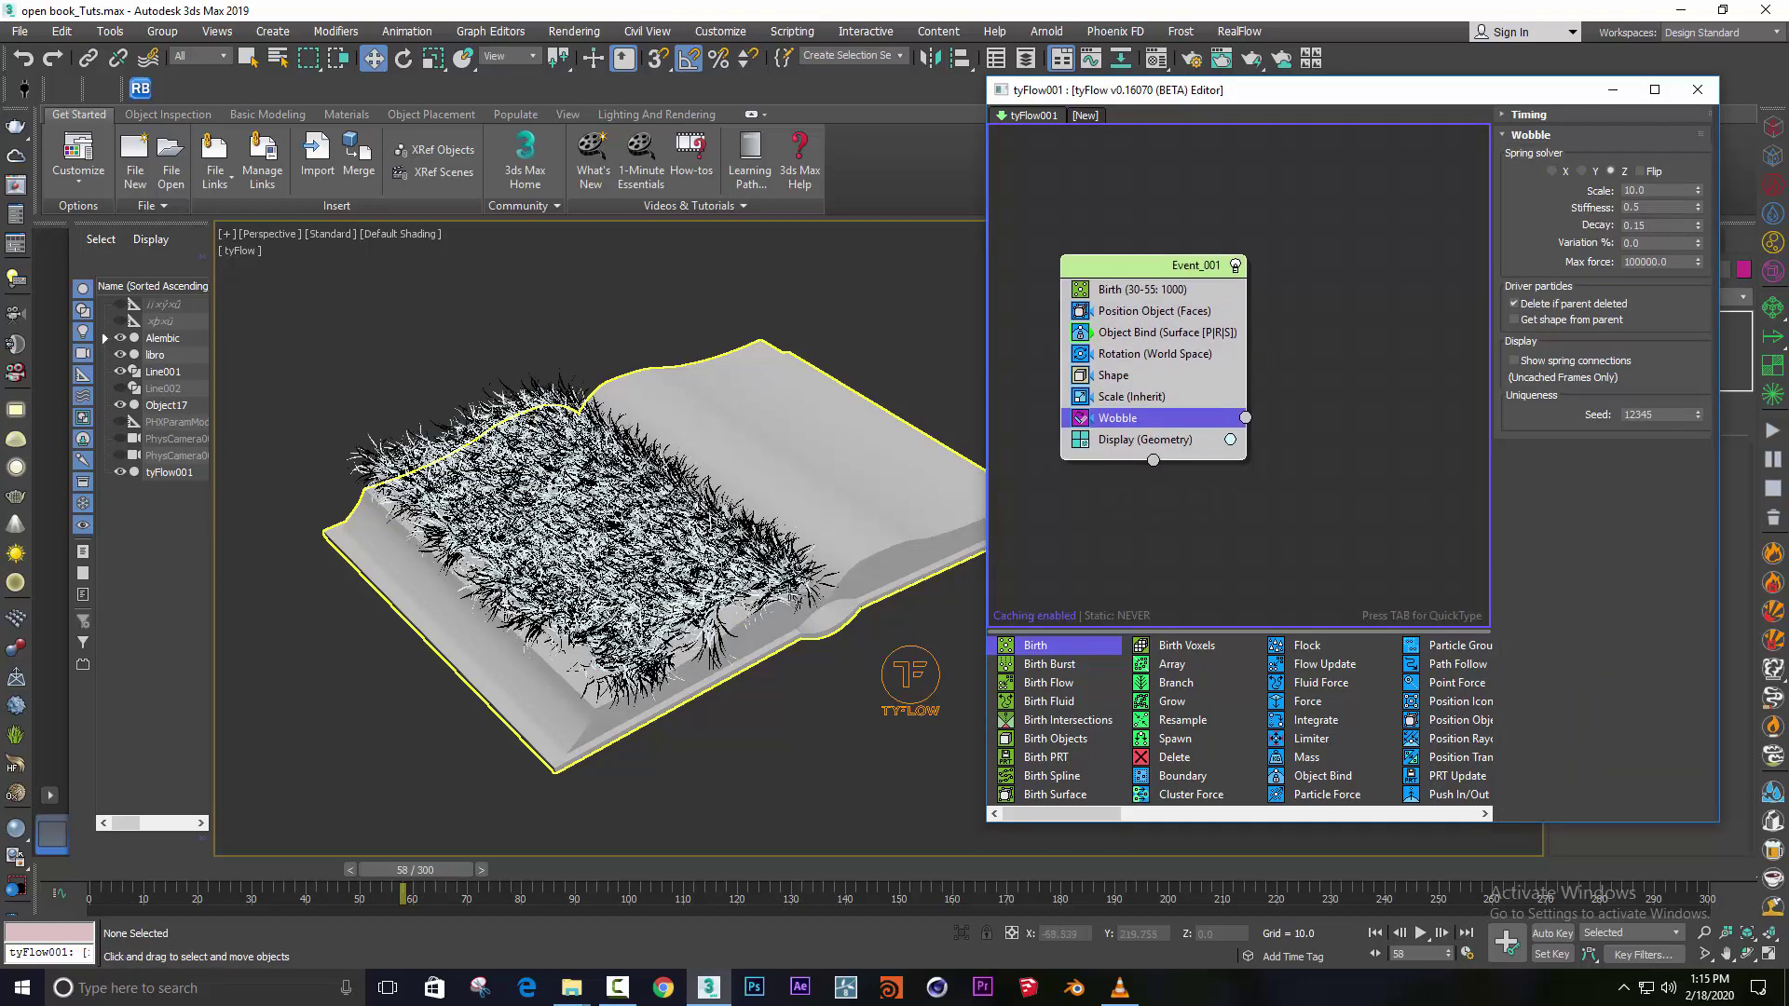
pyautogui.scroll(1, 792, 568)
pyautogui.scroll(1, 792, 568)
pyautogui.scroll(1, 792, 568)
pyautogui.moveTo(122, 870)
pyautogui.mouseDown()
pyautogui.moveTo(343, 870)
pyautogui.moveTo(93, 870)
pyautogui.mouseUp()
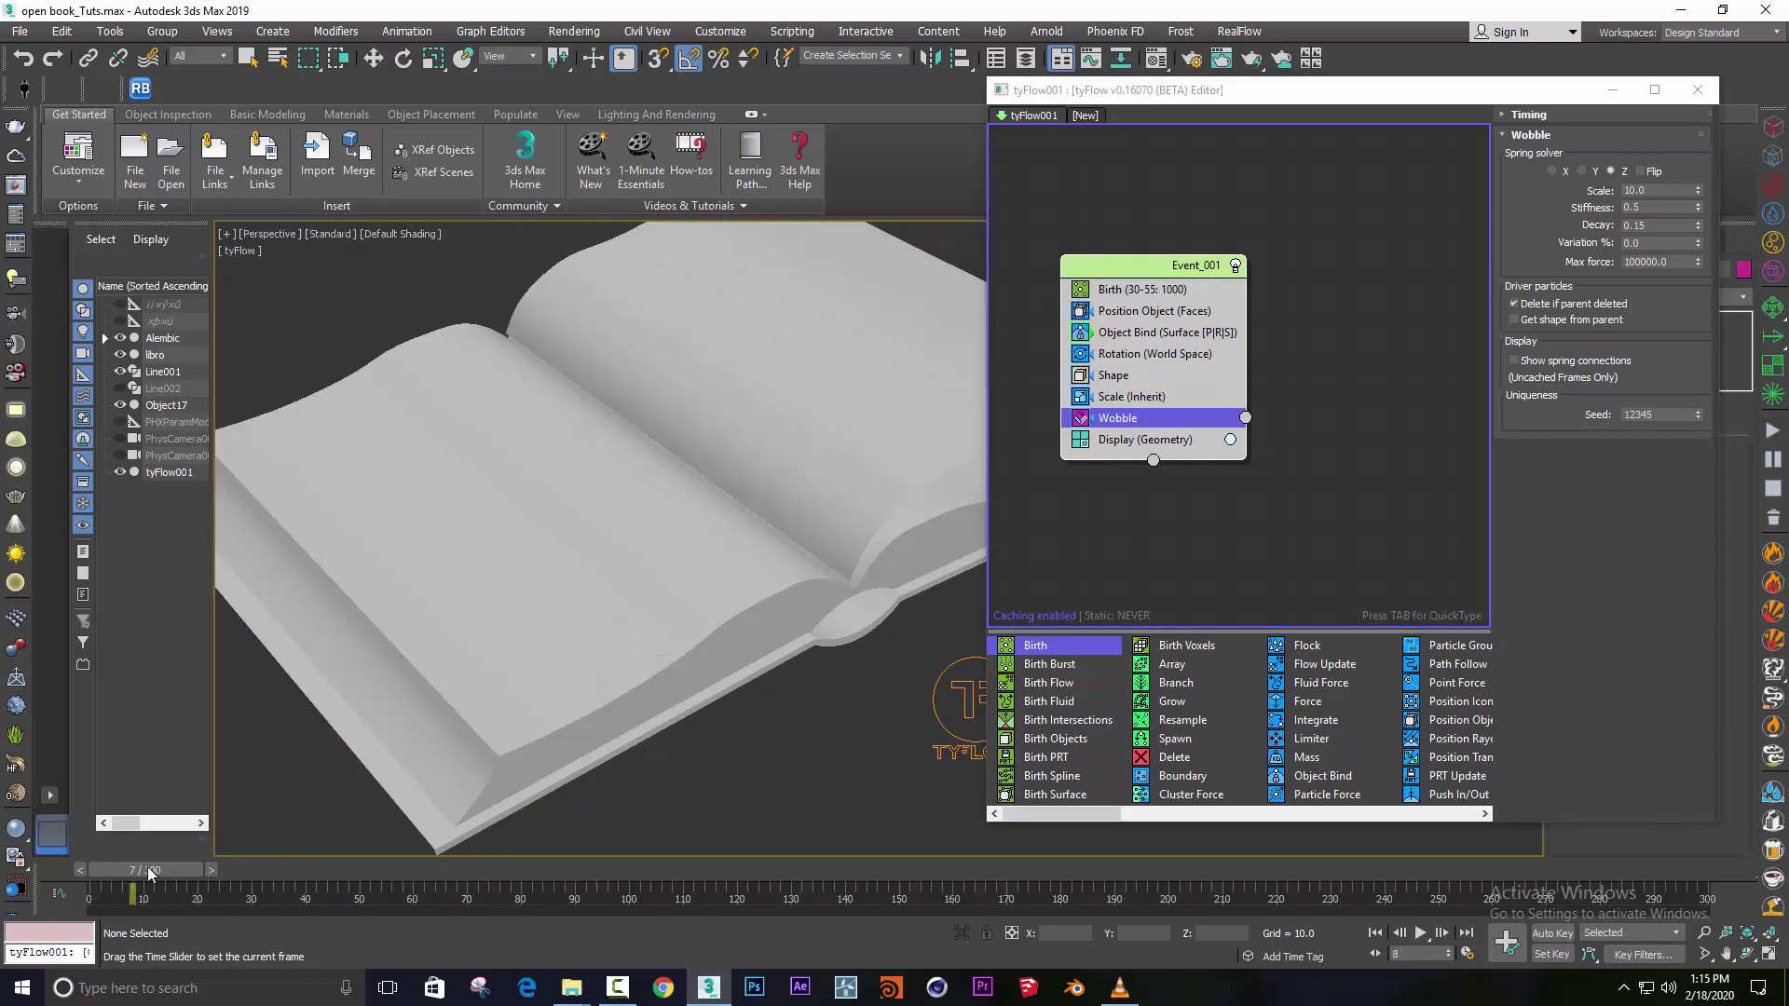
# Create a new event containing a Force operator.
pyautogui.click(1306, 469)
pyautogui.press('Tab')
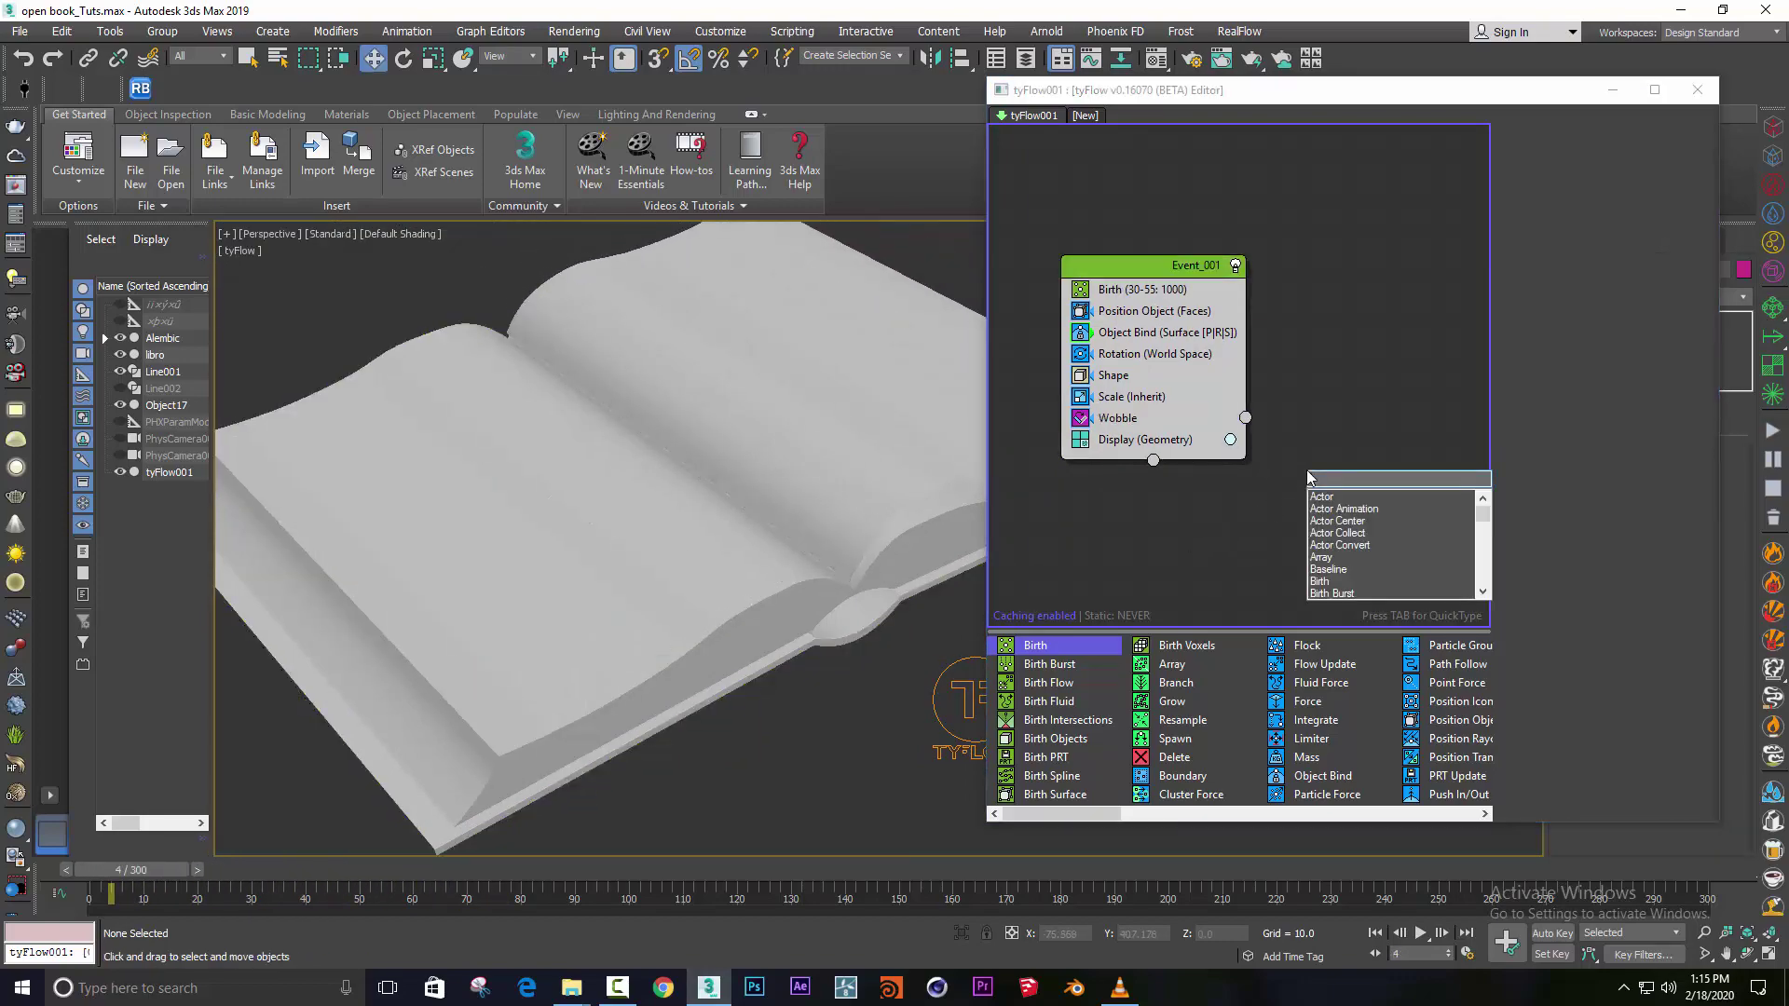
pyautogui.write('for')
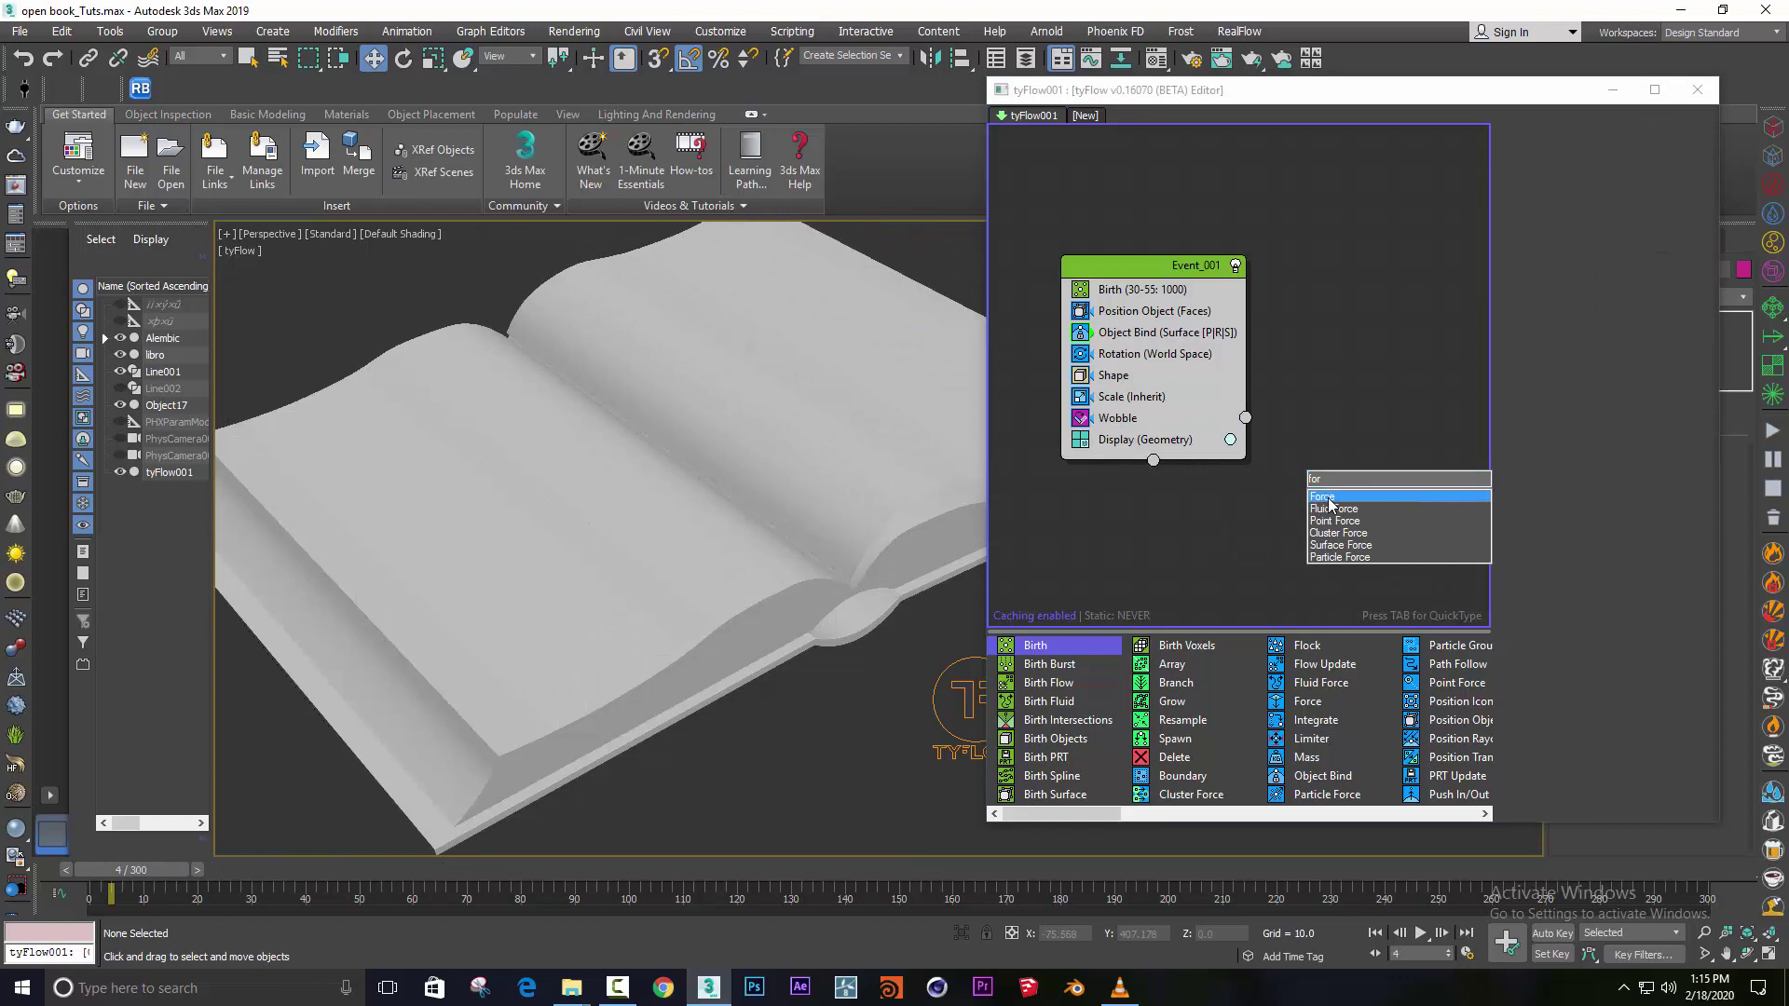
pyautogui.click(1328, 500)
# Set the Wobble scale to 30 with 25% variation.
pyautogui.click(1143, 422)
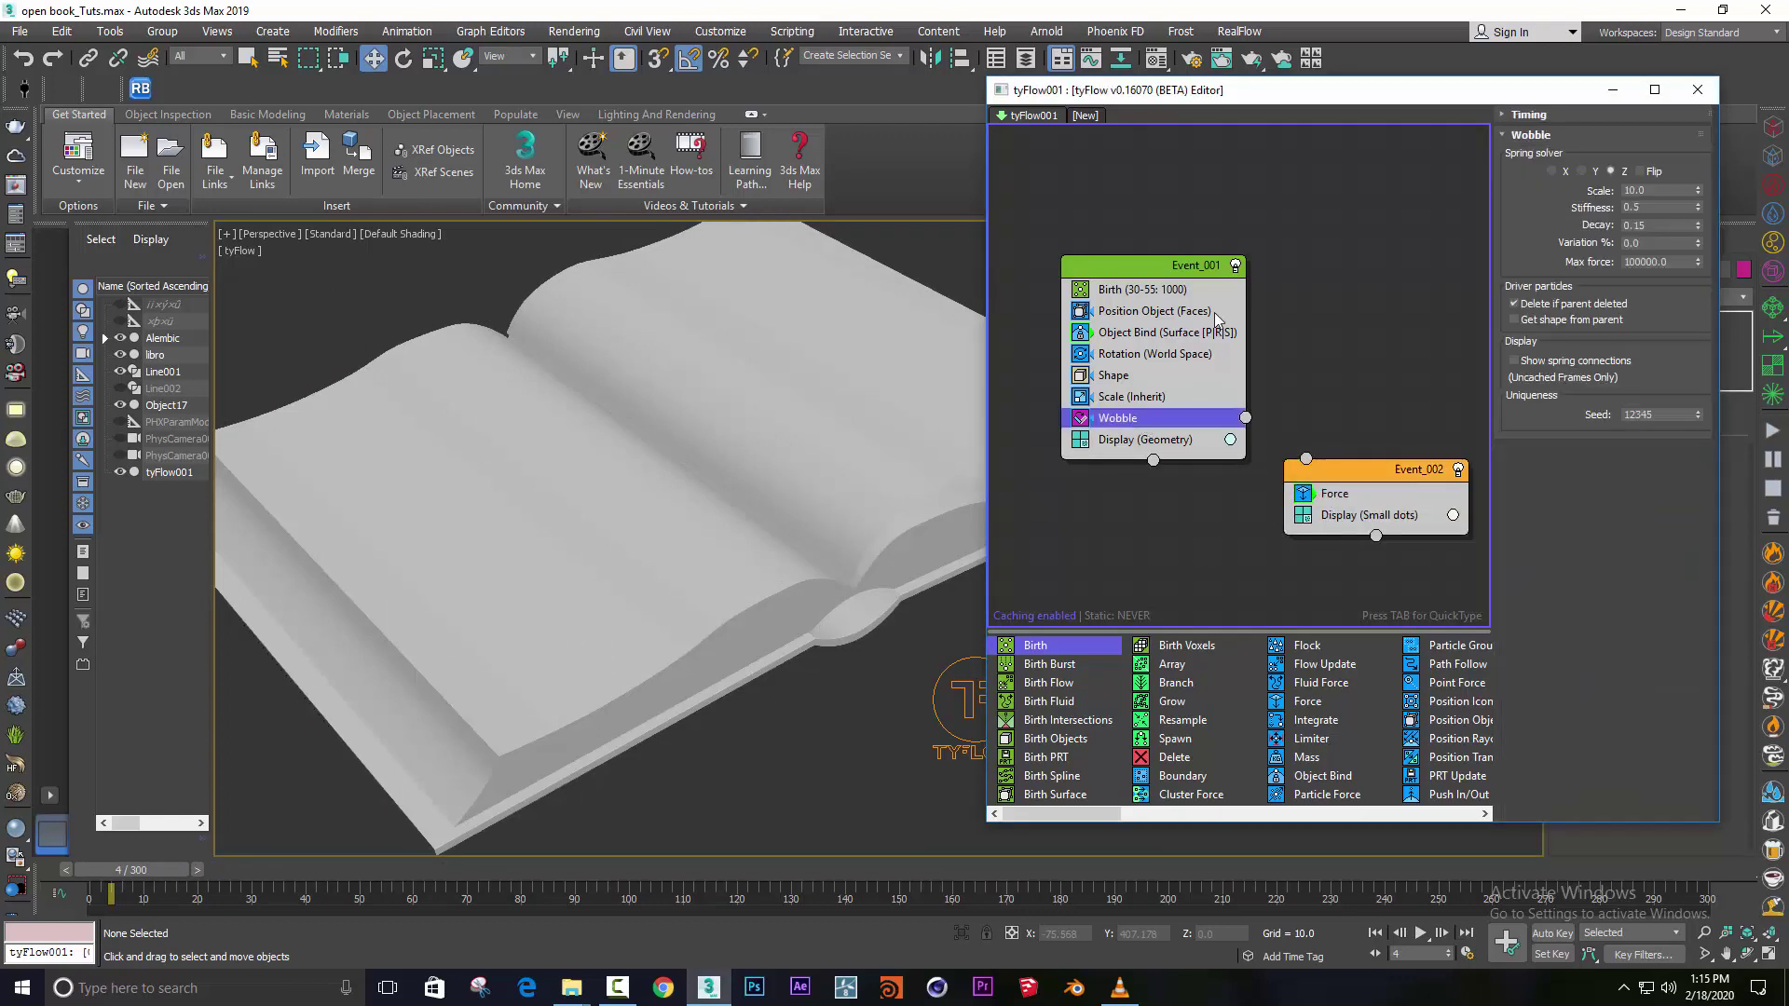
pyautogui.doubleClick(1645, 208)
pyautogui.doubleClick(1656, 190)
pyautogui.write('3')
pyautogui.doubleClick(1651, 242)
pyautogui.write('25')
pyautogui.press('Return')
# Give the Force noise strength 0.5, wire Wobble into Event_002, and display it as Geometry.
pyautogui.click(1339, 495)
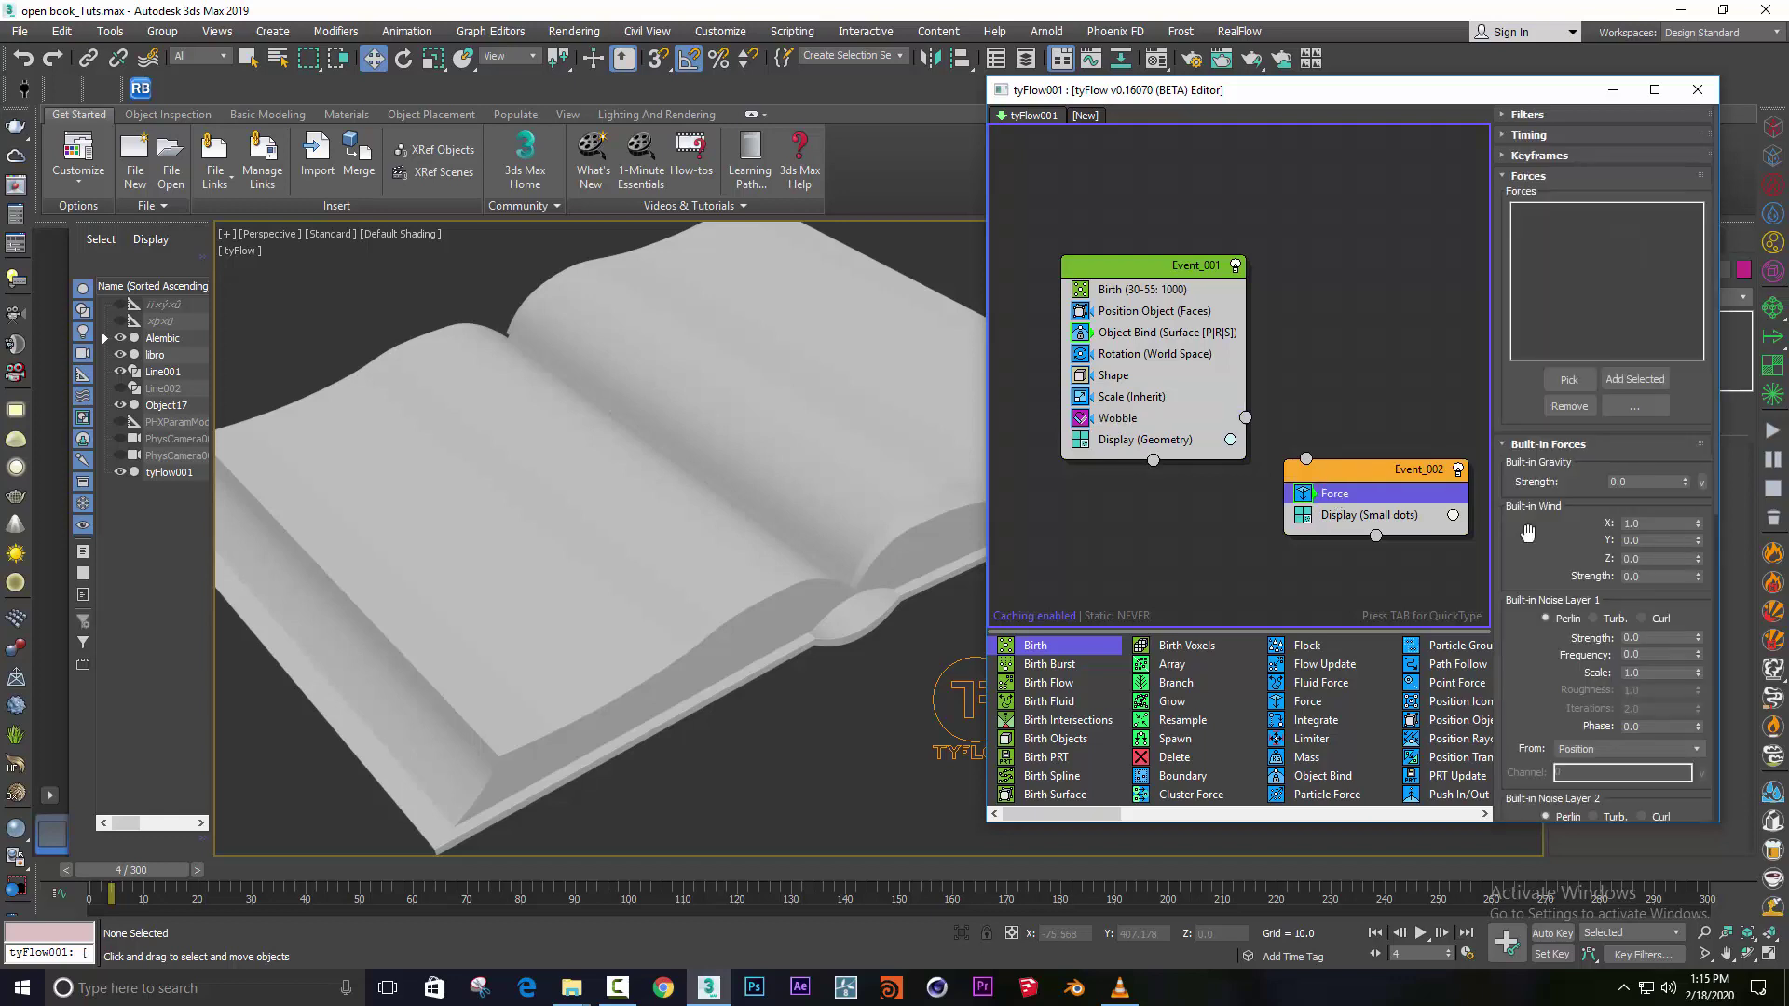
pyautogui.doubleClick(1648, 637)
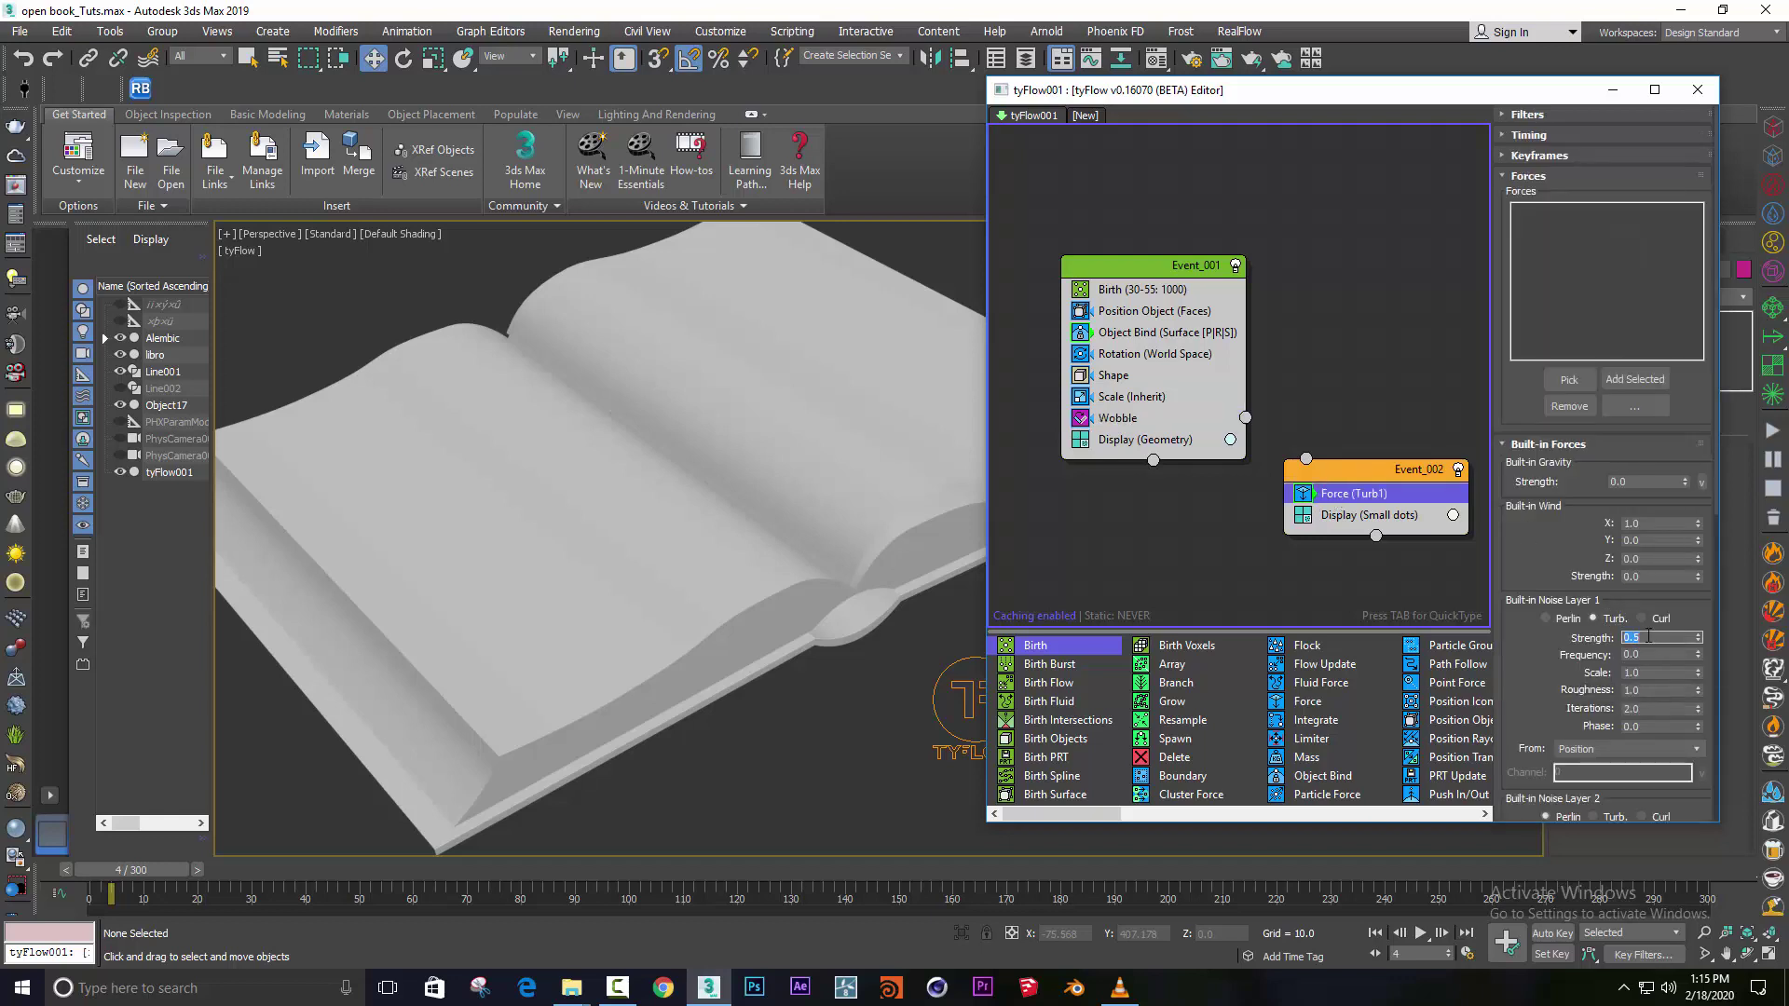
pyautogui.doubleClick(1669, 653)
pyautogui.moveTo(1246, 418); pyautogui.dragTo(1306, 459)
pyautogui.click(1339, 518)
pyautogui.click(1603, 152)
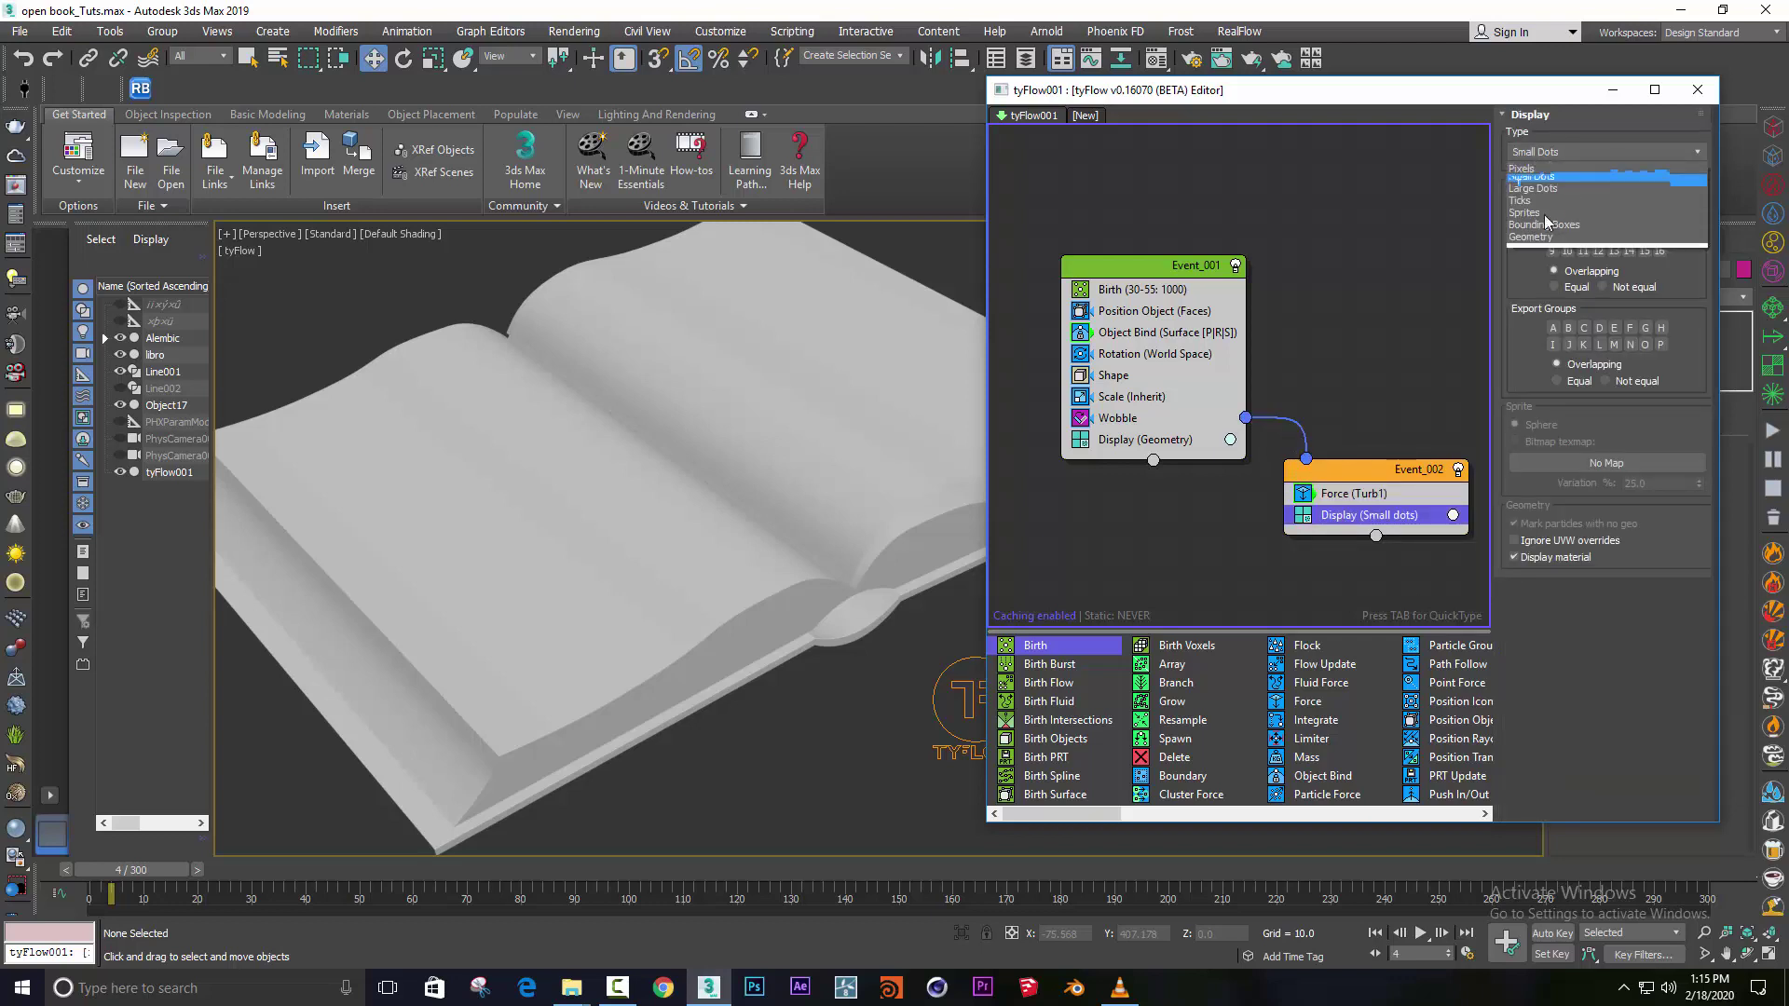
pyautogui.click(1566, 223)
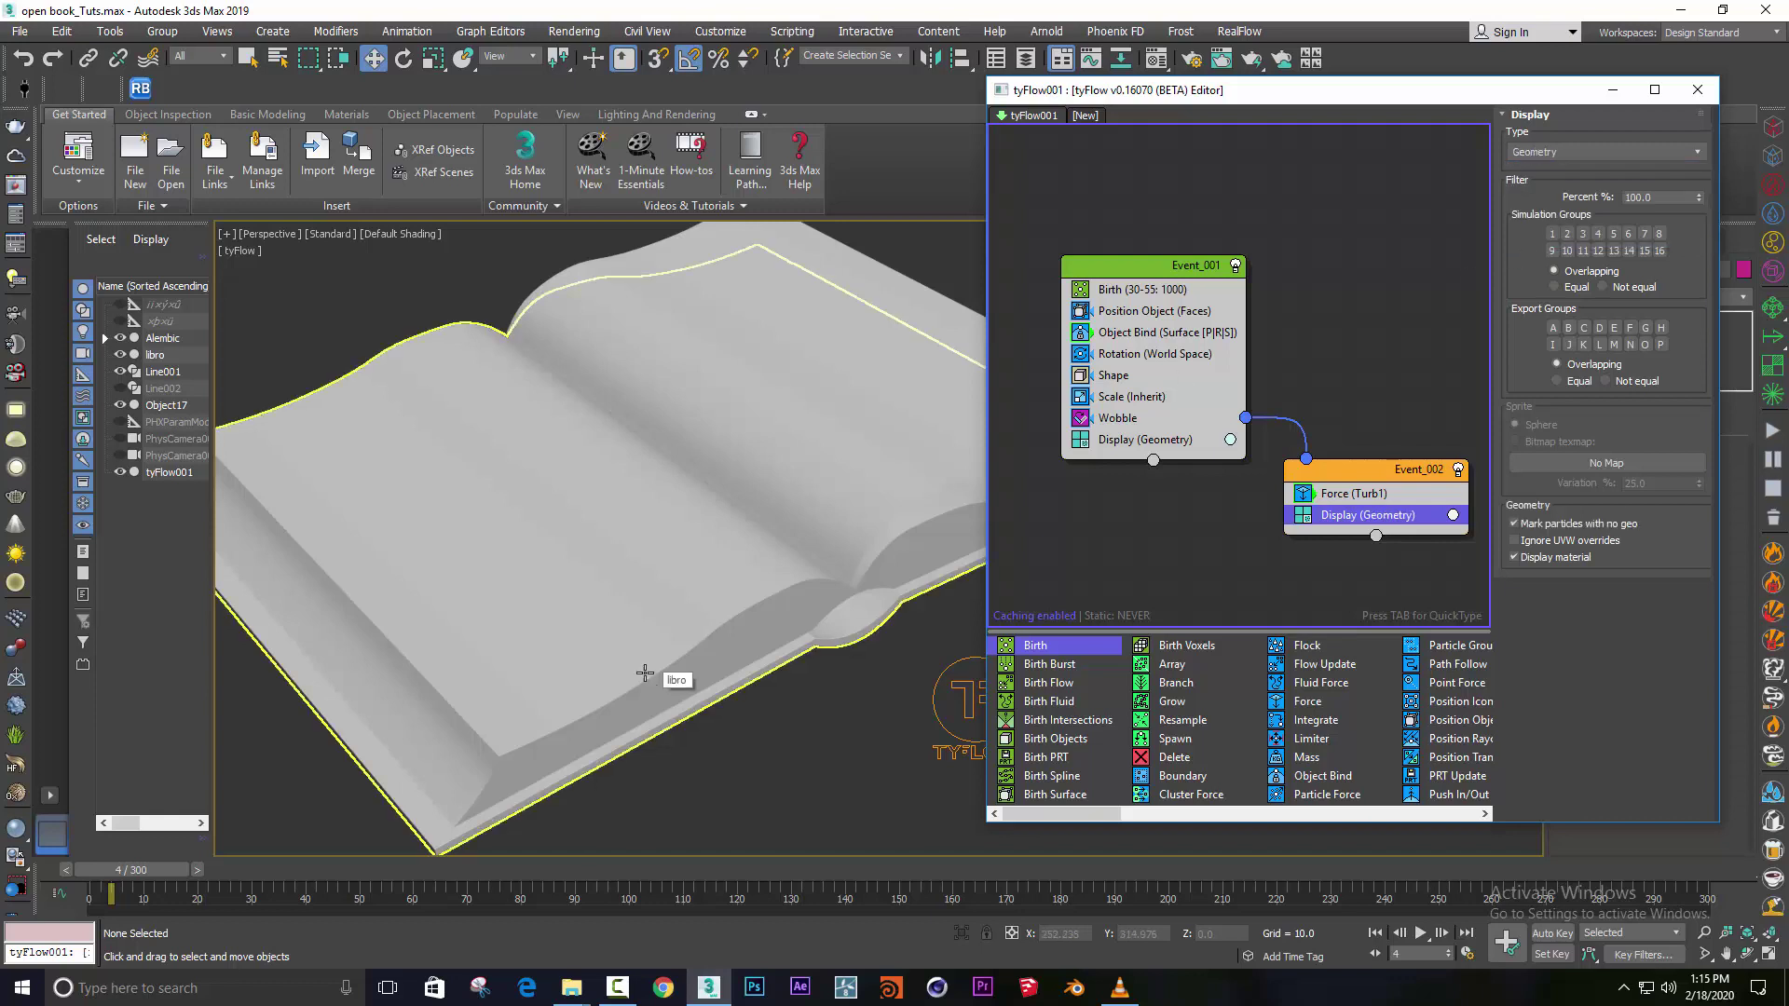
pyautogui.moveTo(156, 878); pyautogui.dragTo(736, 875)
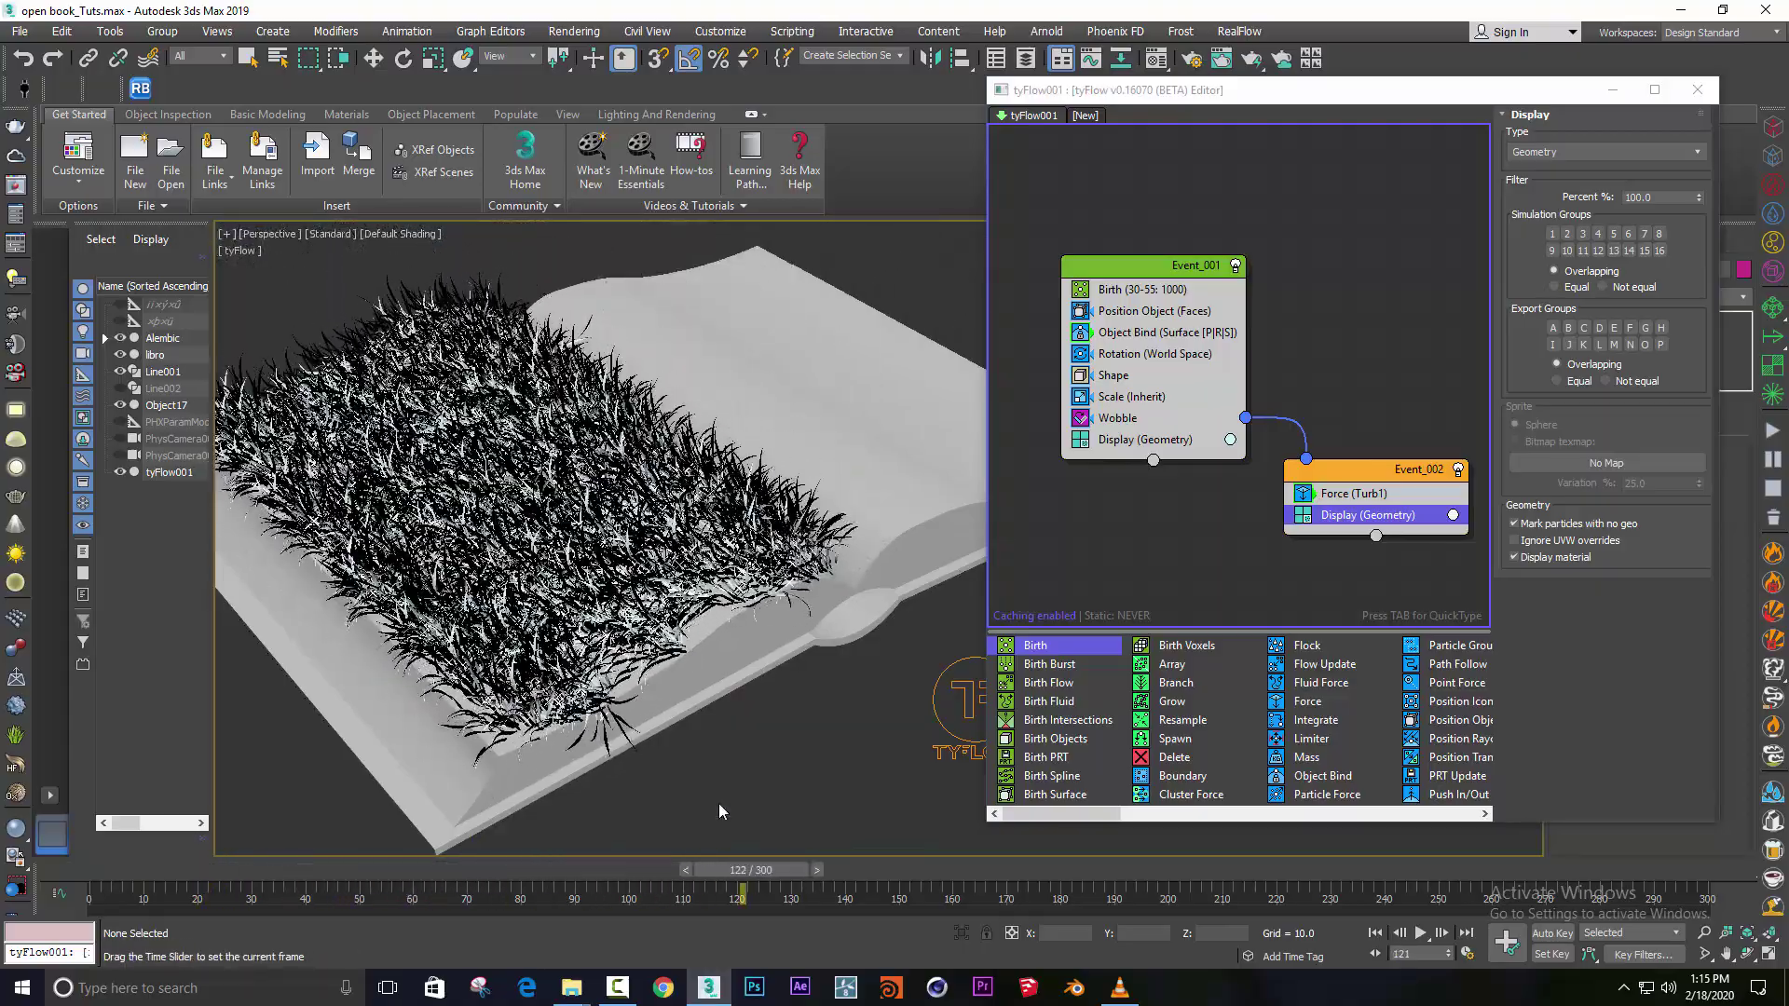
pyautogui.scroll(3, 713, 699)
pyautogui.scroll(1, 703, 685)
pyautogui.scroll(-2, 704, 685)
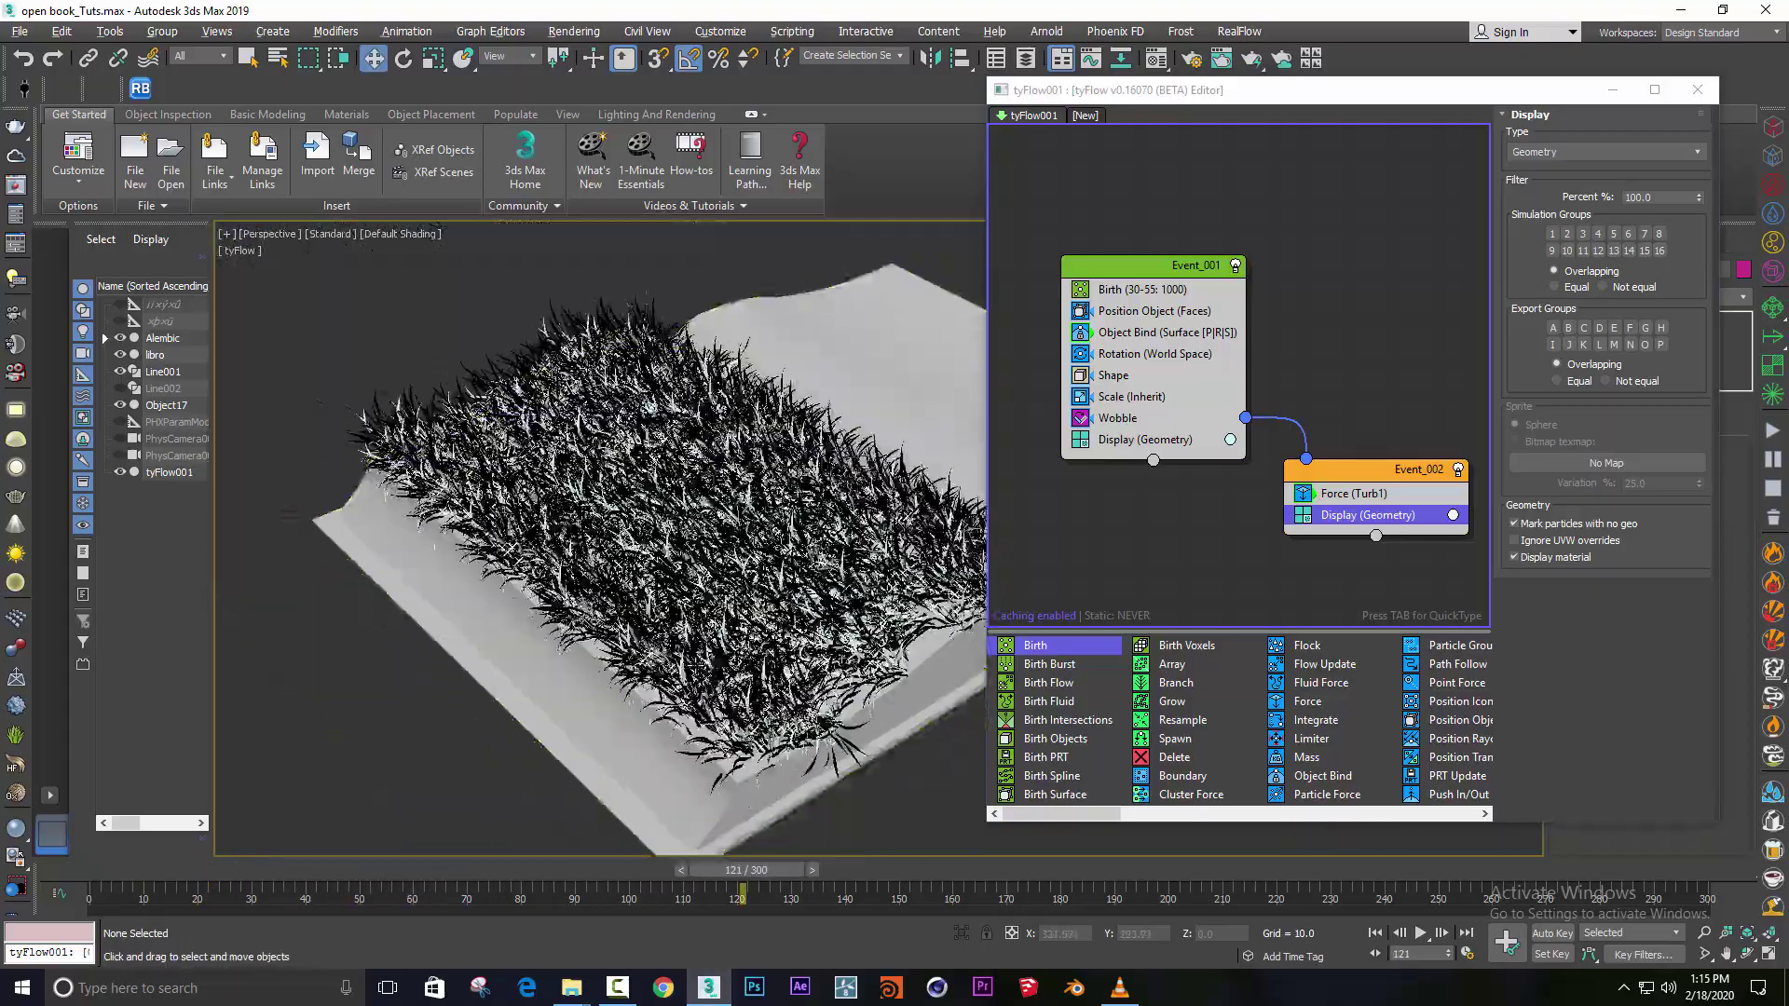
pyautogui.scroll(2, 690, 667)
pyautogui.scroll(1, 643, 669)
pyautogui.moveTo(643, 669); pyautogui.dragTo(536, 687, button='middle')
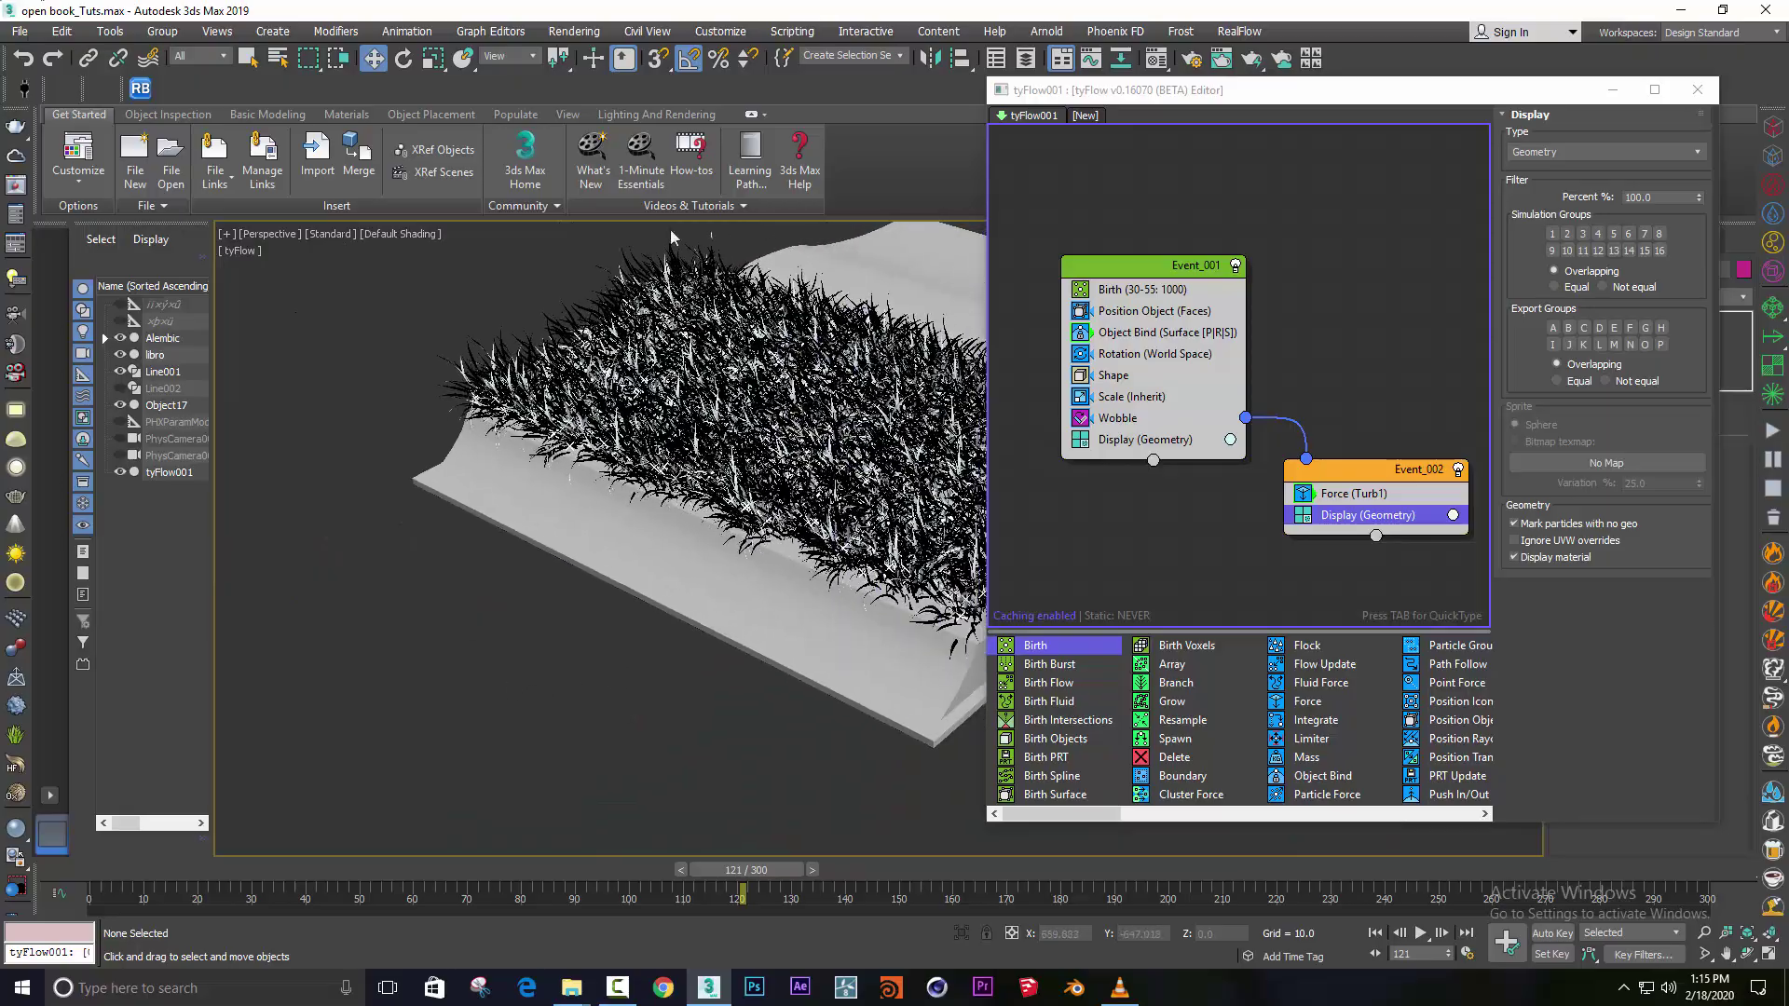
pyautogui.scroll(1, 536, 687)
pyautogui.scroll(2, 399, 639)
pyautogui.moveTo(126, 871)
pyautogui.mouseDown()
pyautogui.moveTo(941, 873)
pyautogui.moveTo(429, 869)
pyautogui.moveTo(752, 870)
pyautogui.mouseUp()
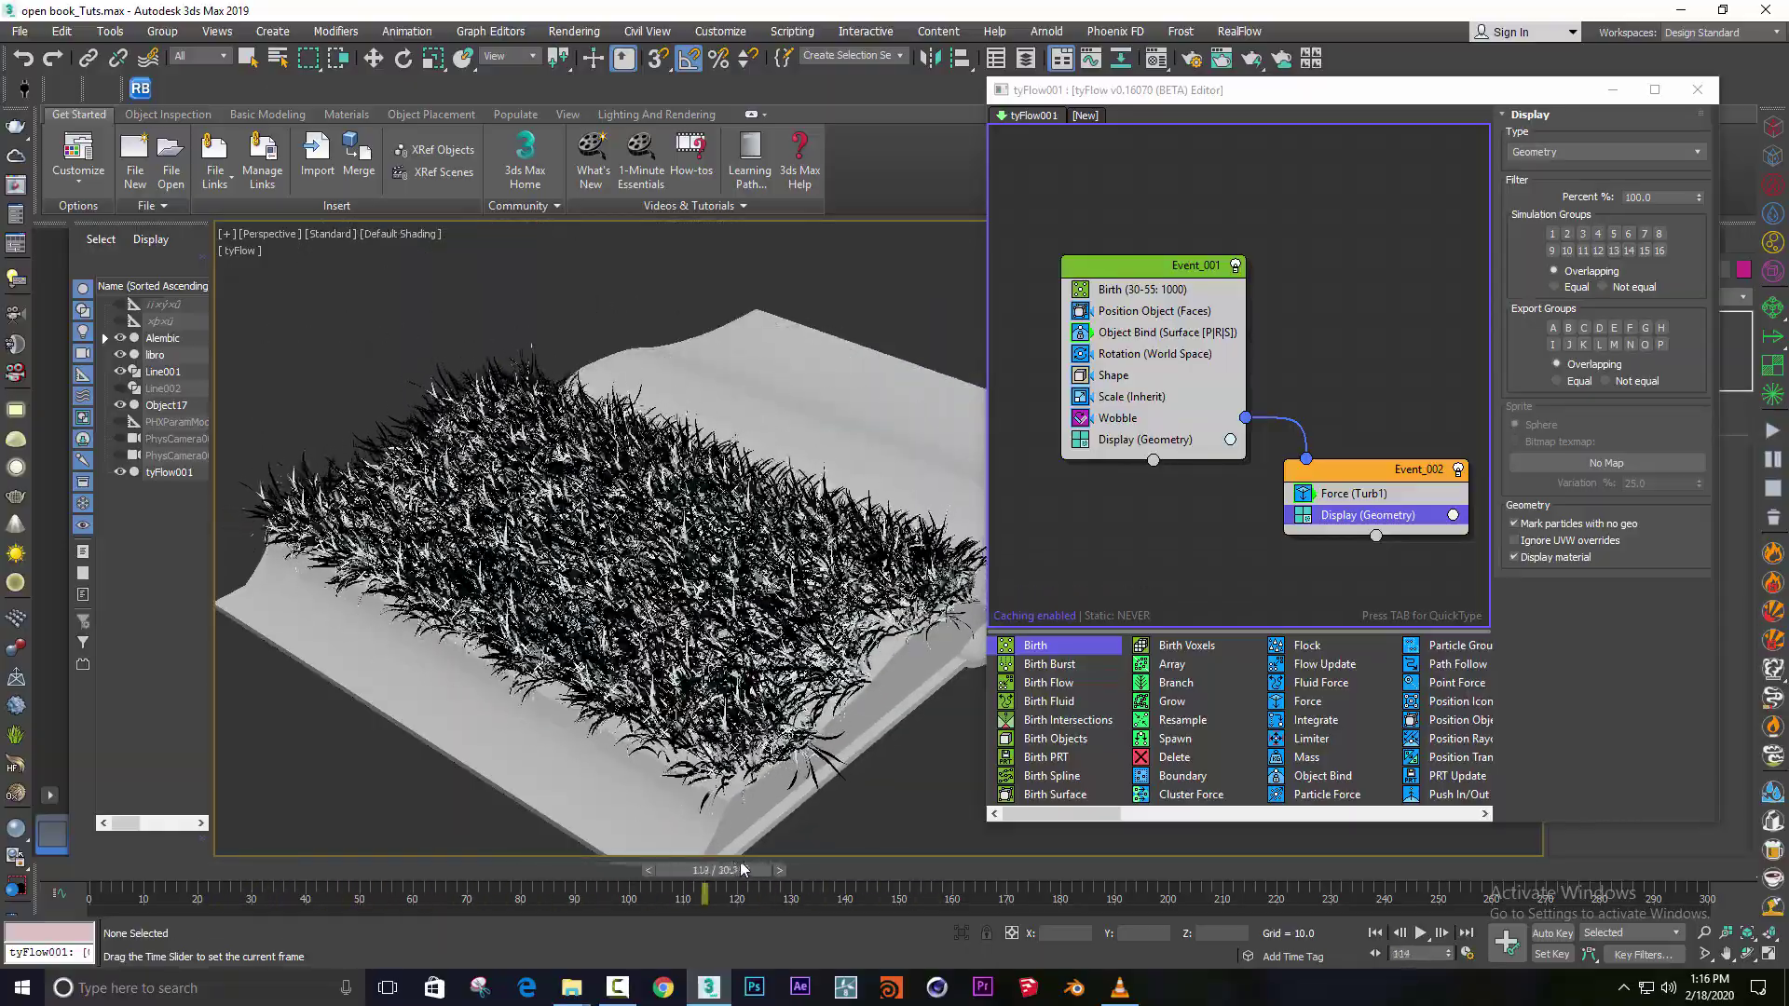
pyautogui.press('w')
pyautogui.scroll(-2, 654, 563)
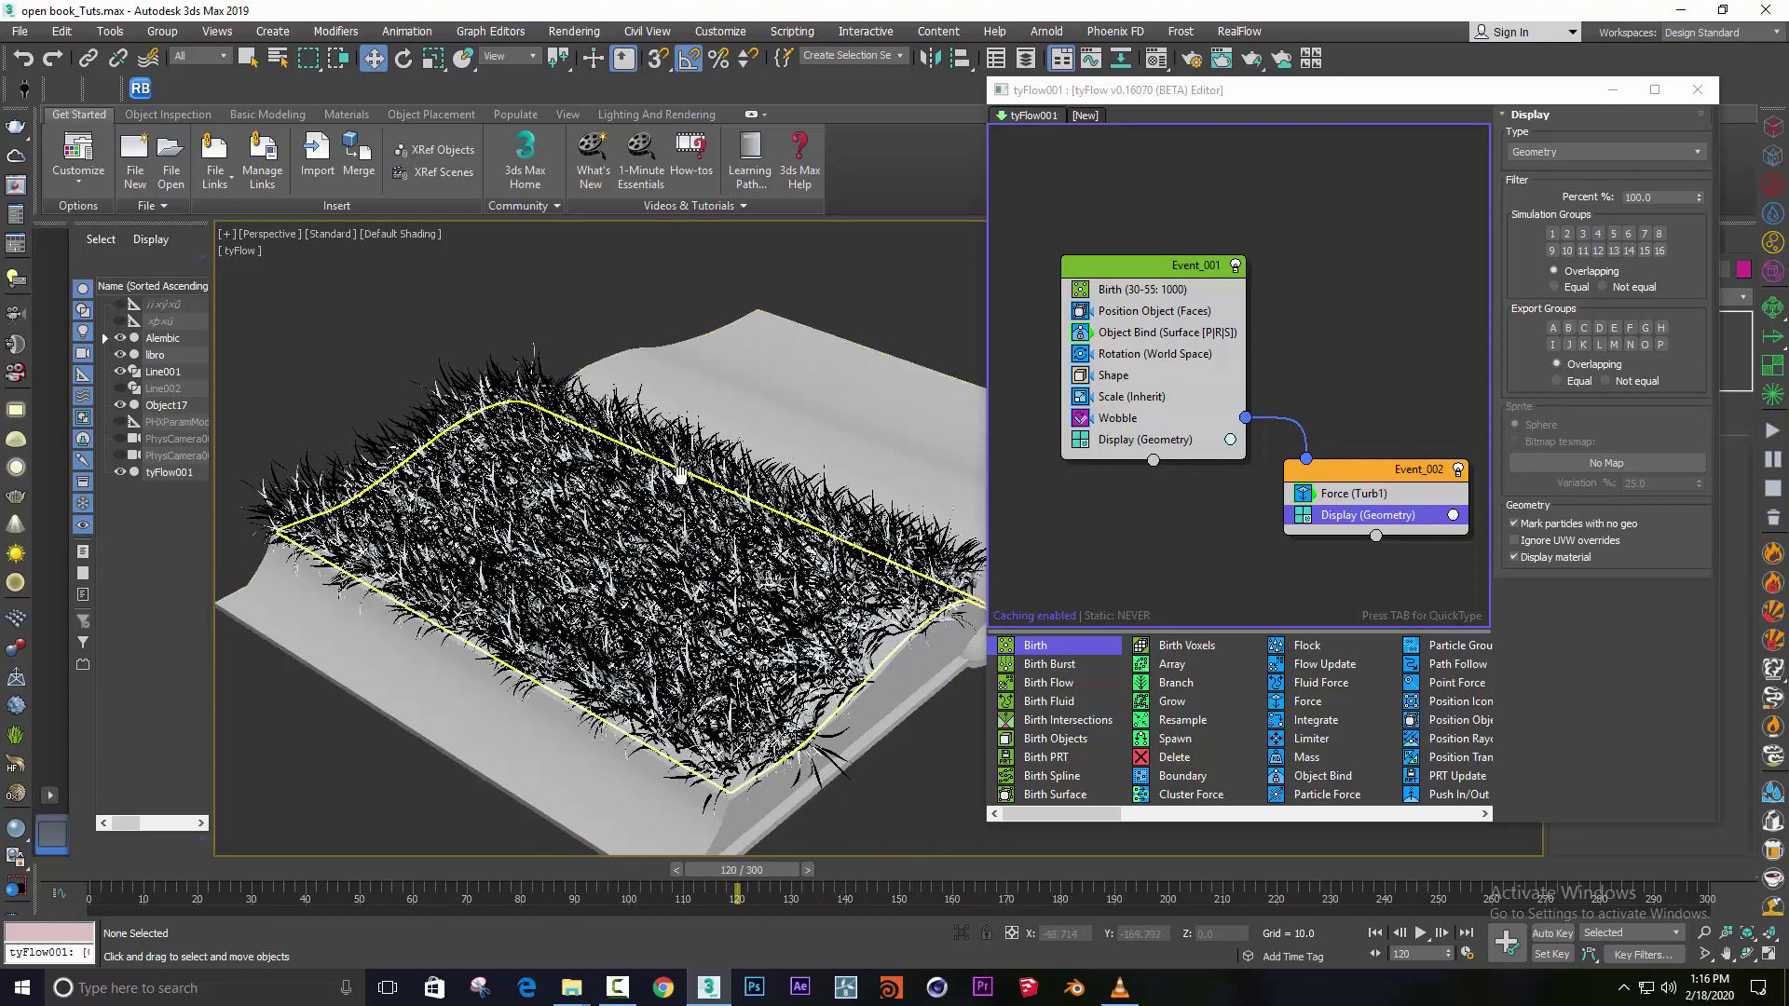
pyautogui.scroll(-3, 654, 563)
pyautogui.keyDown('alt'); pyautogui.moveTo(597, 559); pyautogui.dragTo(671, 549, button='middle'); pyautogui.keyUp('alt')
pyautogui.scroll(3, 671, 550)
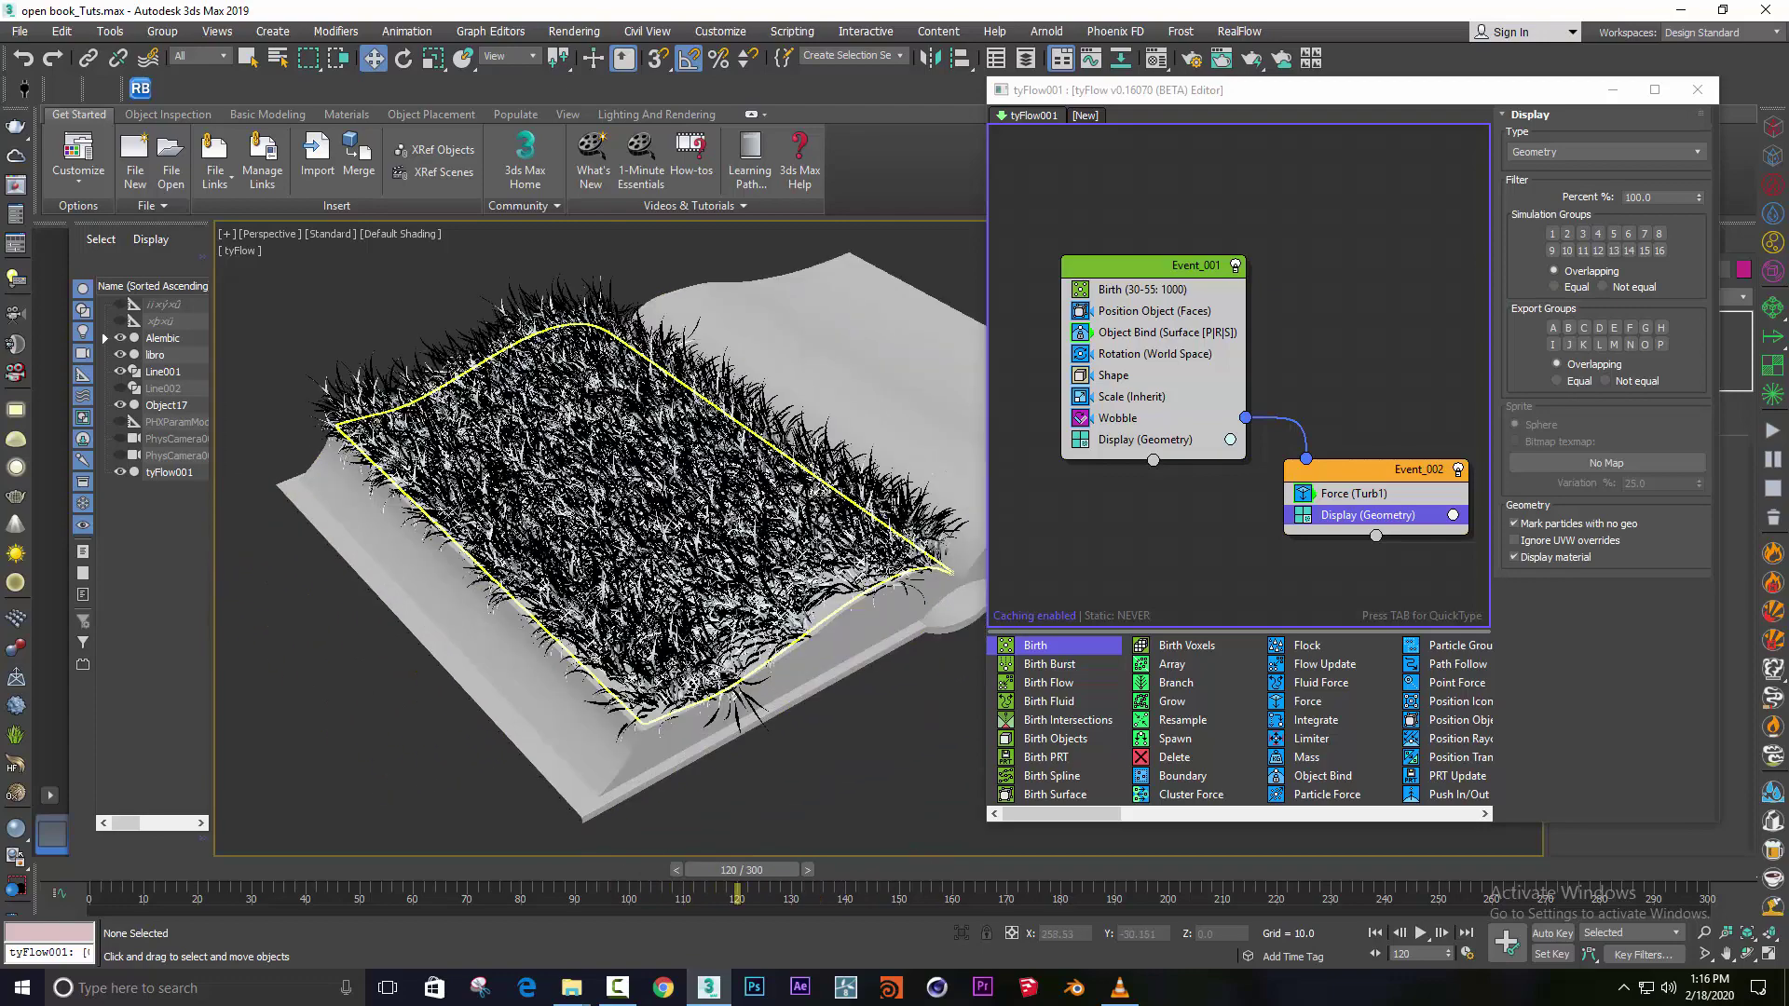
pyautogui.scroll(2, 671, 550)
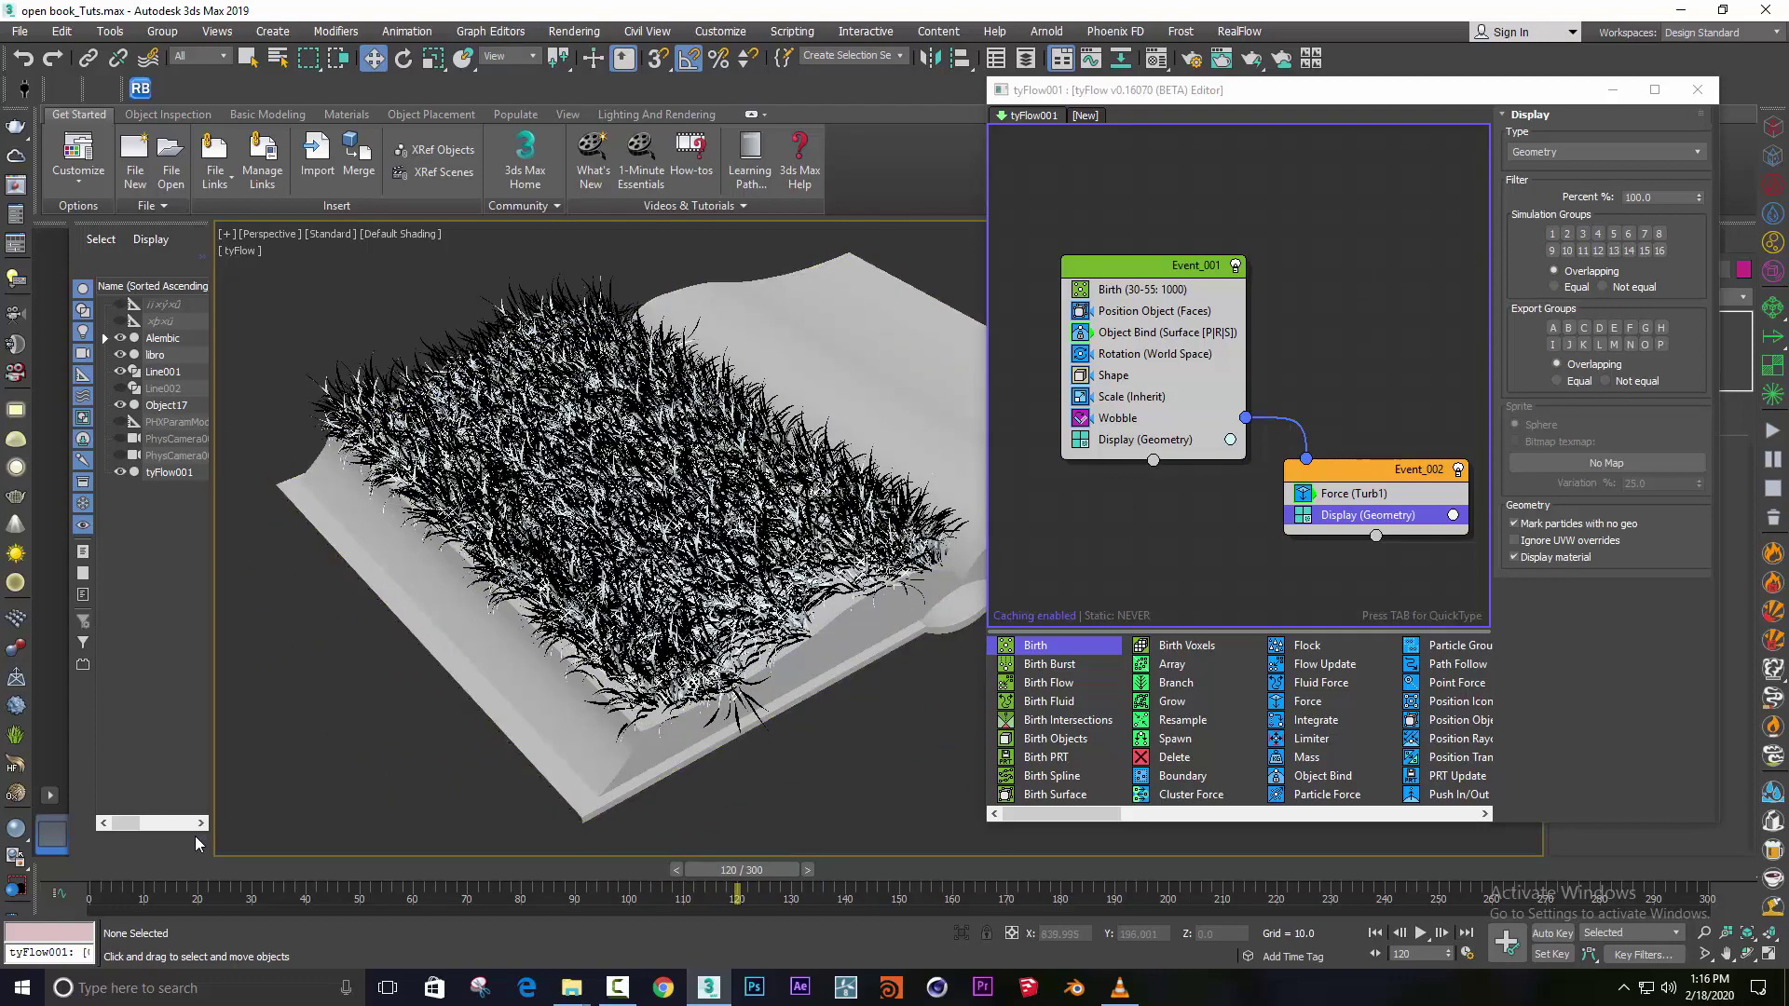
pyautogui.moveTo(742, 870)
pyautogui.mouseDown()
pyautogui.moveTo(534, 861)
pyautogui.moveTo(694, 869)
pyautogui.mouseUp()
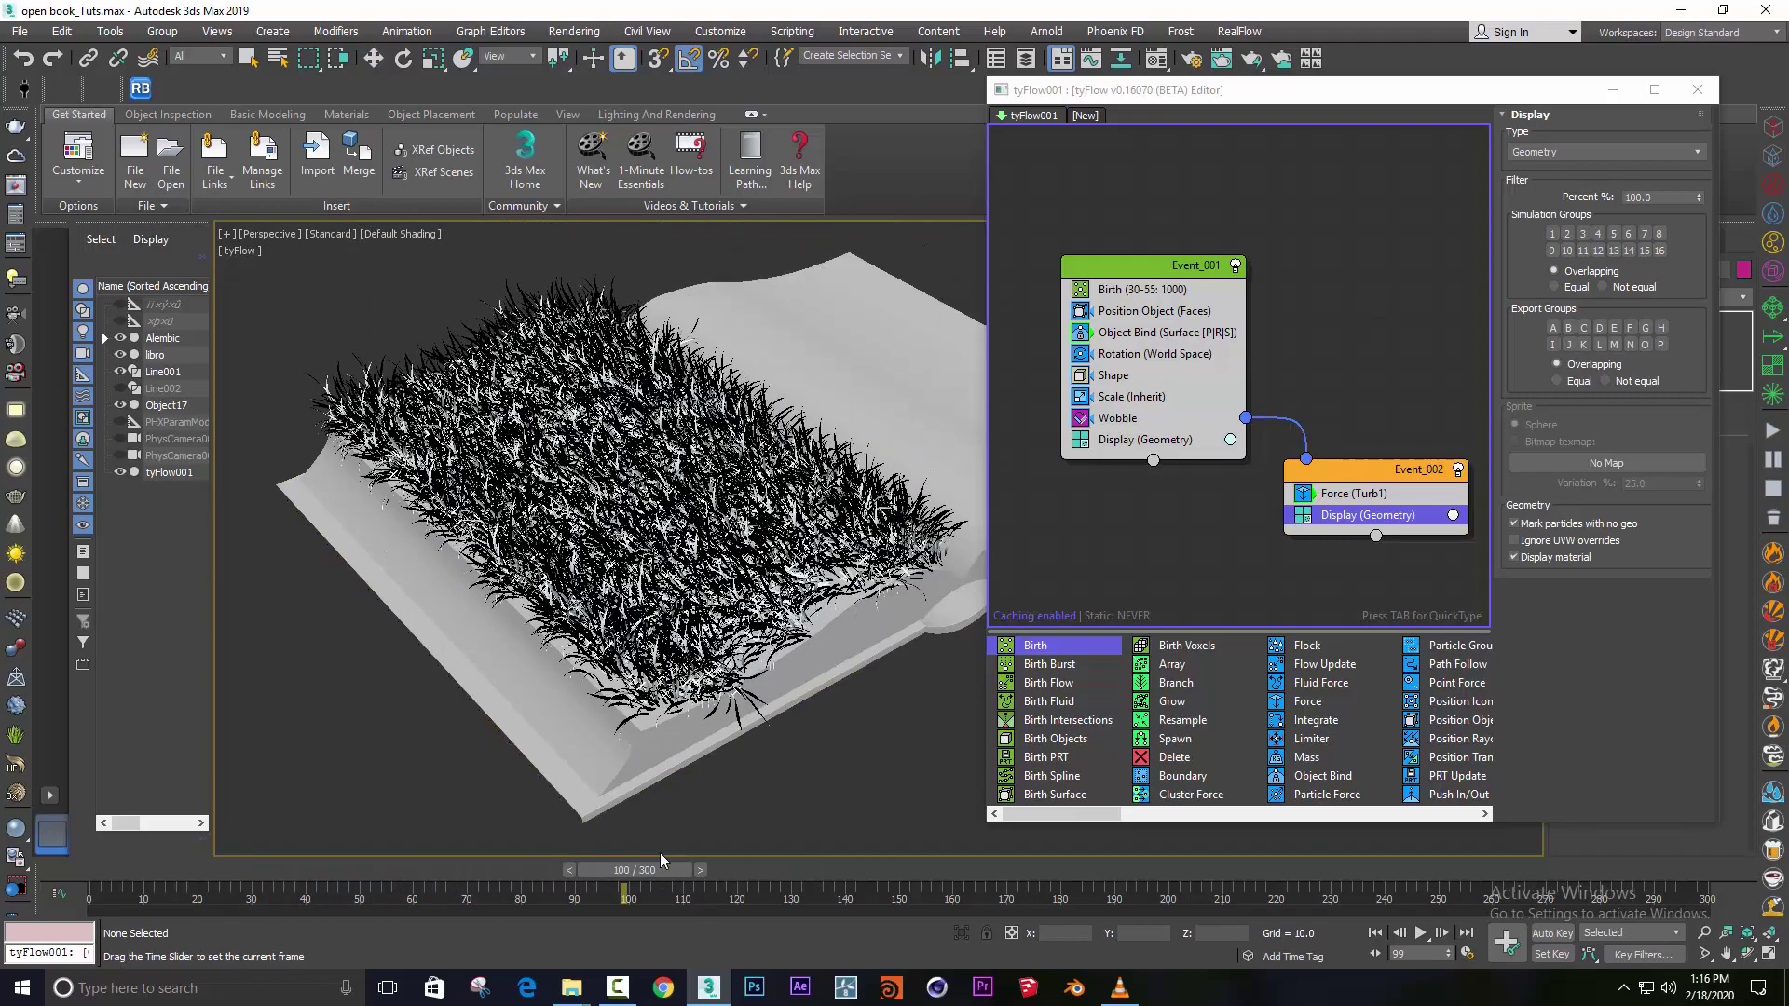
# Raise the Birth total in Event_001 to 2000 particles and preview the denser grass.
pyautogui.click(1149, 291)
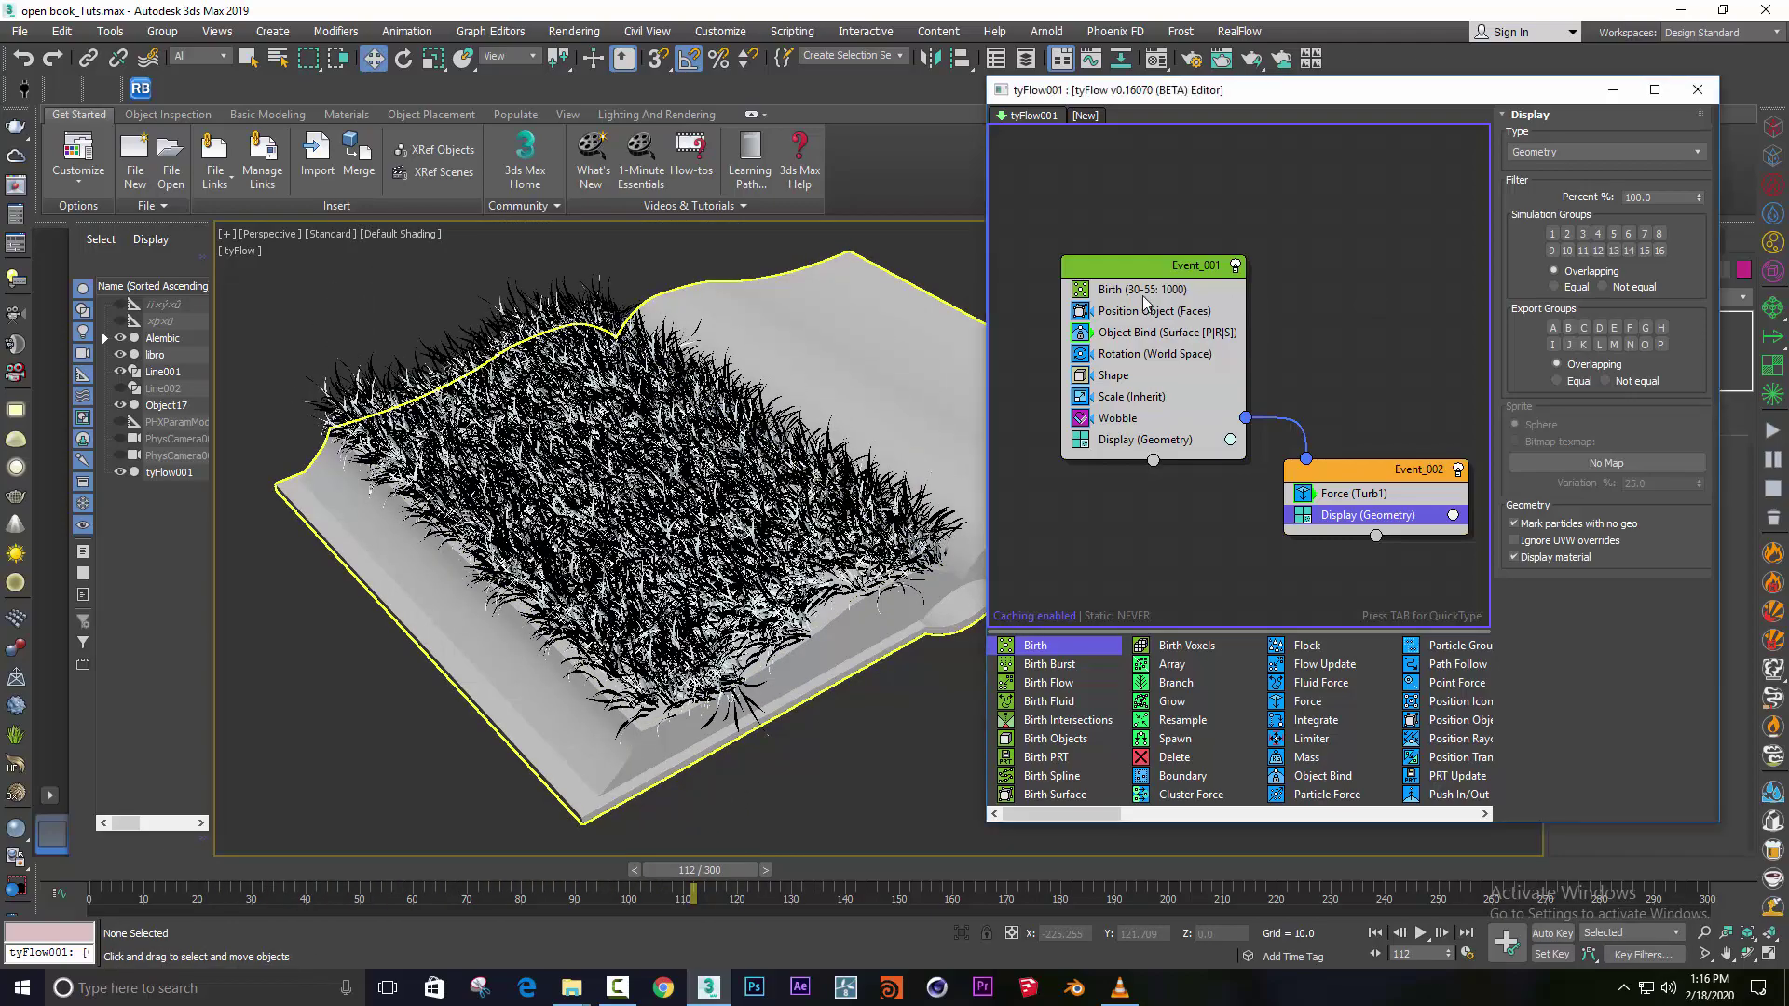
pyautogui.press('Return')
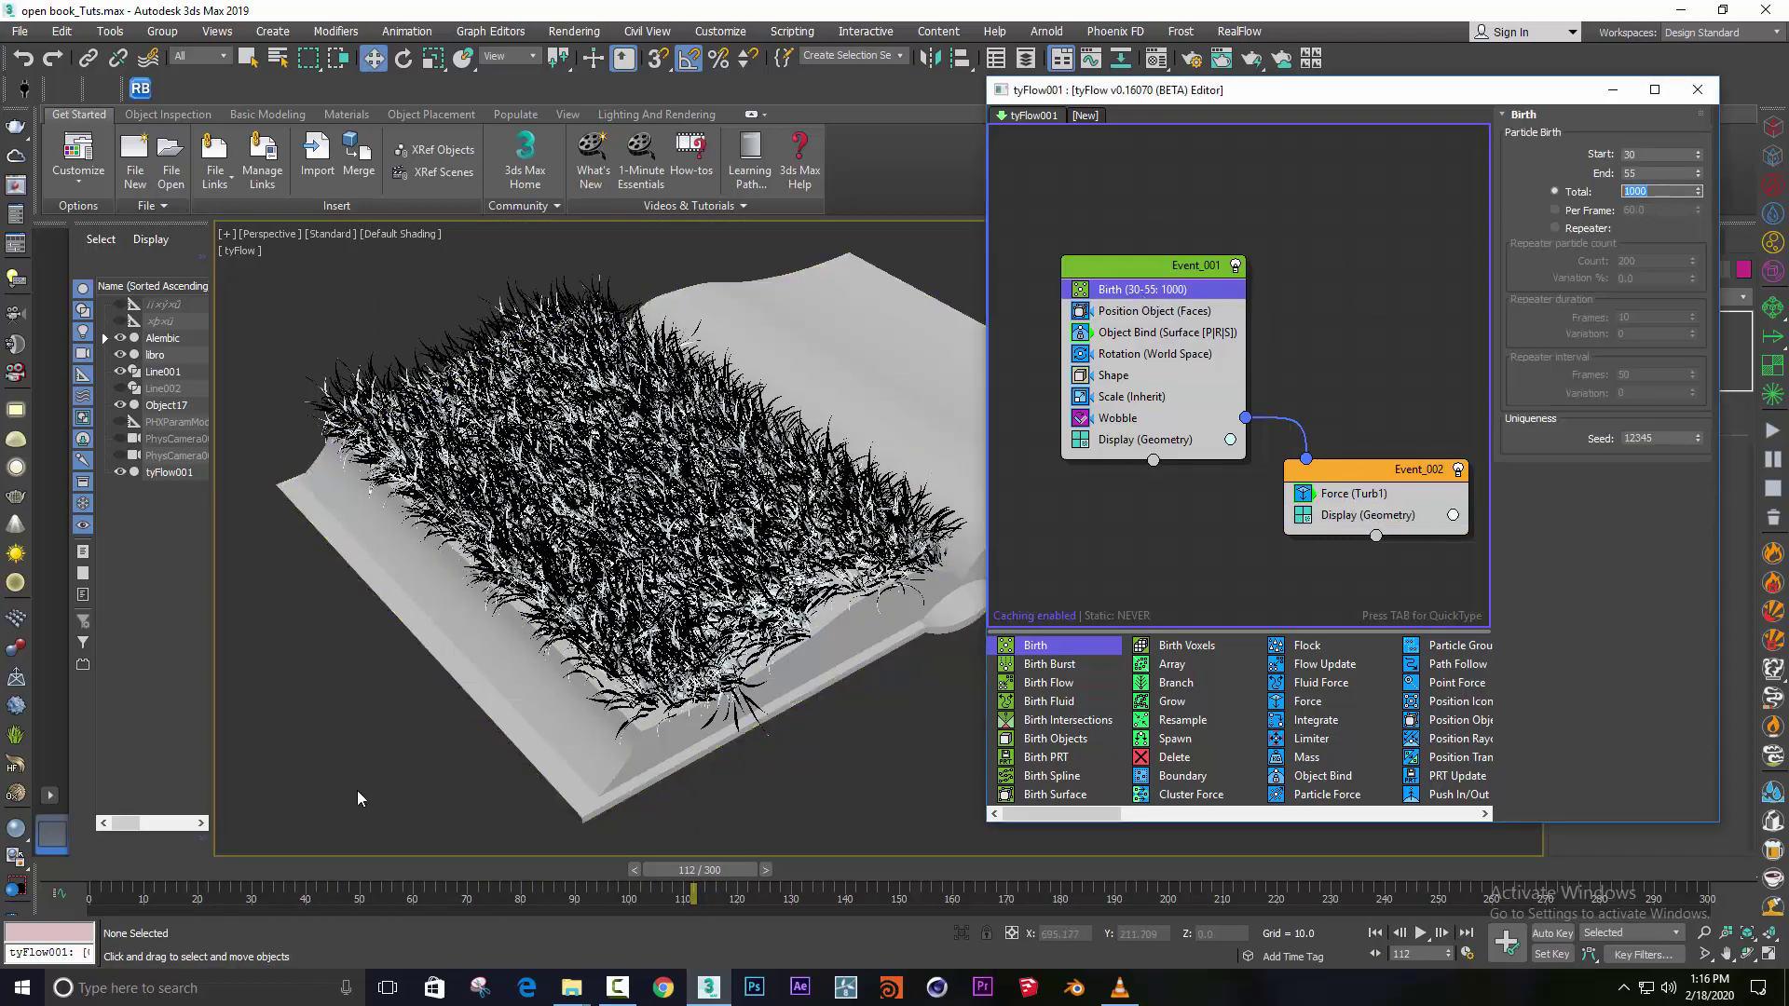
pyautogui.moveTo(694, 869); pyautogui.dragTo(132, 870)
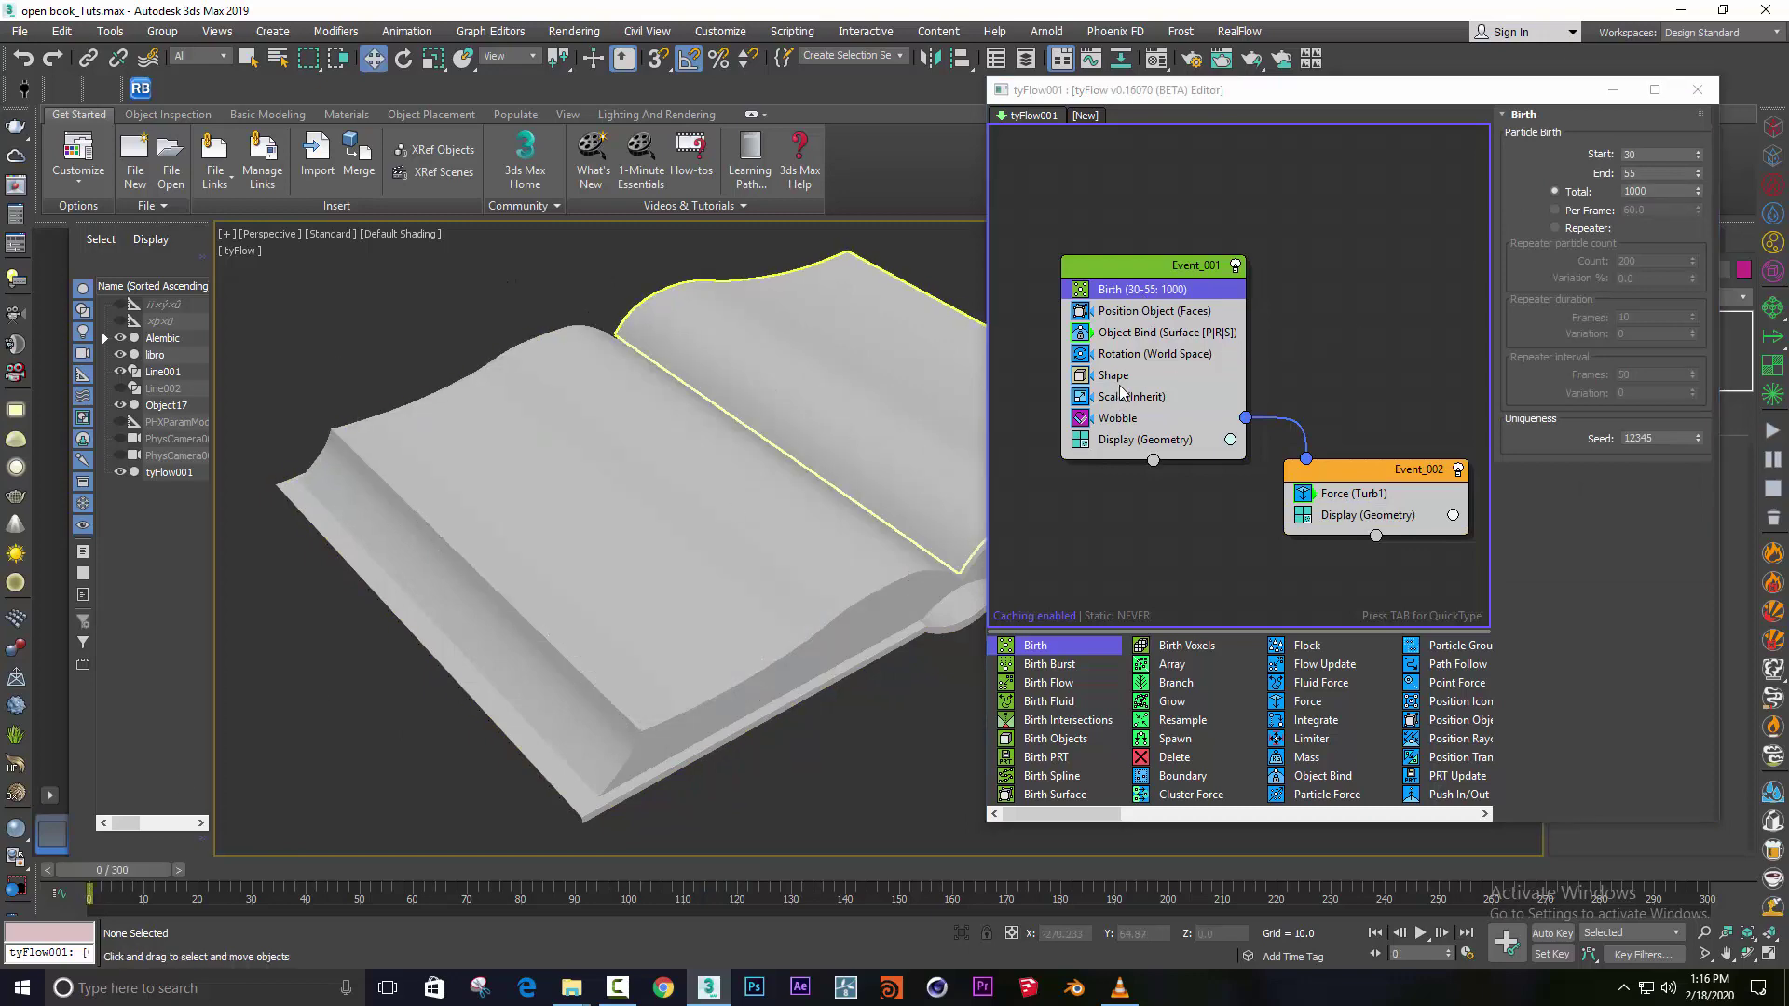
pyautogui.click(1643, 192)
pyautogui.write('2000')
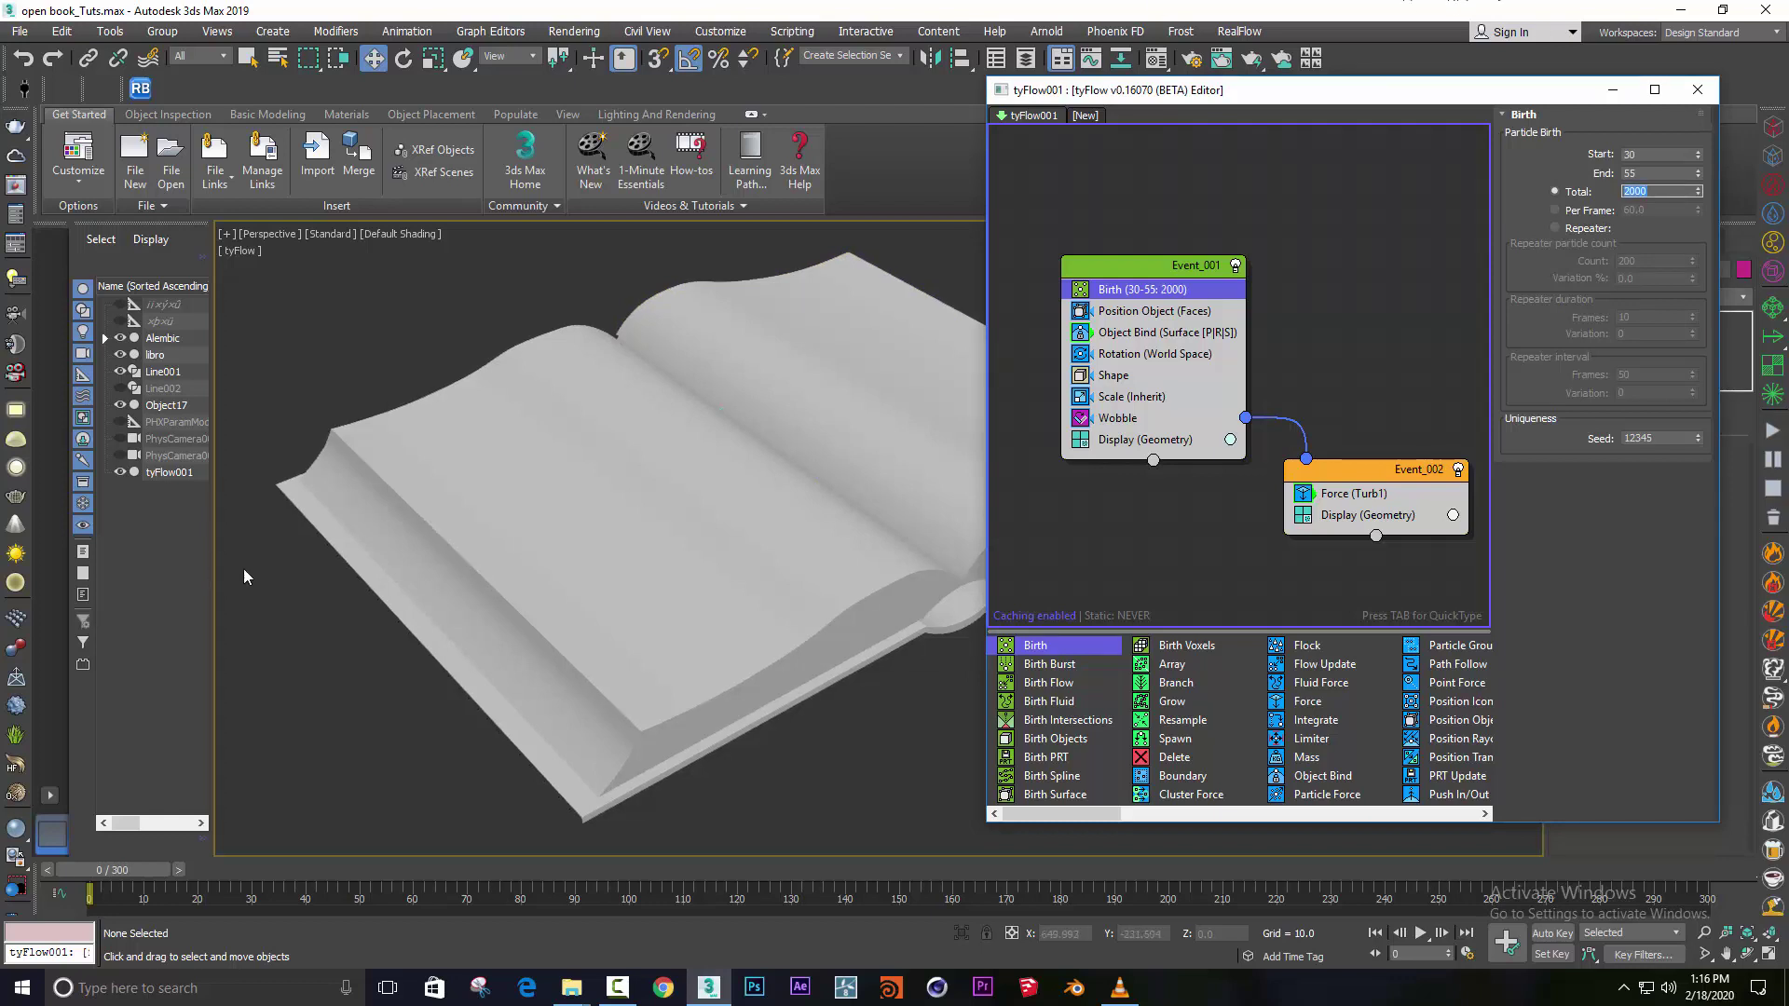
pyautogui.moveTo(116, 868)
pyautogui.mouseDown()
pyautogui.moveTo(751, 870)
pyautogui.moveTo(121, 870)
pyautogui.mouseUp()
# Lower the Wobble stiffness to 0.02 and preview the softer grass.
pyautogui.press('w')
pyautogui.click(1121, 420)
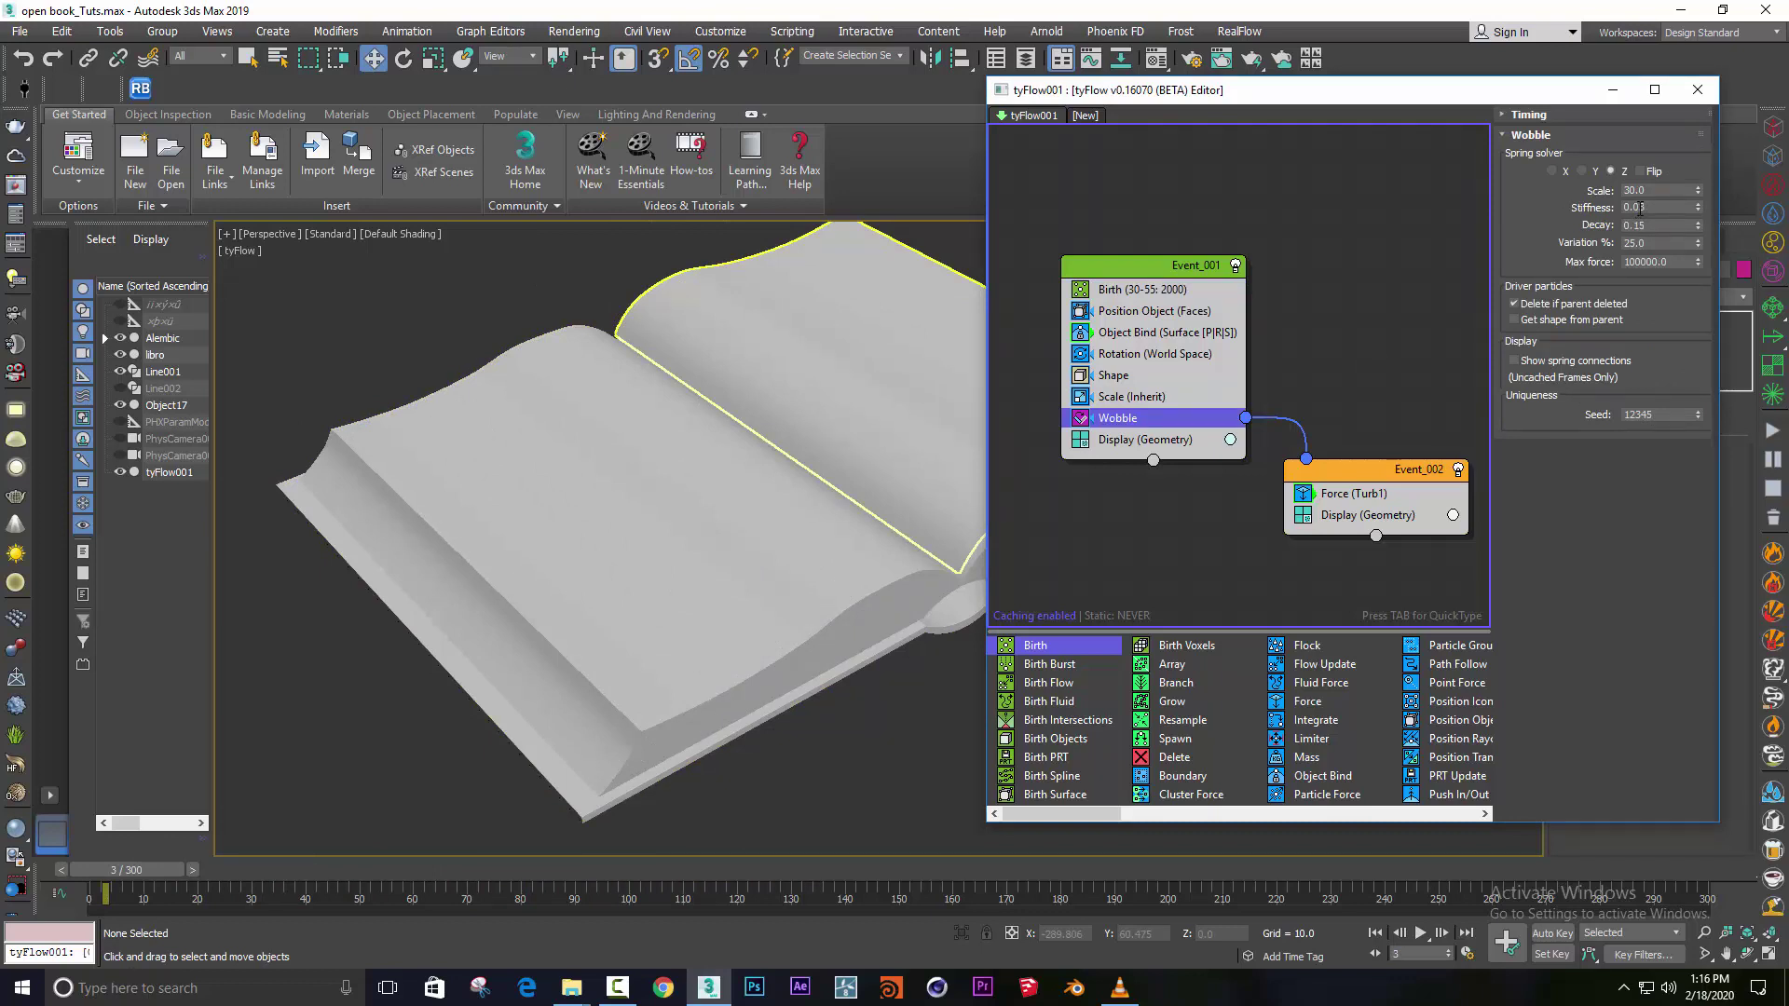
pyautogui.doubleClick(1650, 207)
pyautogui.write('0.02')
pyautogui.moveTo(131, 870)
pyautogui.mouseDown()
pyautogui.moveTo(764, 824)
pyautogui.moveTo(1035, 826)
pyautogui.mouseUp()
pyautogui.press('w')
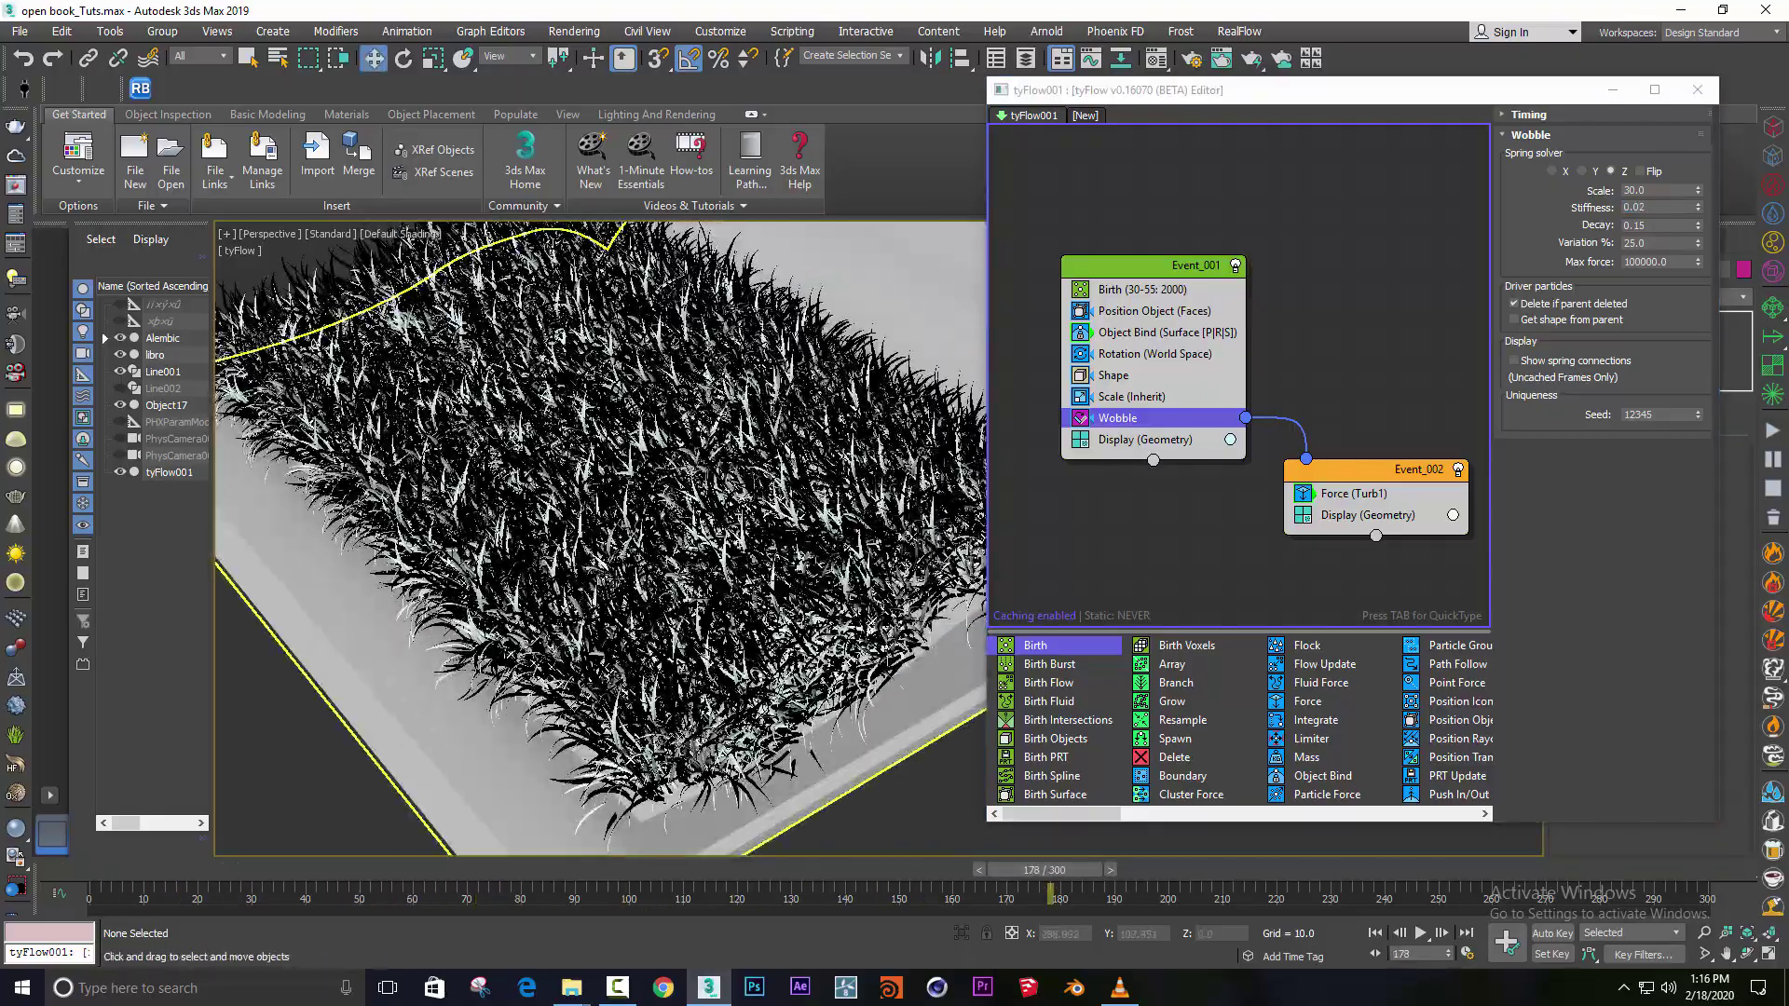
pyautogui.keyDown('alt'); pyautogui.moveTo(578, 559); pyautogui.dragTo(615, 583, button='middle'); pyautogui.keyUp('alt')
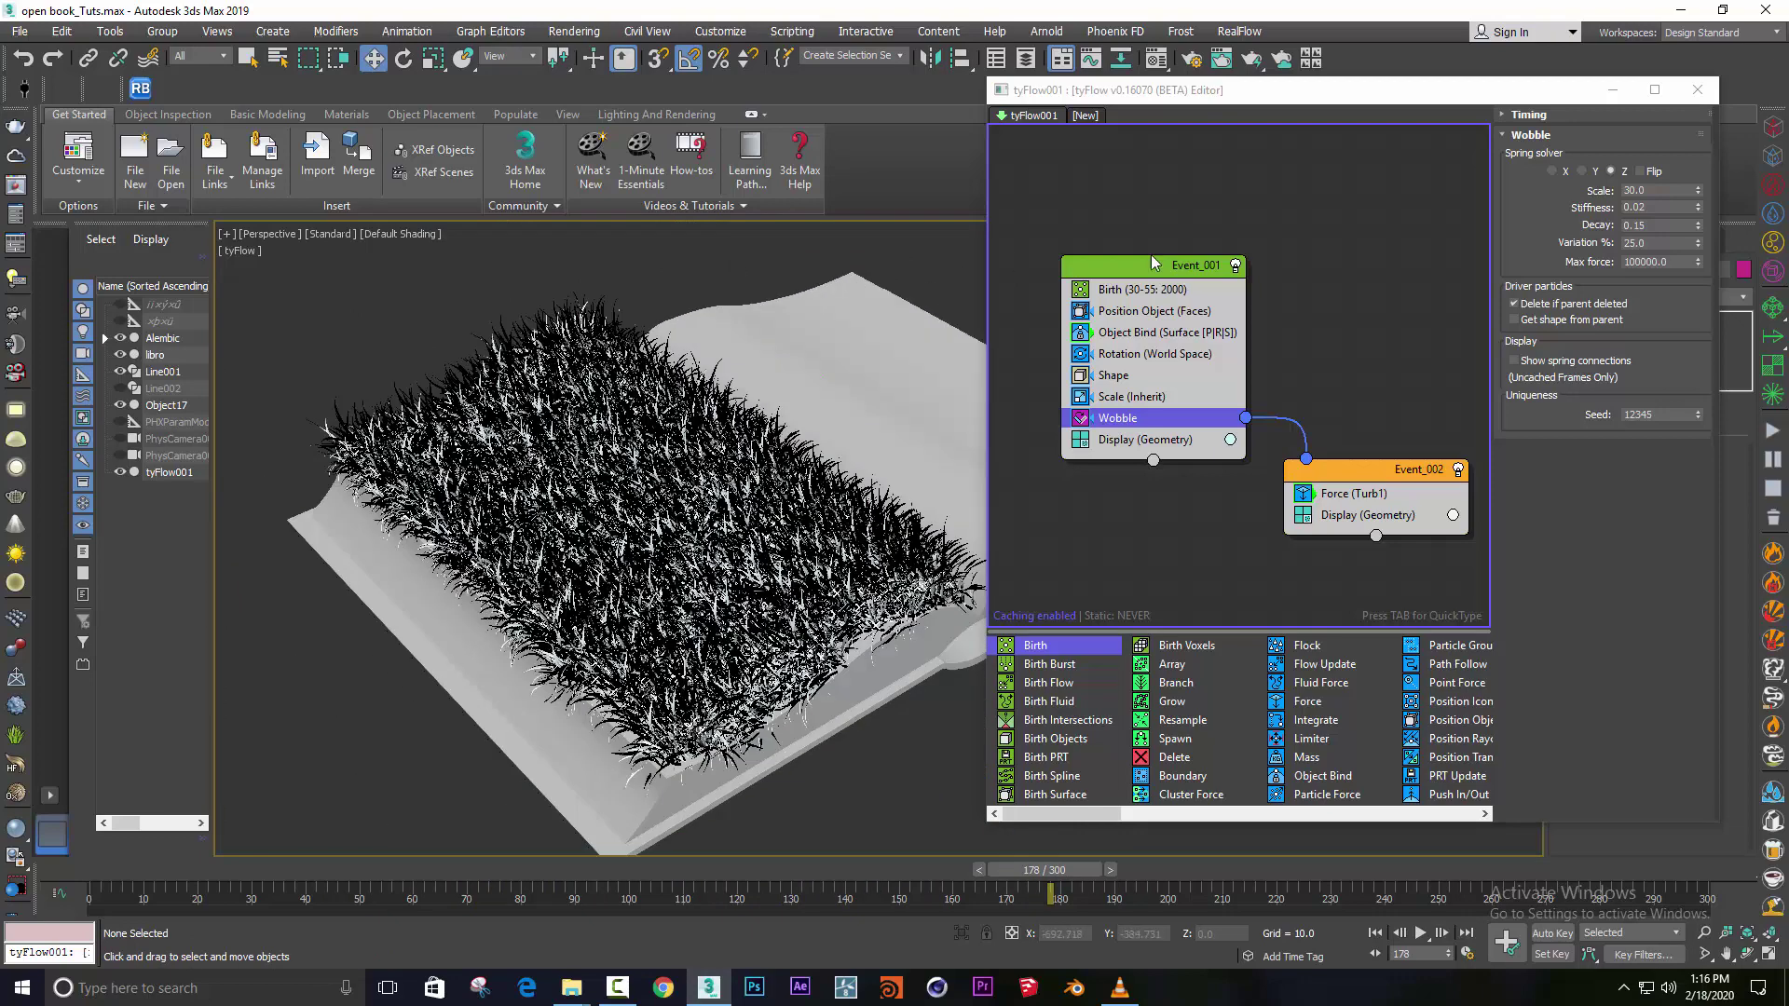
# Add a Material ID operator below Wobble in Event_001, set to assign IDs randomly.
pyautogui.moveTo(1264, 89); pyautogui.dragTo(1229, 80)
pyautogui.click(1305, 464)
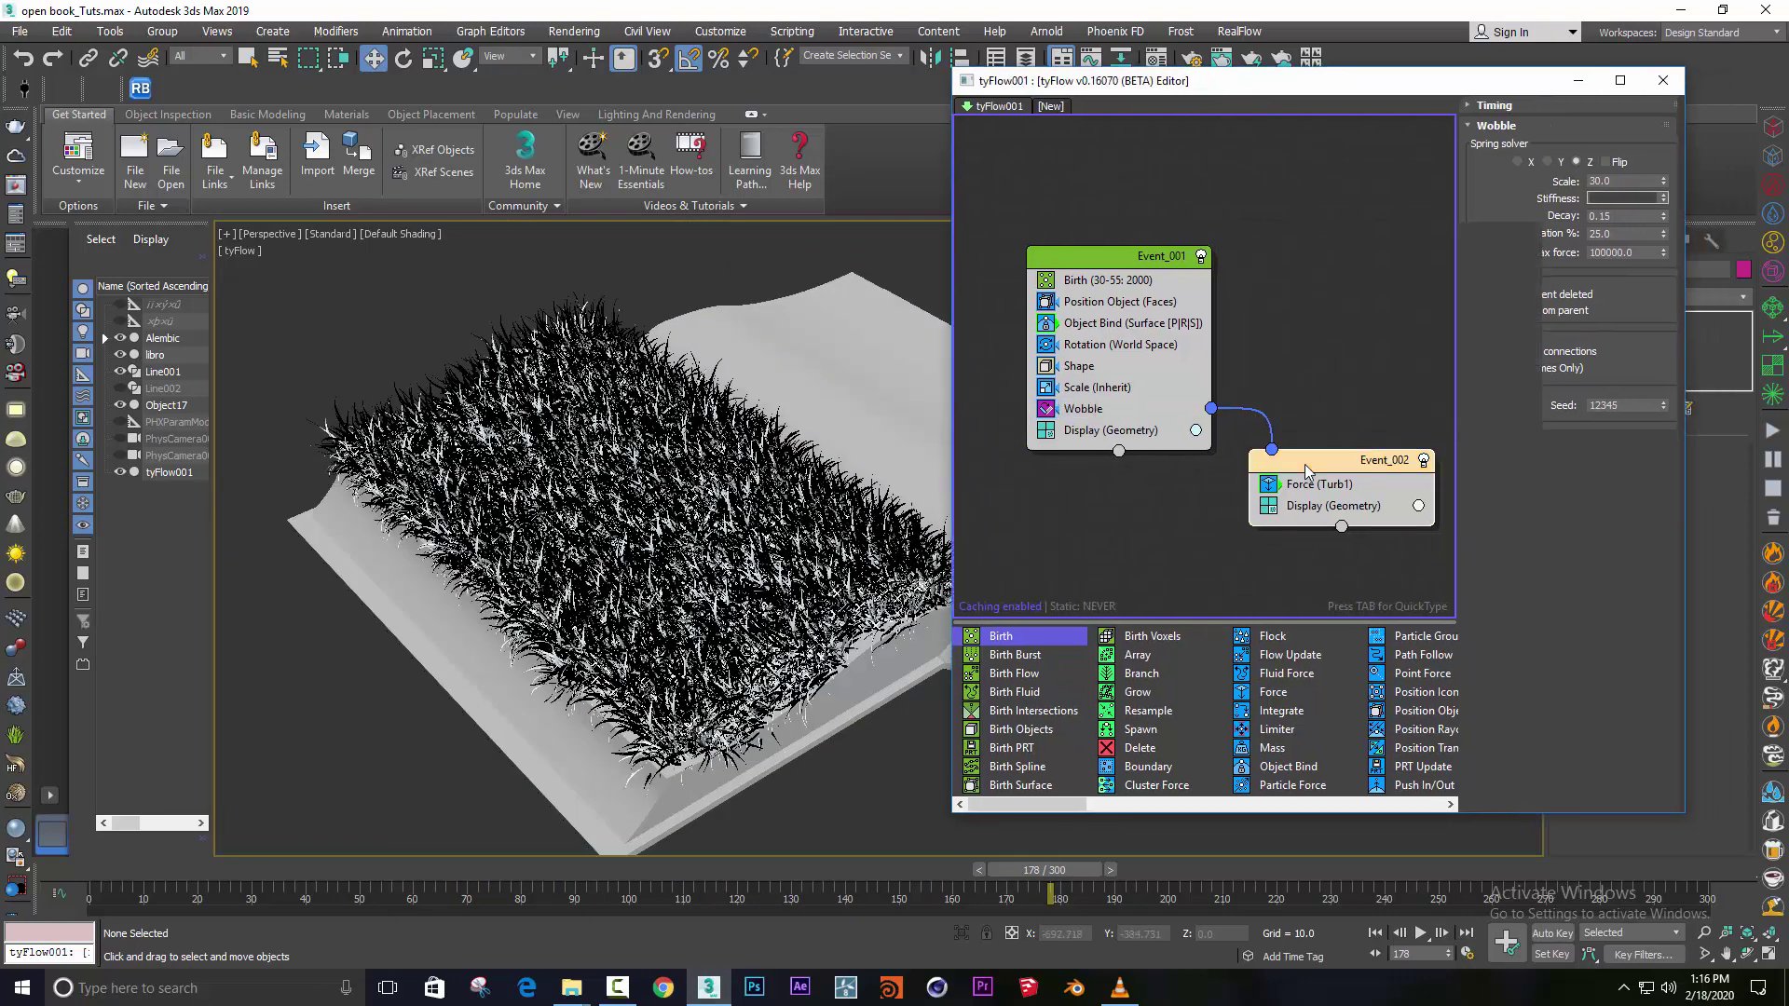
pyautogui.press('Tab')
pyautogui.write('ma')
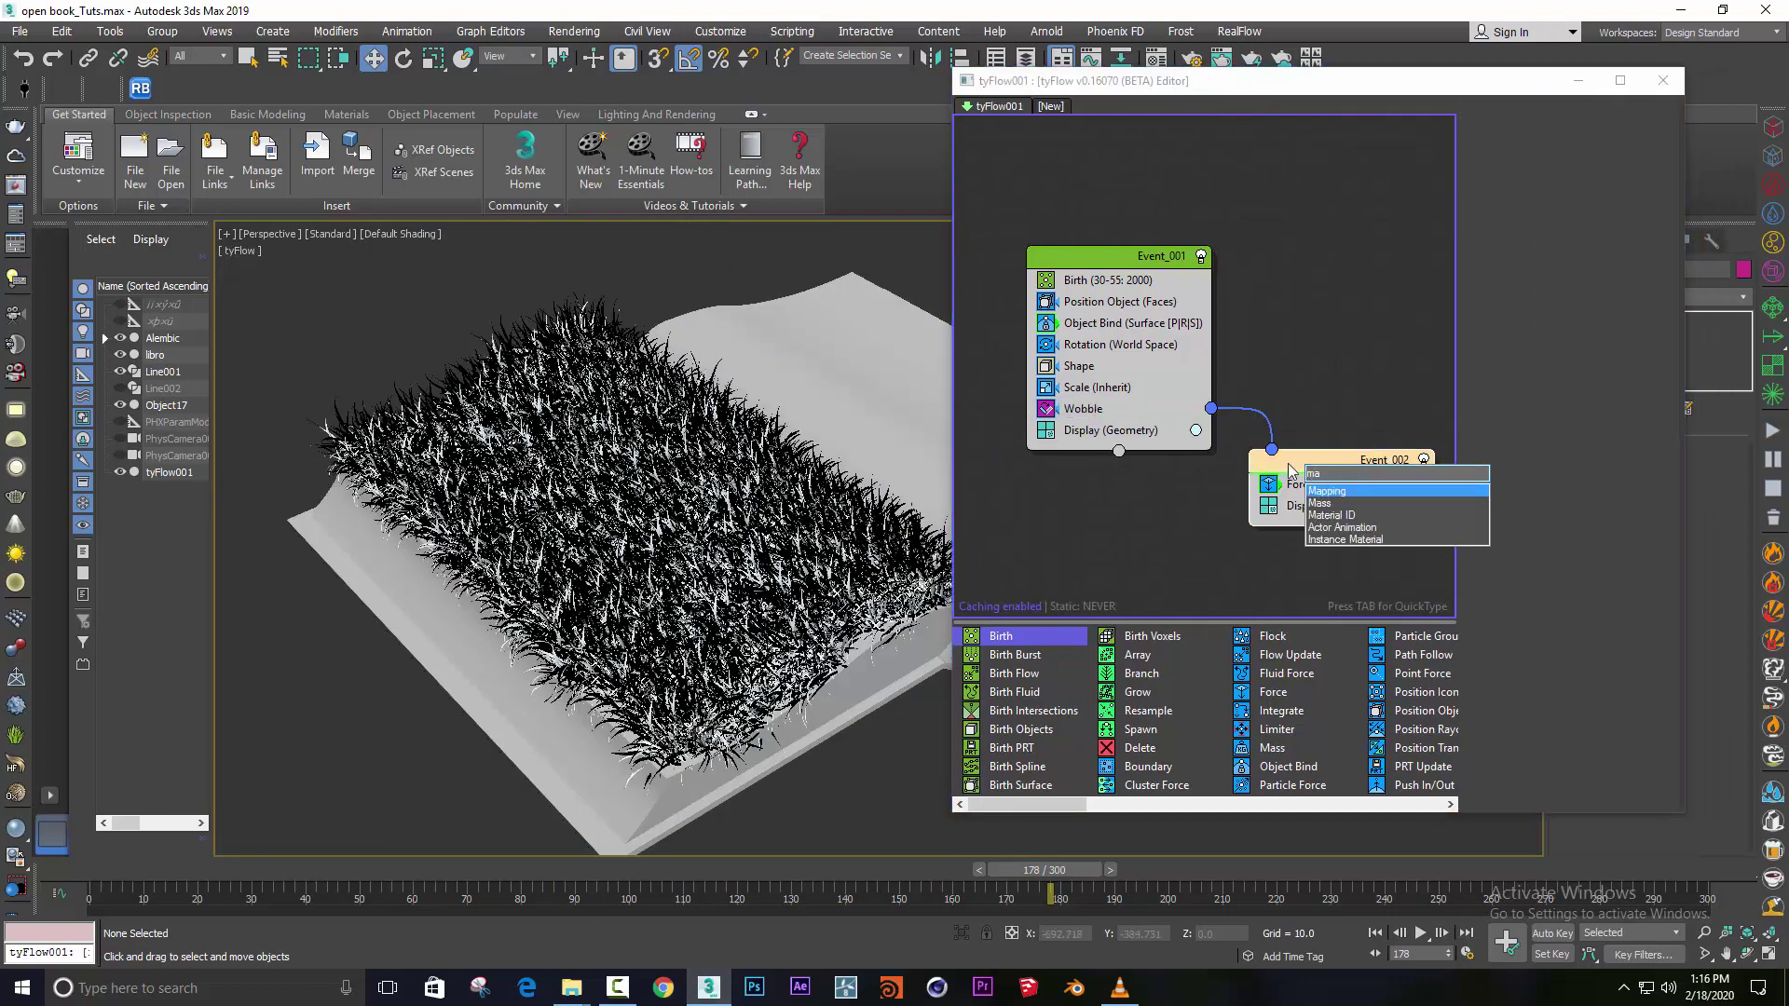
pyautogui.press('Escape')
pyautogui.click(1082, 261)
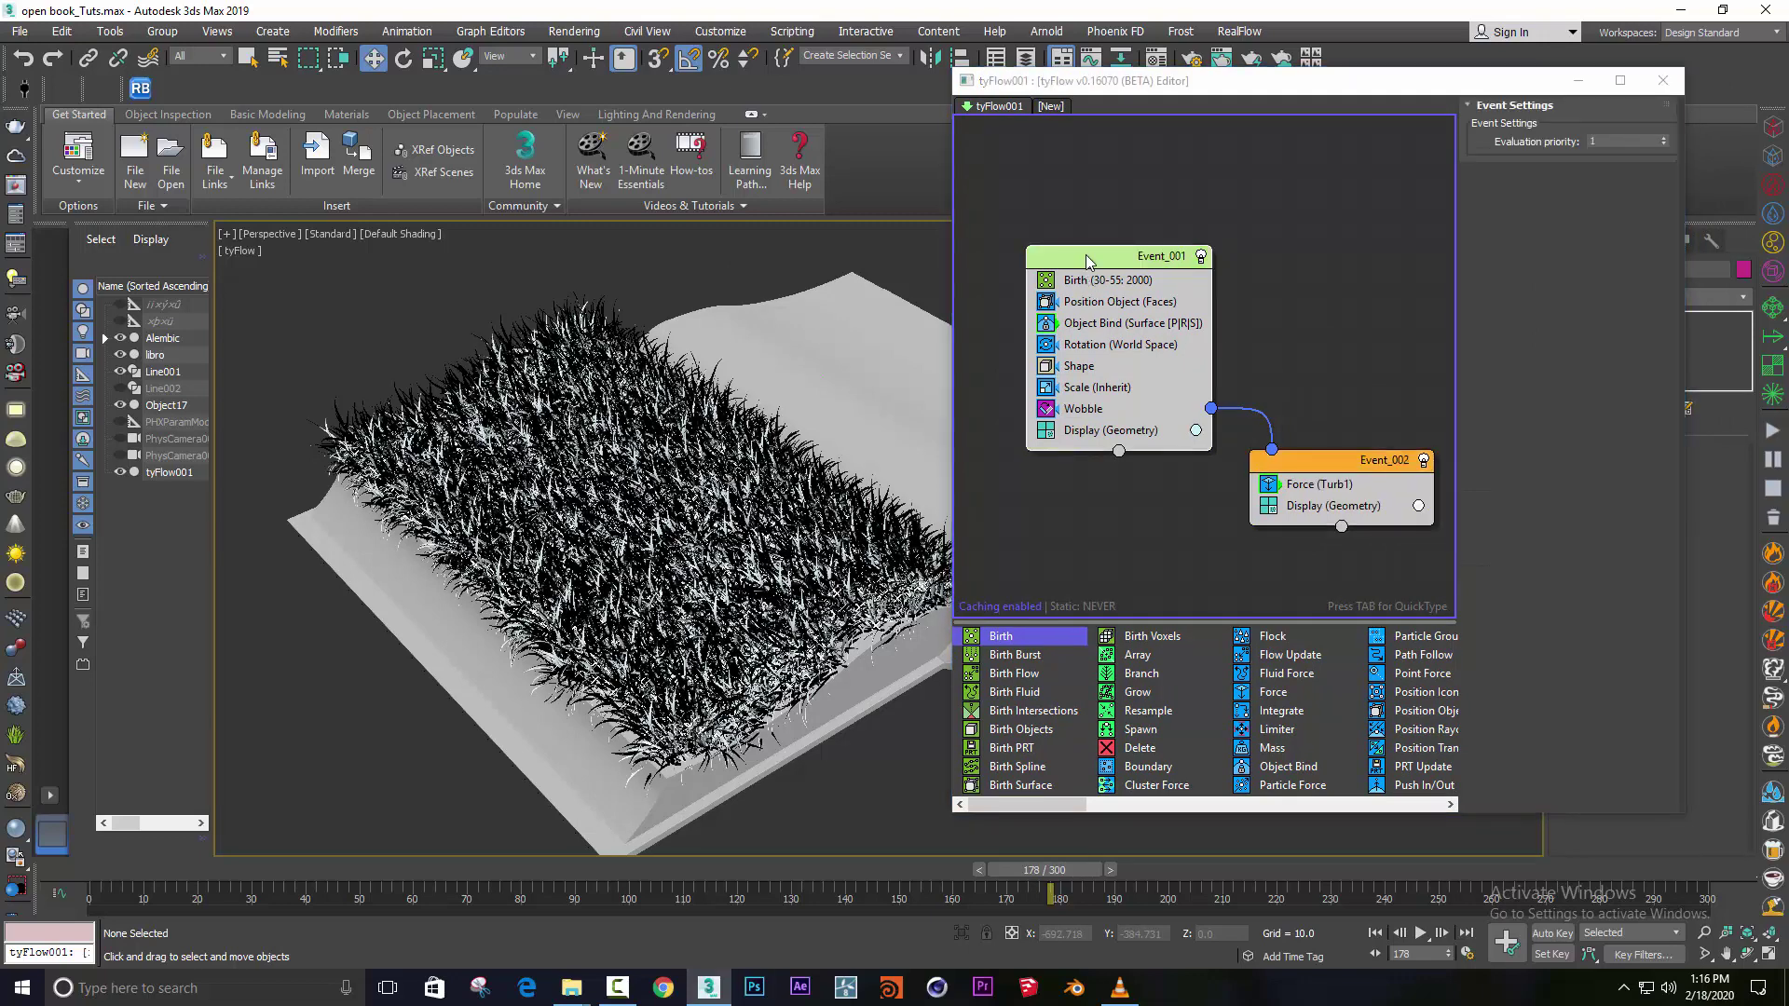
pyautogui.press('Tab')
pyautogui.write('mat')
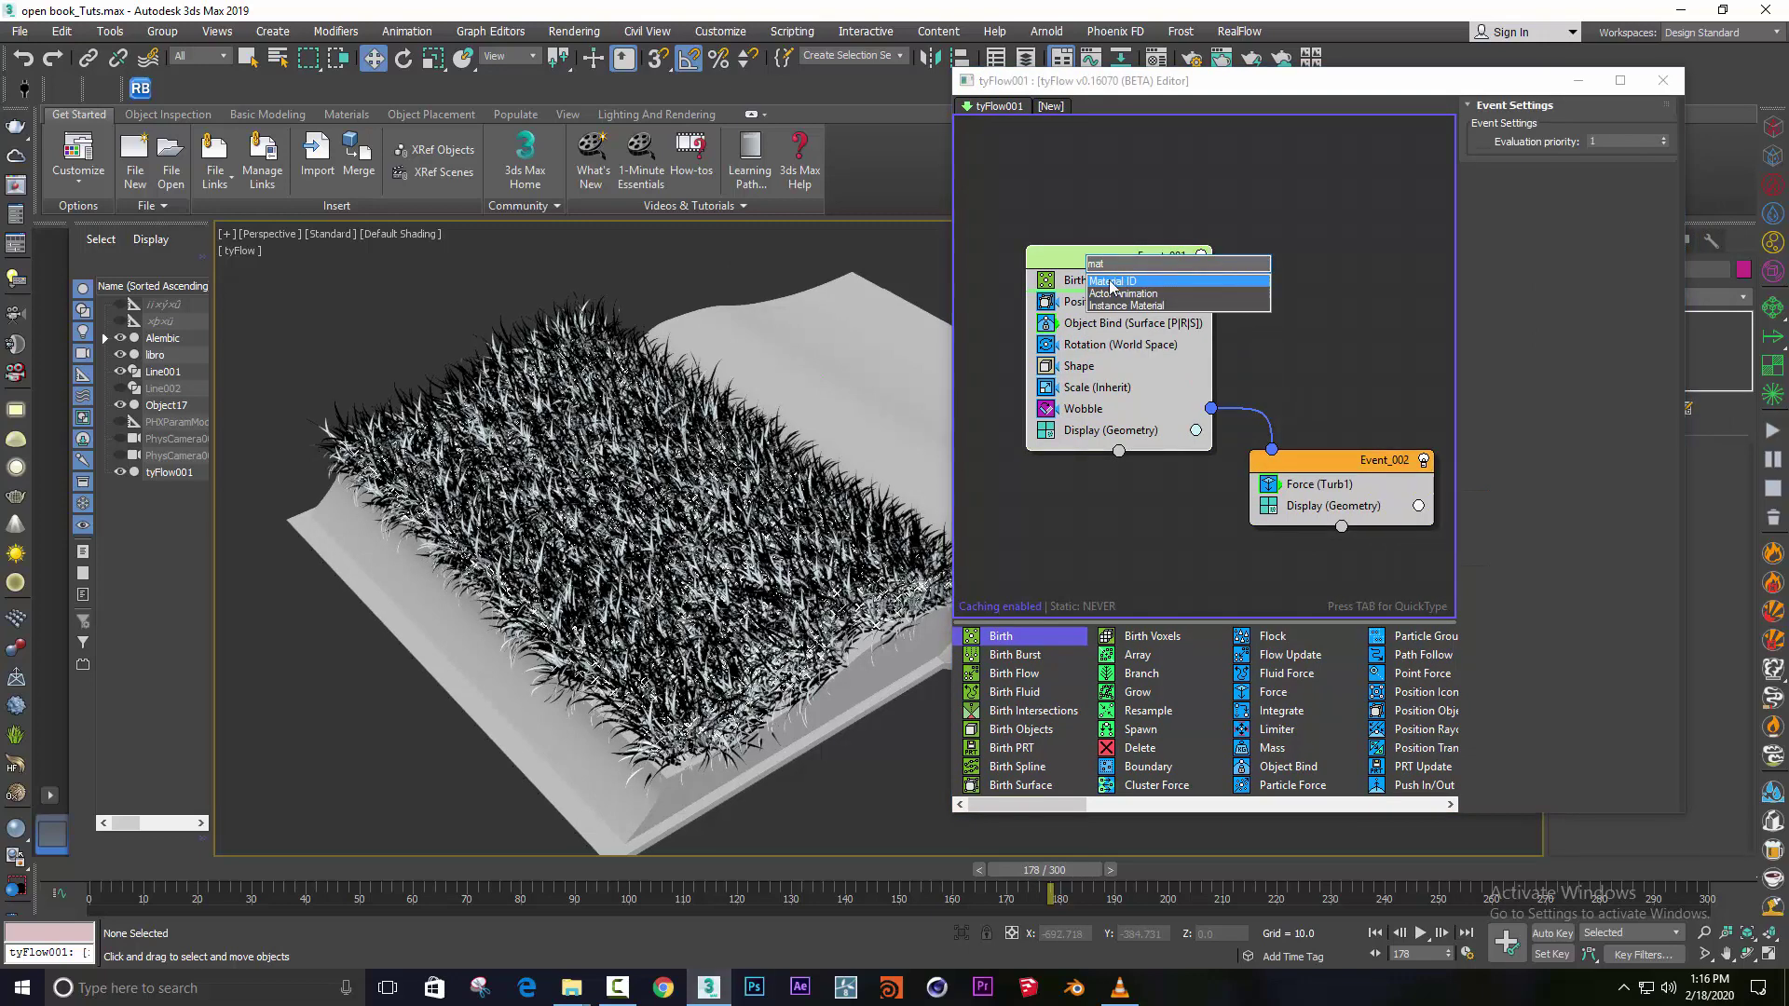
pyautogui.click(1110, 286)
pyautogui.moveTo(1070, 304); pyautogui.dragTo(1092, 438)
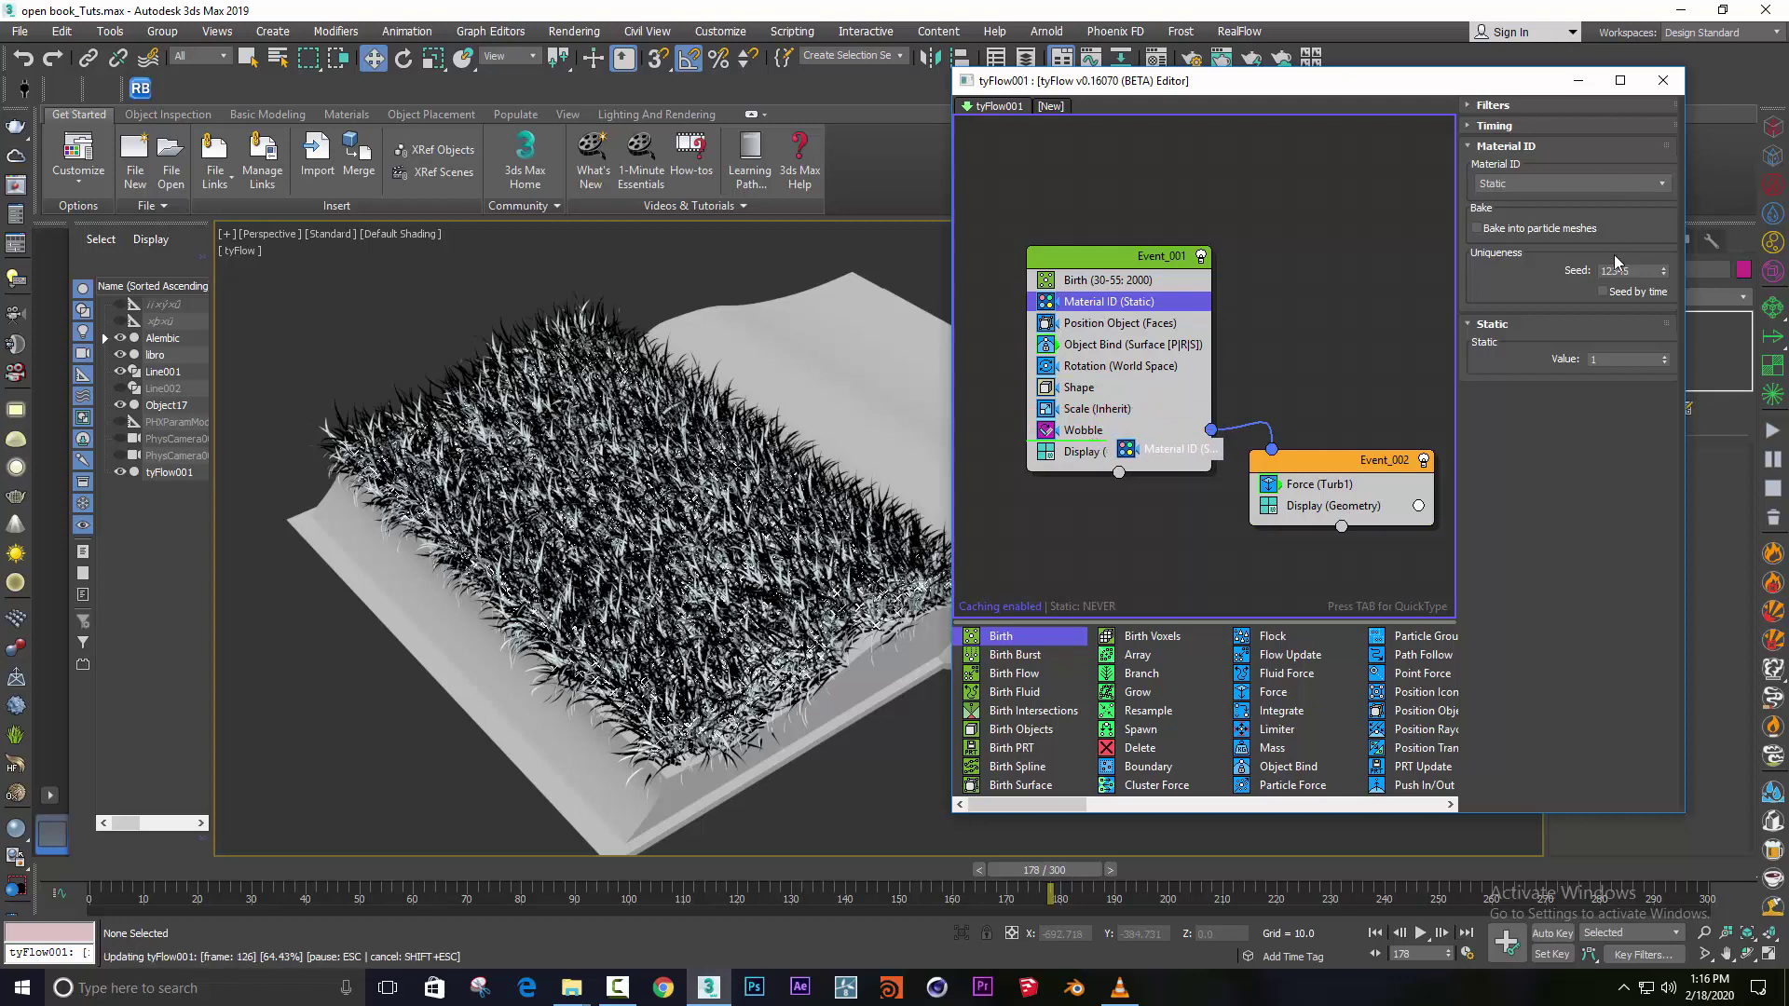
pyautogui.click(1538, 184)
pyautogui.click(1510, 211)
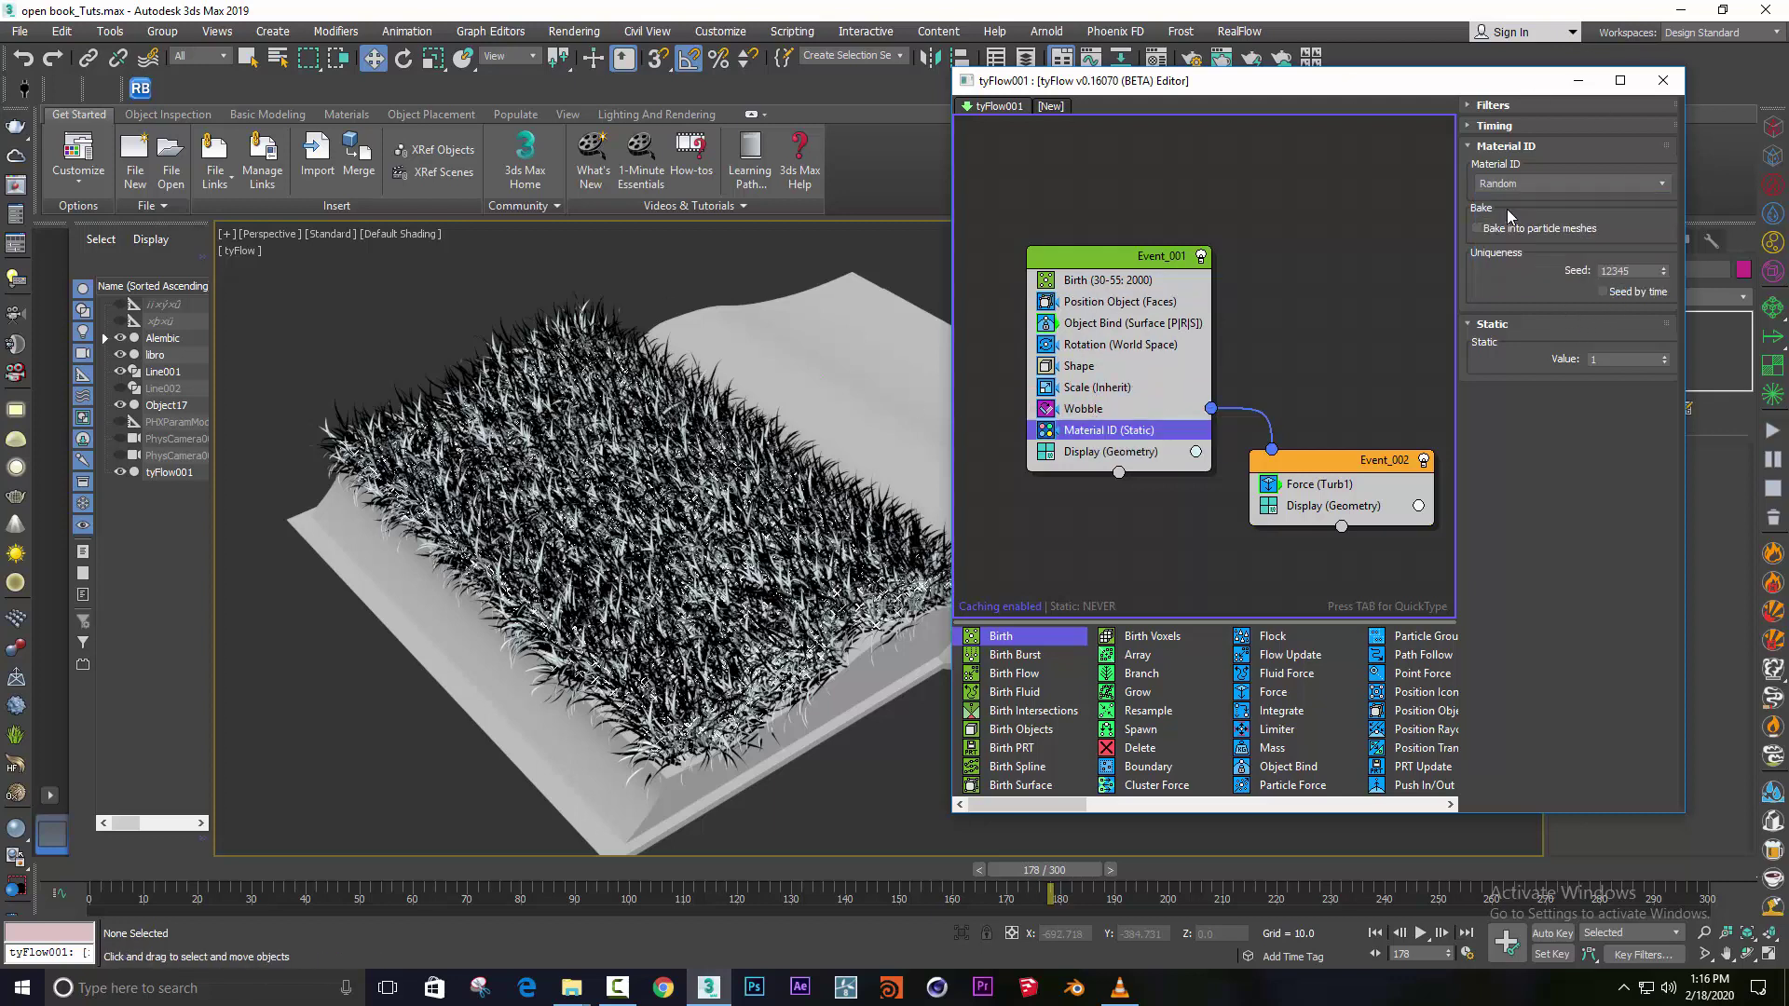
pyautogui.moveTo(1091, 87); pyautogui.dragTo(1098, 151)
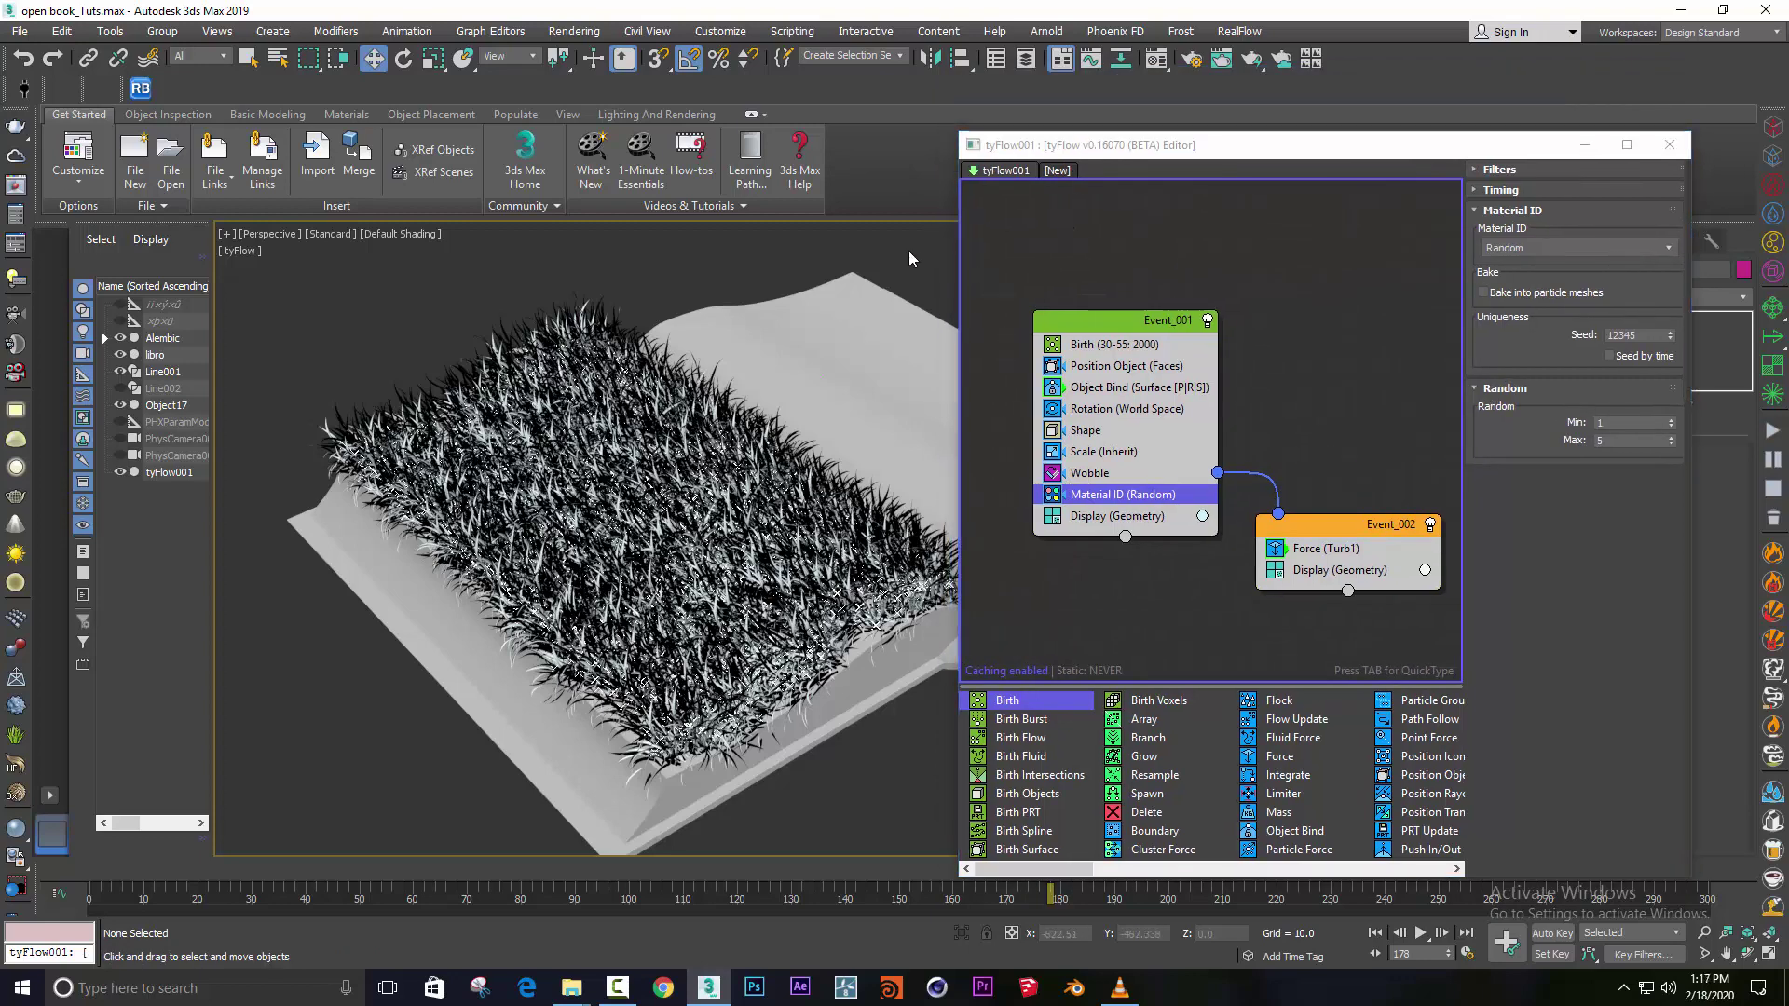
# Turn an empty sample slot into Multi/Sub-Object material '09 - Default', discarding the old material.
pyautogui.press('m')
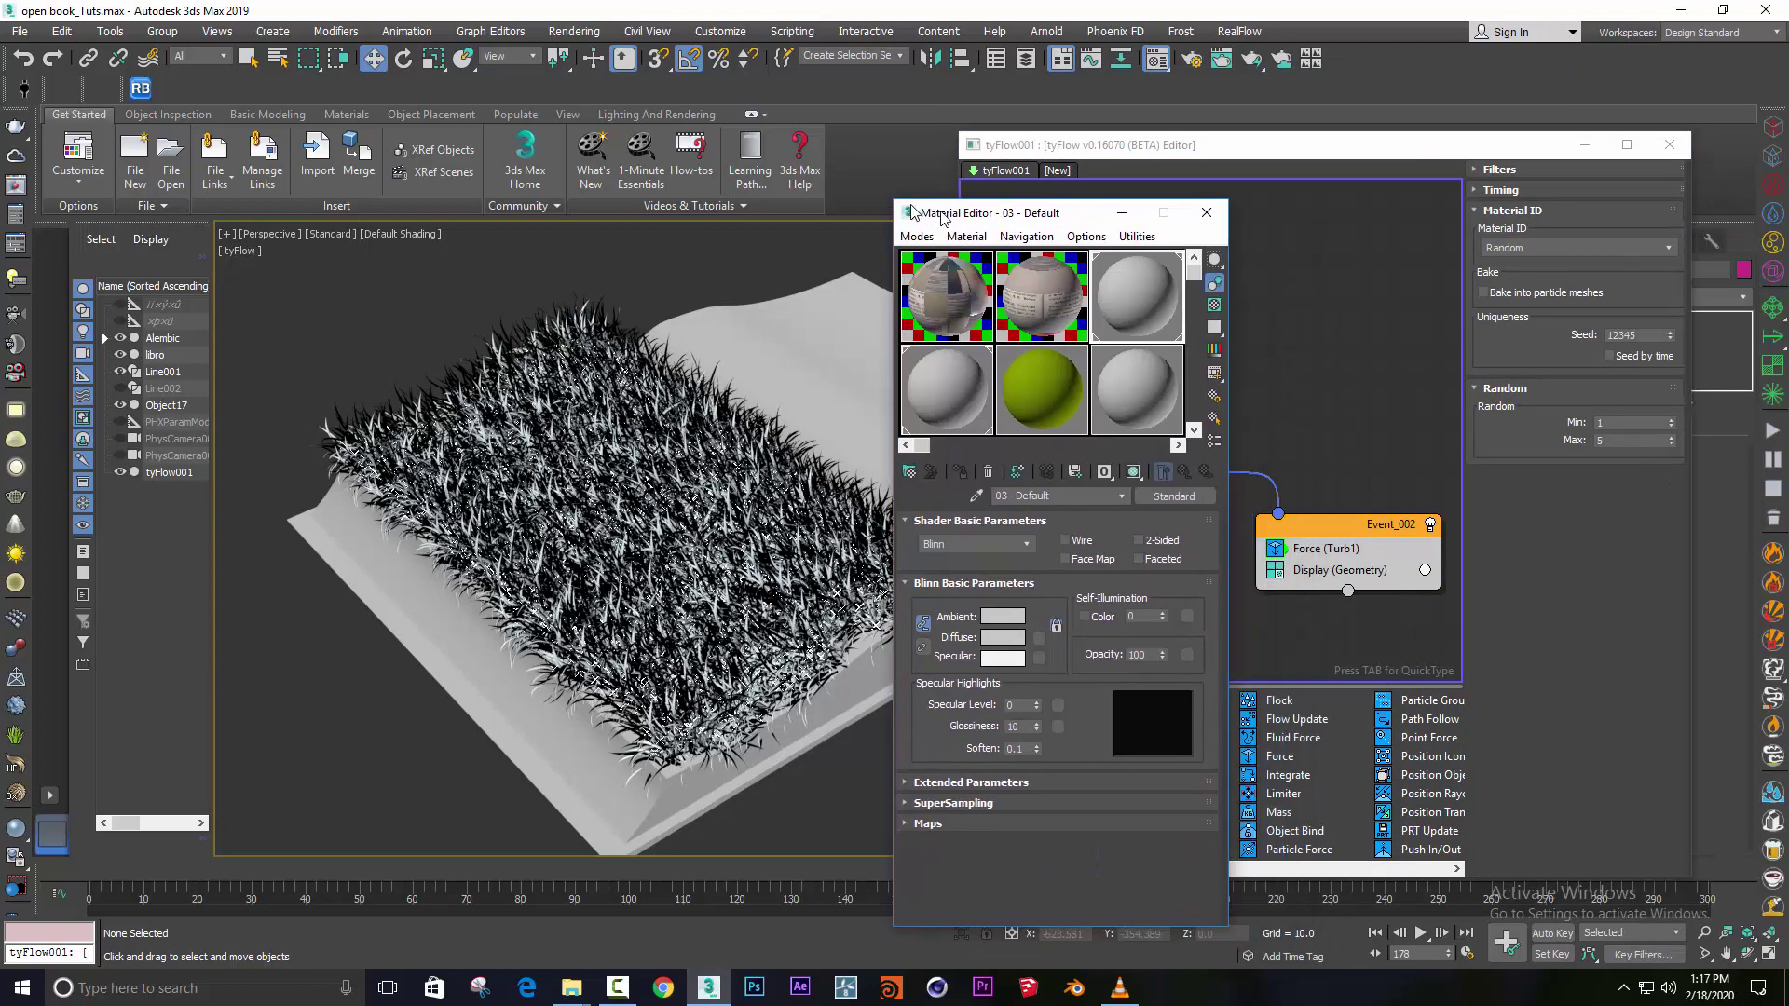
pyautogui.click(1081, 394)
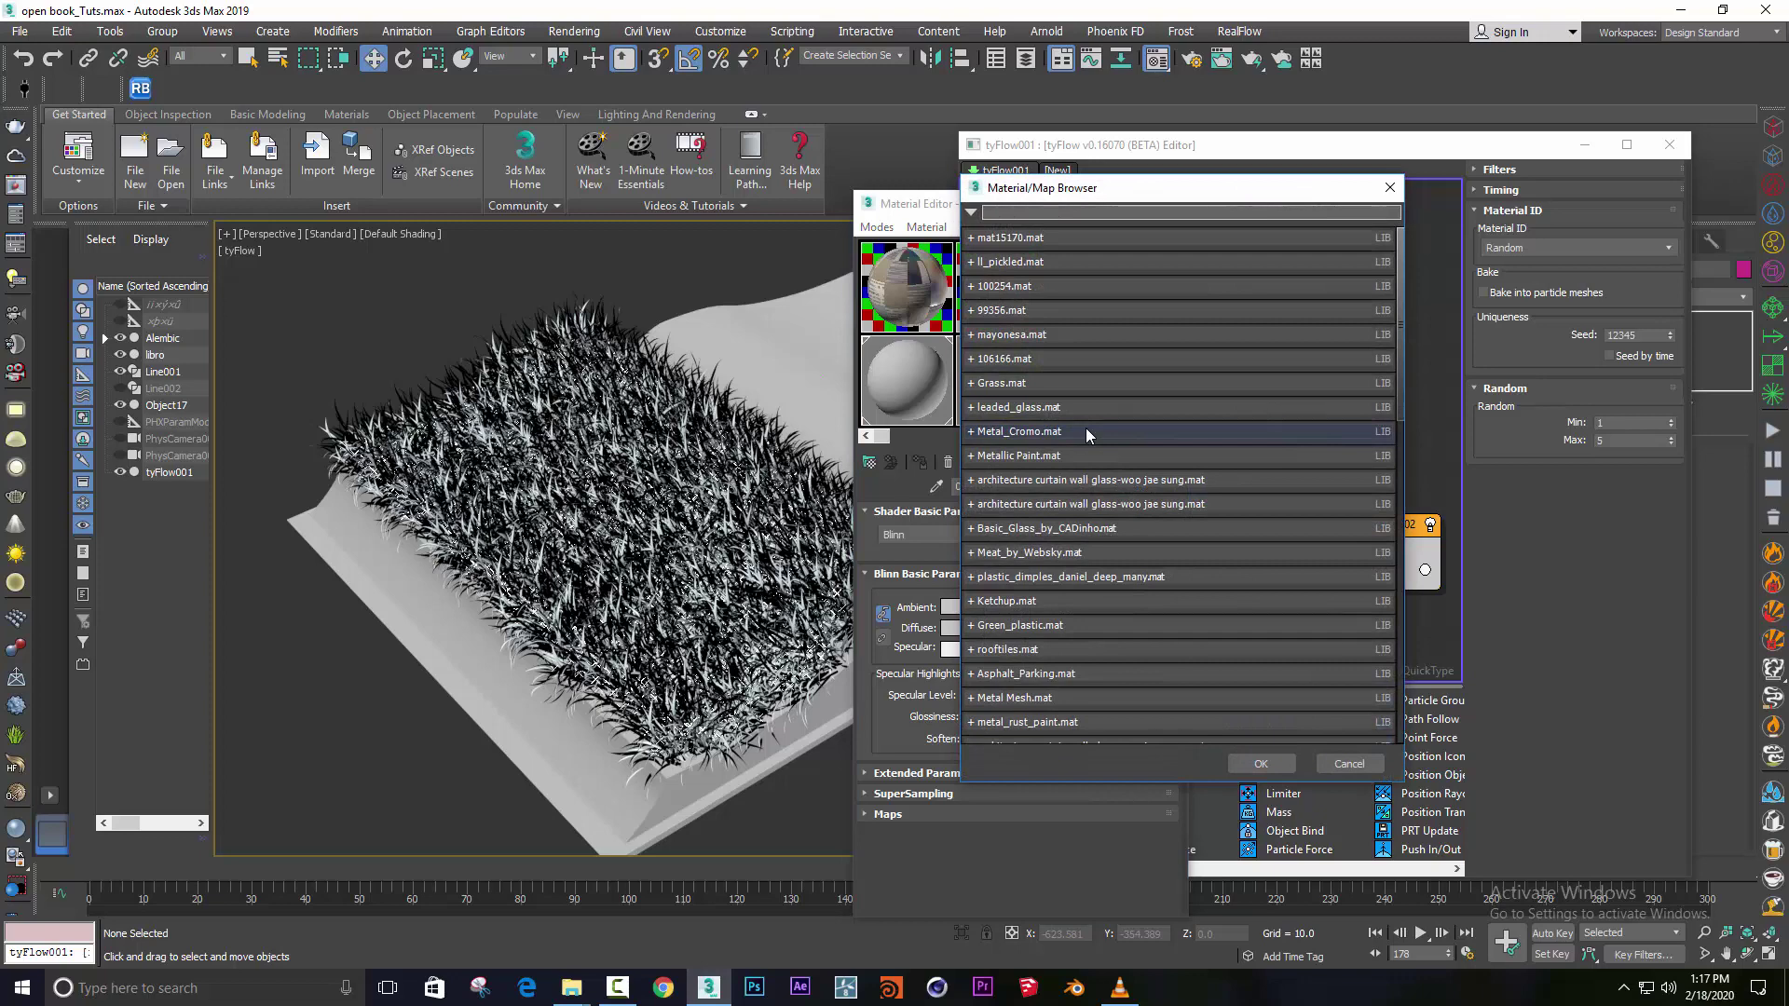
pyautogui.scroll(-3, 1088, 466)
pyautogui.scroll(-2, 1093, 511)
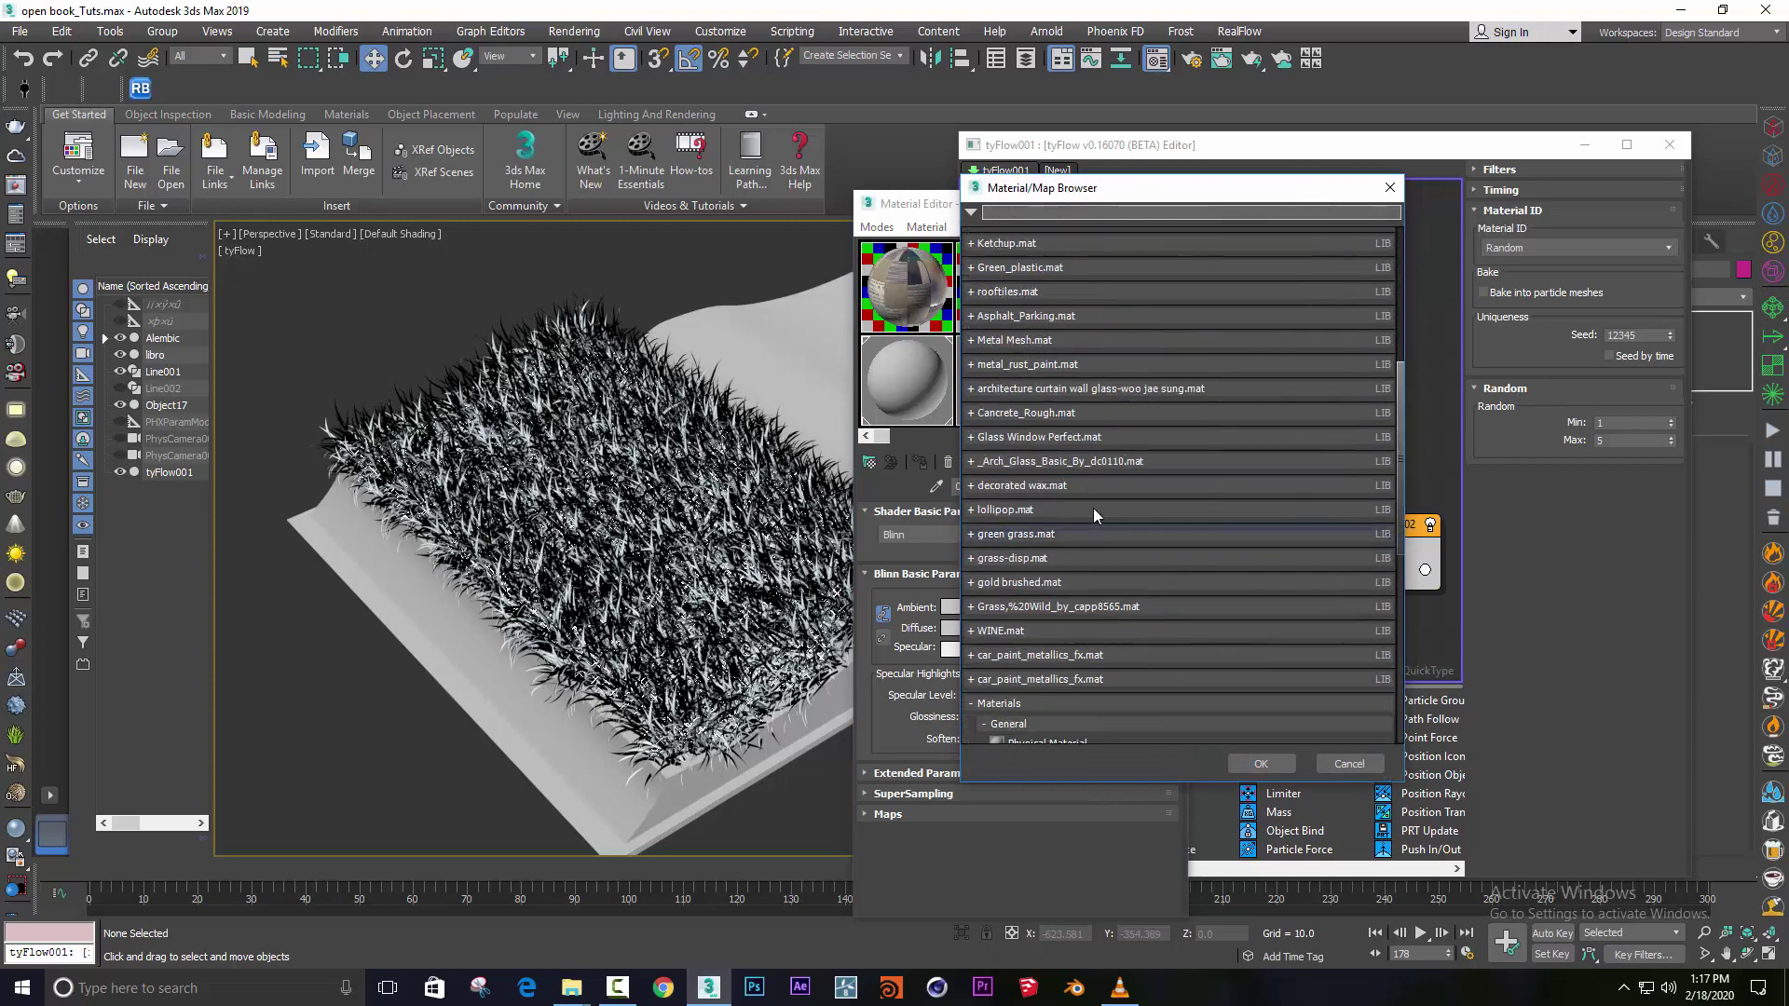
pyautogui.scroll(-2, 1094, 507)
pyautogui.scroll(-1, 1361, 416)
pyautogui.scroll(-2, 1260, 583)
pyautogui.scroll(-1, 1217, 608)
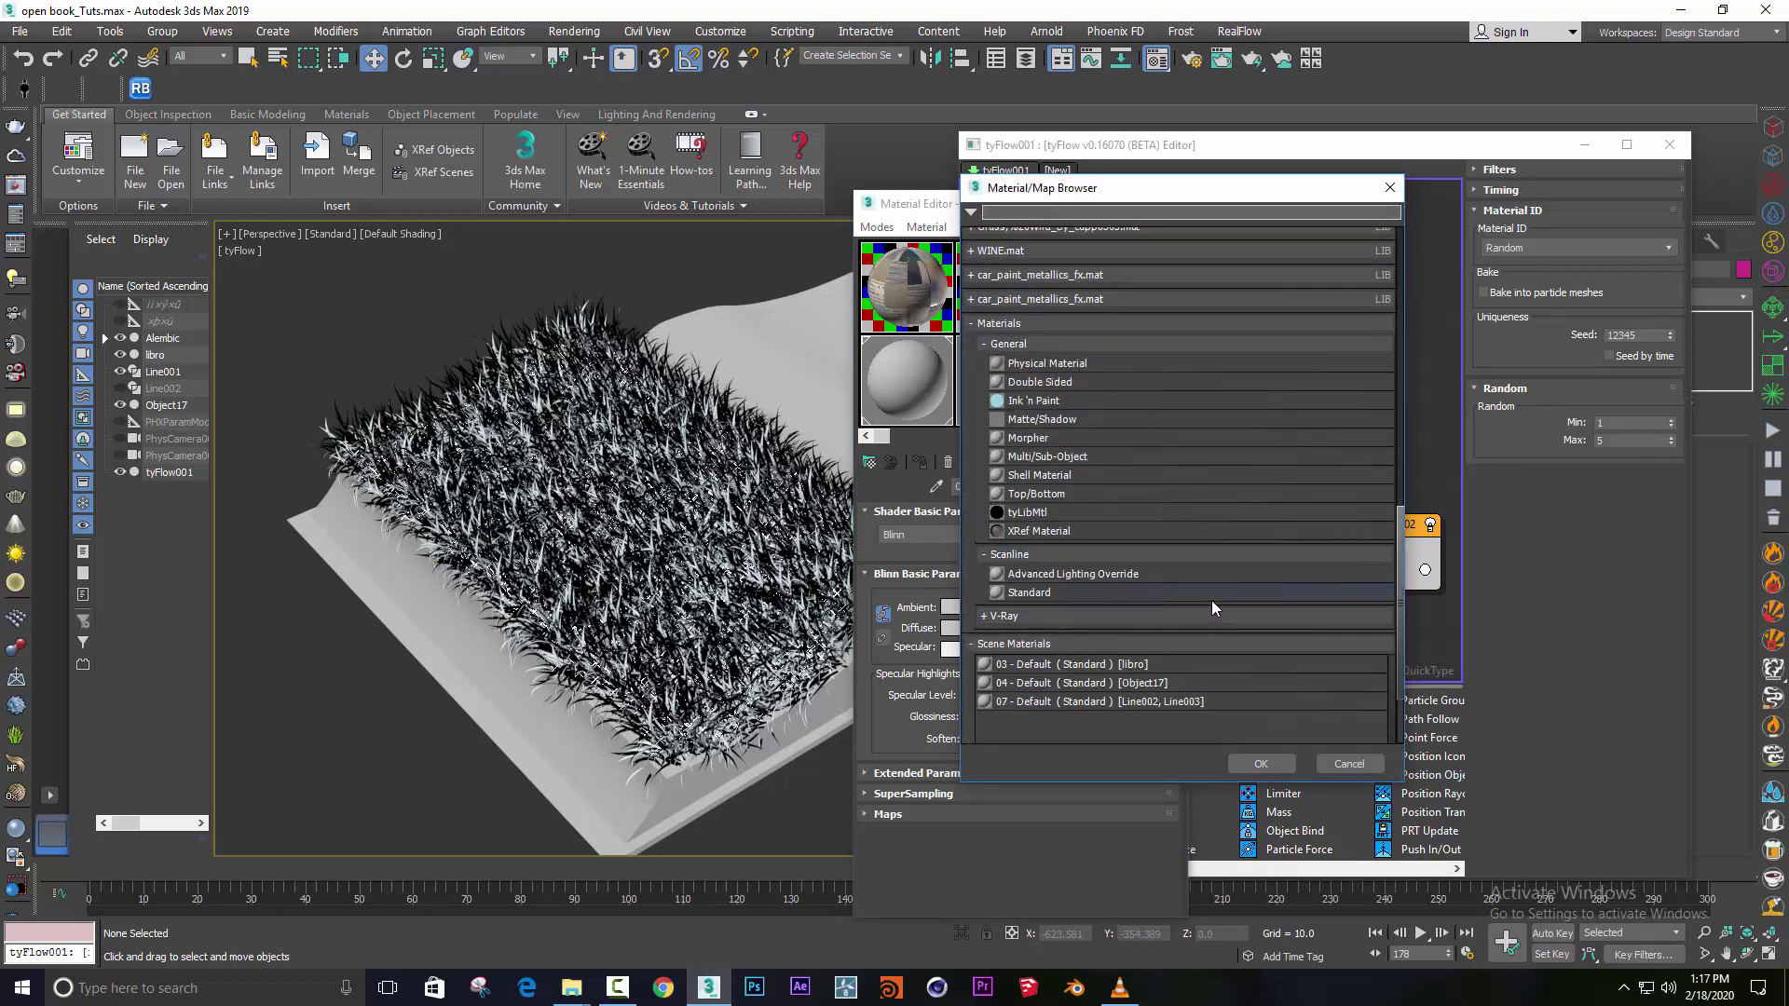
pyautogui.scroll(-1, 1211, 597)
pyautogui.scroll(-1, 1117, 556)
pyautogui.scroll(-1, 1125, 561)
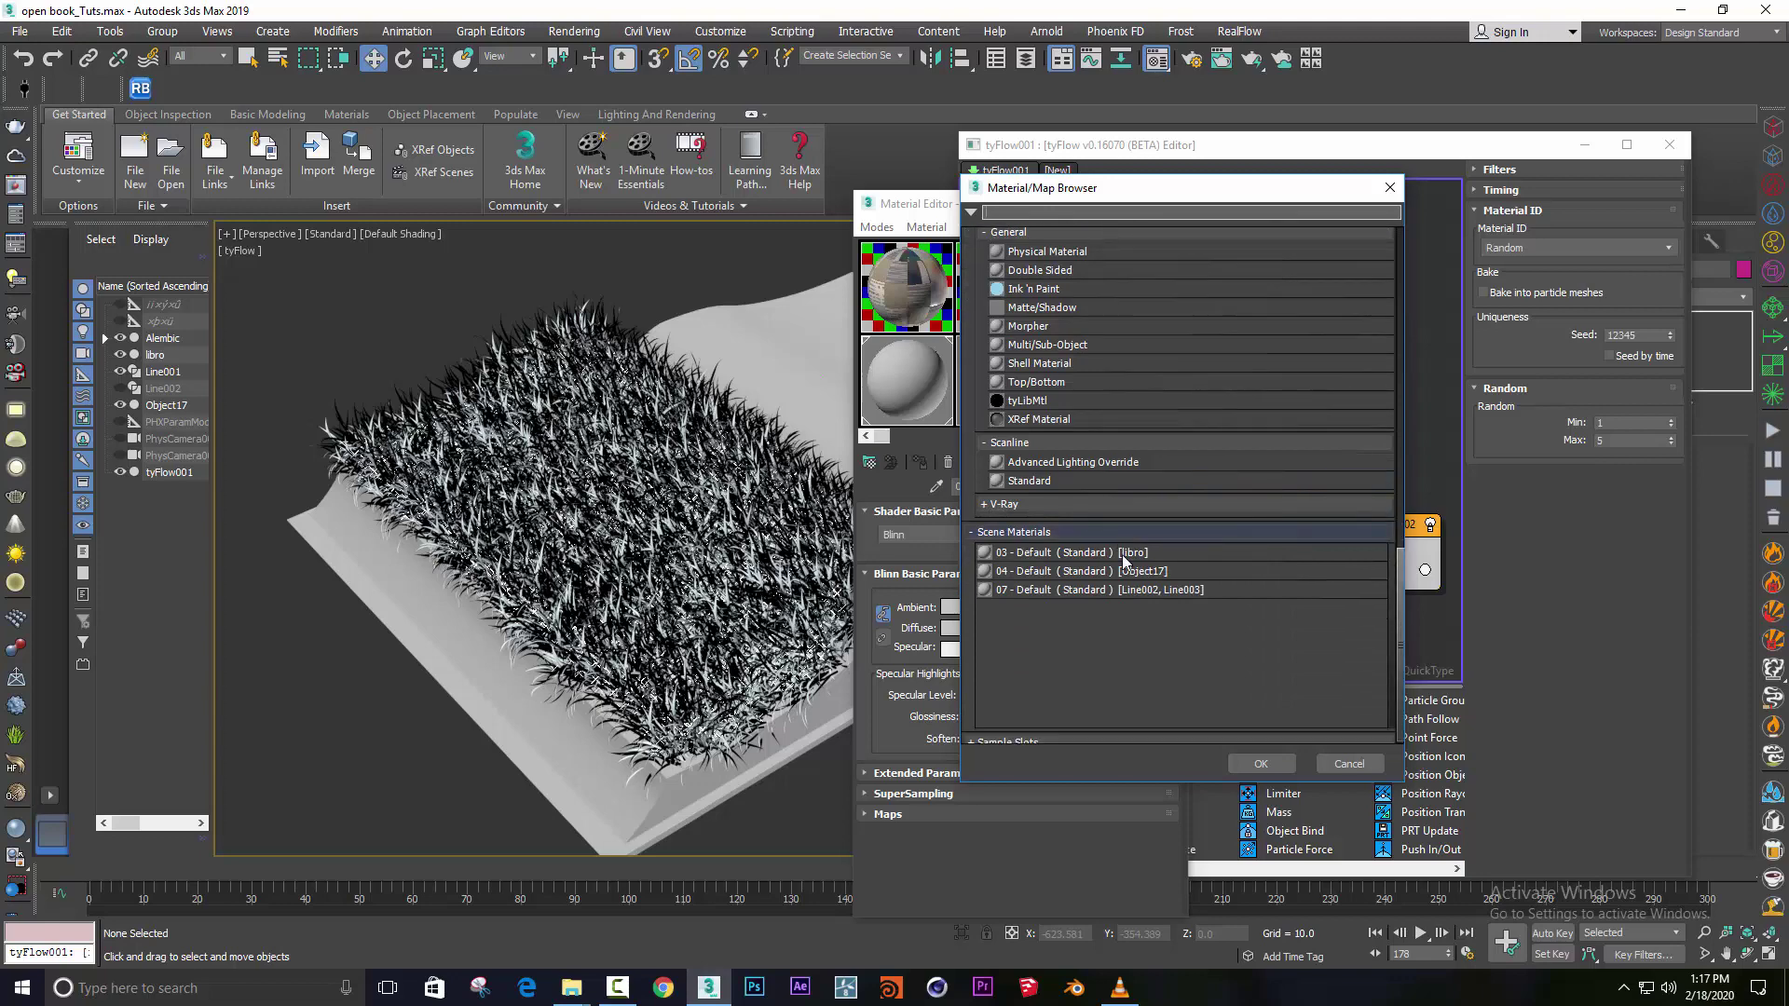
pyautogui.scroll(1, 1053, 490)
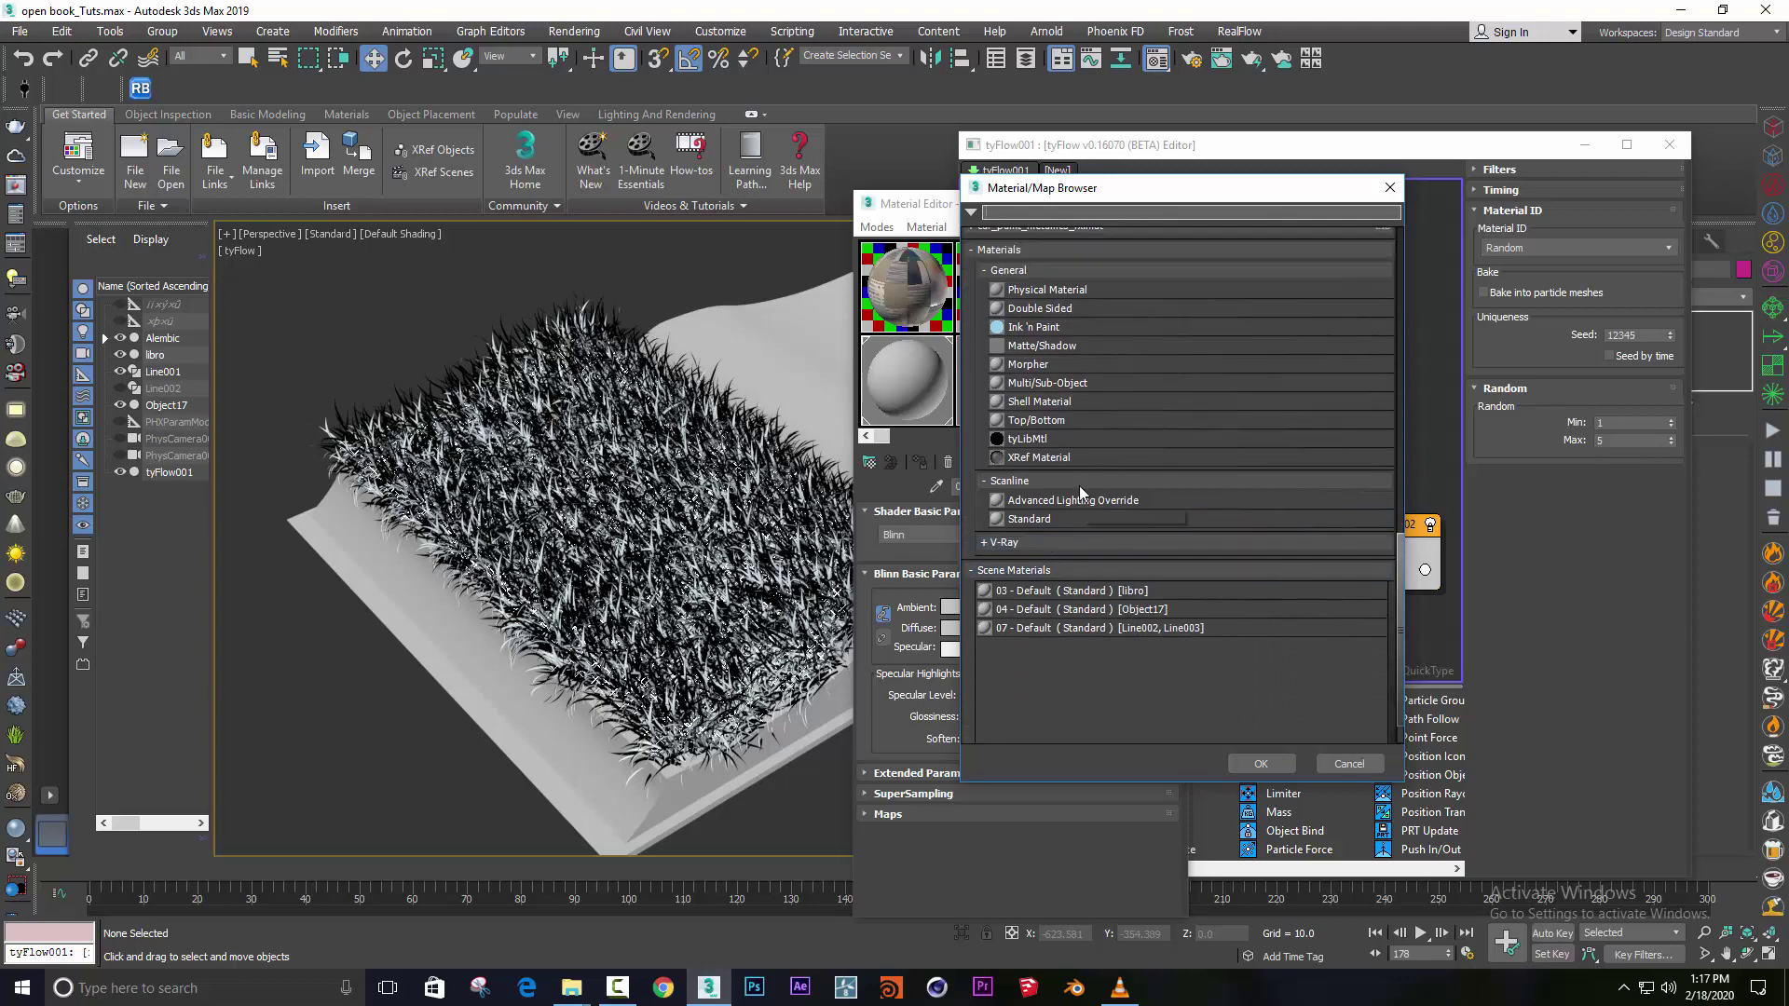
pyautogui.click(1056, 388)
pyautogui.click(1261, 763)
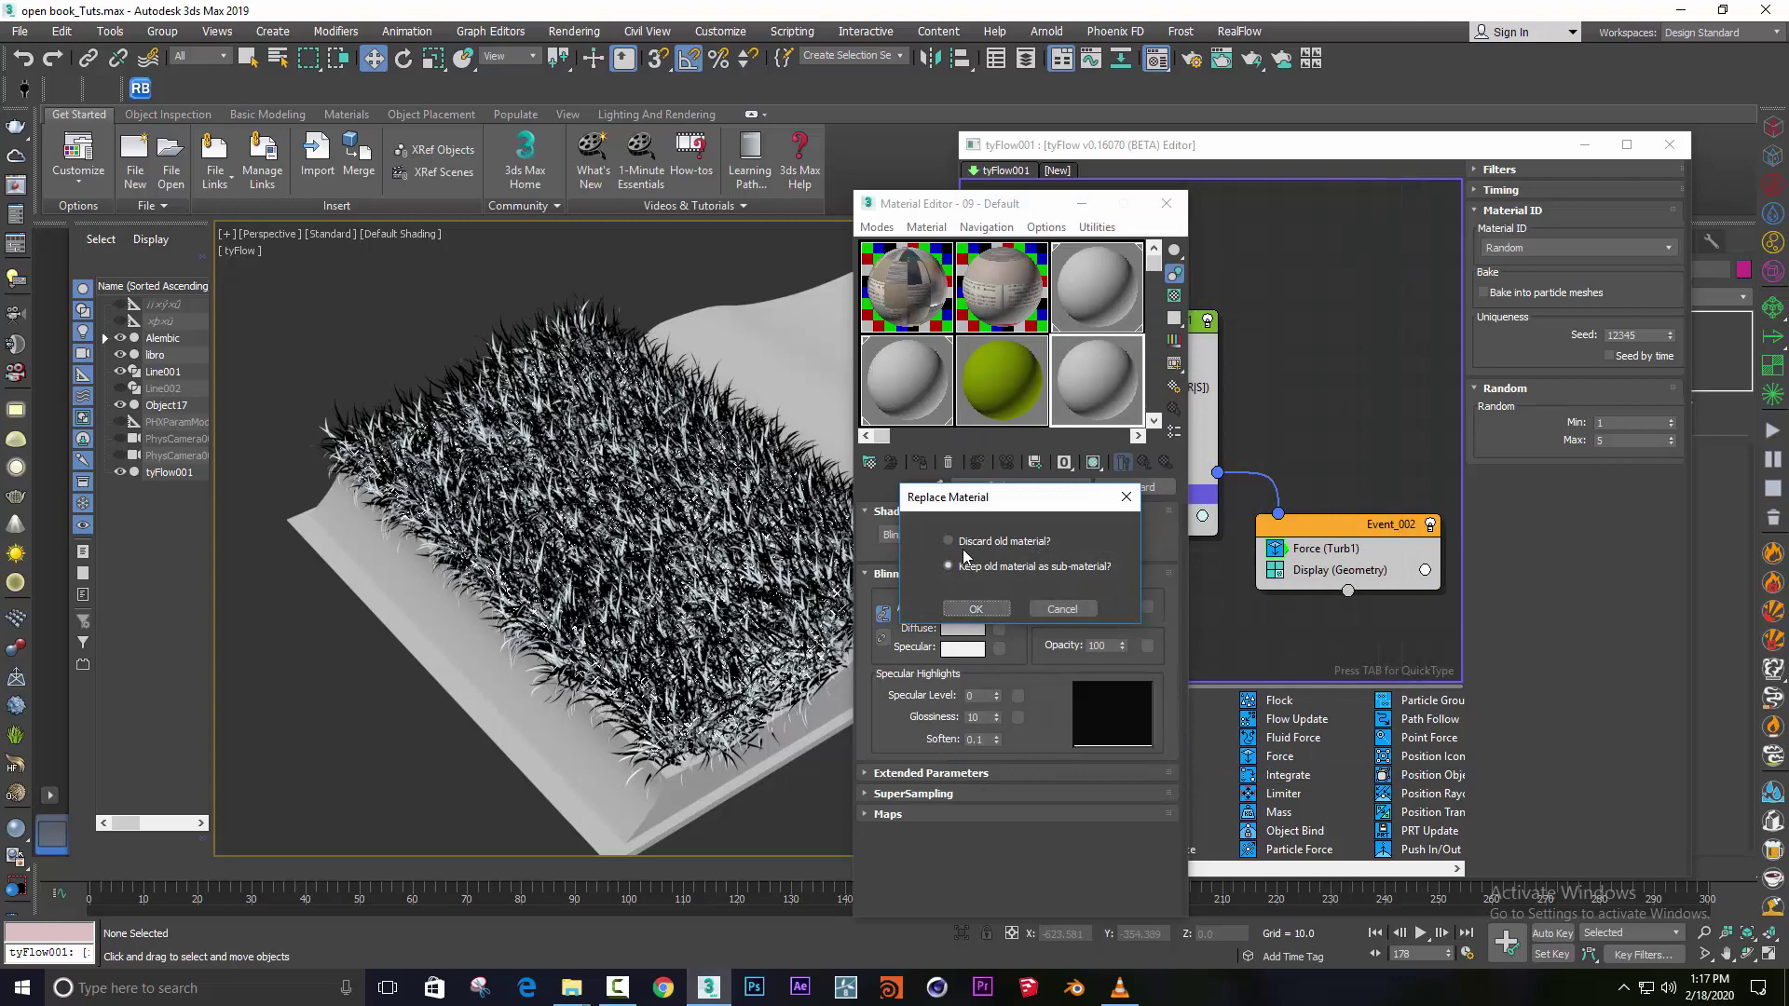
pyautogui.click(960, 543)
pyautogui.click(971, 610)
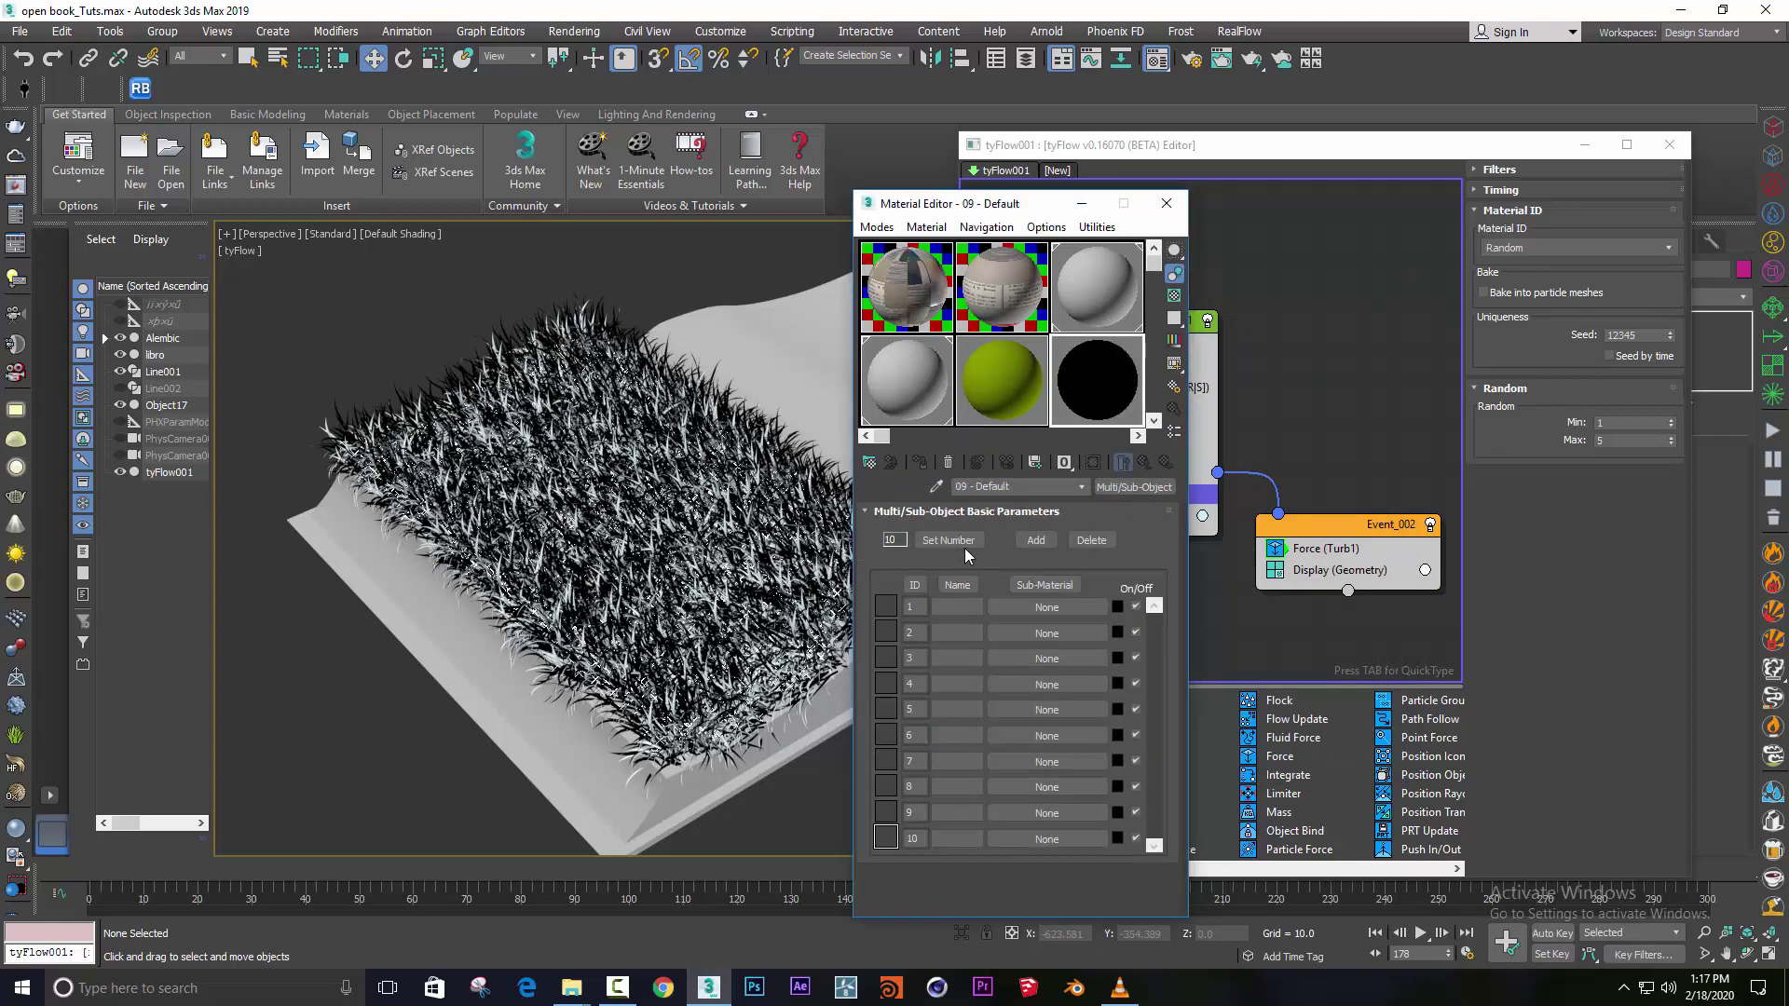
# Set the sub-material count to 3 and instance the green material into slot 1.
pyautogui.click(960, 542)
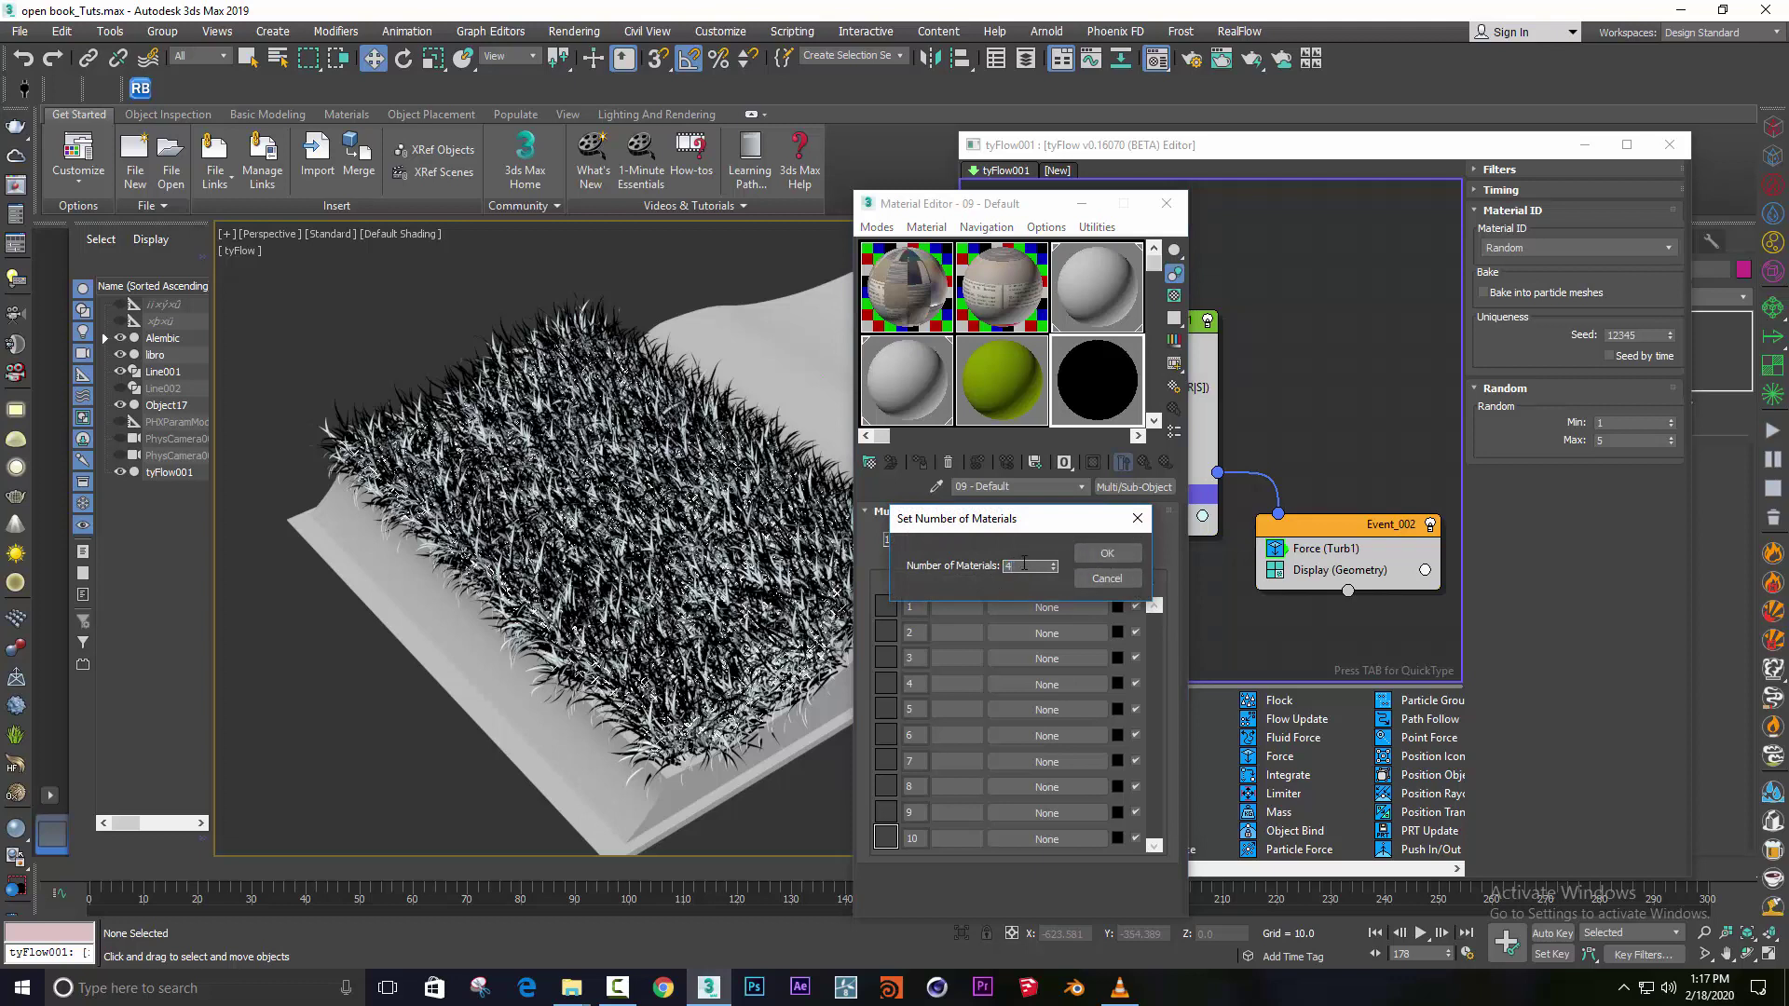
pyautogui.write('3')
pyautogui.click(1109, 556)
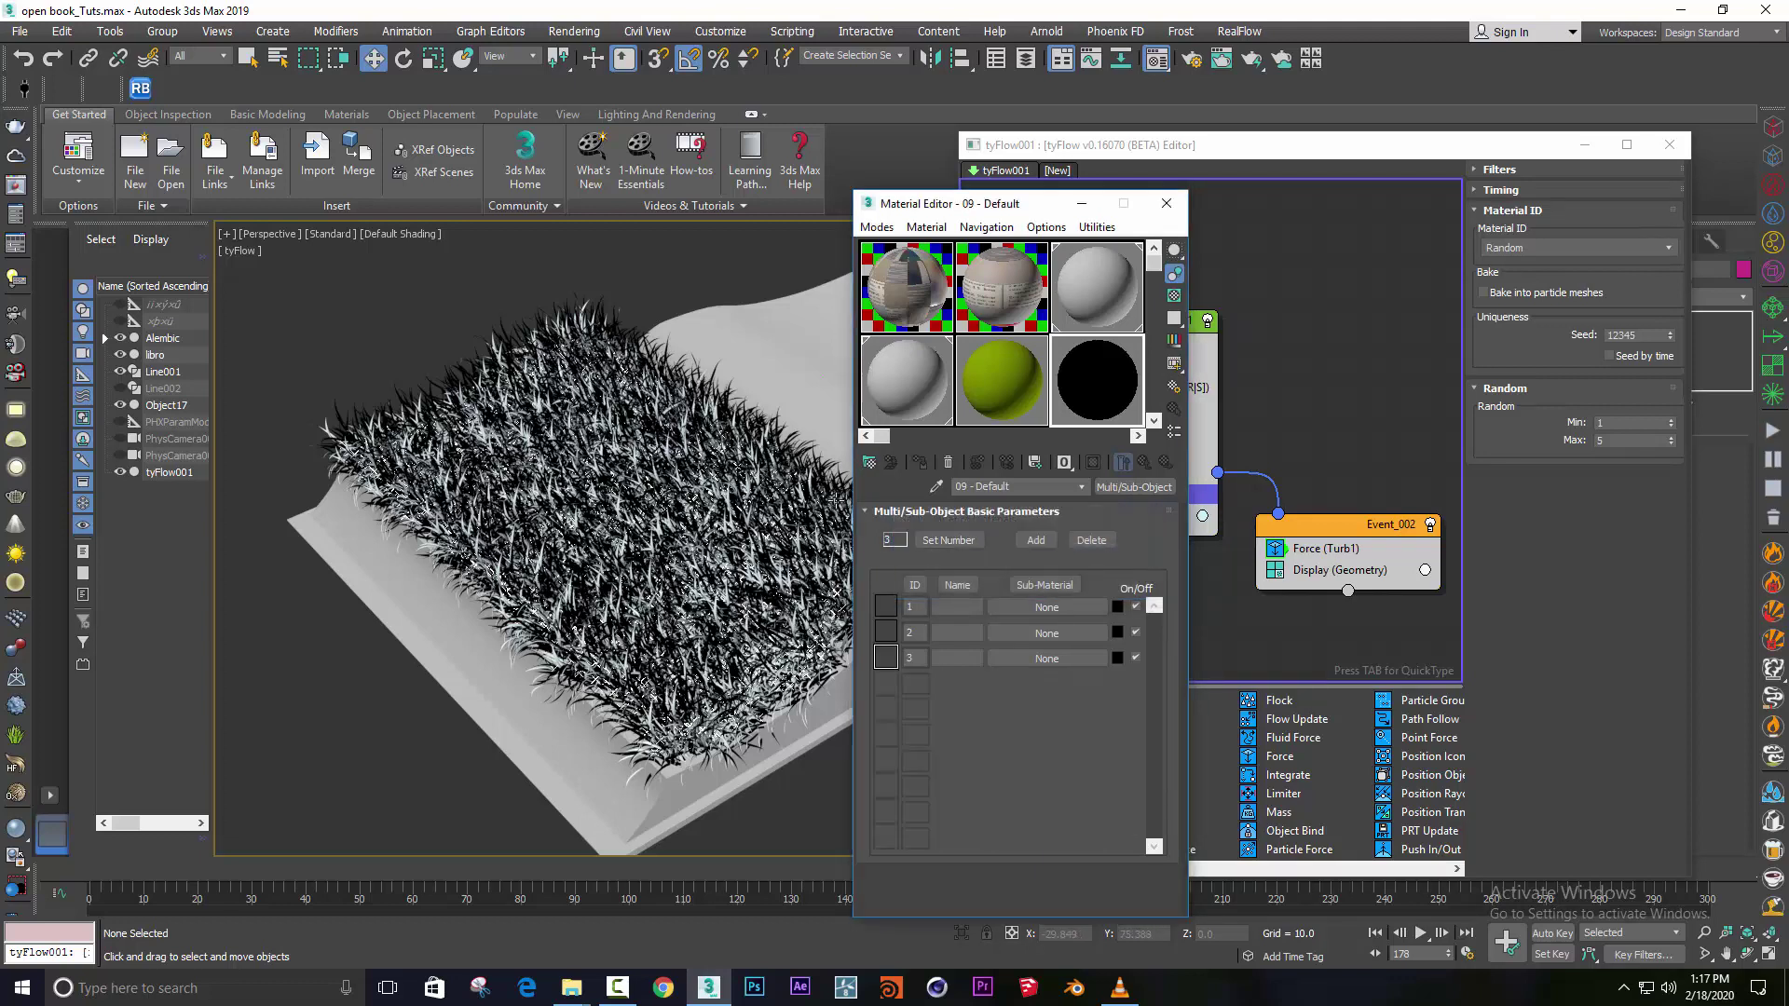
pyautogui.moveTo(1025, 414); pyautogui.dragTo(1072, 606)
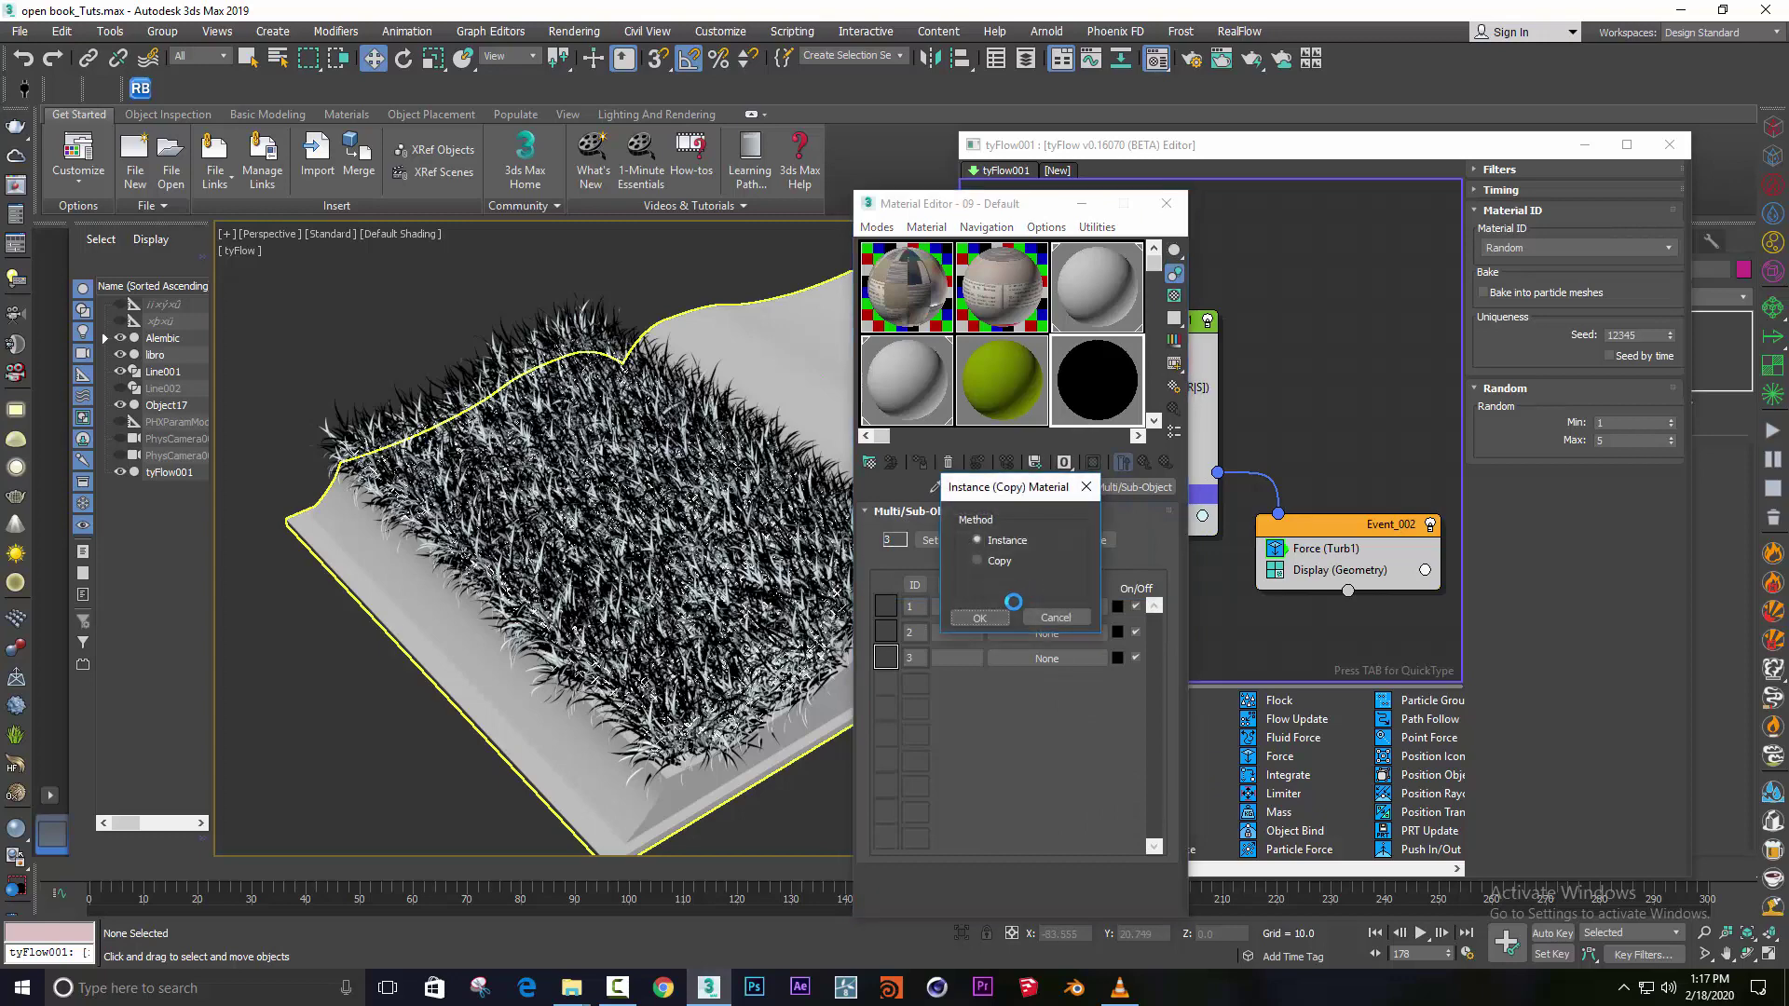
pyautogui.click(988, 615)
# Make 07 - Default white with Specular Level 34 and instance it into slot 2.
pyautogui.click(921, 416)
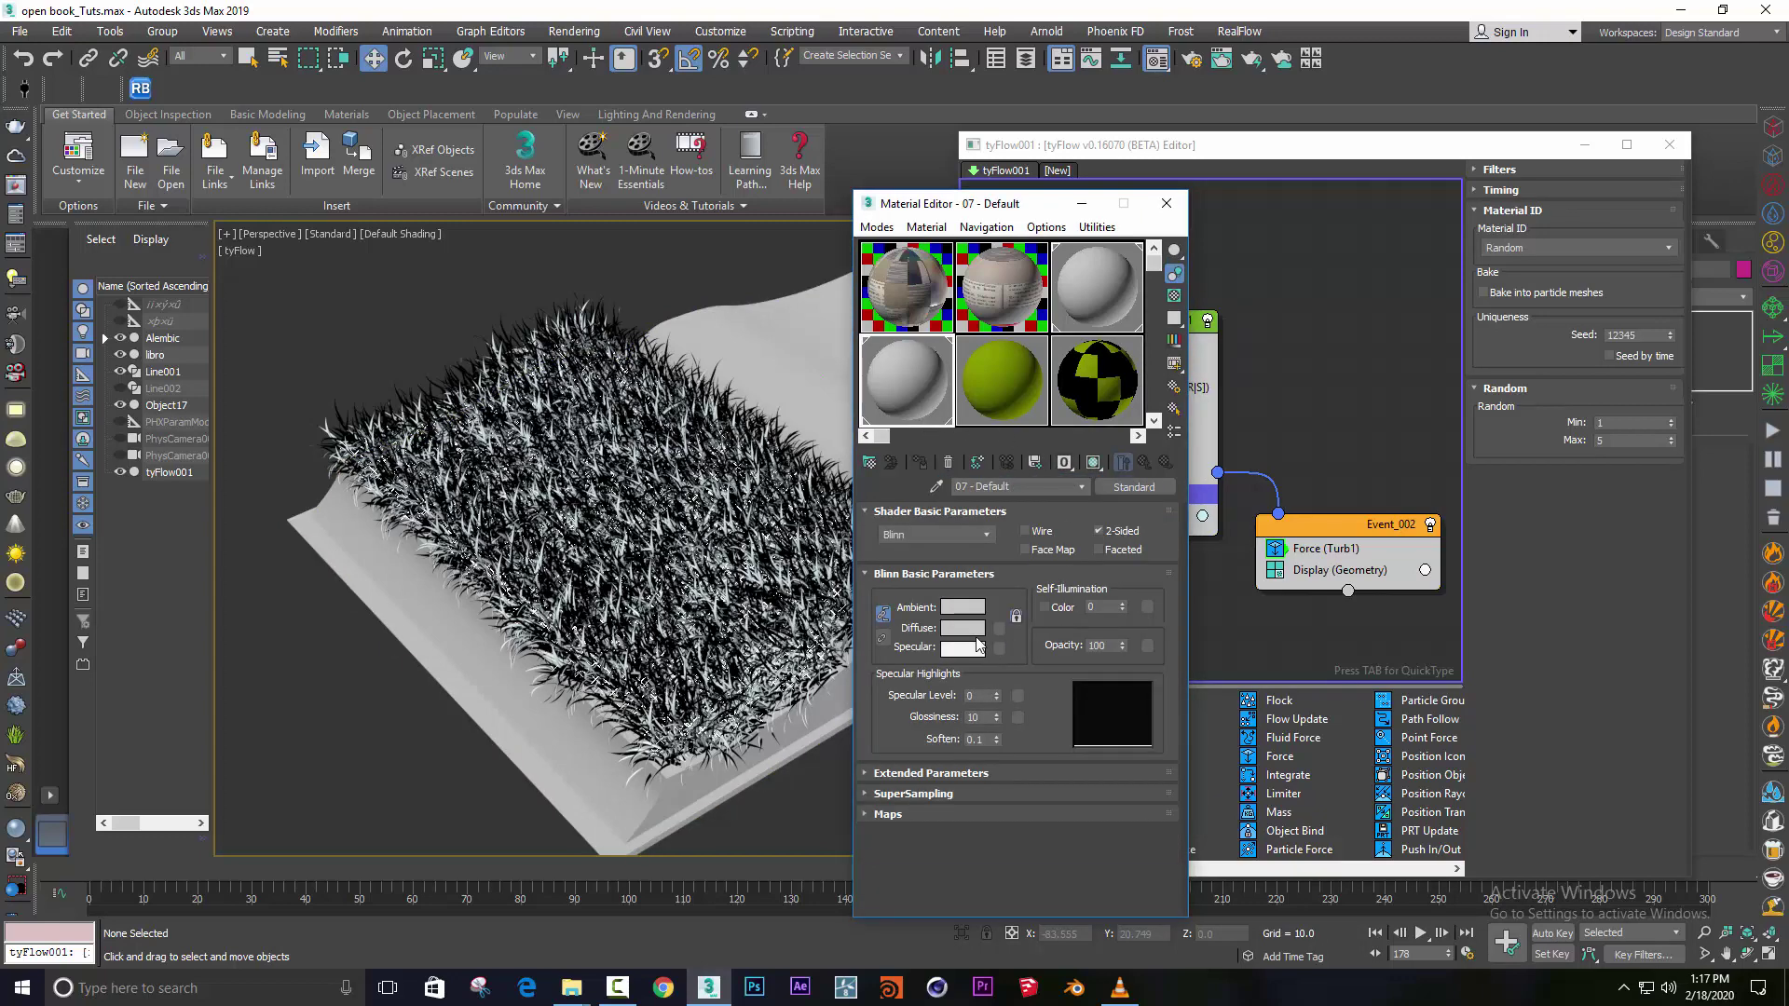
pyautogui.click(970, 634)
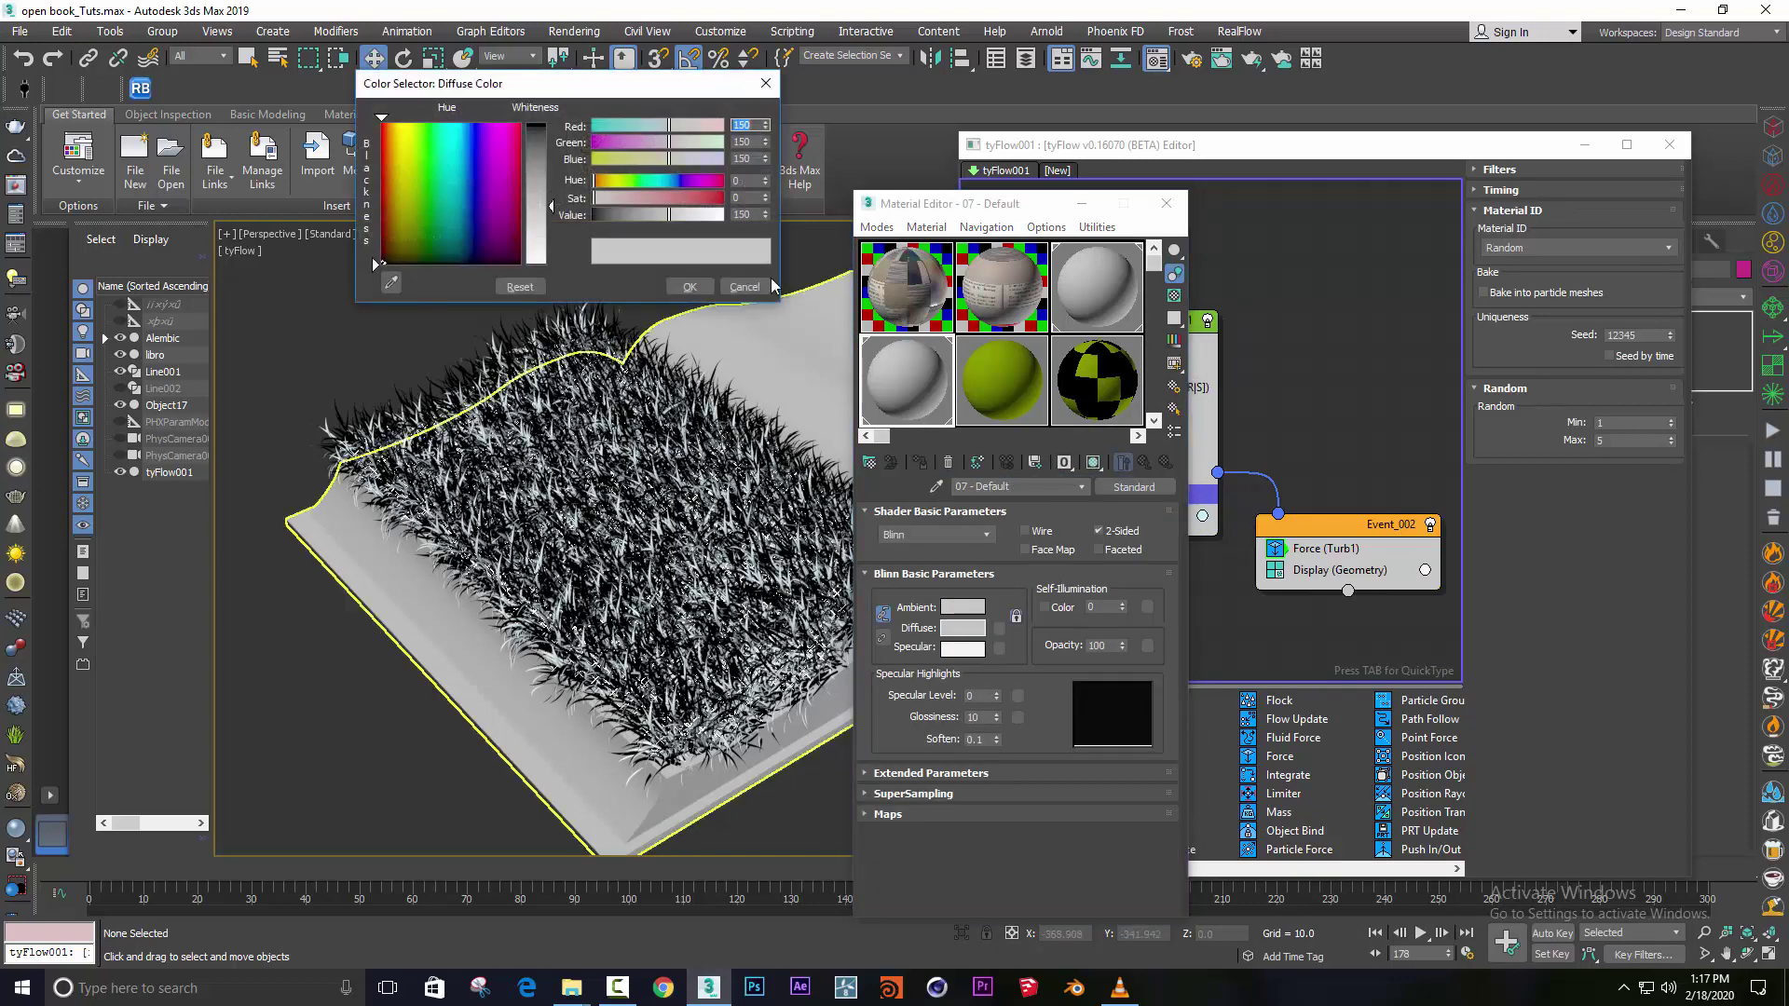
pyautogui.click(691, 288)
pyautogui.moveTo(995, 695)
pyautogui.mouseDown()
pyautogui.moveTo(998, 662)
pyautogui.moveTo(996, 689)
pyautogui.mouseUp()
pyautogui.click(1085, 399)
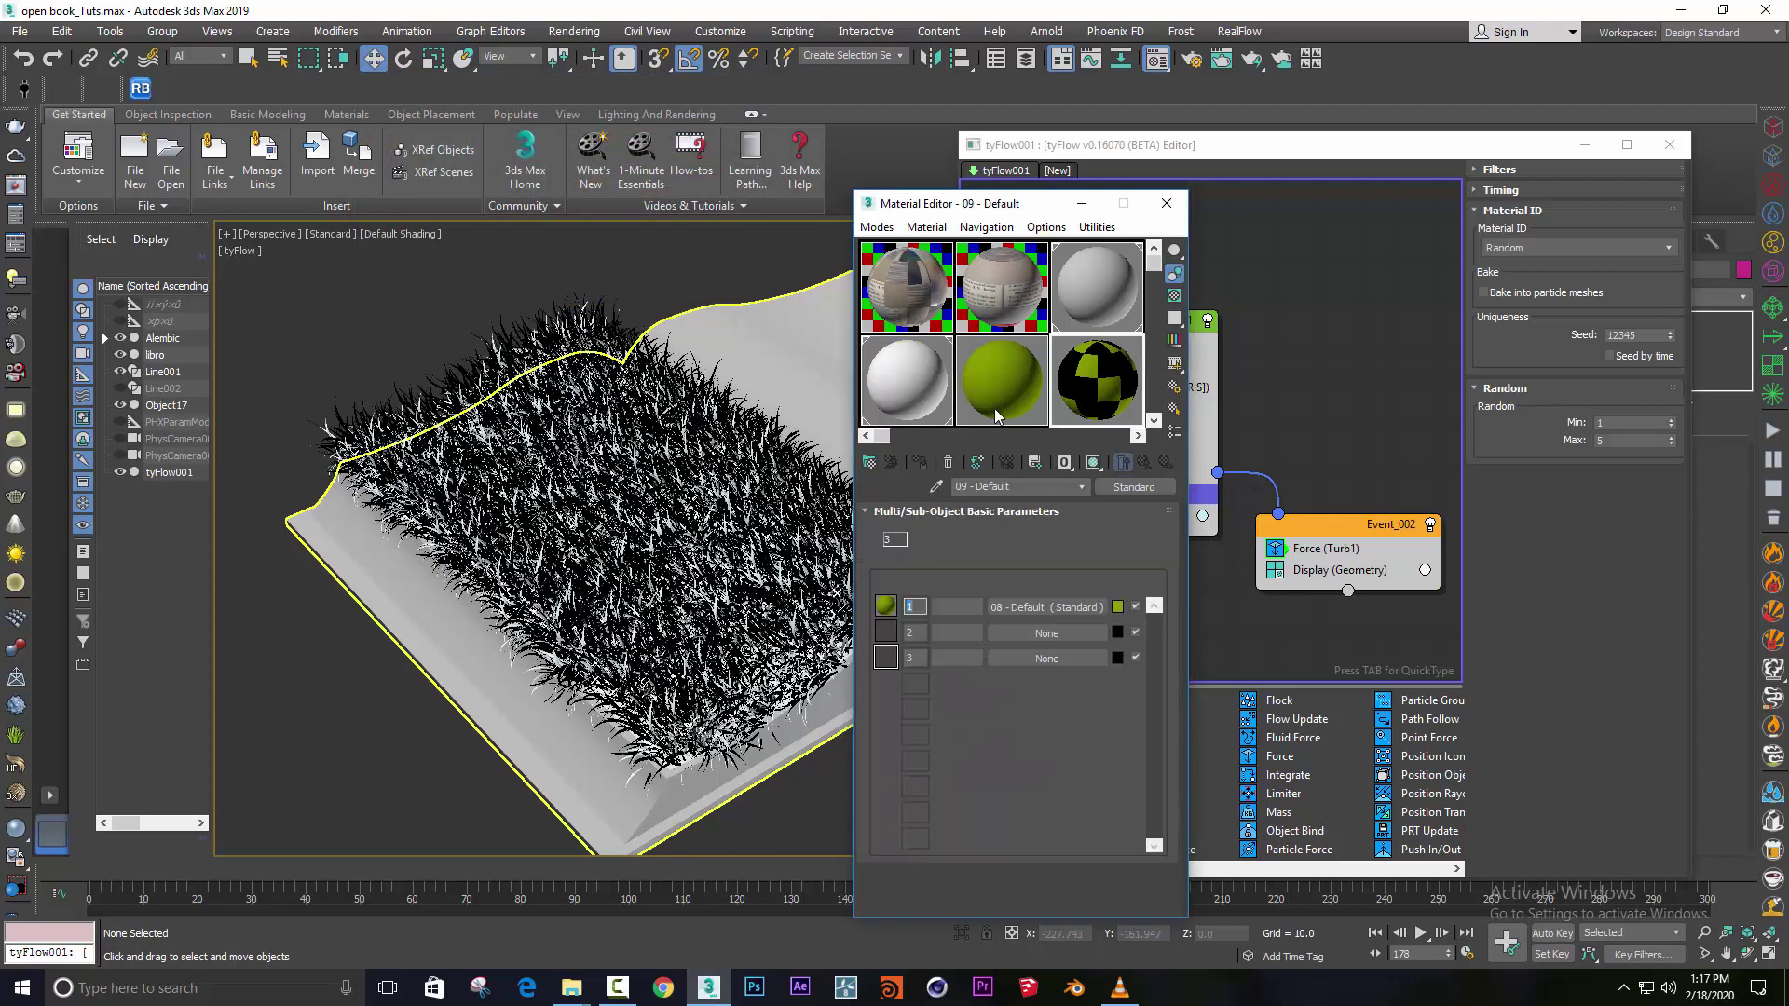
pyautogui.moveTo(993, 408); pyautogui.dragTo(1035, 608)
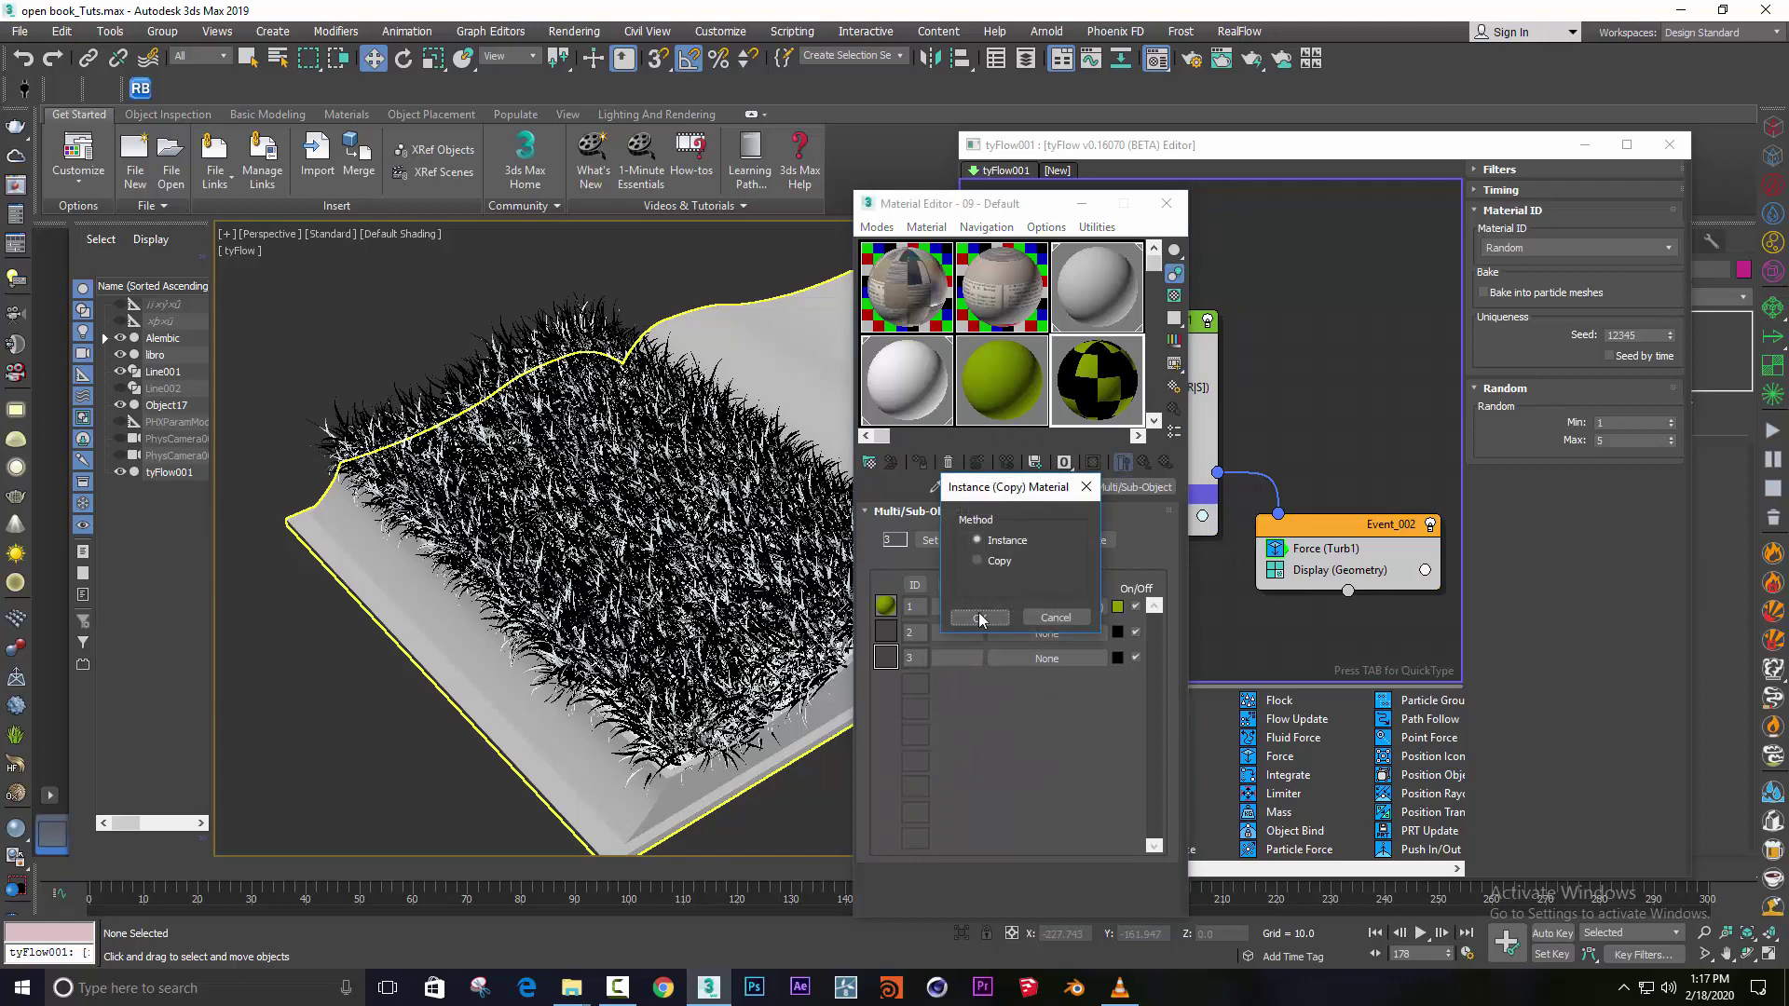
pyautogui.click(982, 617)
# Select the 03 - Default material and view its diffuse colour.
pyautogui.click(1098, 298)
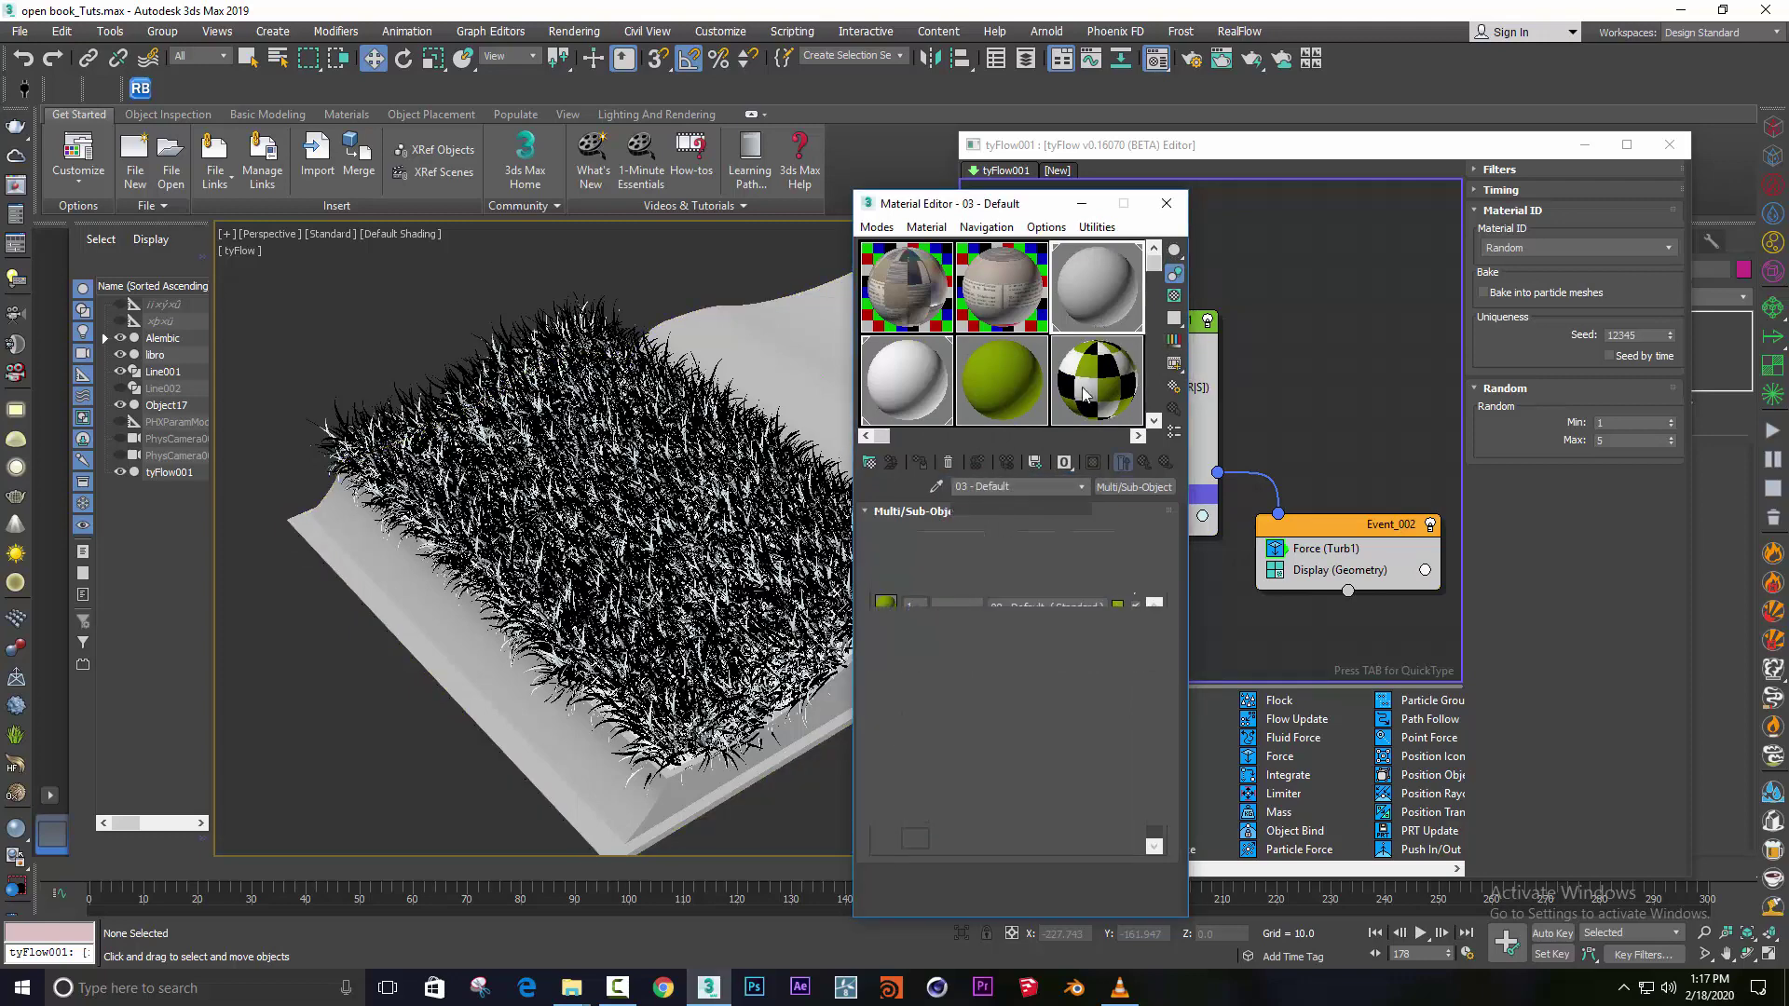
pyautogui.click(963, 627)
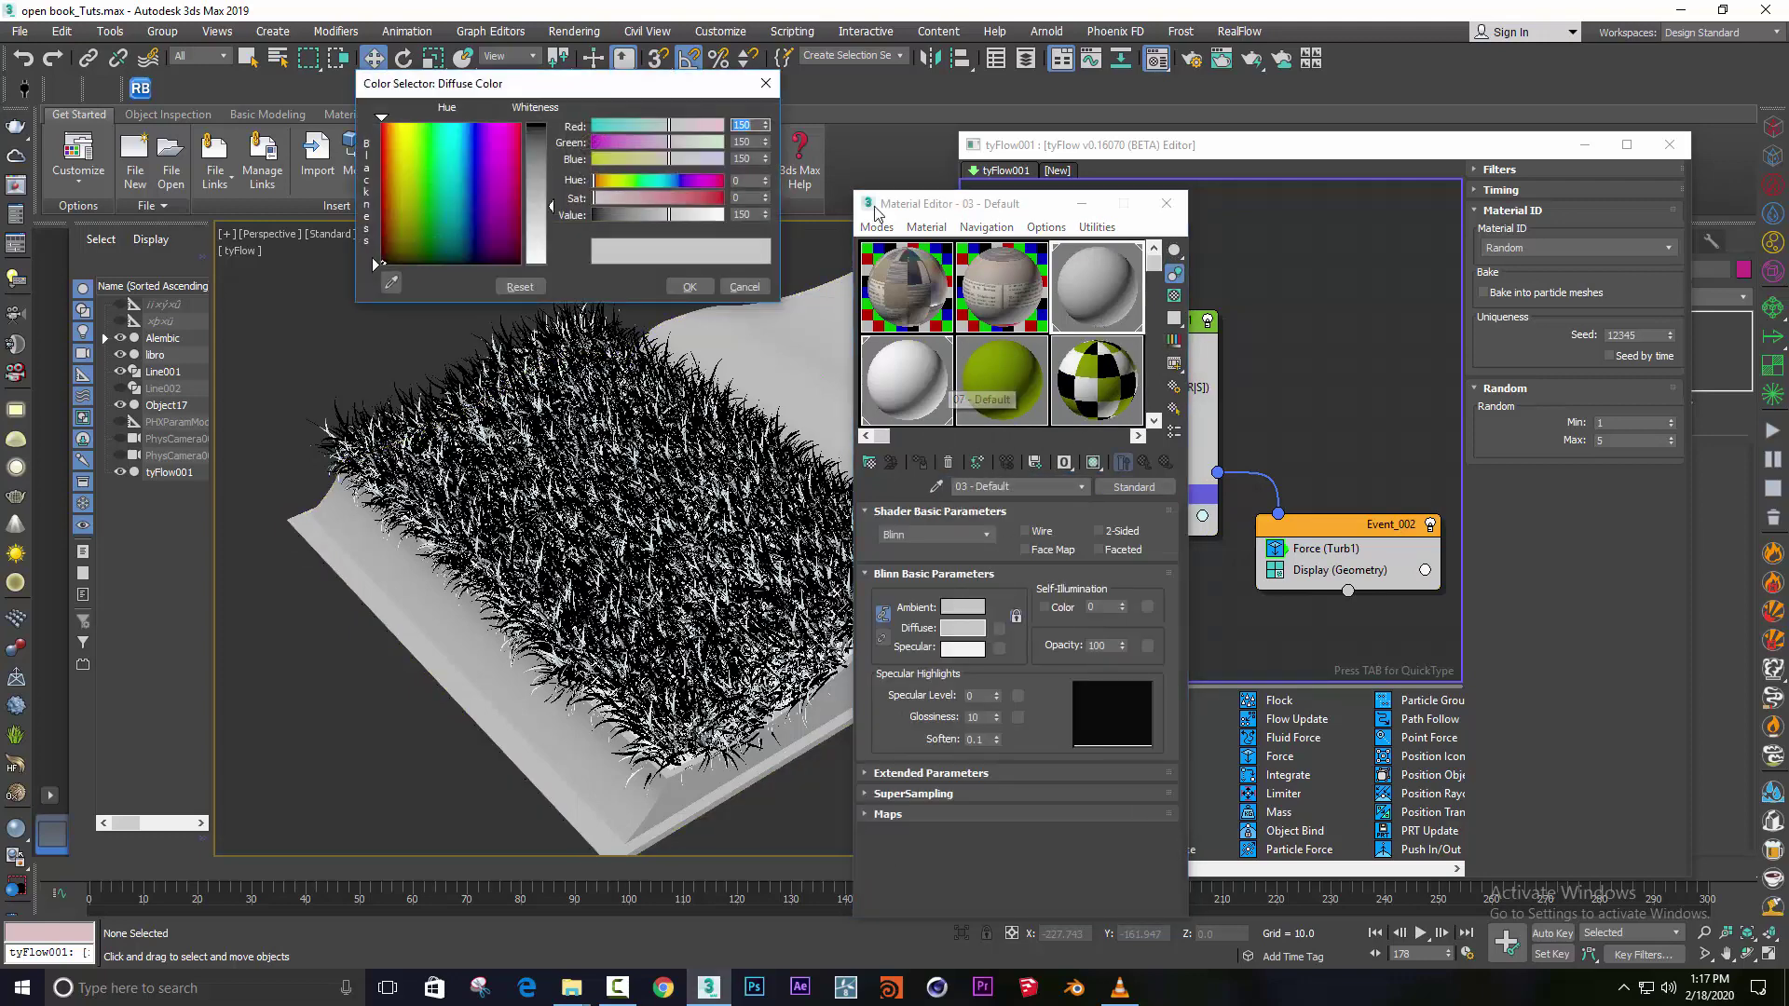
pyautogui.click(760, 85)
# Browse the material libraries, expanding grass-disp.mat and the glass libraries.
pyautogui.click(1121, 494)
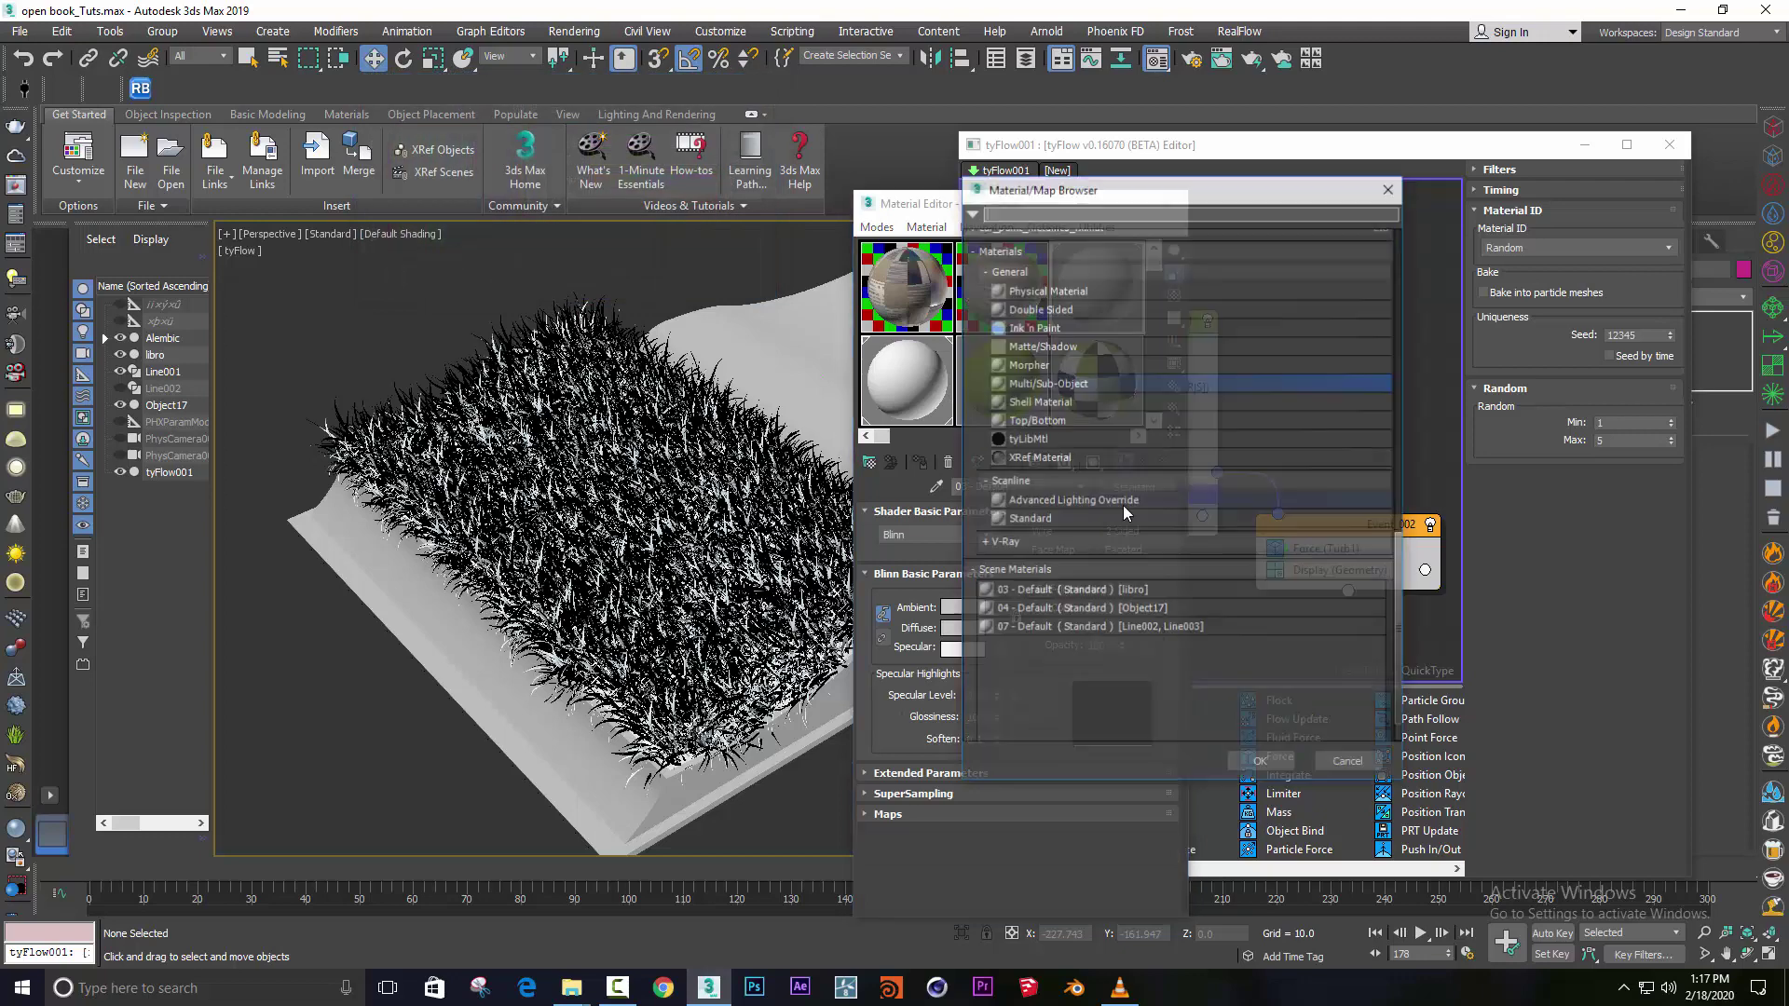
pyautogui.scroll(5, 1269, 383)
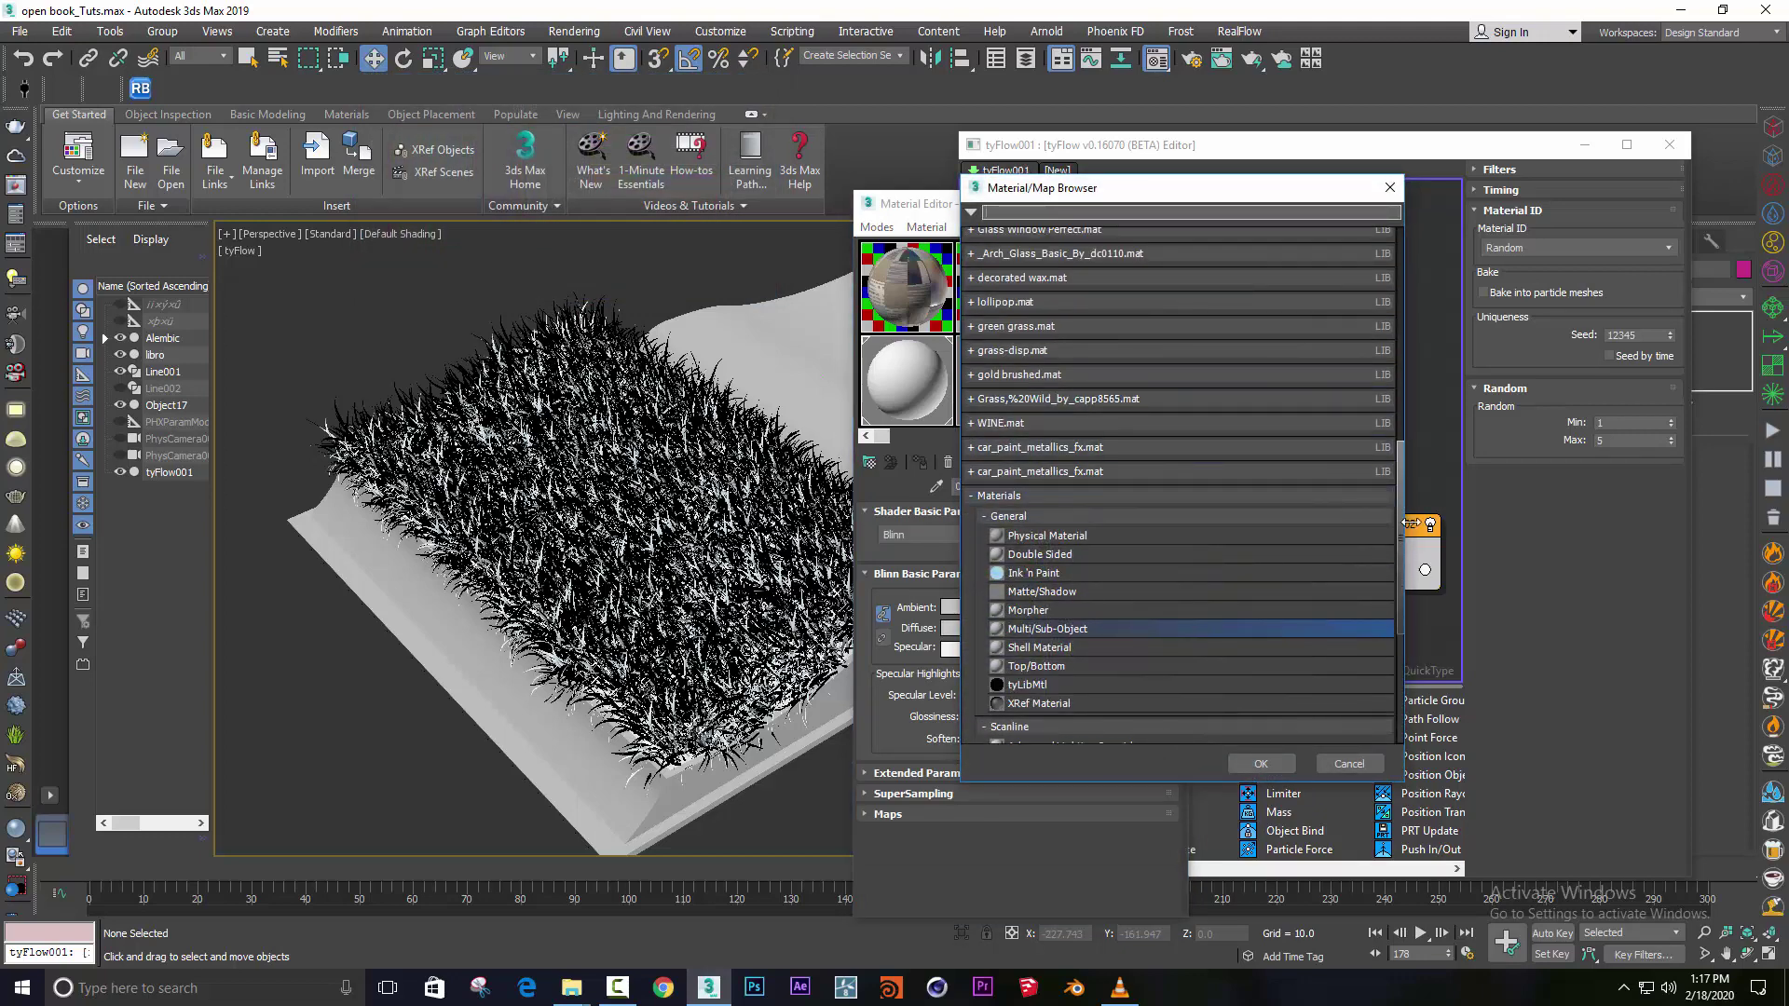
pyautogui.click(1025, 352)
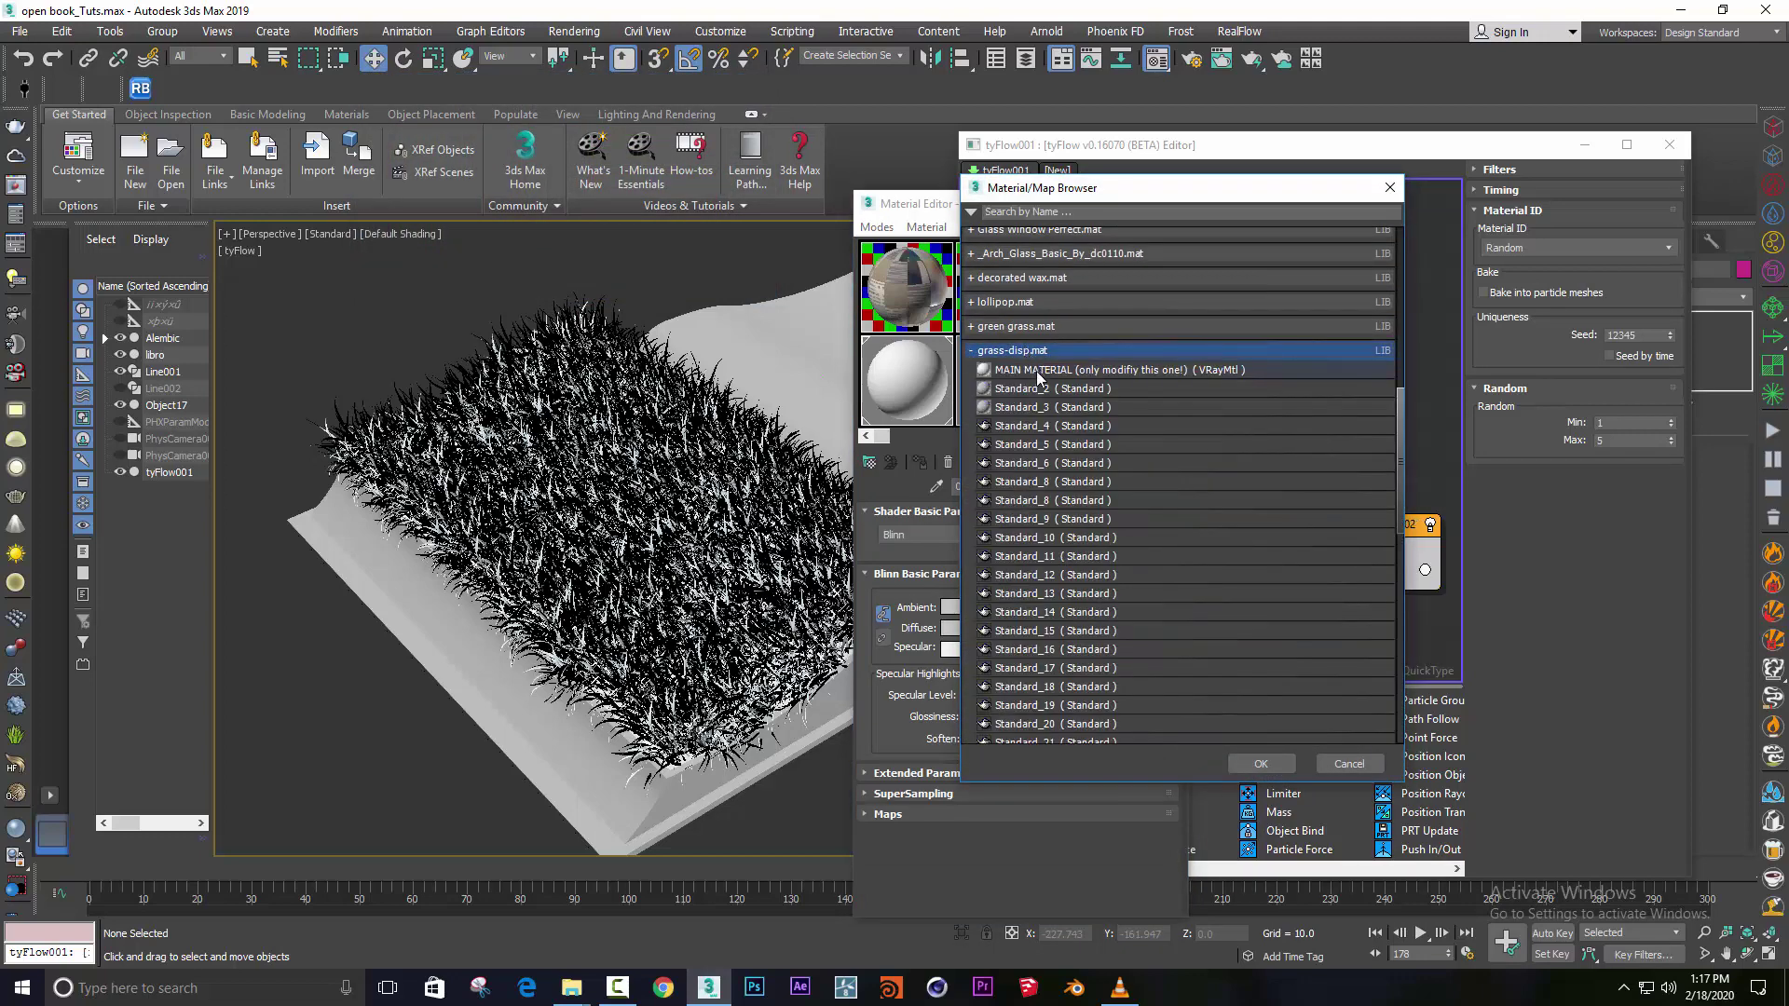
pyautogui.scroll(3, 1044, 427)
pyautogui.scroll(3, 1046, 422)
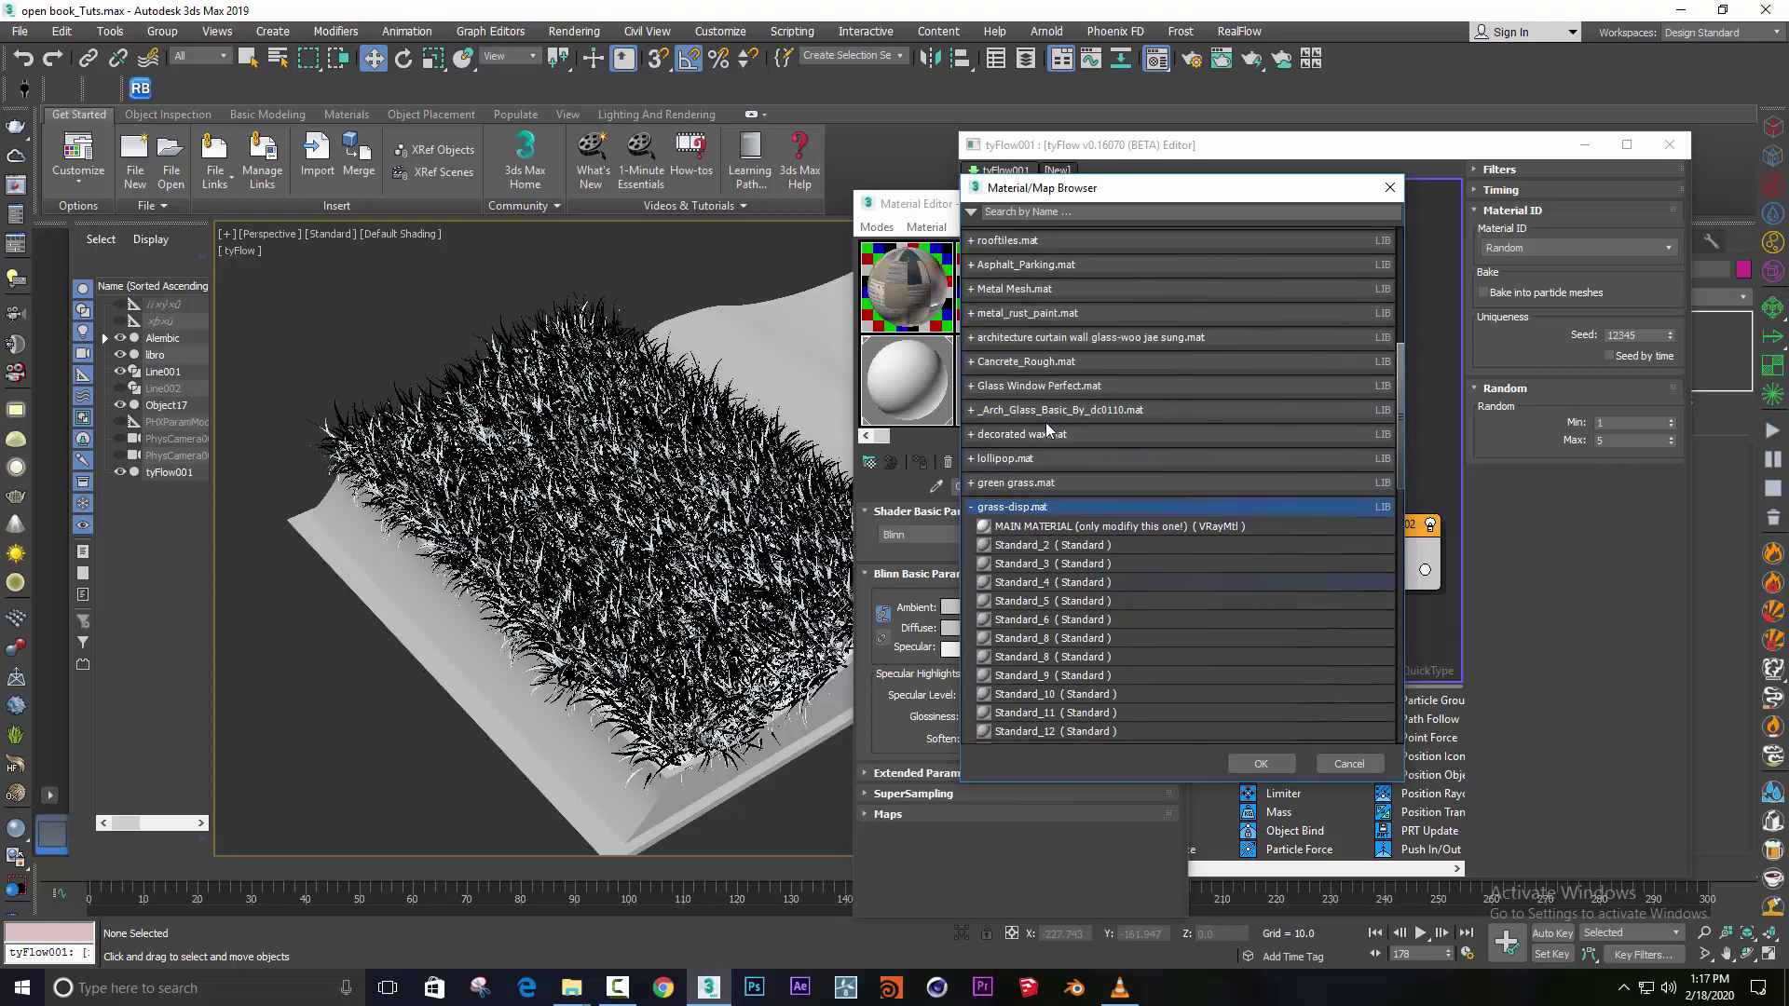
pyautogui.click(1010, 388)
pyautogui.click(1018, 428)
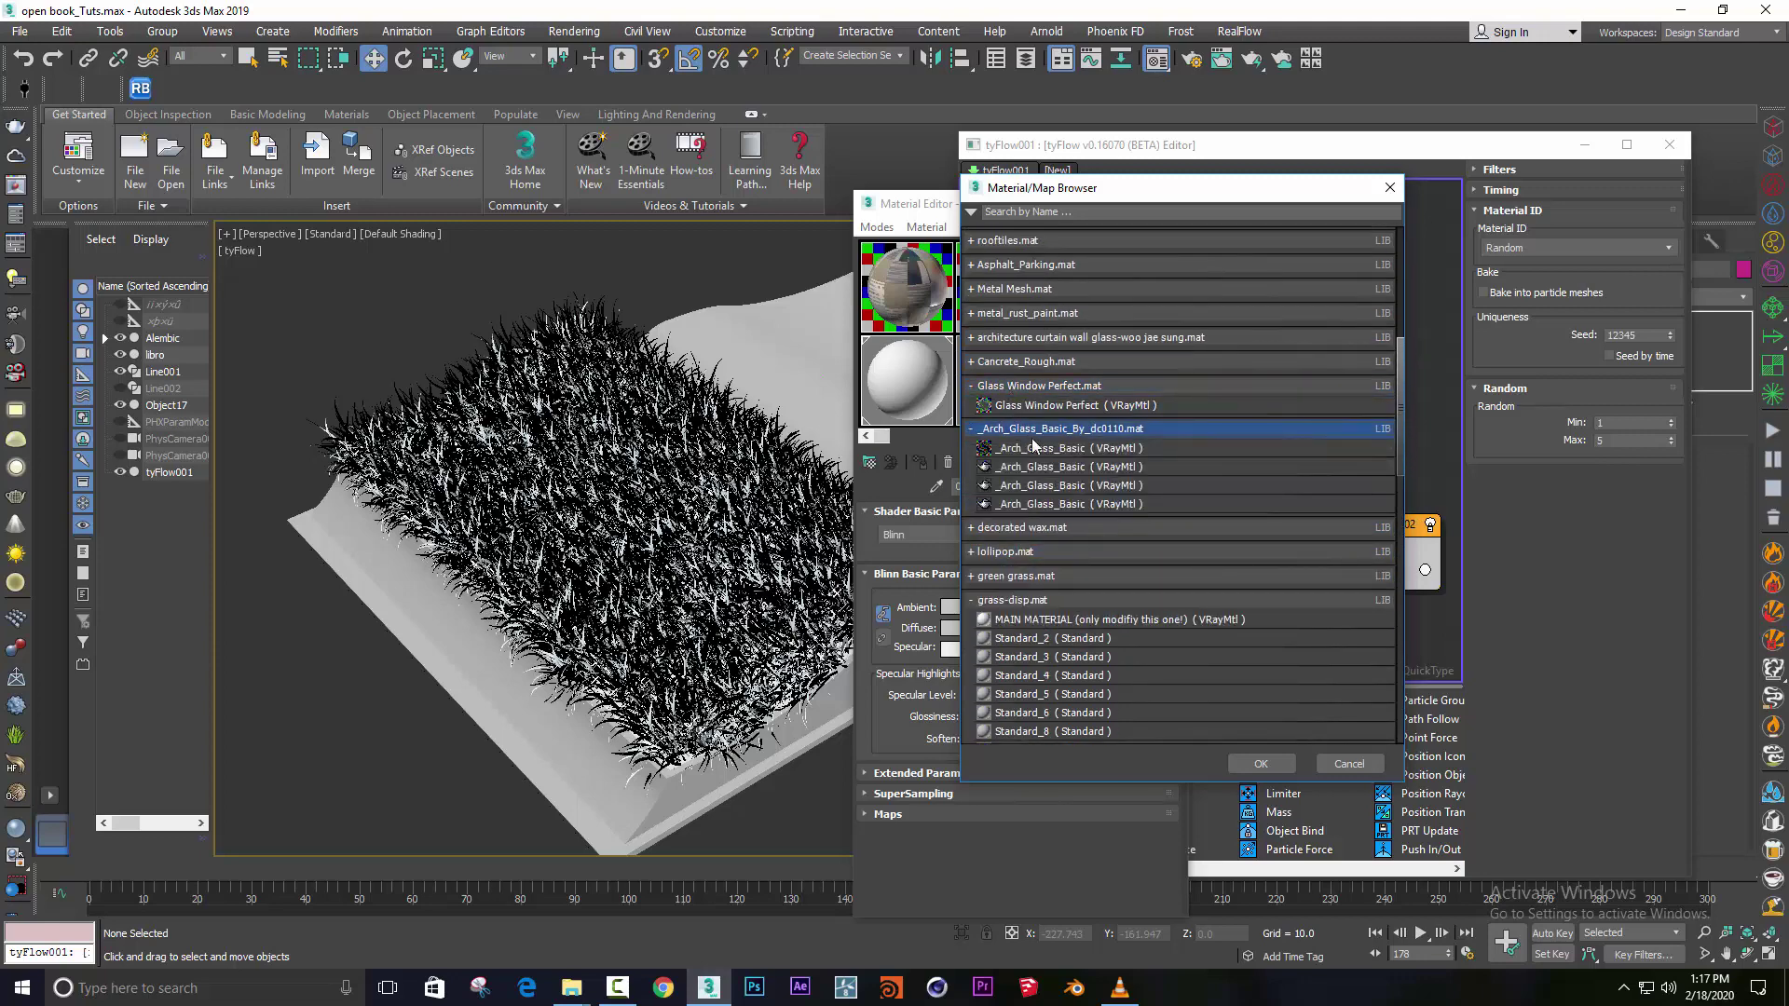
# Load the 'white ground' VRayMtl from the Grass.mat library.
pyautogui.scroll(1, 1051, 422)
pyautogui.scroll(2, 1051, 419)
pyautogui.scroll(2, 1052, 414)
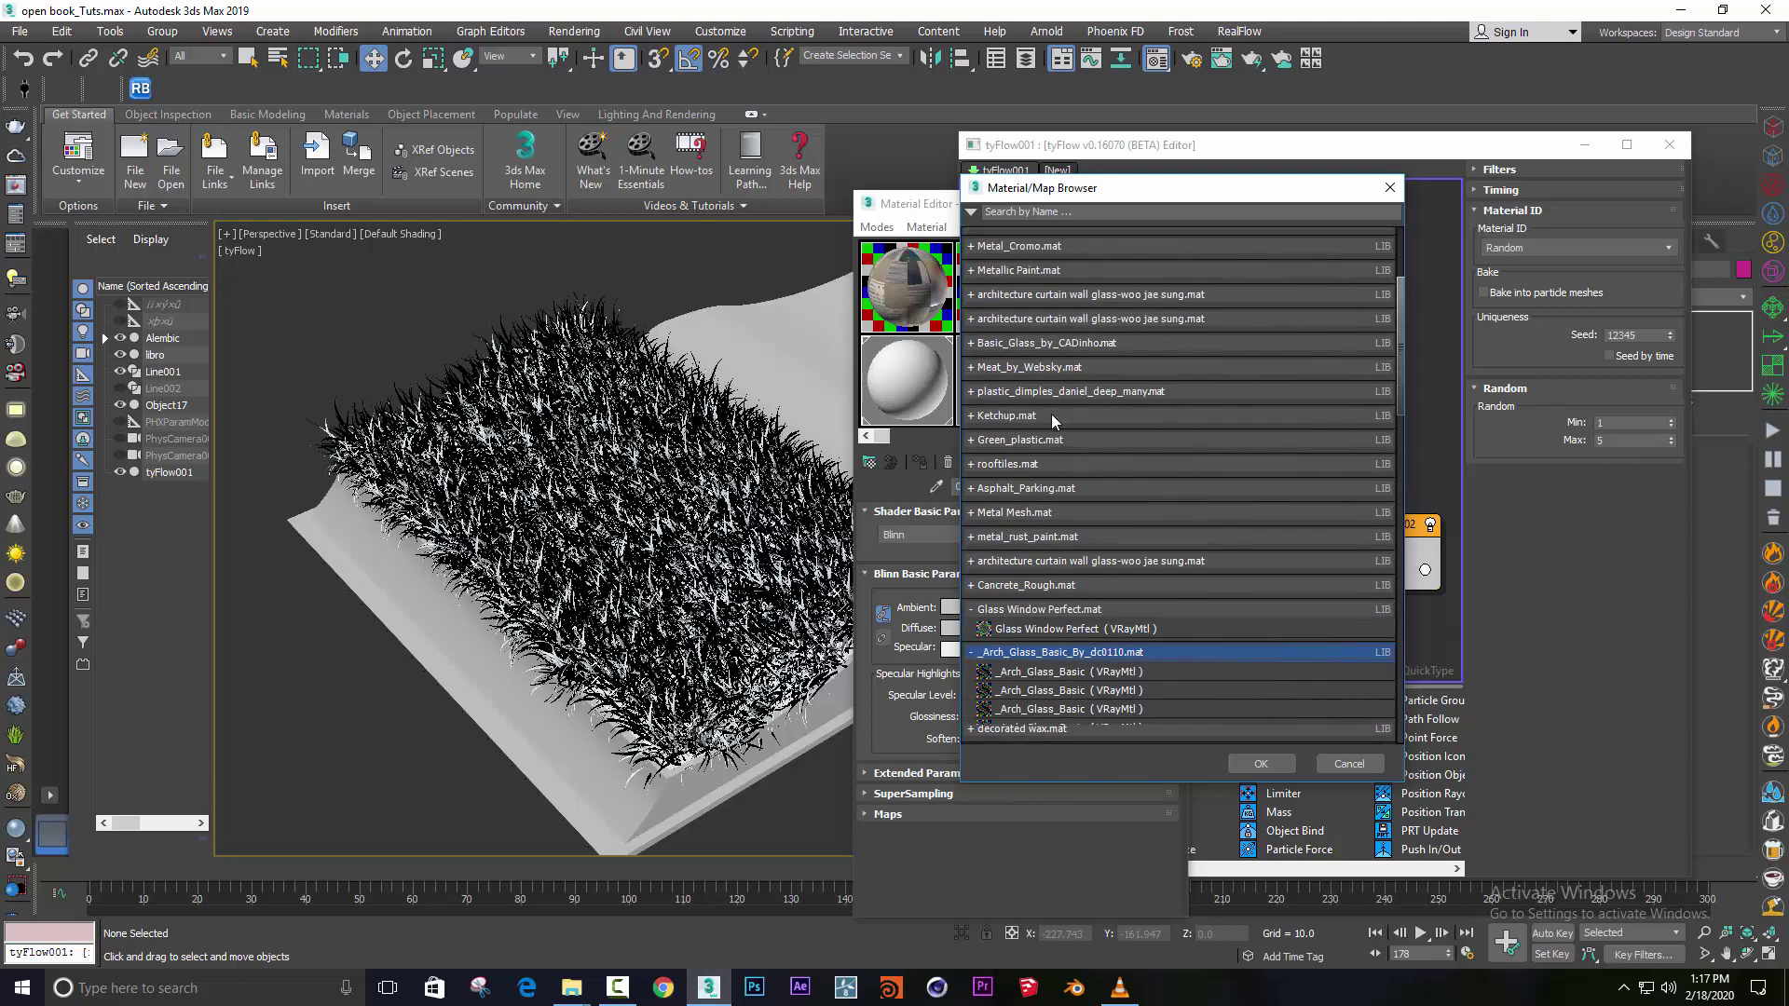
pyautogui.scroll(2, 1051, 414)
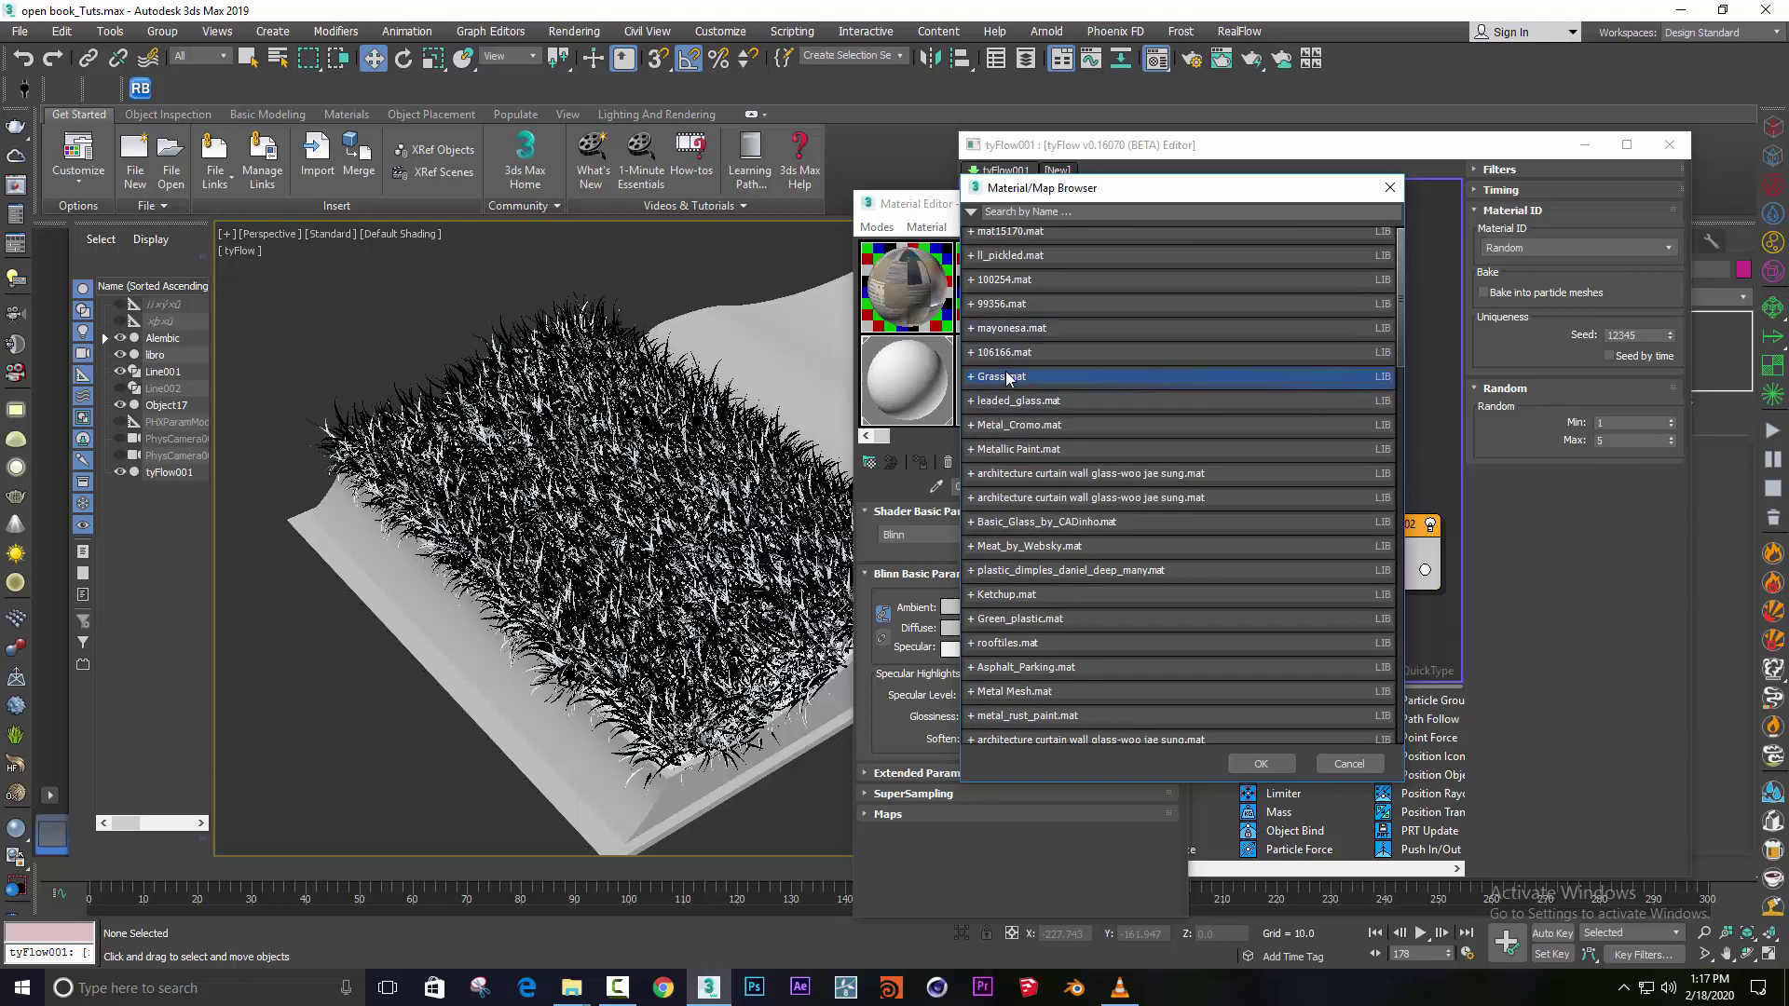
pyautogui.click(1016, 376)
pyautogui.click(1053, 433)
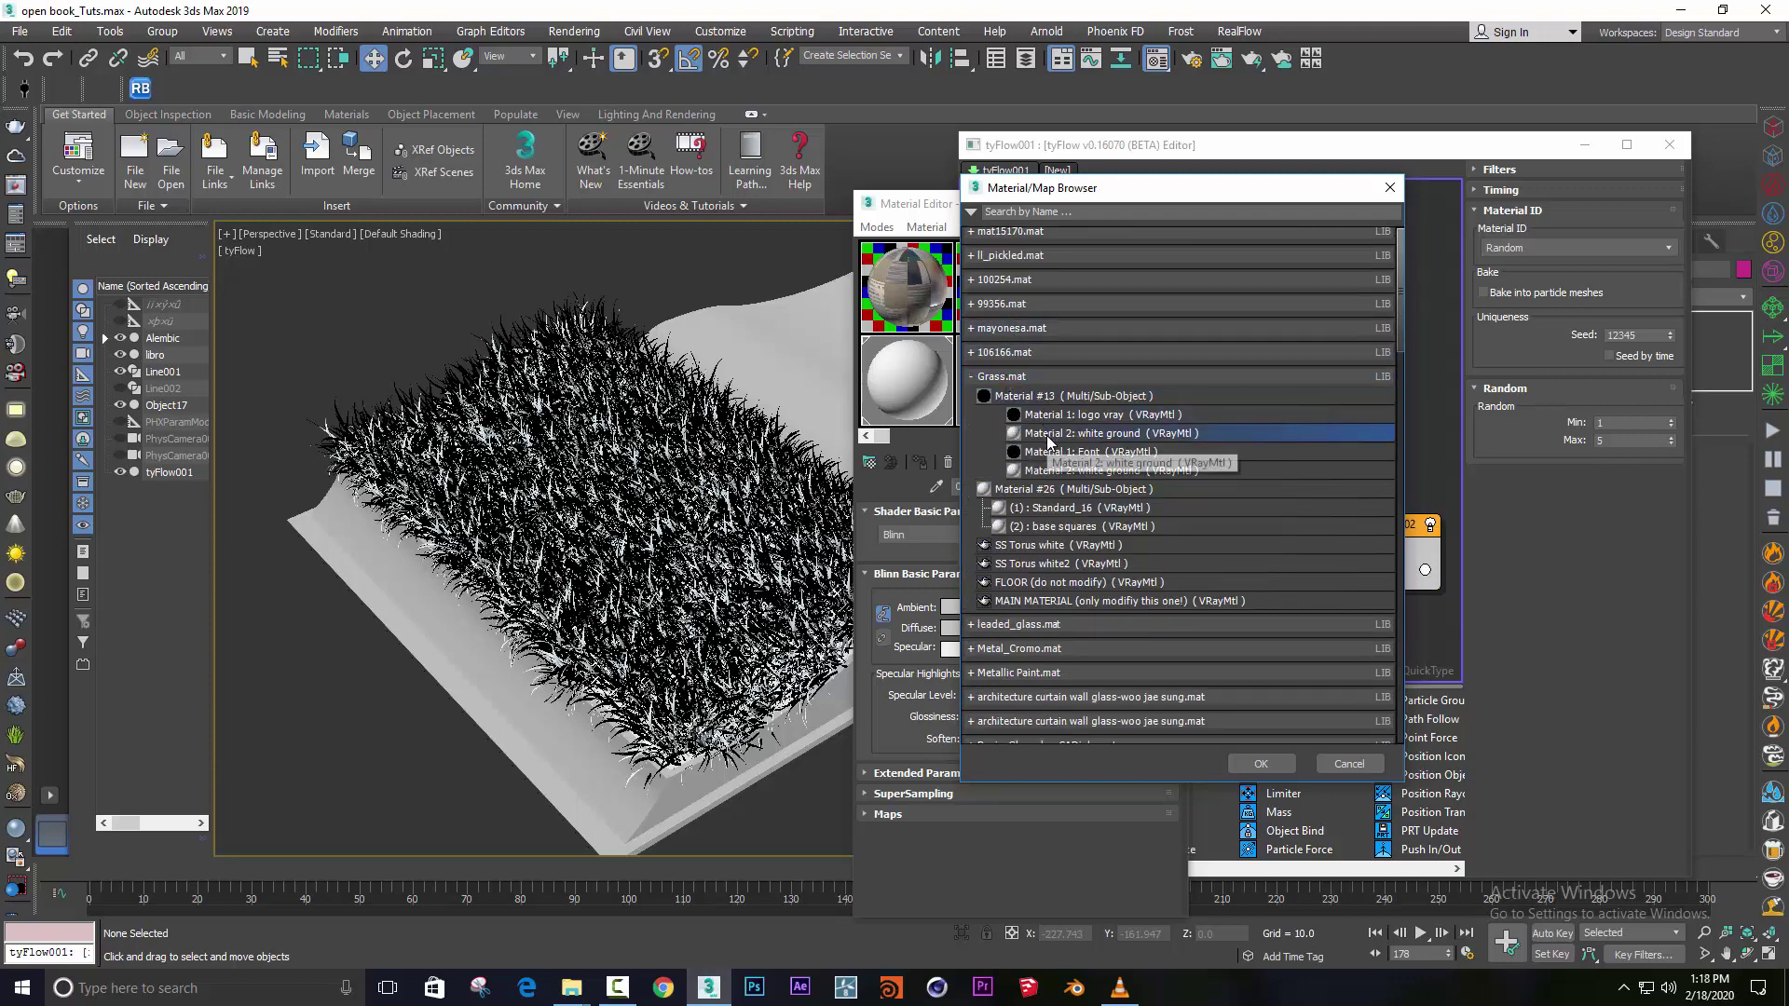
pyautogui.click(1236, 762)
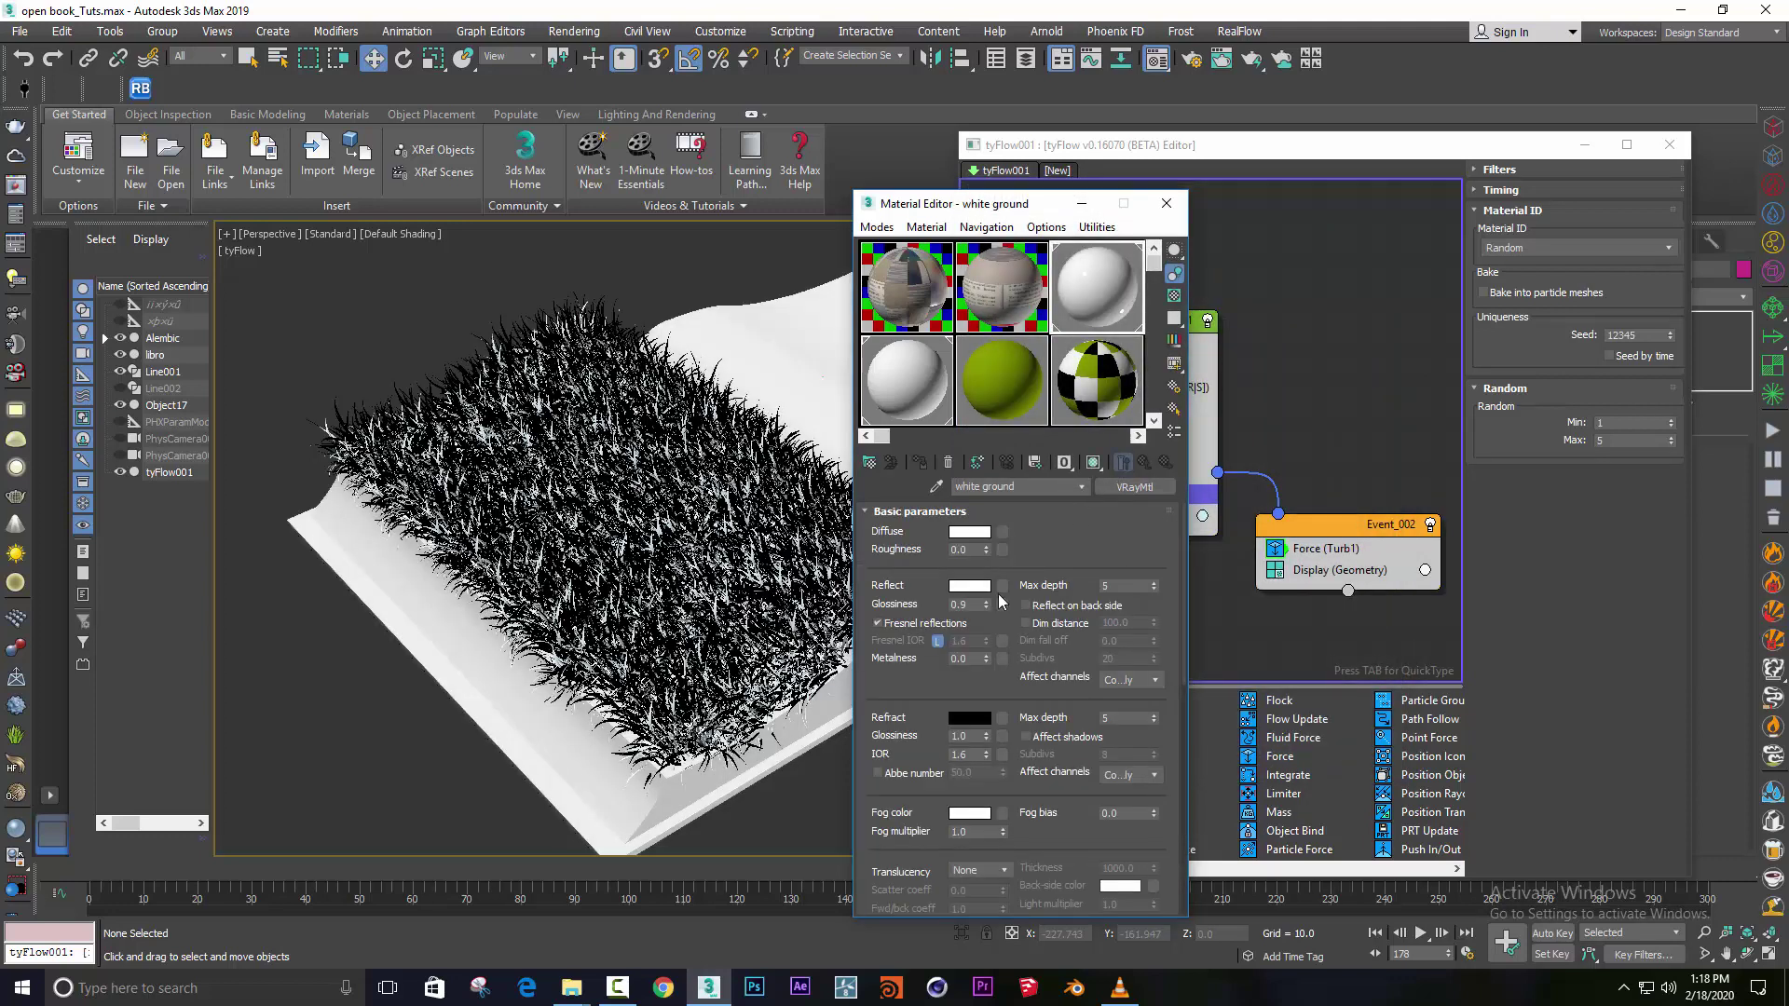
# Tint the white ground material's diffuse colour pale yellow.
pyautogui.click(786, 360)
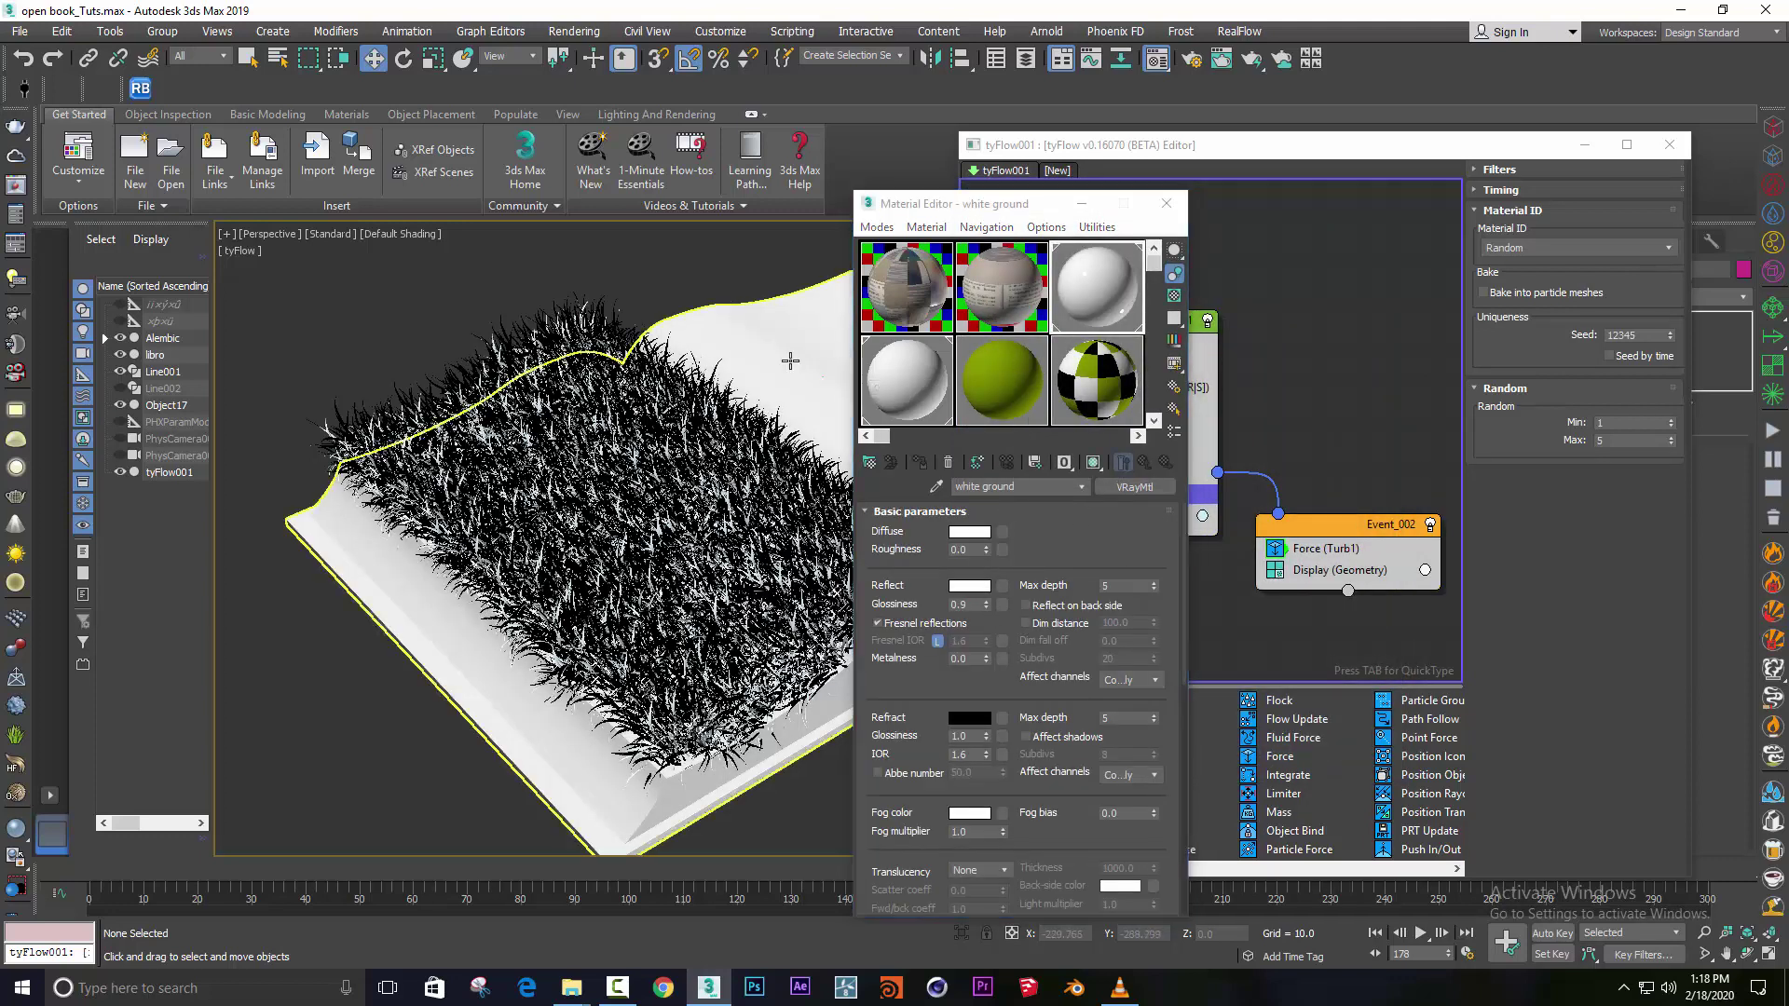
pyautogui.click(1114, 285)
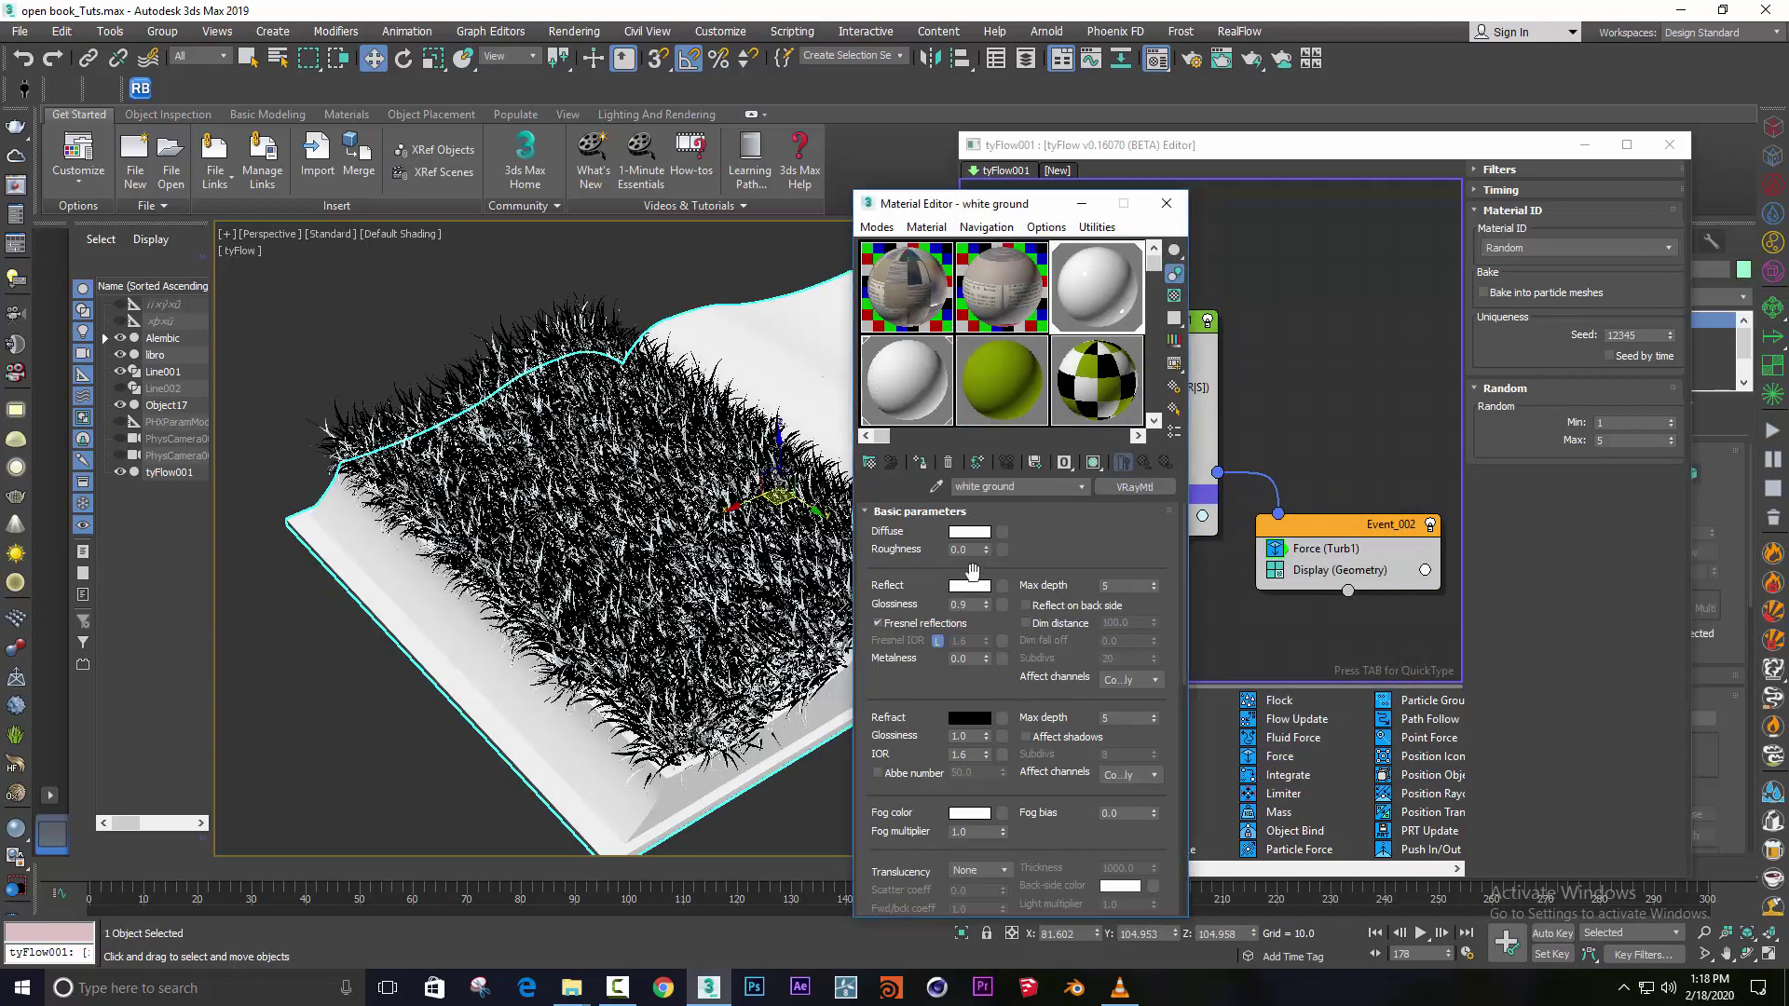
pyautogui.moveTo(918, 580)
pyautogui.mouseDown()
pyautogui.moveTo(927, 557)
pyautogui.moveTo(954, 566)
pyautogui.mouseUp()
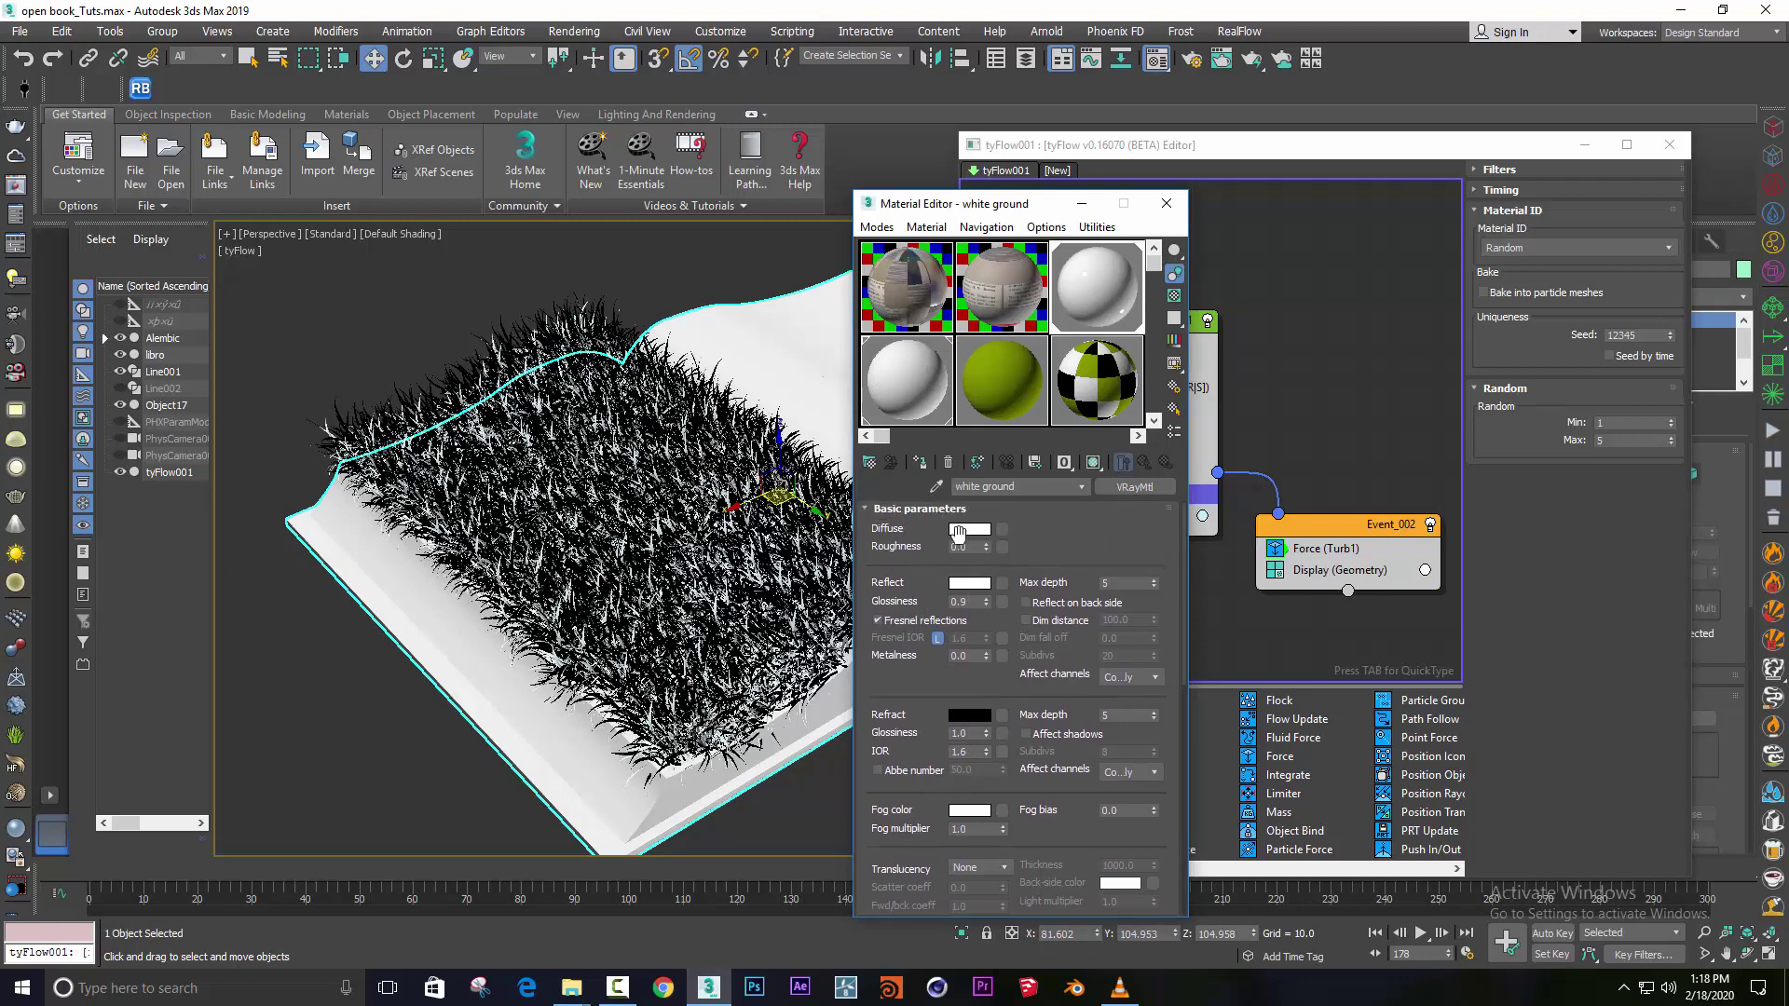
pyautogui.click(960, 529)
pyautogui.click(626, 160)
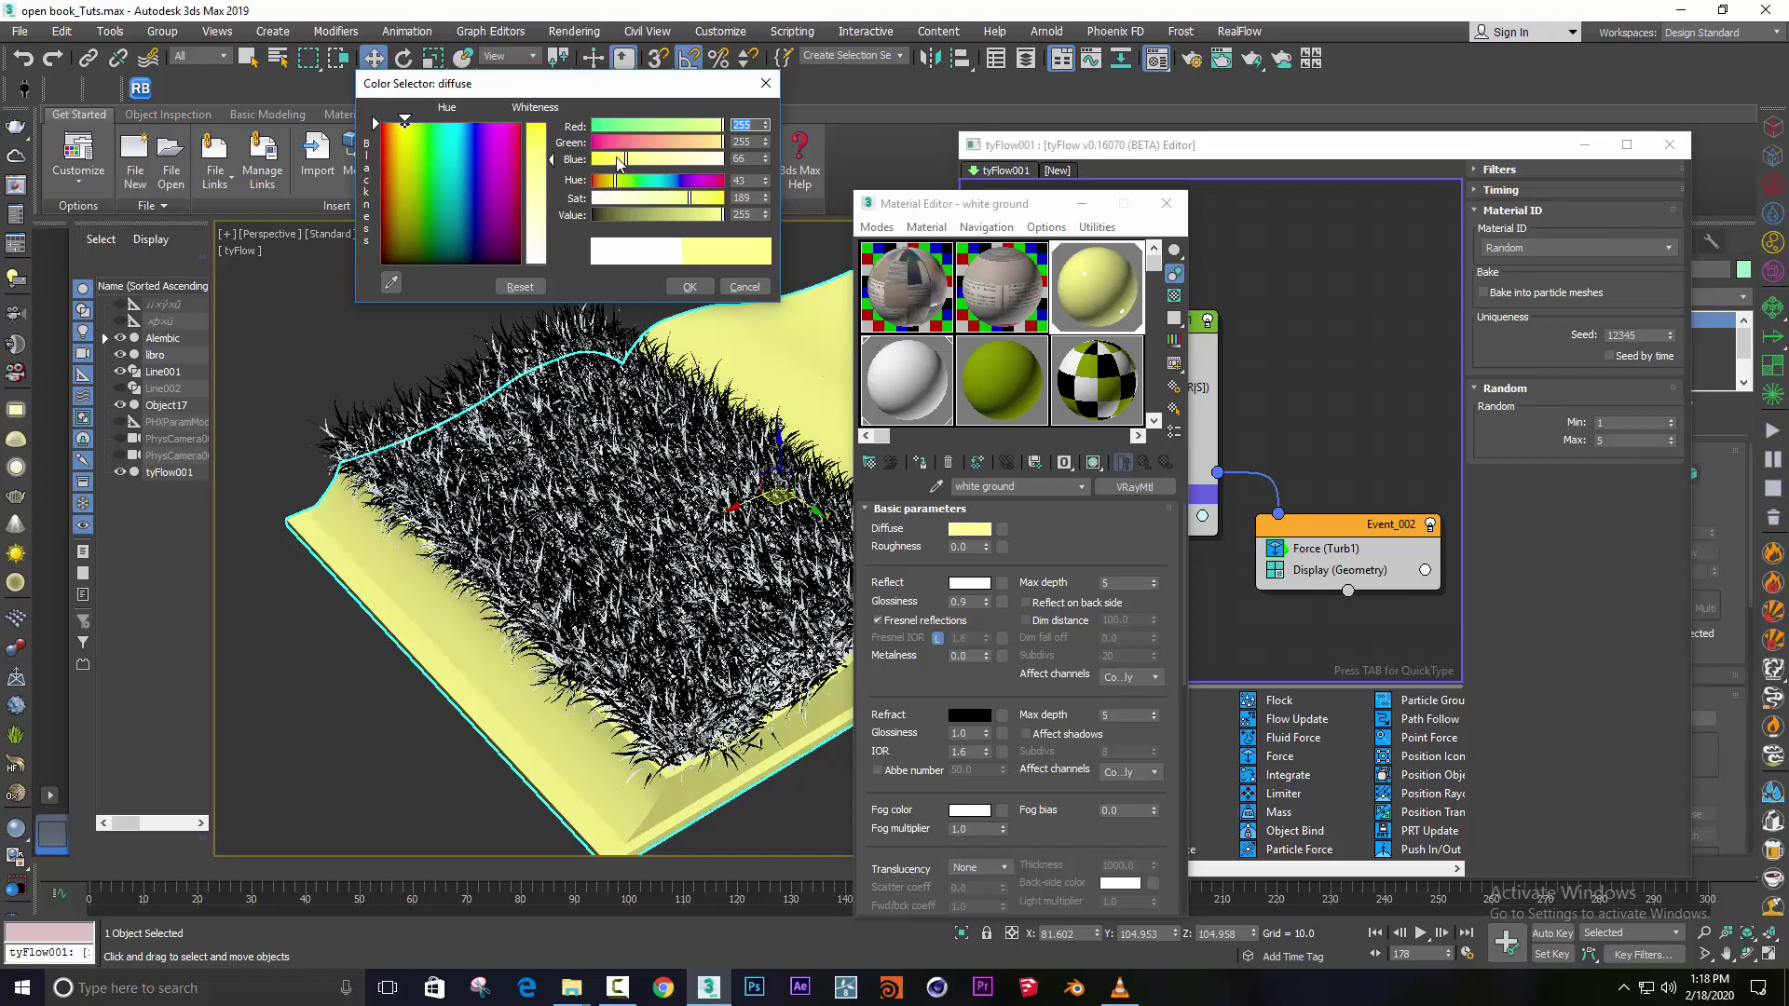
pyautogui.click(619, 160)
pyautogui.click(690, 286)
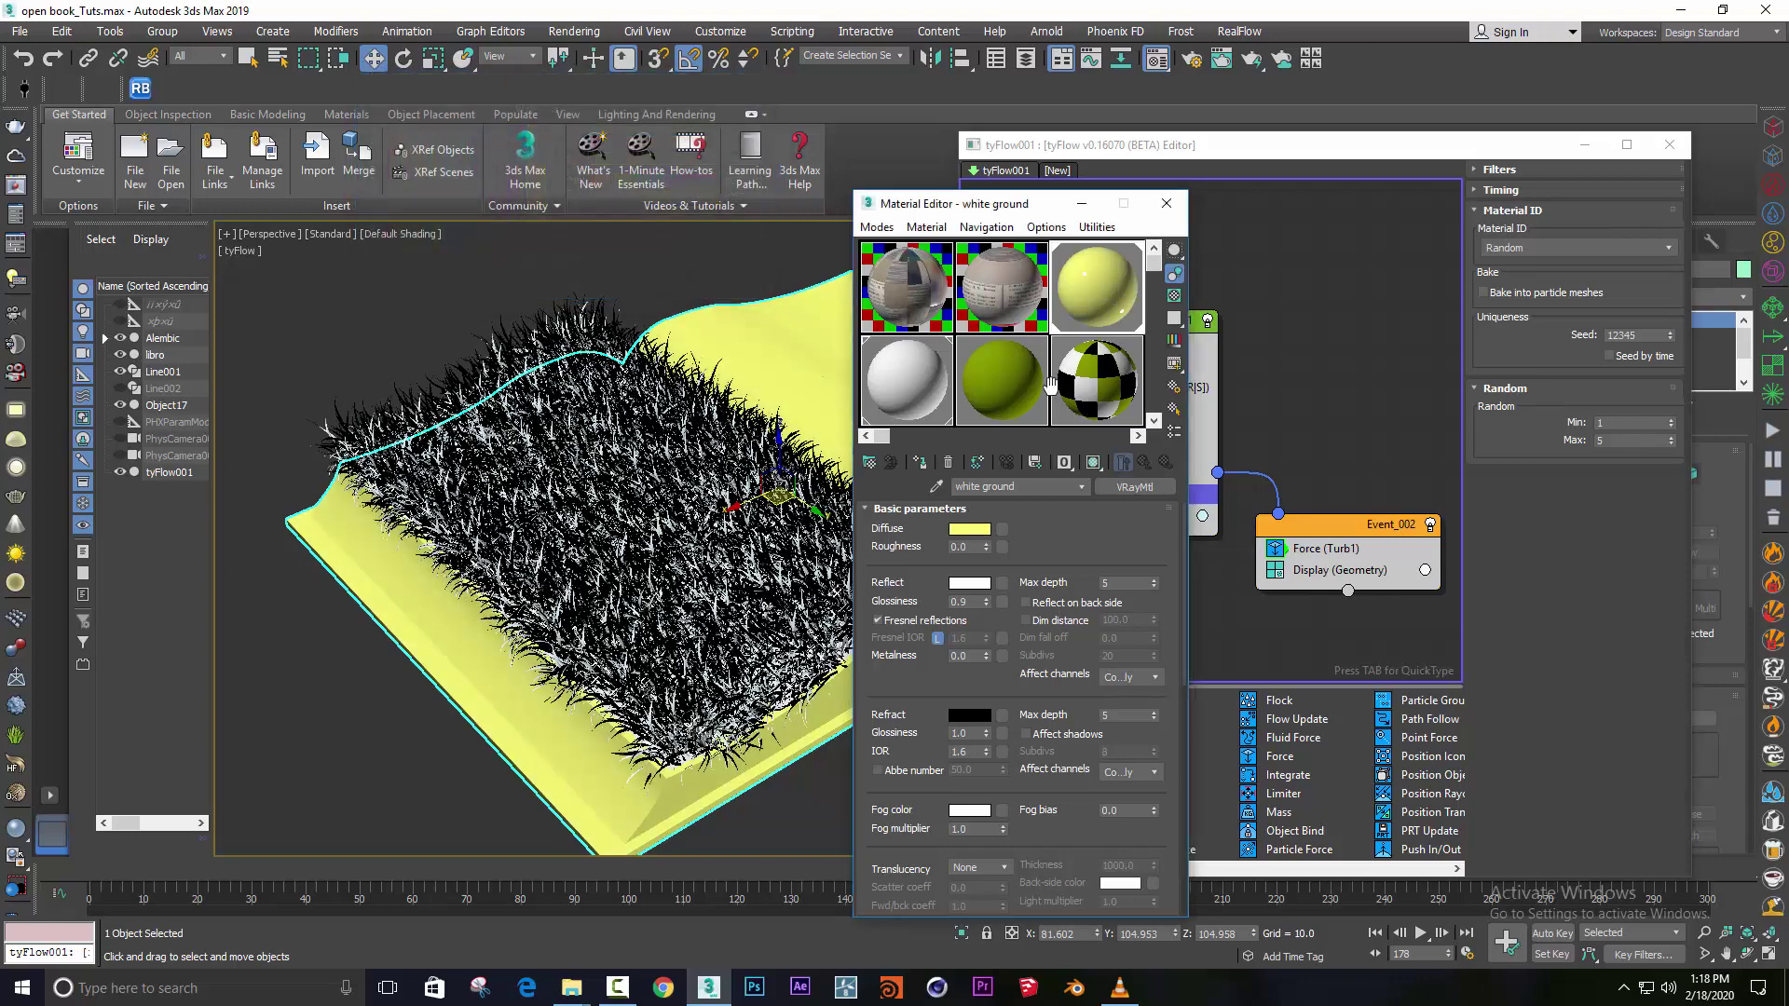
# Place white ground into sub-material slot 3 of 09 - Default.
pyautogui.click(1088, 410)
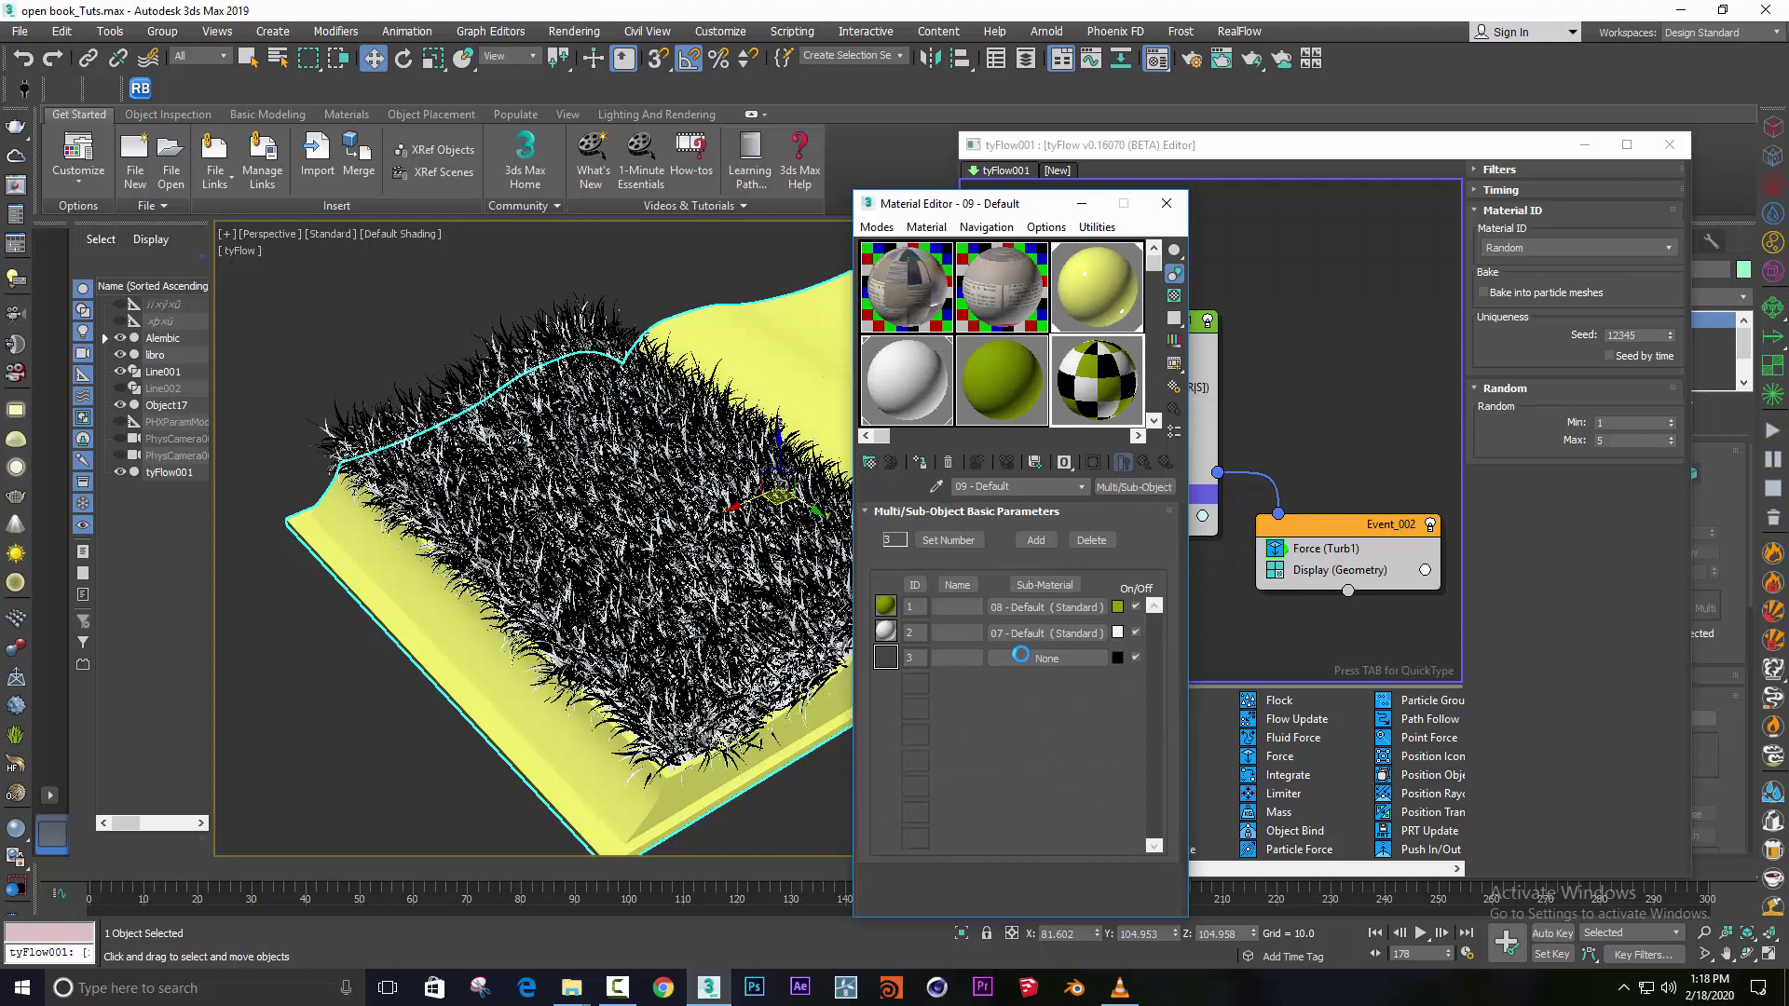
pyautogui.click(986, 620)
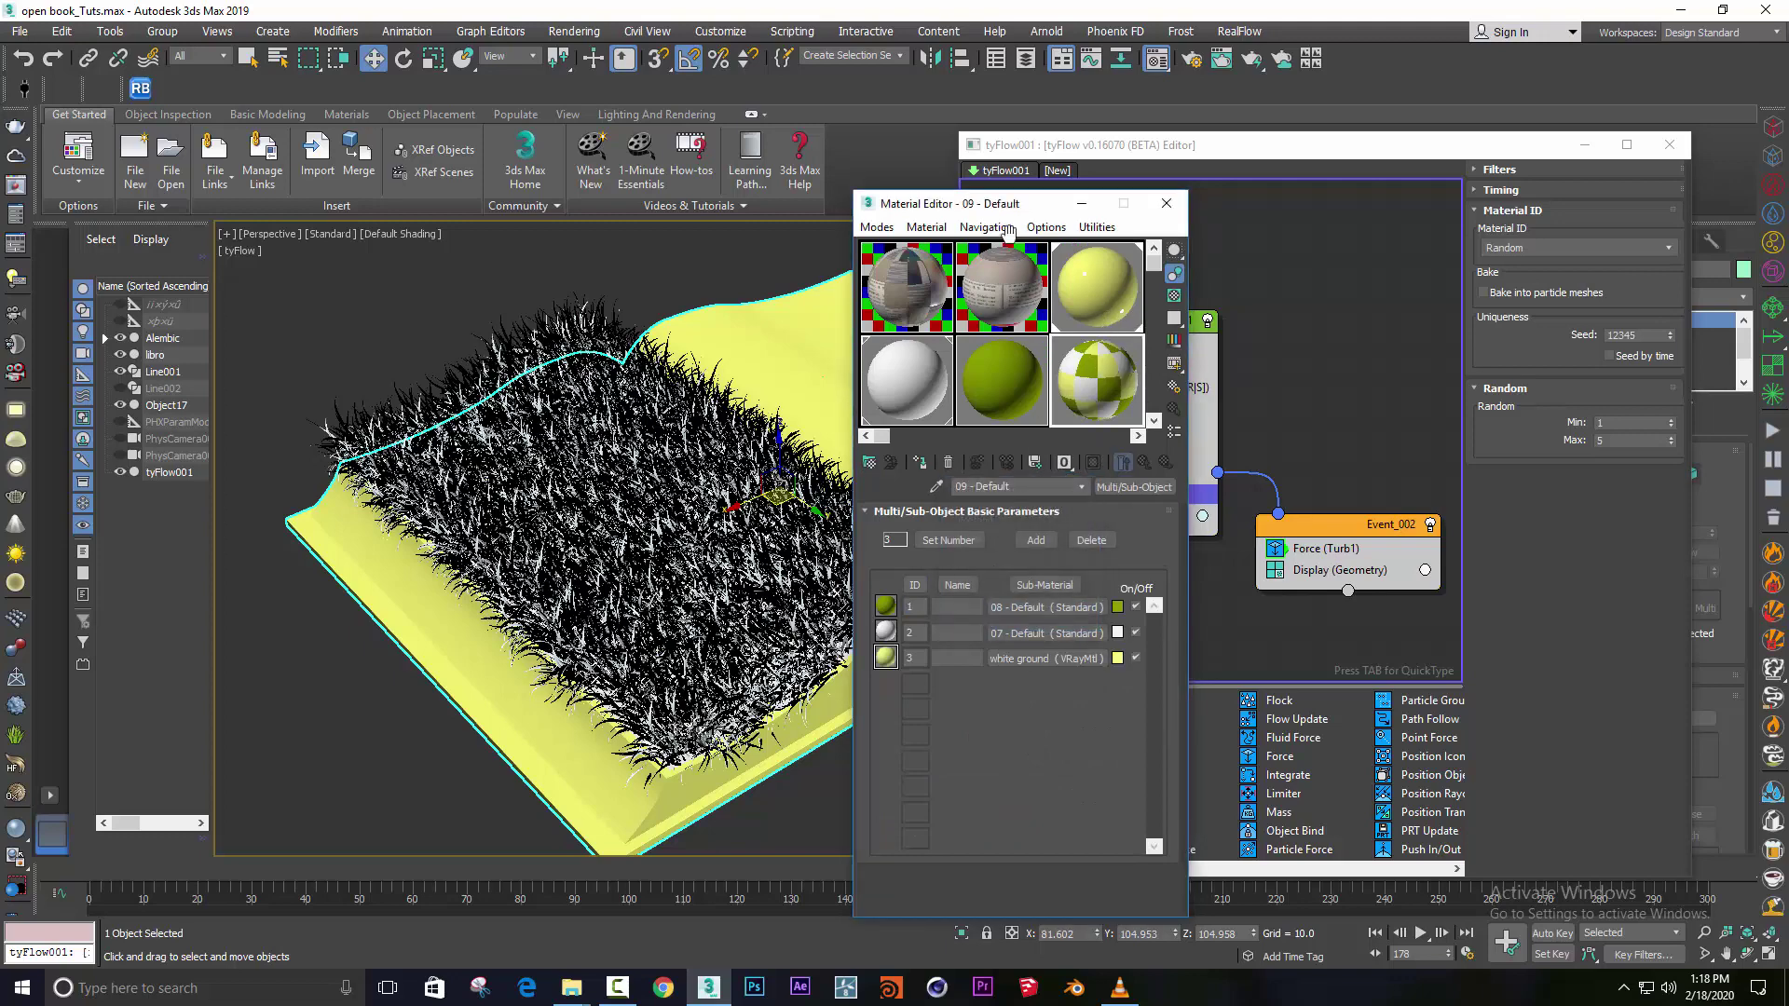
pyautogui.moveTo(1067, 216); pyautogui.dragTo(1217, 225)
pyautogui.scroll(-5, 817, 615)
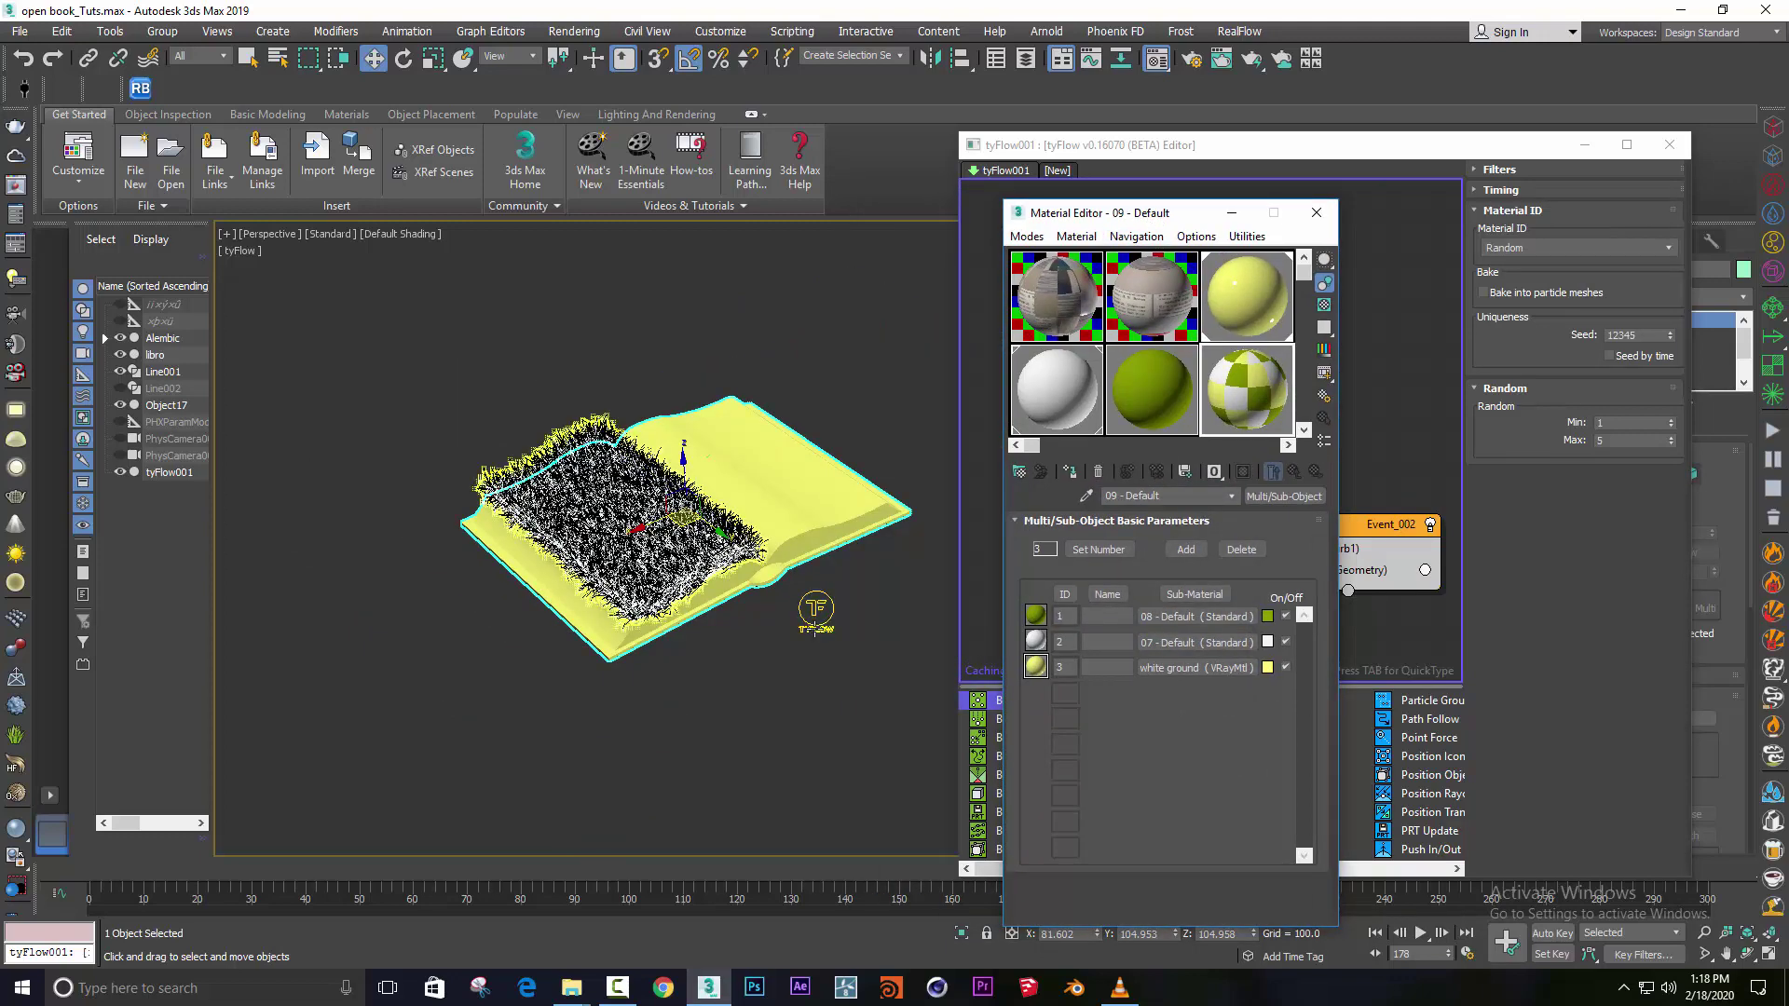
# Assign the 09 - Default multi-material to the tyFlow grass object.
pyautogui.click(817, 610)
pyautogui.click(1072, 473)
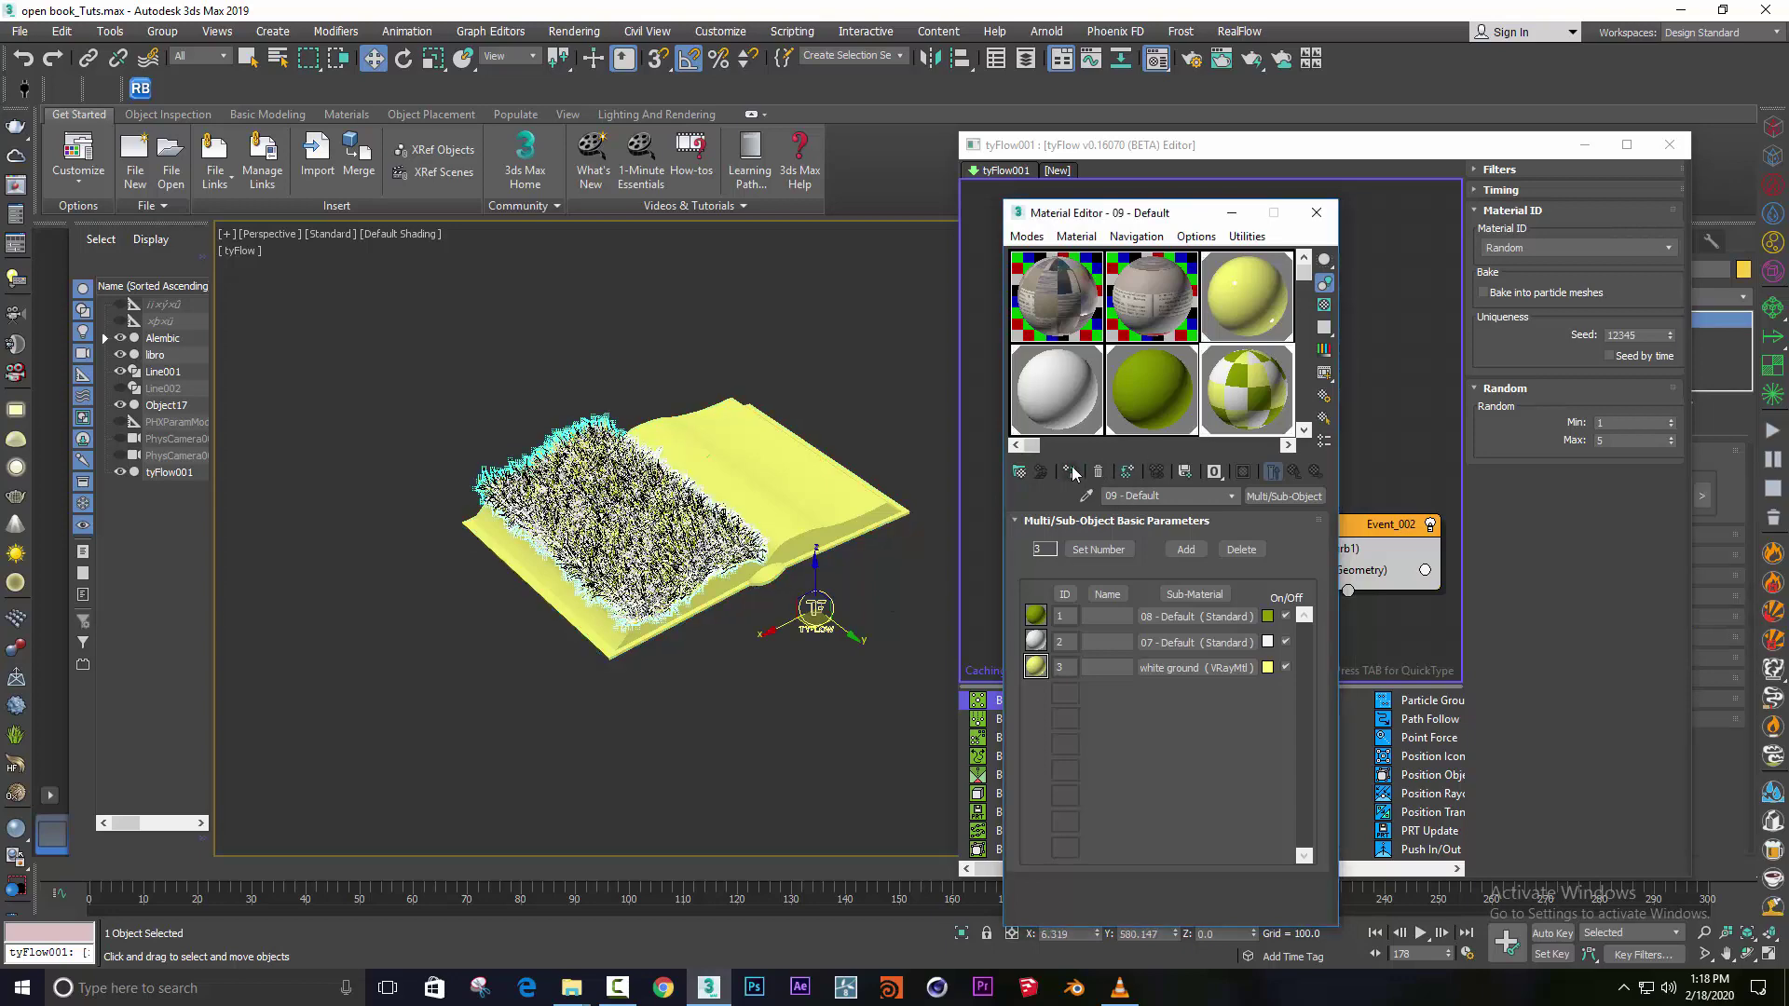
pyautogui.click(764, 703)
pyautogui.scroll(2, 764, 703)
pyautogui.scroll(3, 764, 702)
pyautogui.scroll(3, 764, 703)
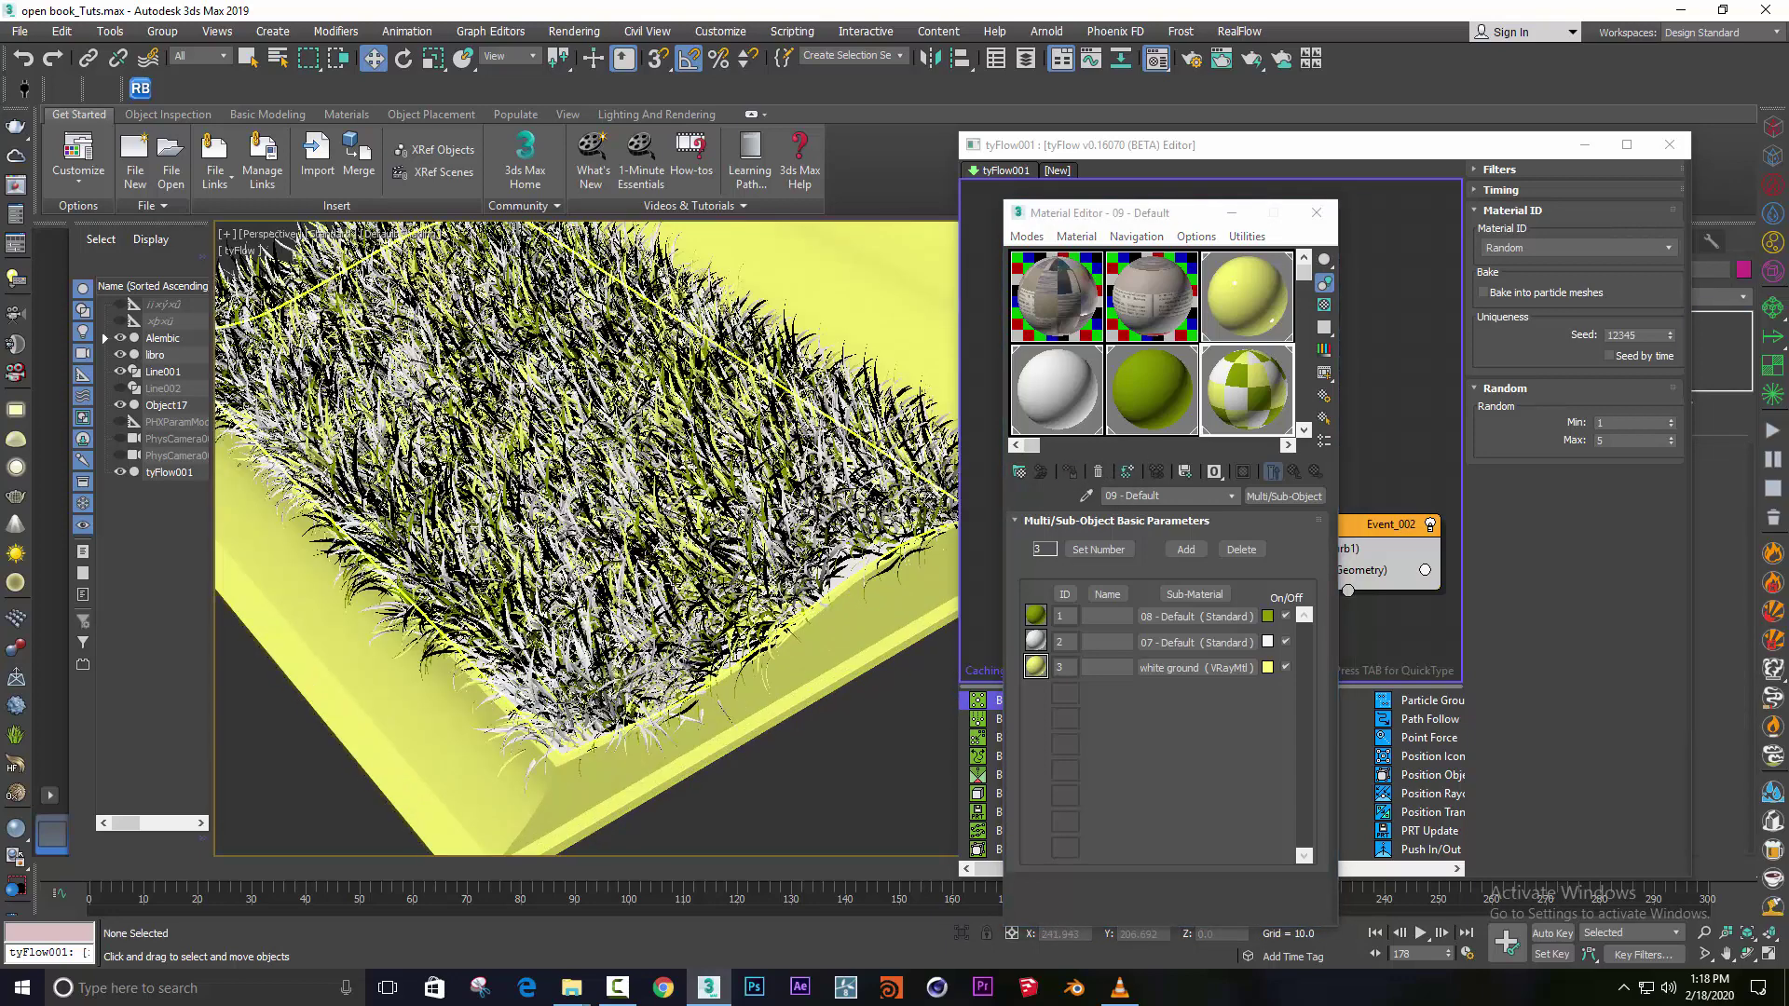
pyautogui.scroll(-5, 671, 592)
# Recolour the 07 - Default diffuse from white to a lighter green.
pyautogui.click(1049, 415)
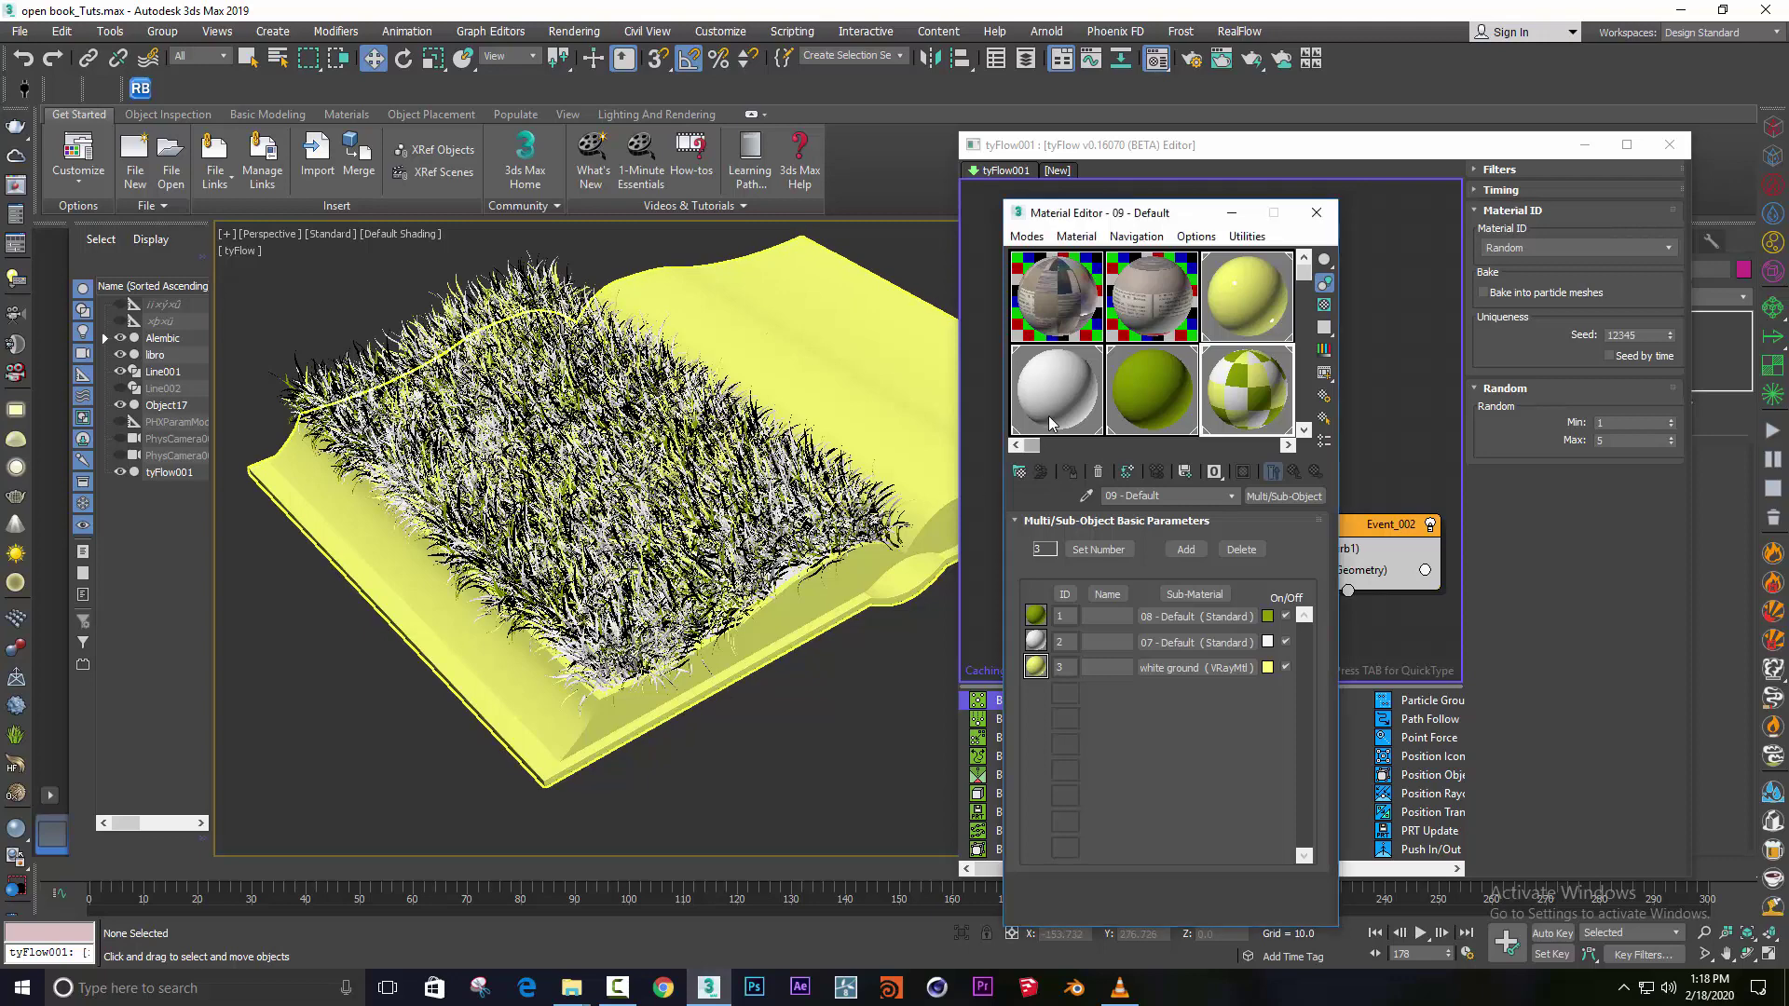
pyautogui.click(1113, 638)
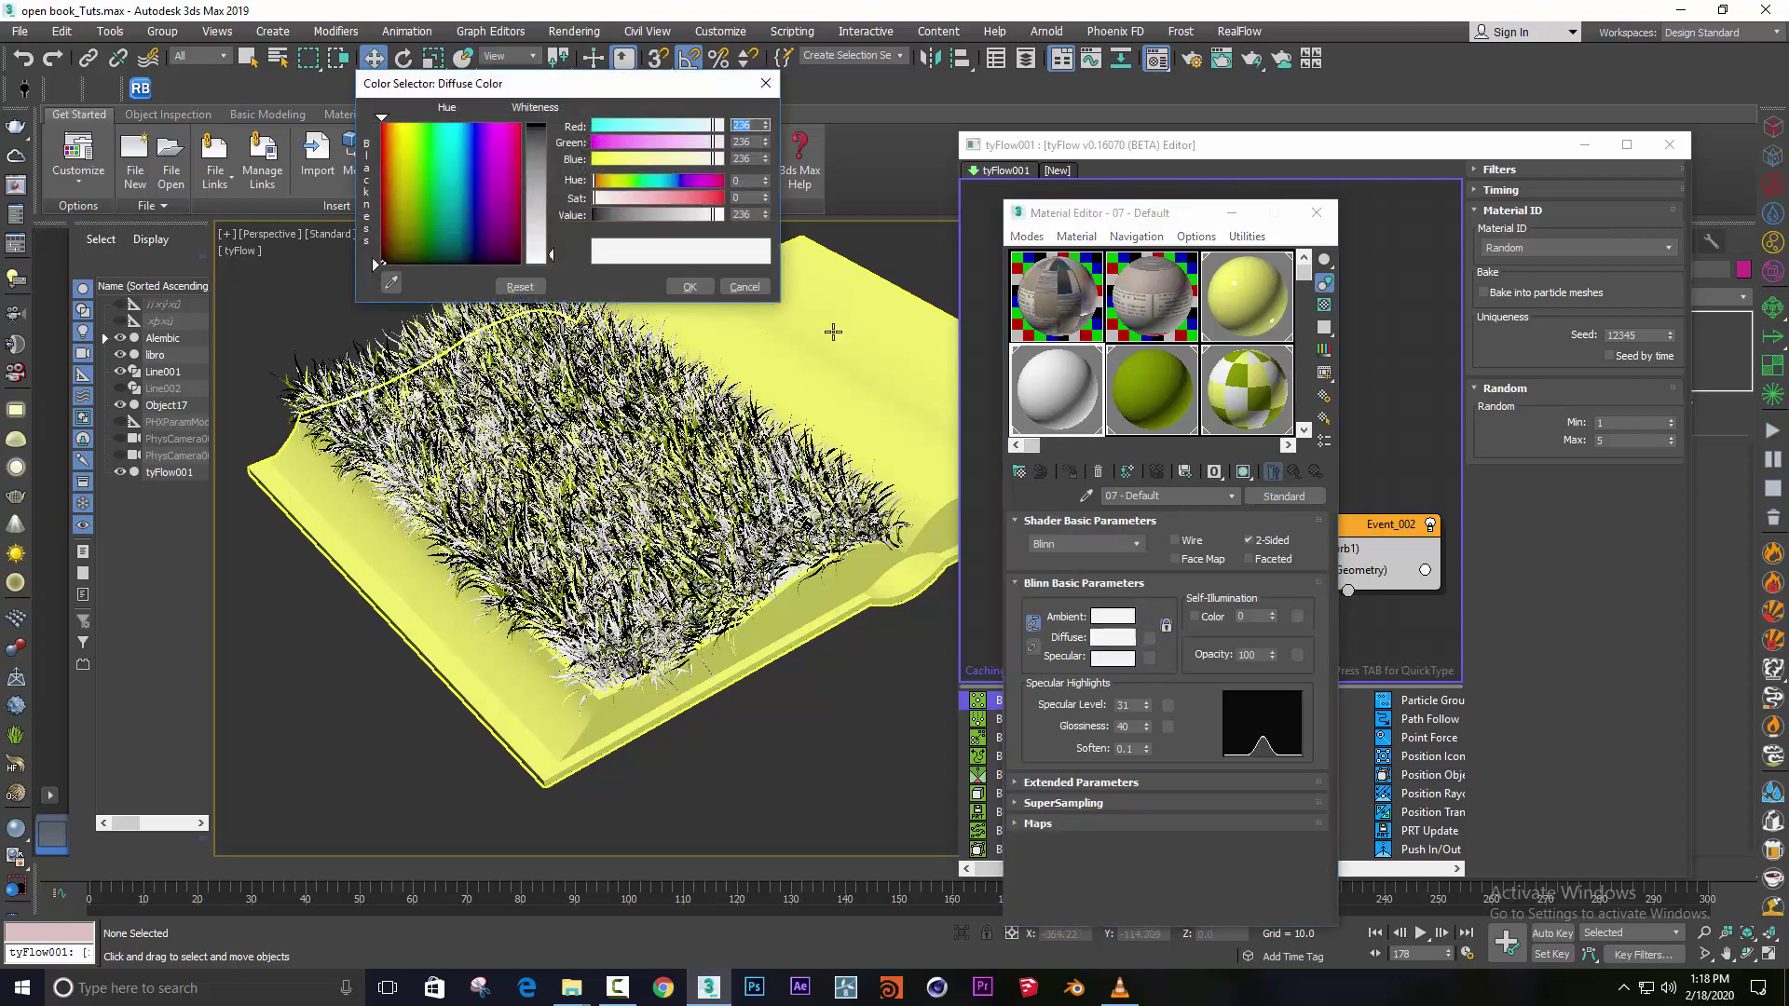
pyautogui.click(662, 216)
pyautogui.click(629, 181)
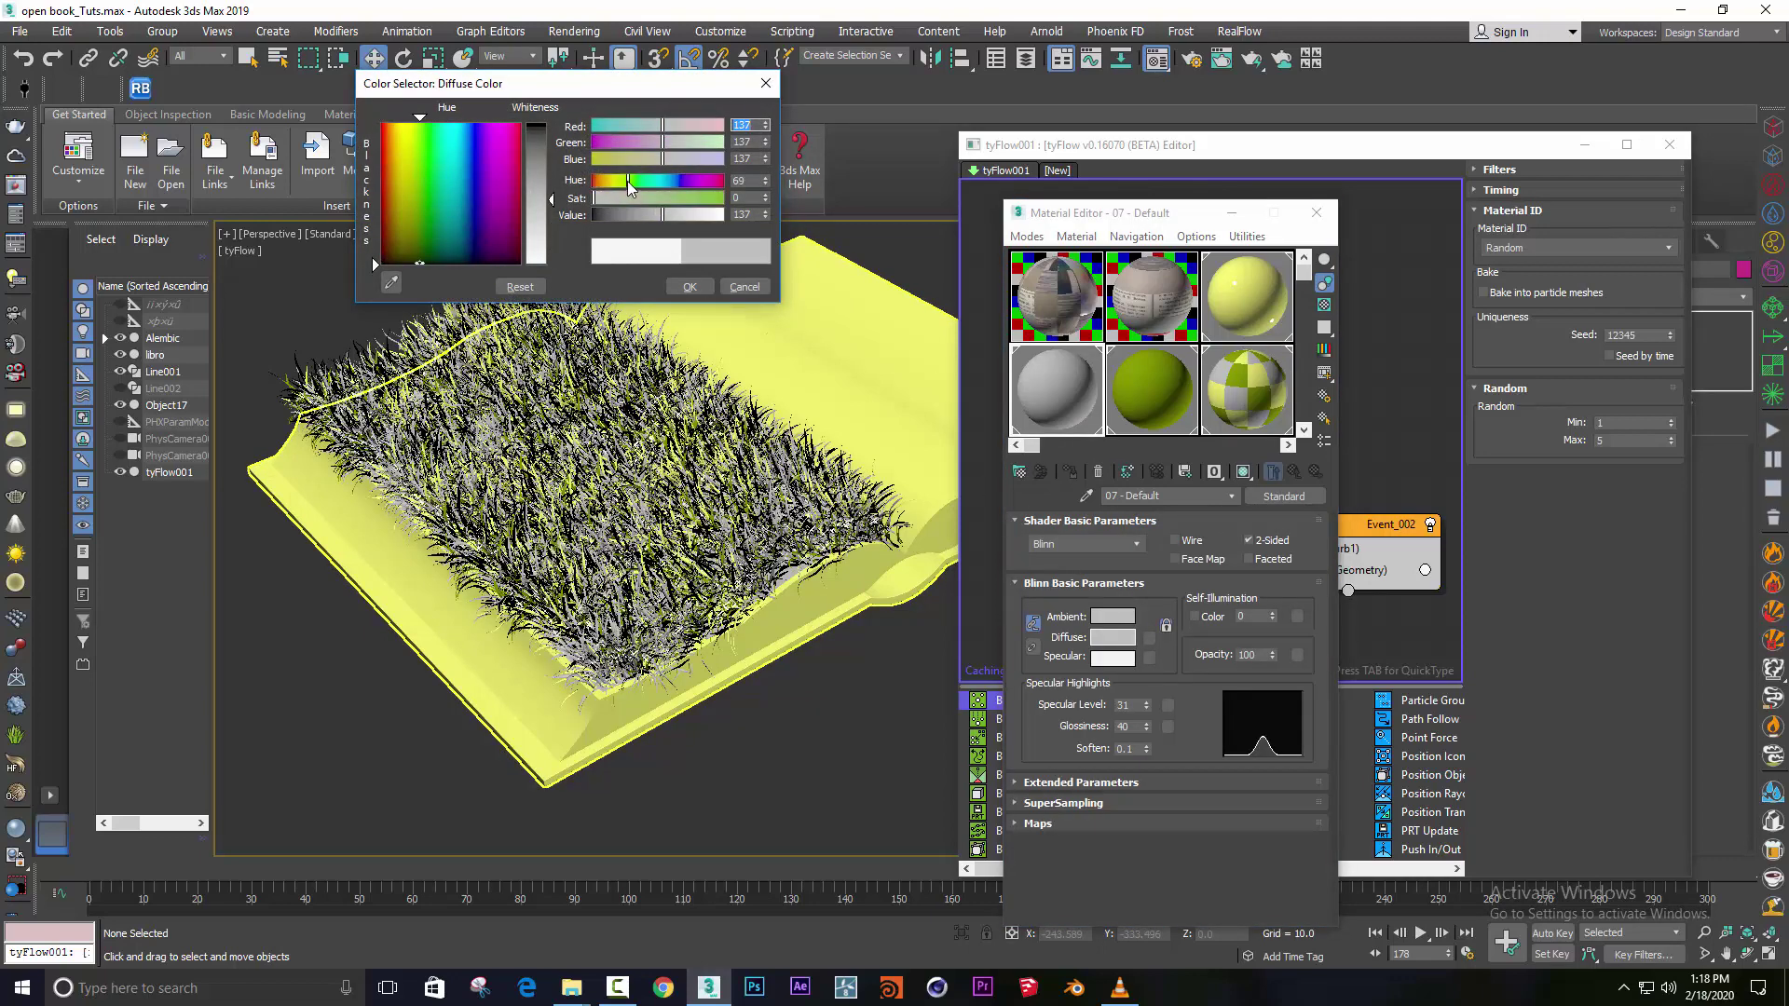
pyautogui.moveTo(608, 186); pyautogui.dragTo(606, 183)
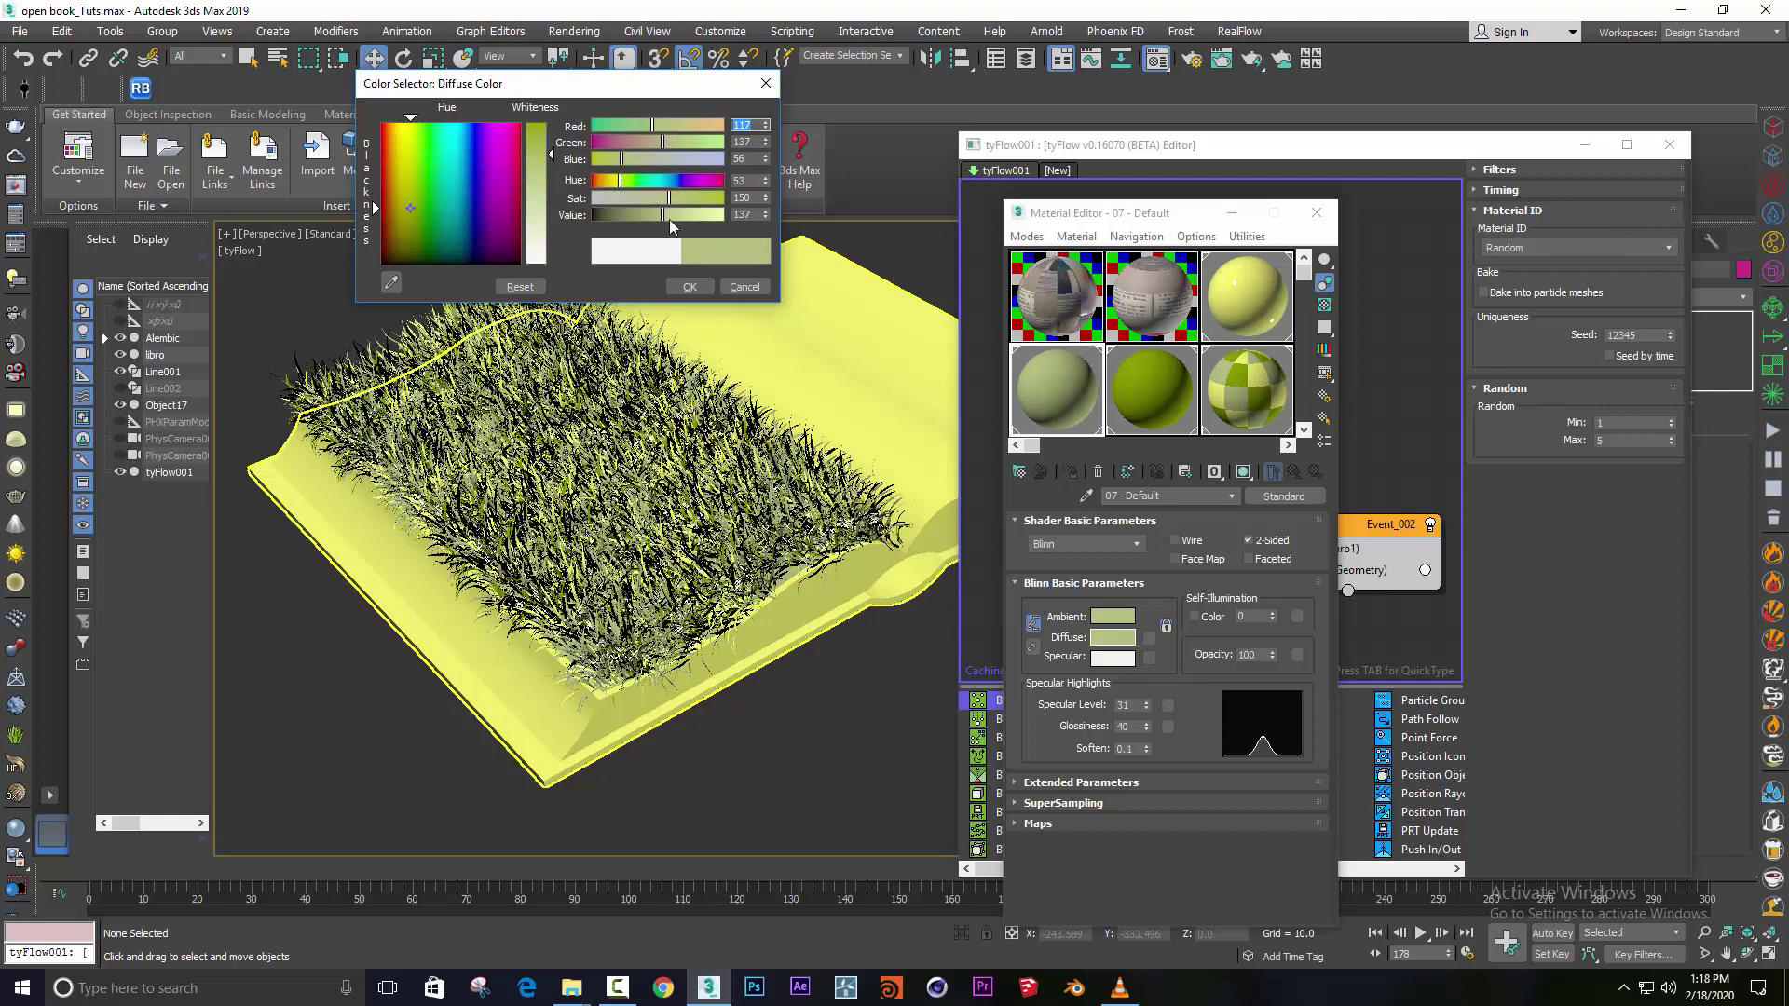
pyautogui.moveTo(669, 220); pyautogui.dragTo(699, 213)
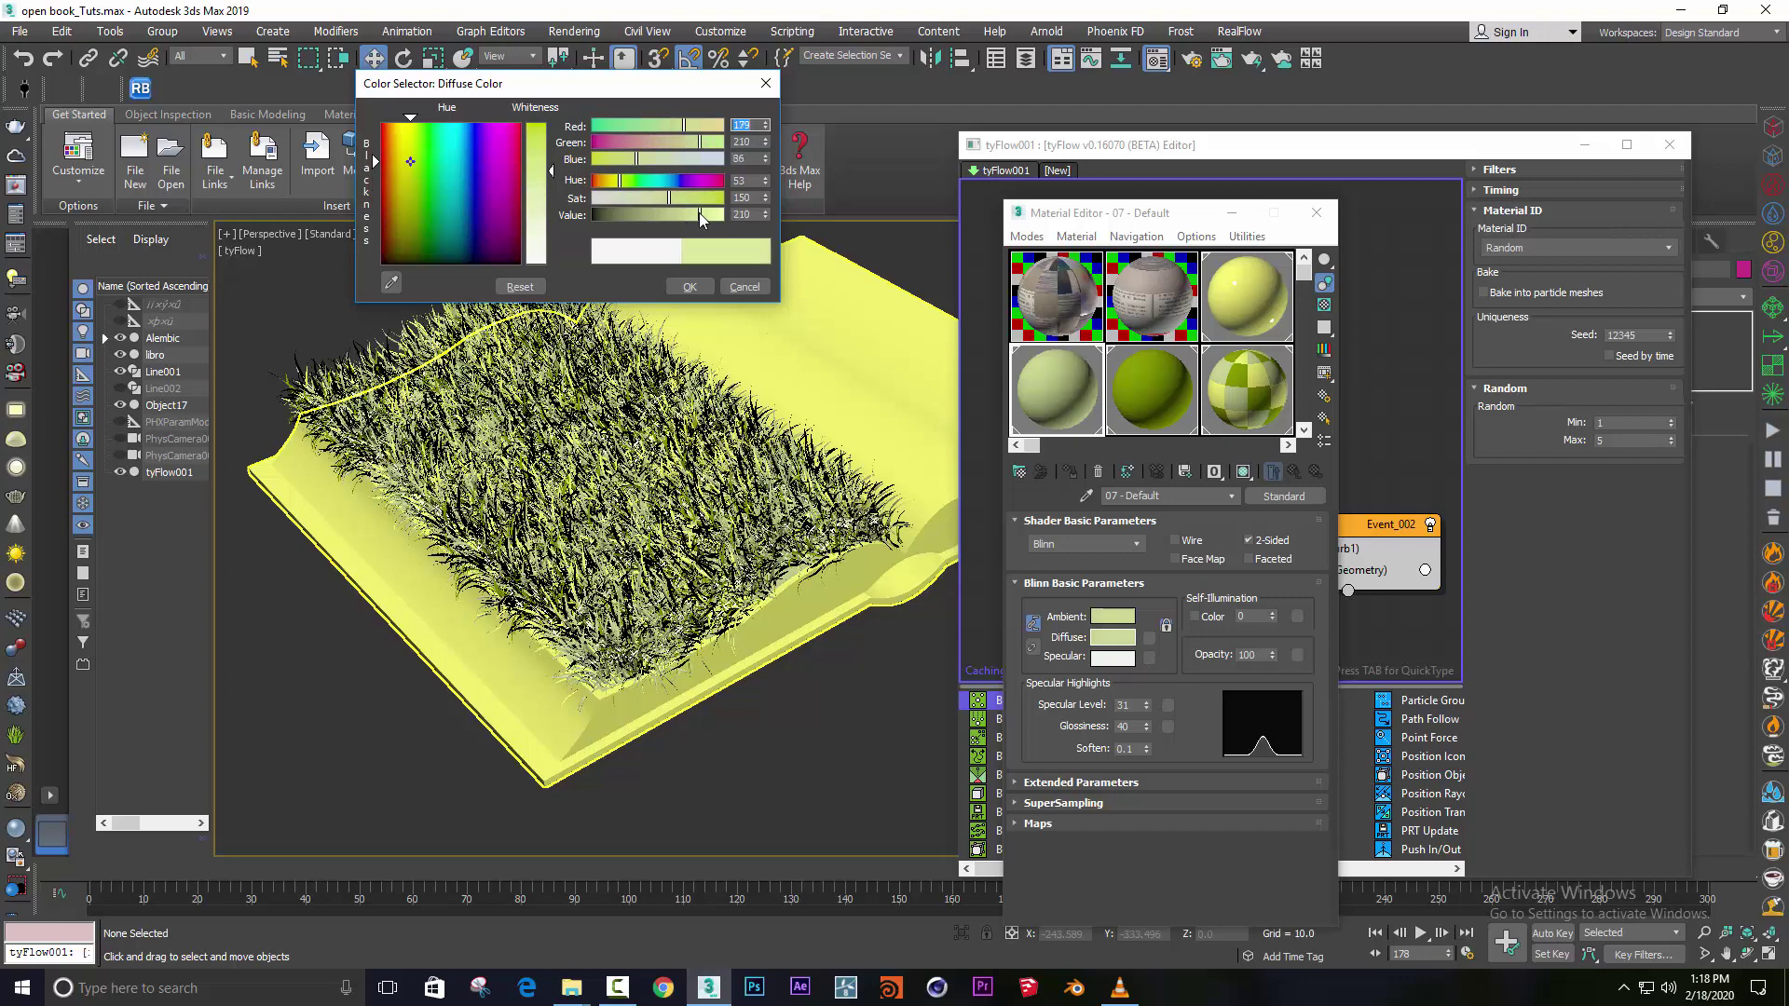
pyautogui.click(692, 287)
# Reassign Material #43 to the book to restore its page material.
pyautogui.click(1048, 337)
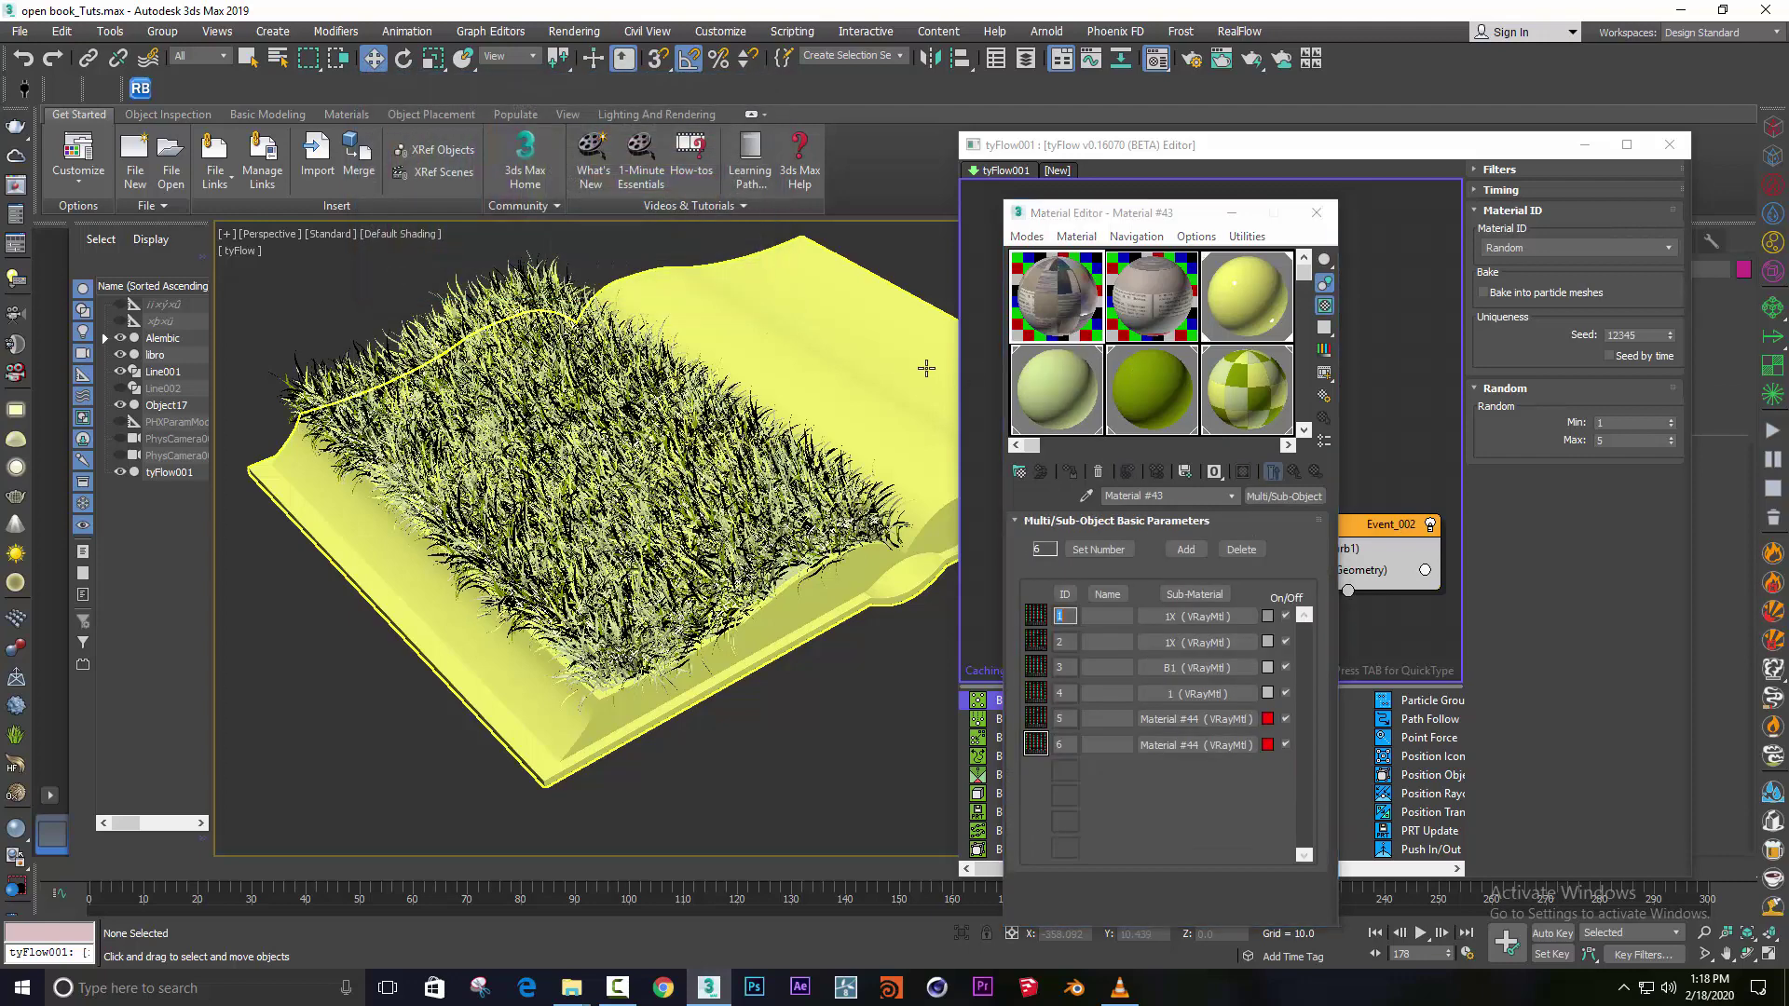
pyautogui.click(1072, 469)
pyautogui.click(770, 674)
pyautogui.scroll(5, 579, 623)
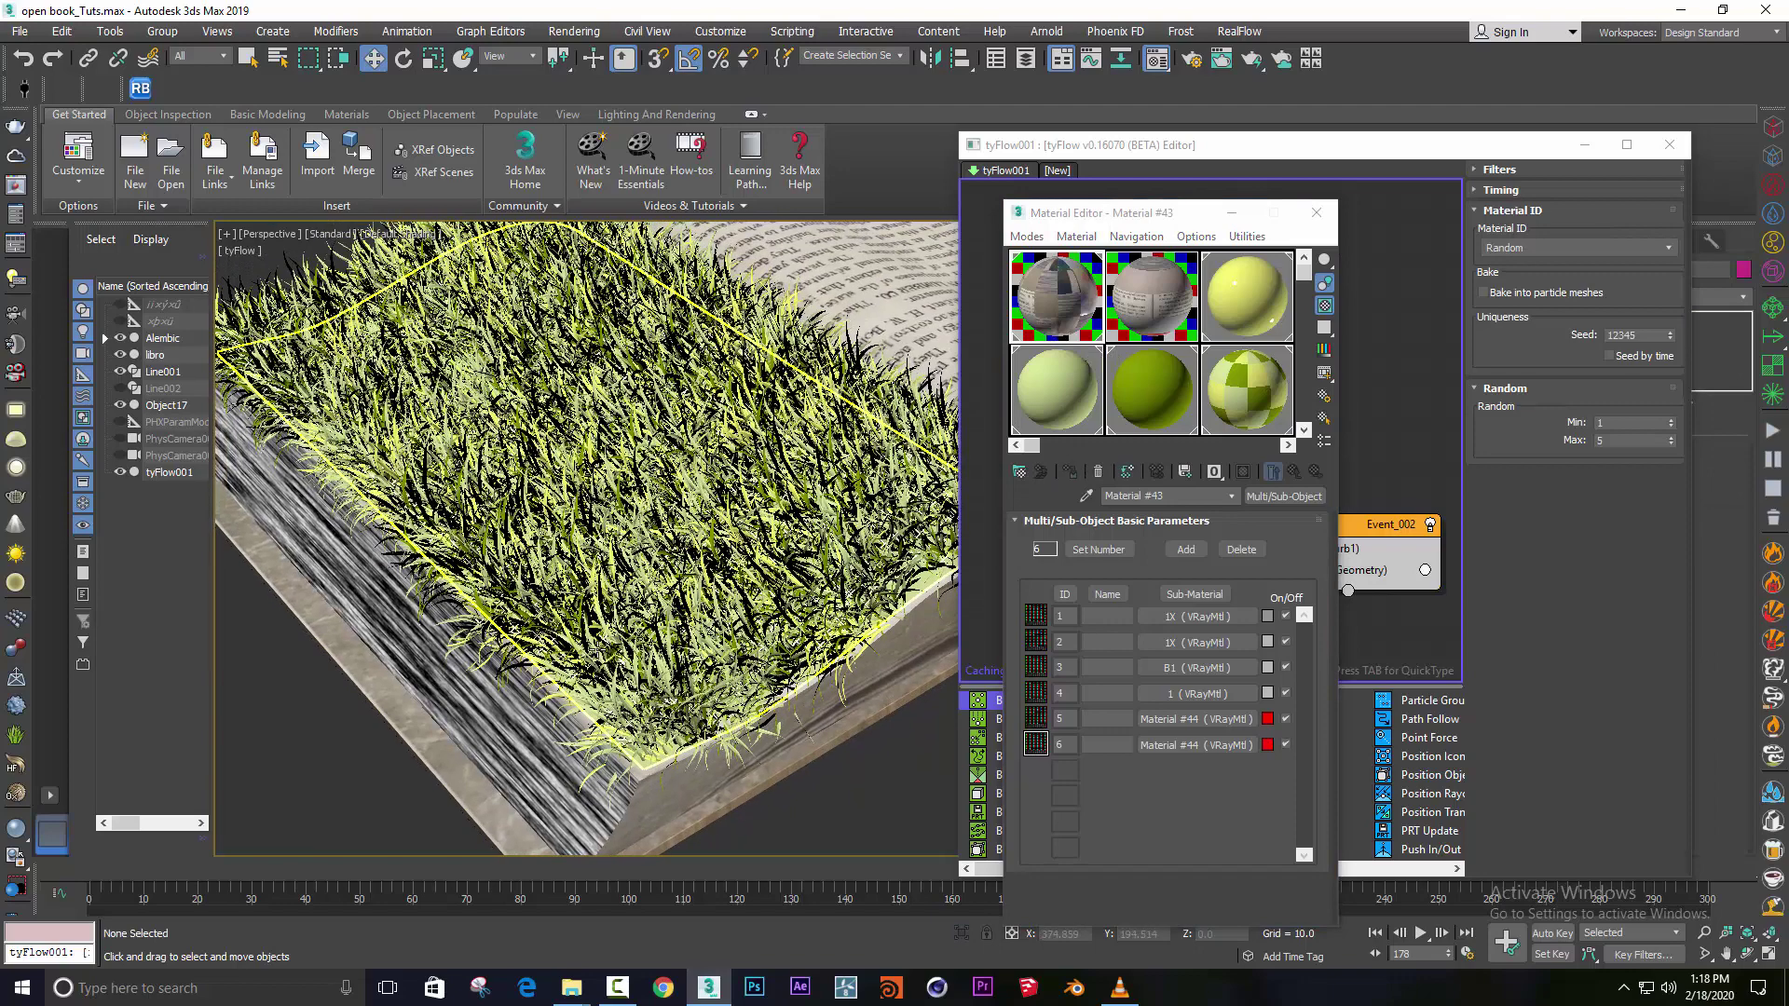
# Set the 07 - Default diffuse to rich green RGB 58,117,0 and scrub the growth.
pyautogui.click(1046, 421)
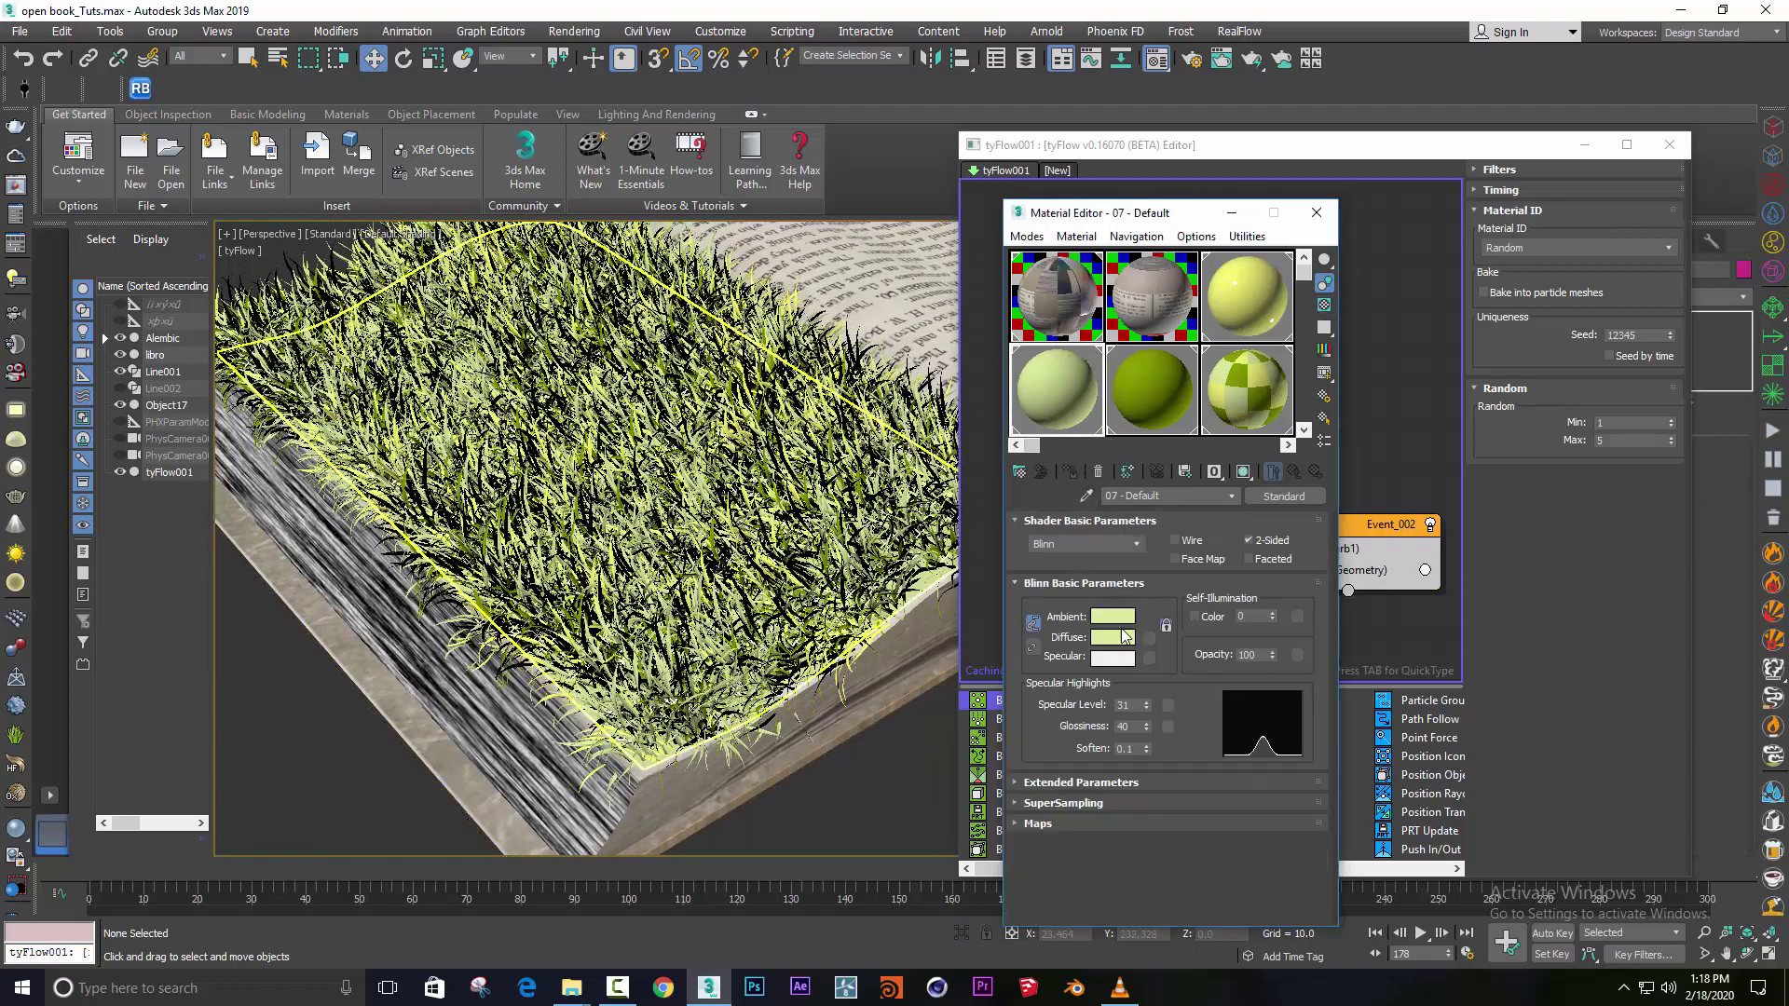
pyautogui.click(1113, 637)
pyautogui.moveTo(538, 240); pyautogui.dragTo(536, 131)
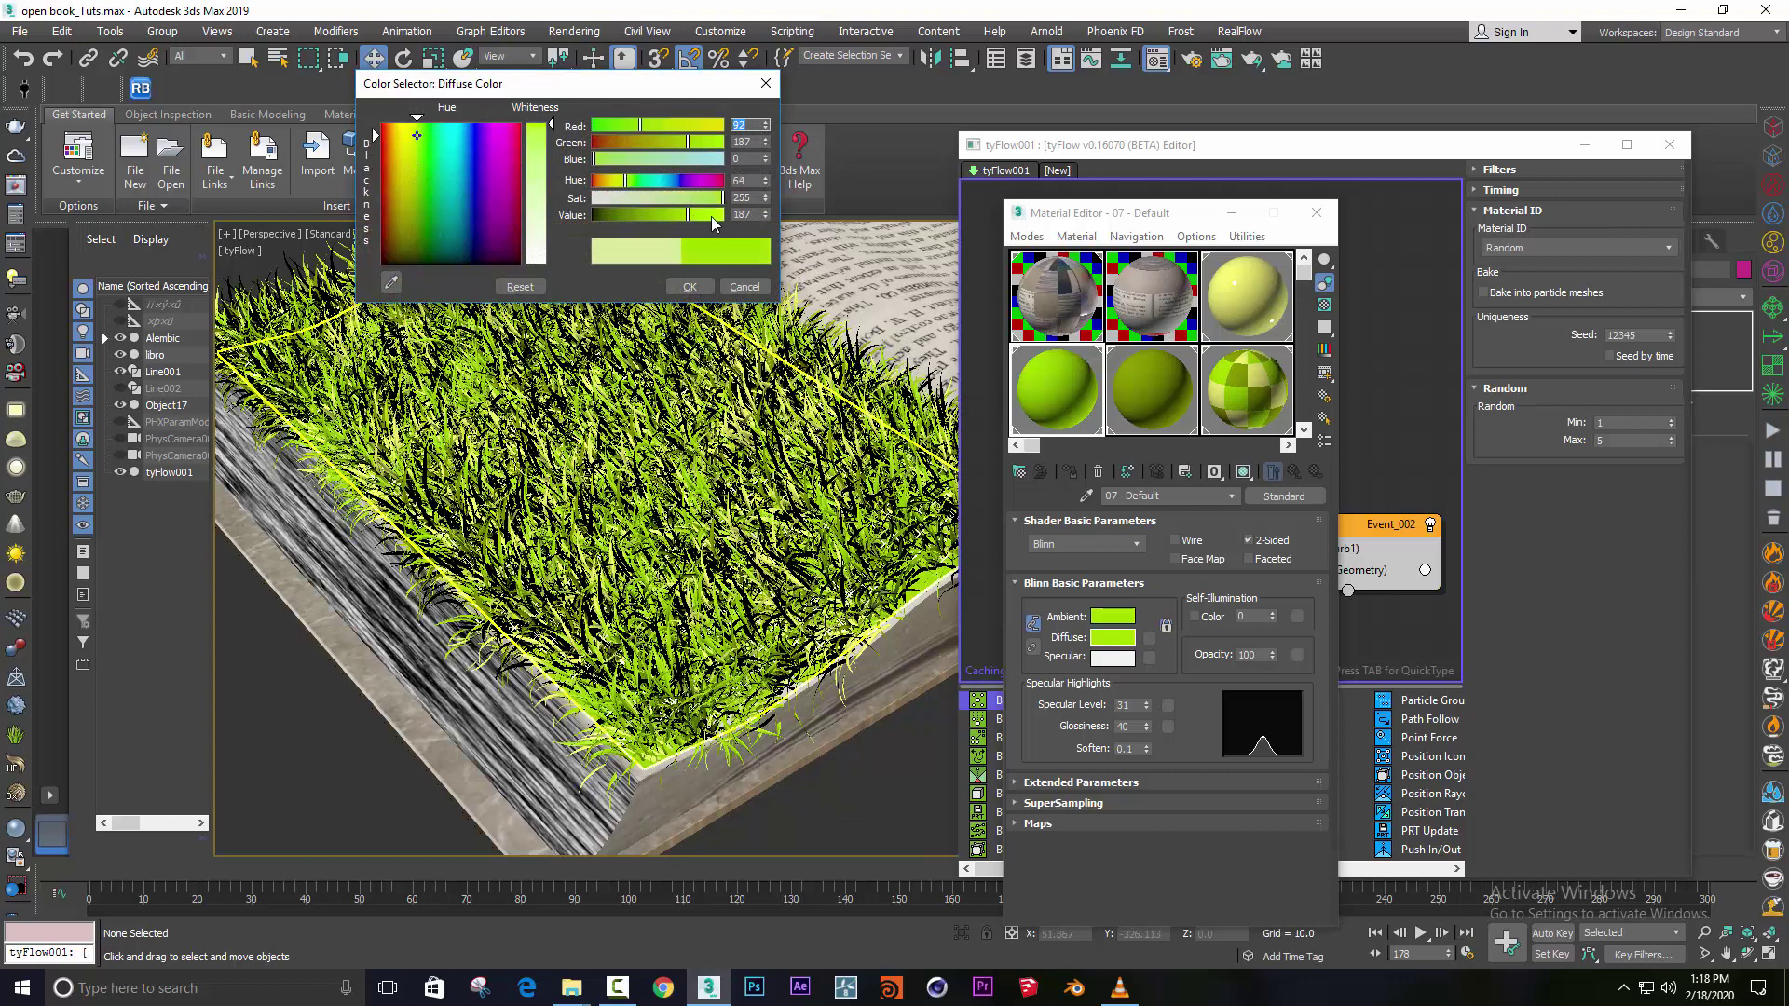
pyautogui.moveTo(690, 216); pyautogui.dragTo(653, 215)
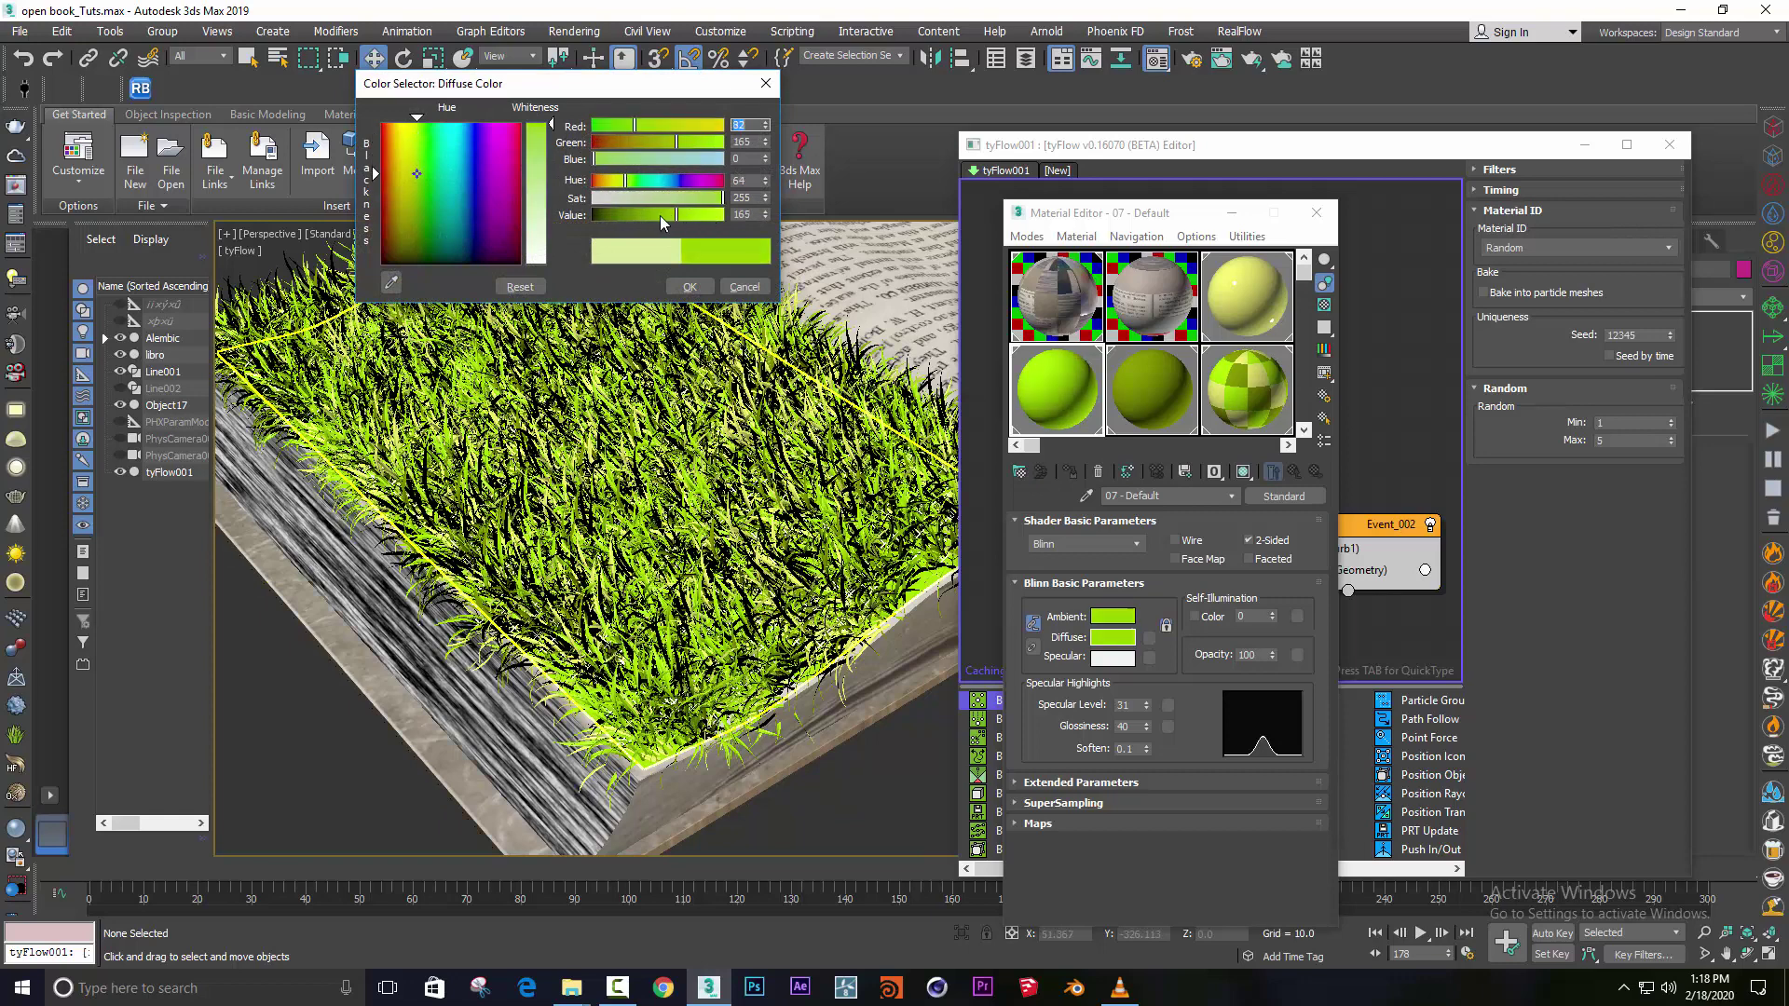
pyautogui.click(687, 287)
pyautogui.moveTo(244, 852); pyautogui.dragTo(501, 852)
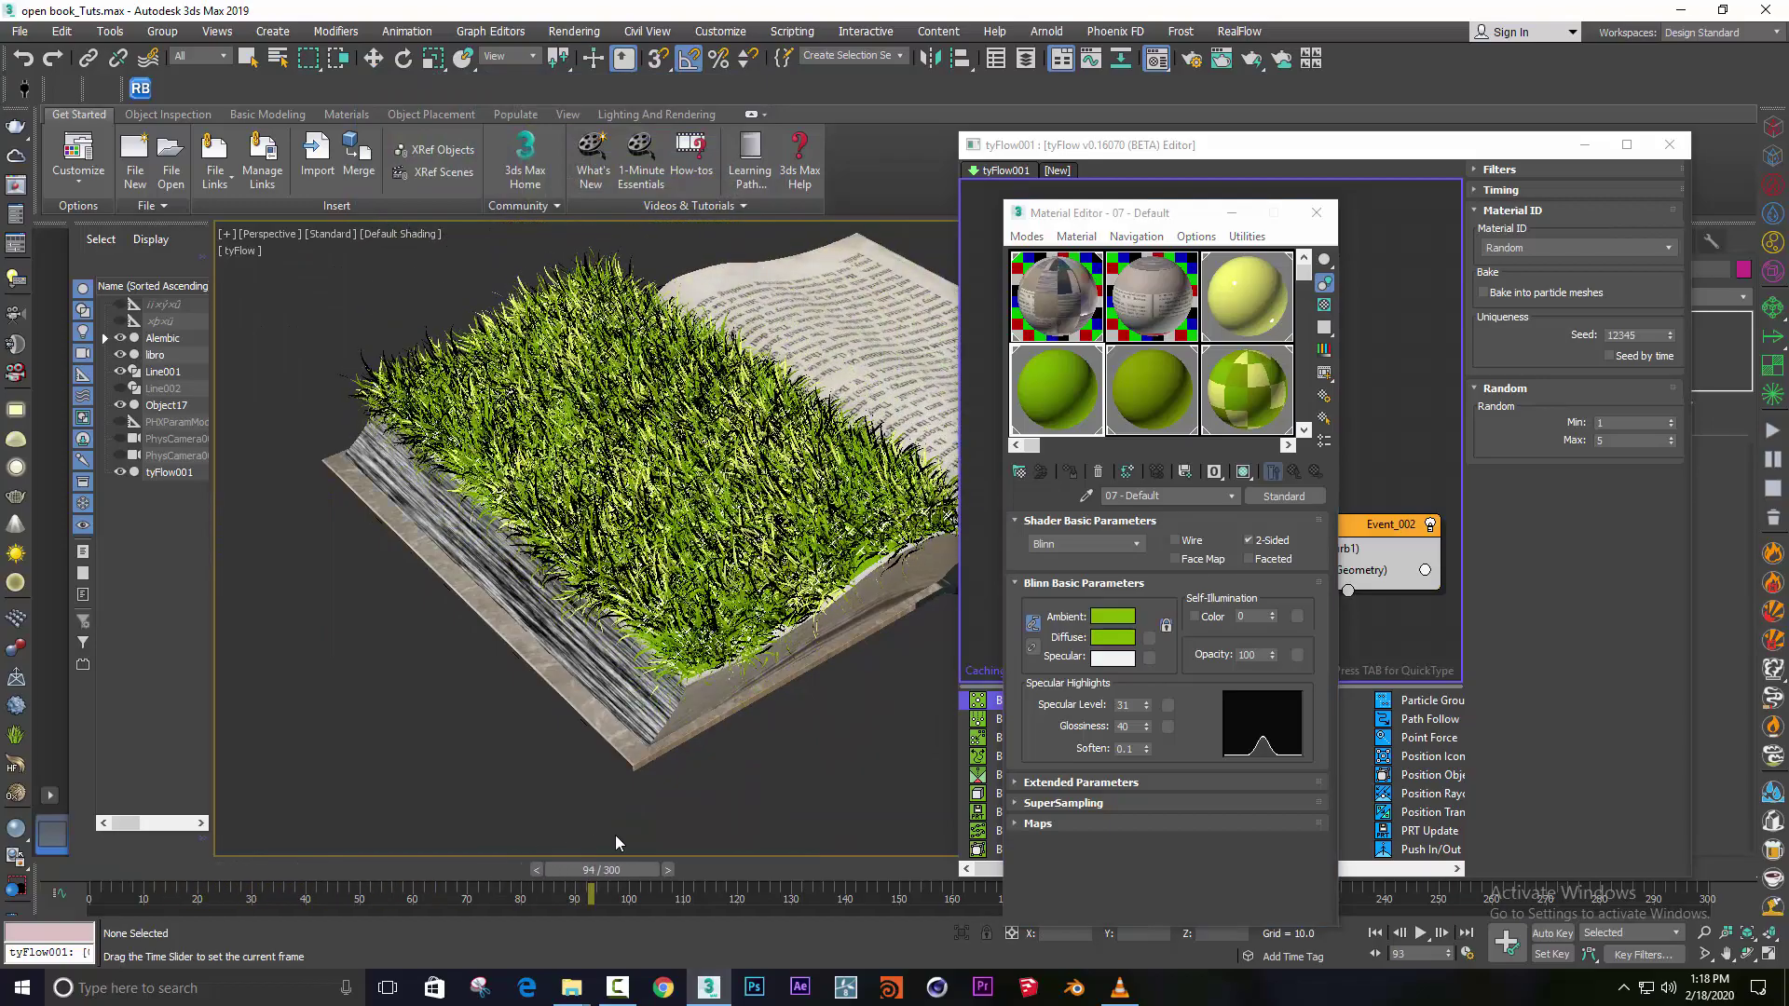
# At frame 119, load the grass object's multi-material into the Material Editor to inspect its sub-materials.
pyautogui.moveTo(502, 852); pyautogui.dragTo(732, 852)
pyautogui.click(855, 569)
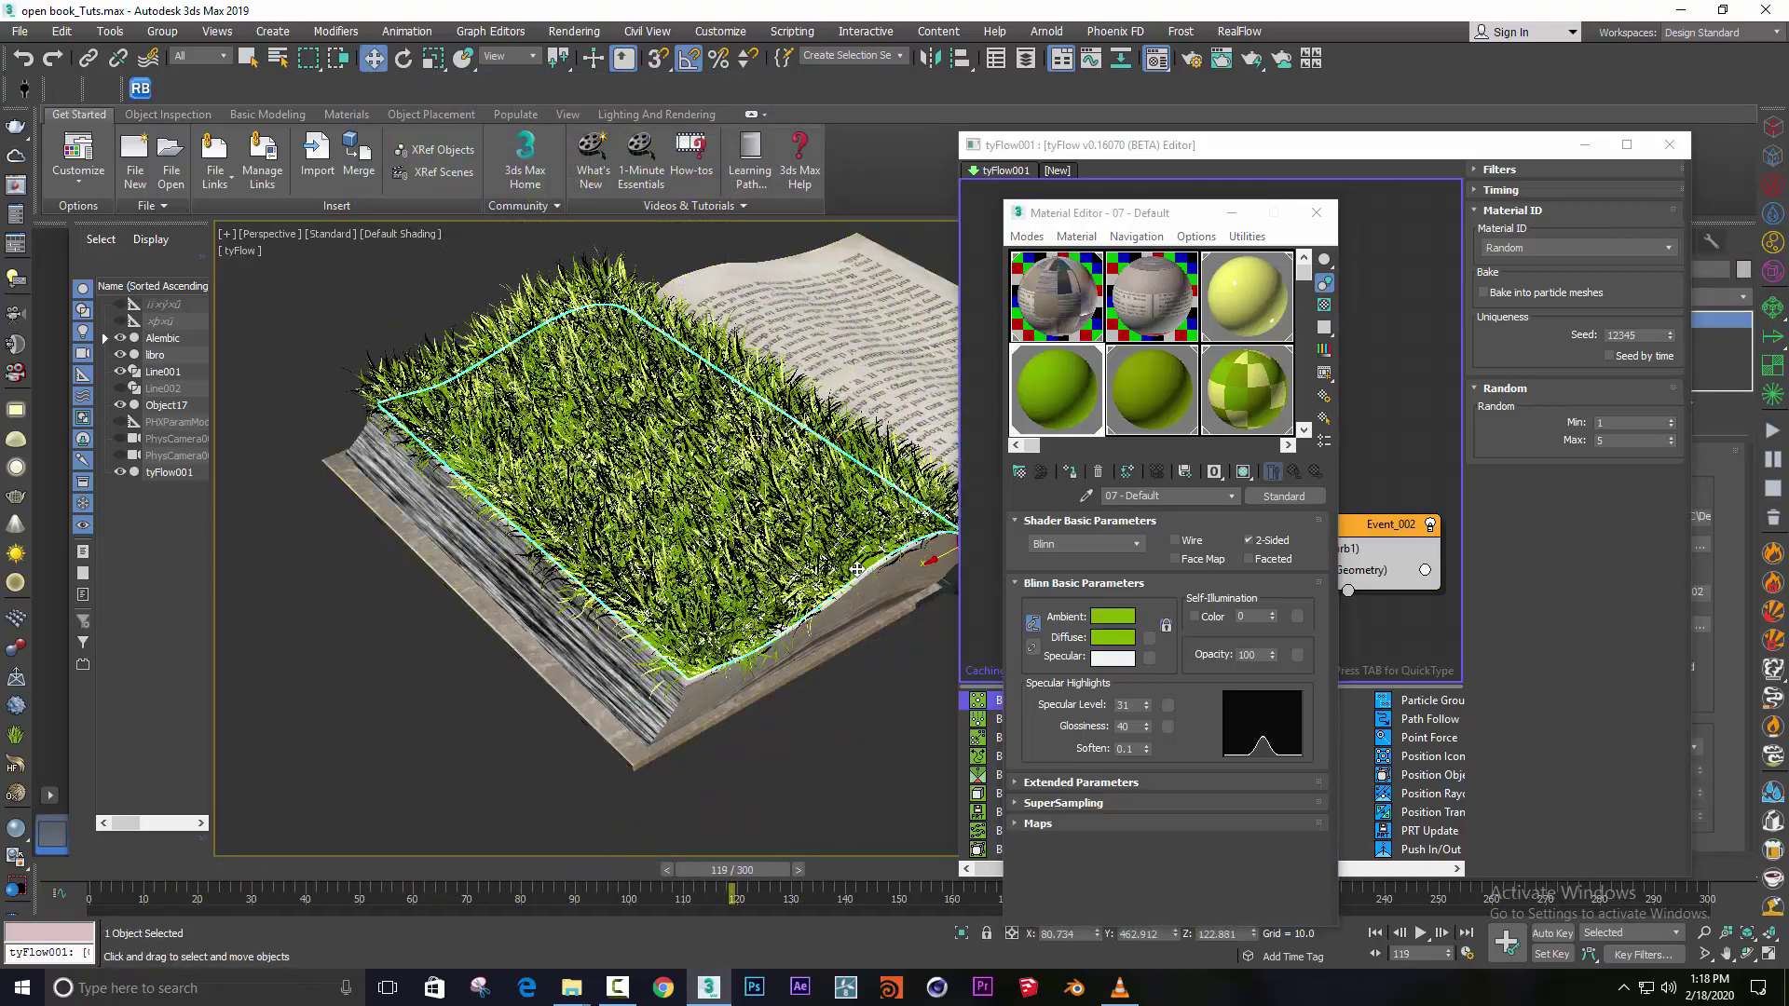
pyautogui.click(1012, 444)
pyautogui.press('m')
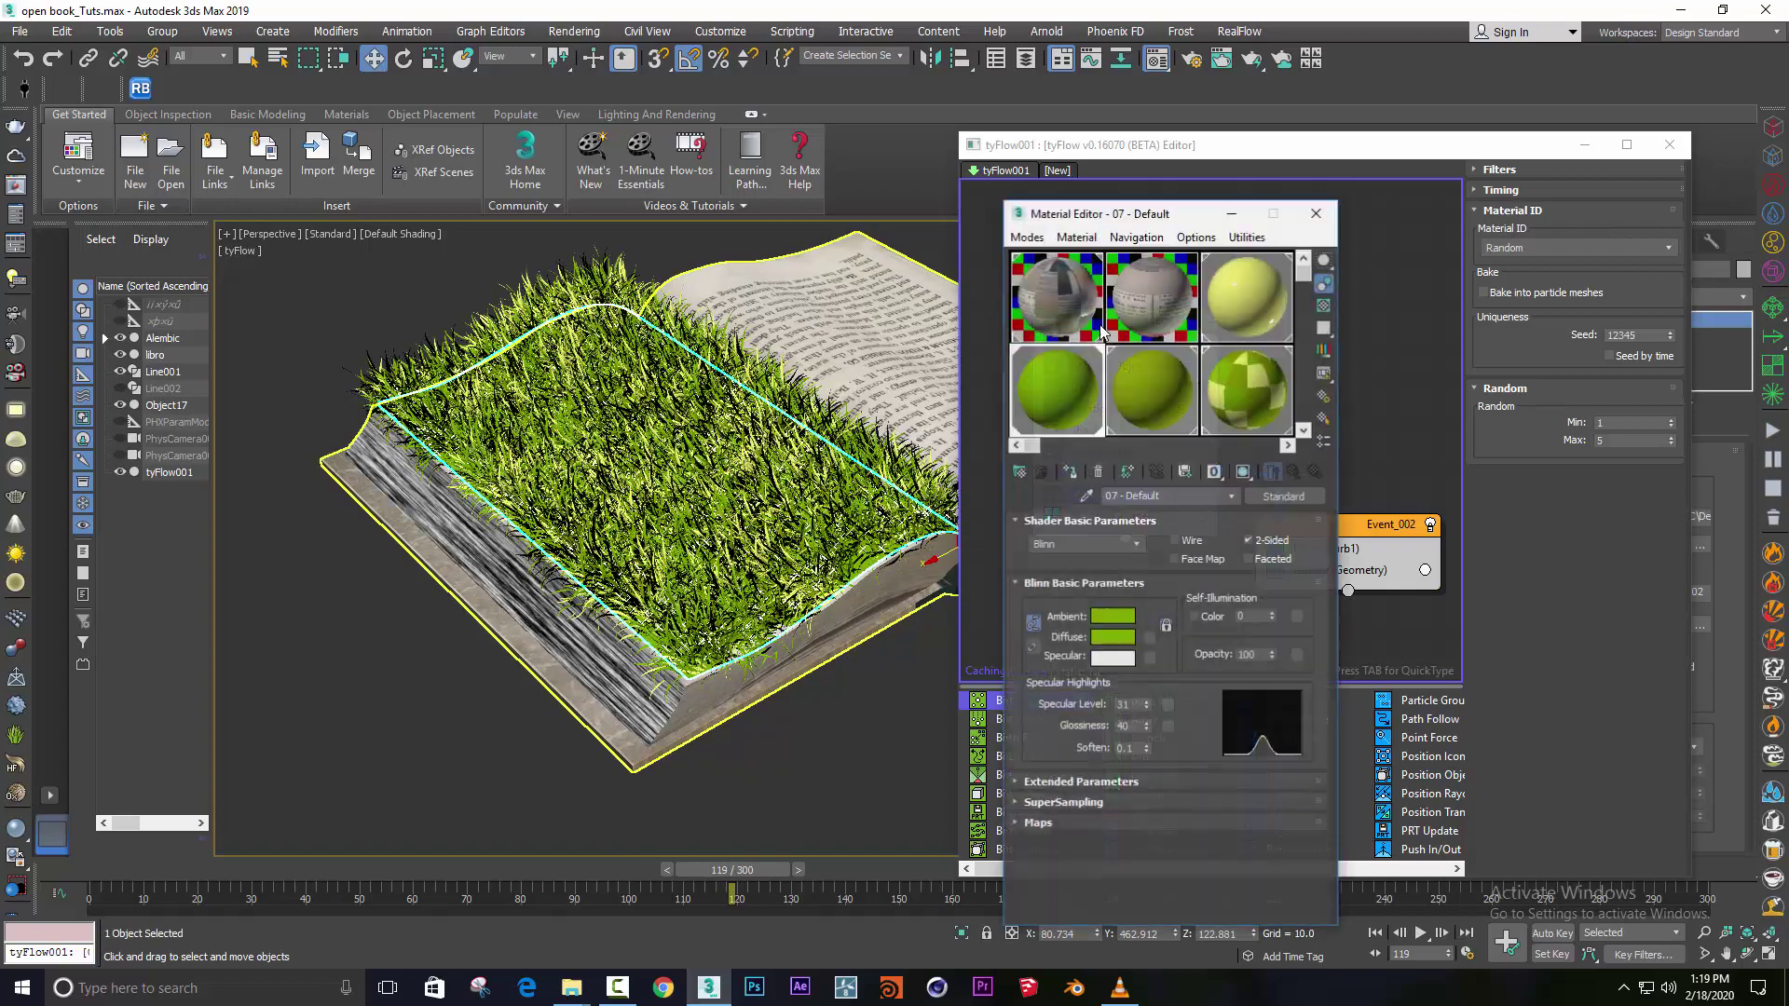
pyautogui.click(863, 746)
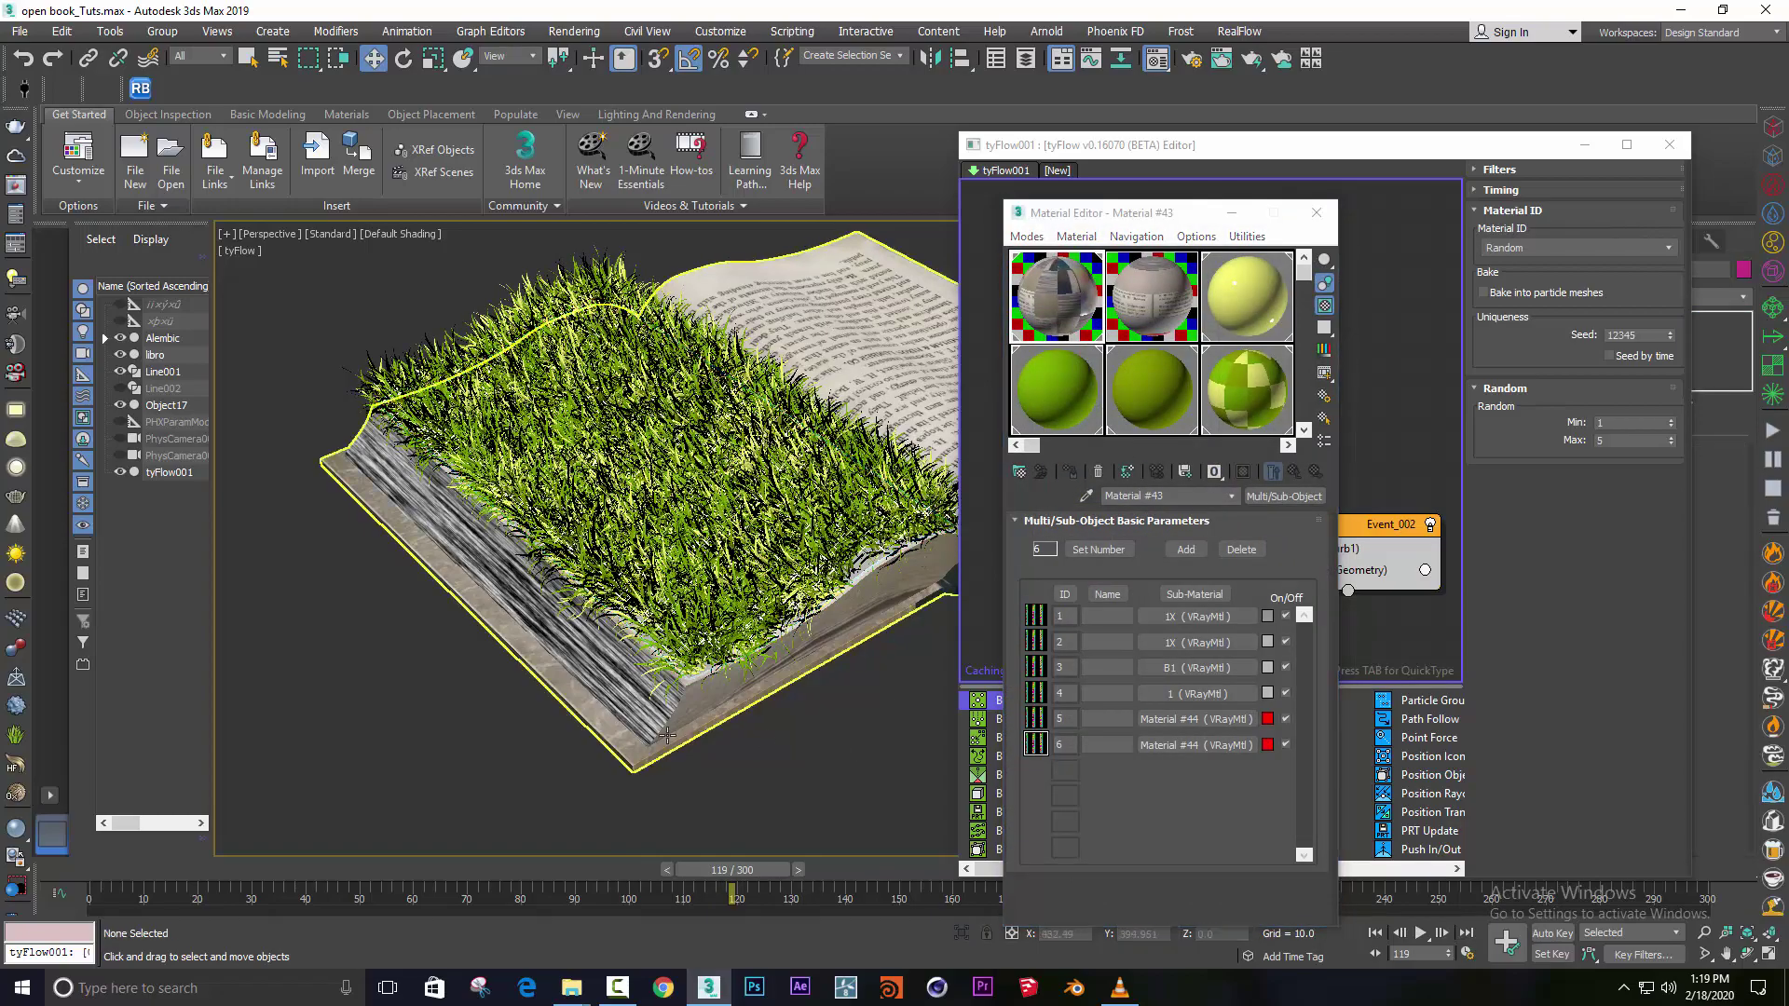
# Replay the grass growth, then minimize the Material Editor and the particle flow editor.
pyautogui.moveTo(581, 774); pyautogui.dragTo(531, 787, button='middle')
pyautogui.moveTo(259, 869)
pyautogui.mouseDown()
pyautogui.moveTo(702, 850)
pyautogui.moveTo(792, 760)
pyautogui.mouseUp()
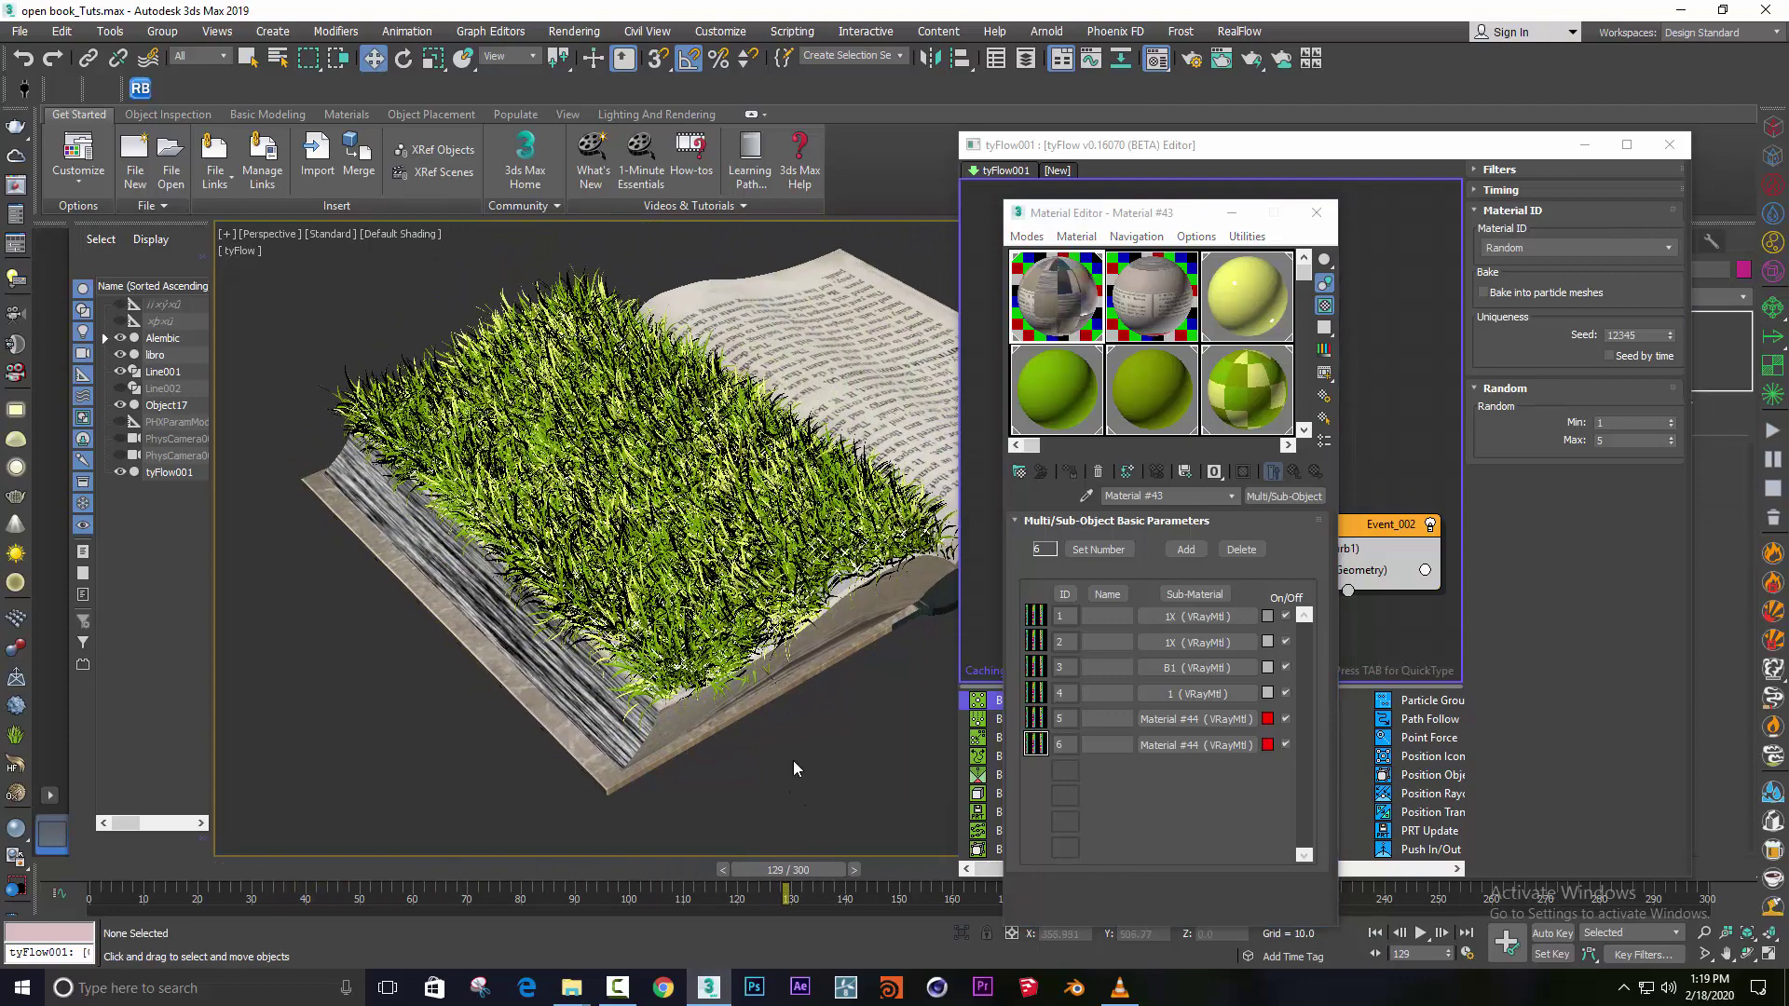
pyautogui.scroll(3, 807, 768)
pyautogui.scroll(-3, 807, 770)
pyautogui.click(844, 795)
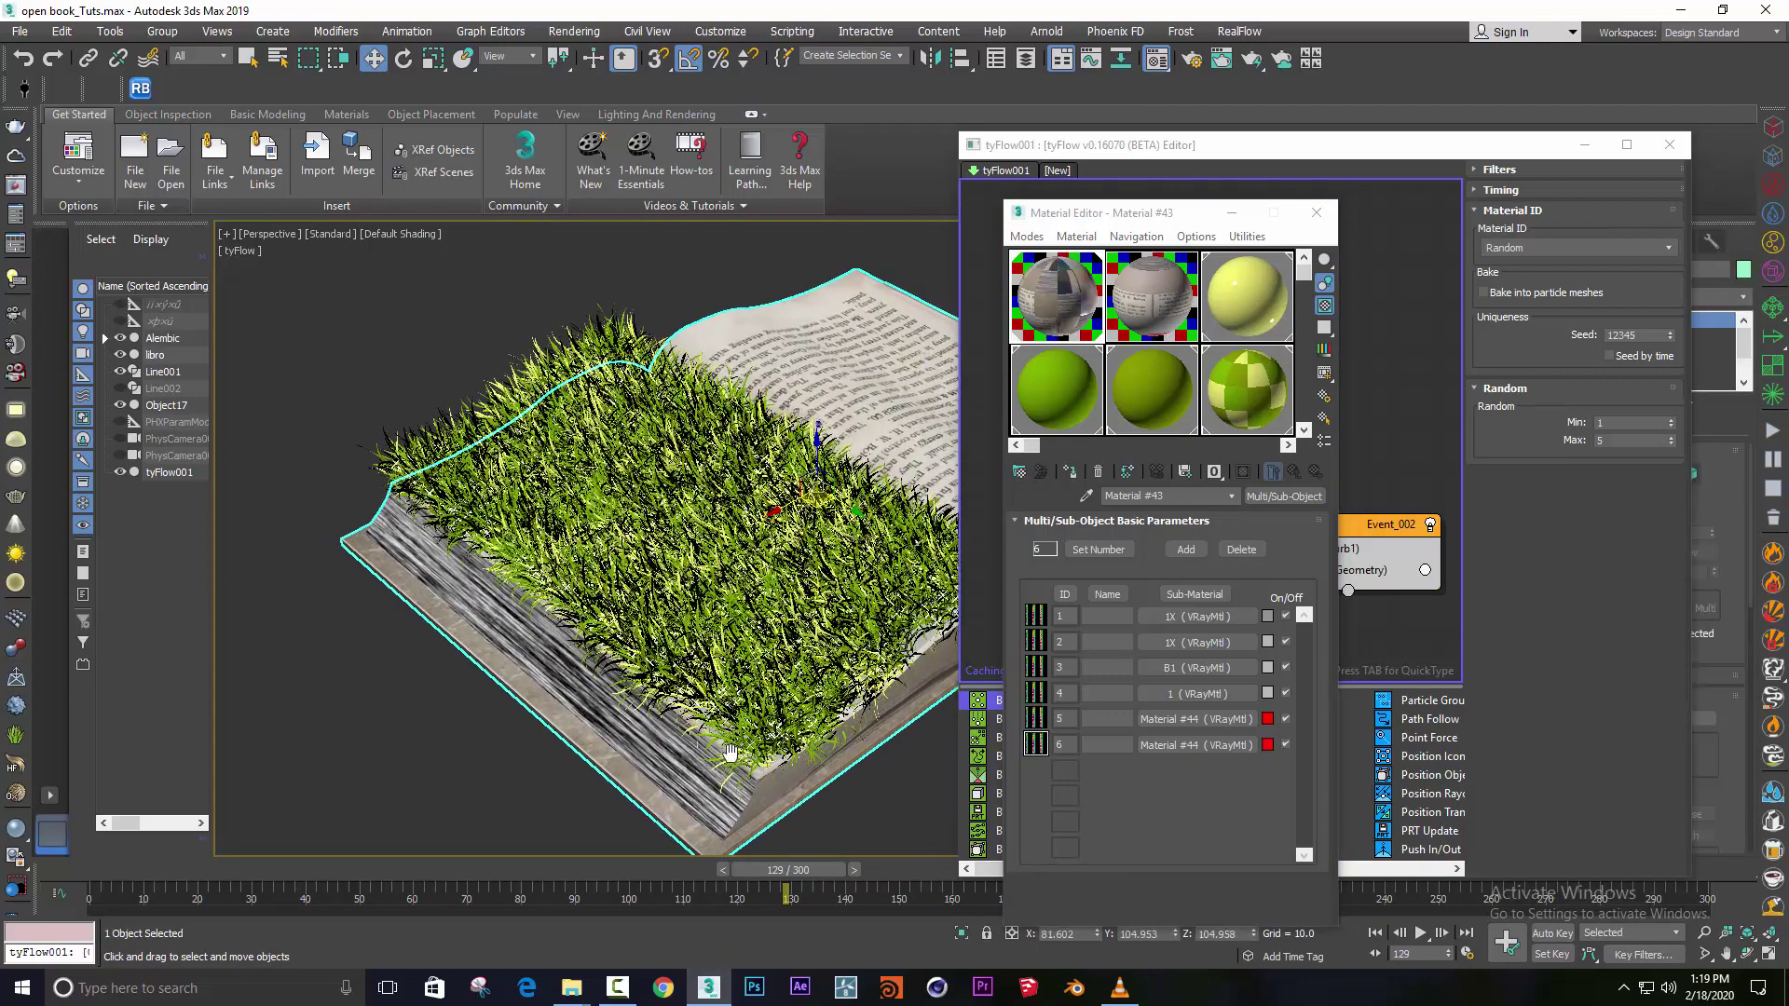
pyautogui.click(1232, 212)
pyautogui.click(1584, 145)
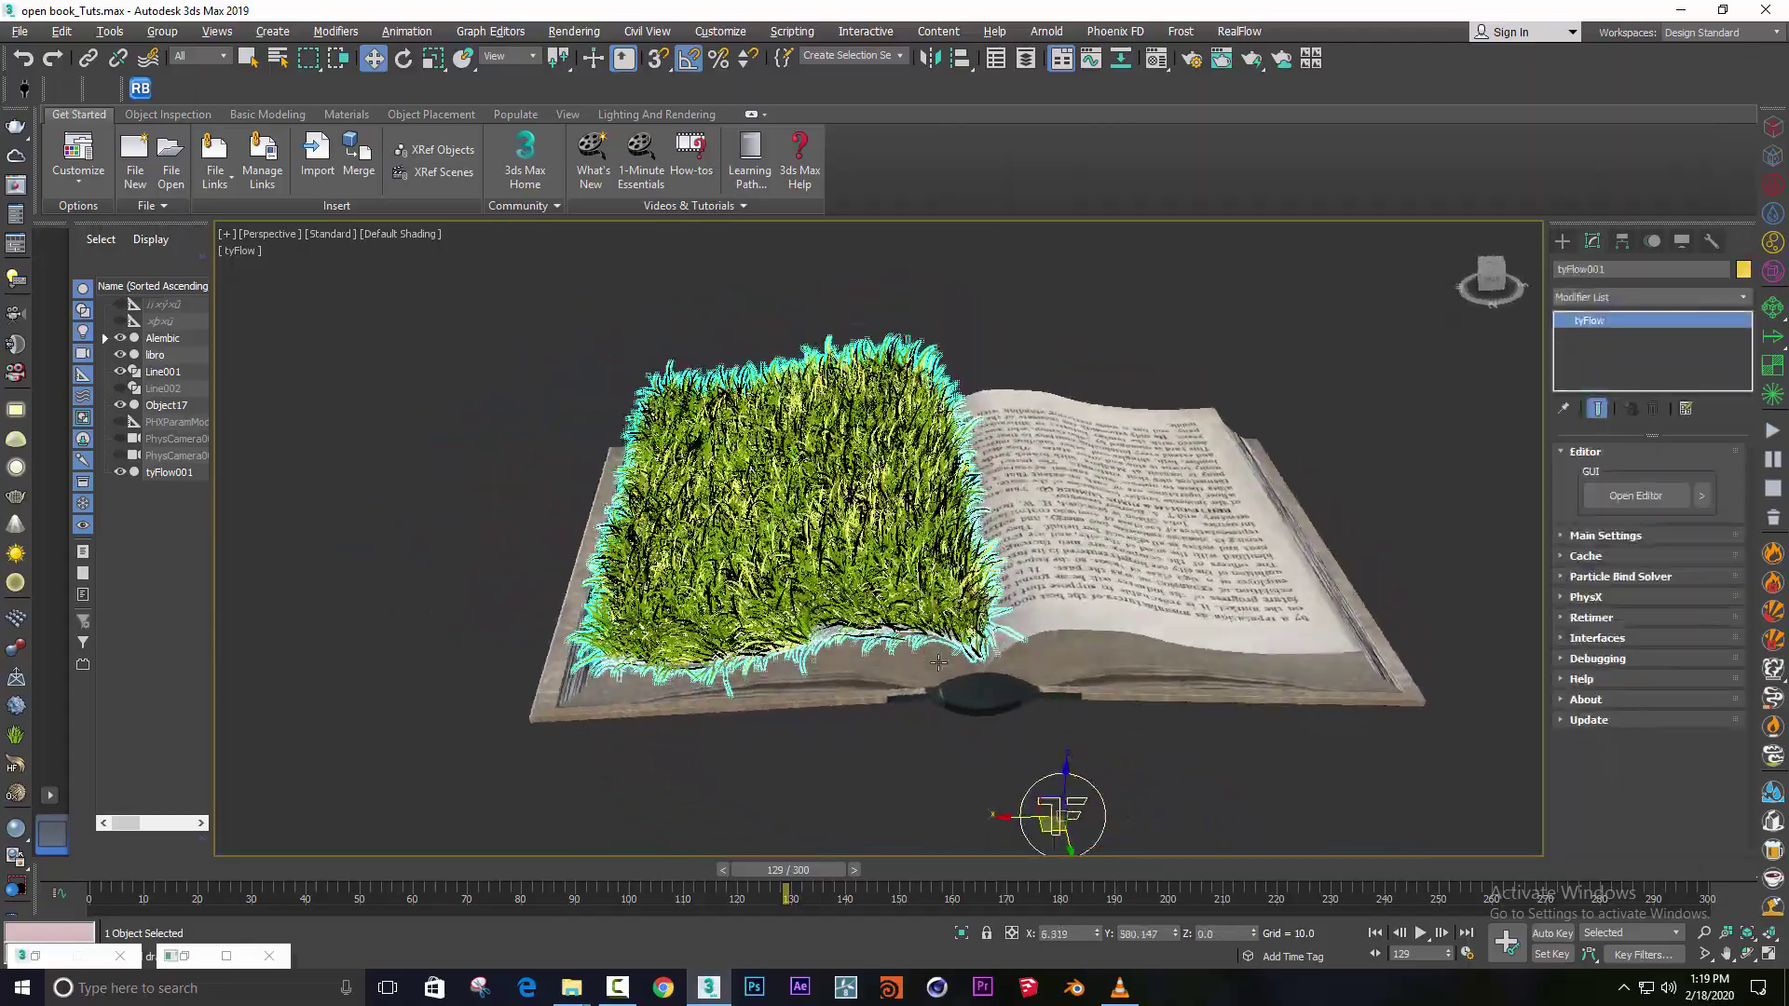
# Orbit around the book and scrub to frame 124 to review the grown grass, restoring the tyFlow editor.
pyautogui.scroll(3, 1014, 697)
pyautogui.keyDown('alt'); pyautogui.moveTo(1021, 695); pyautogui.dragTo(895, 708, button='middle'); pyautogui.keyUp('alt')
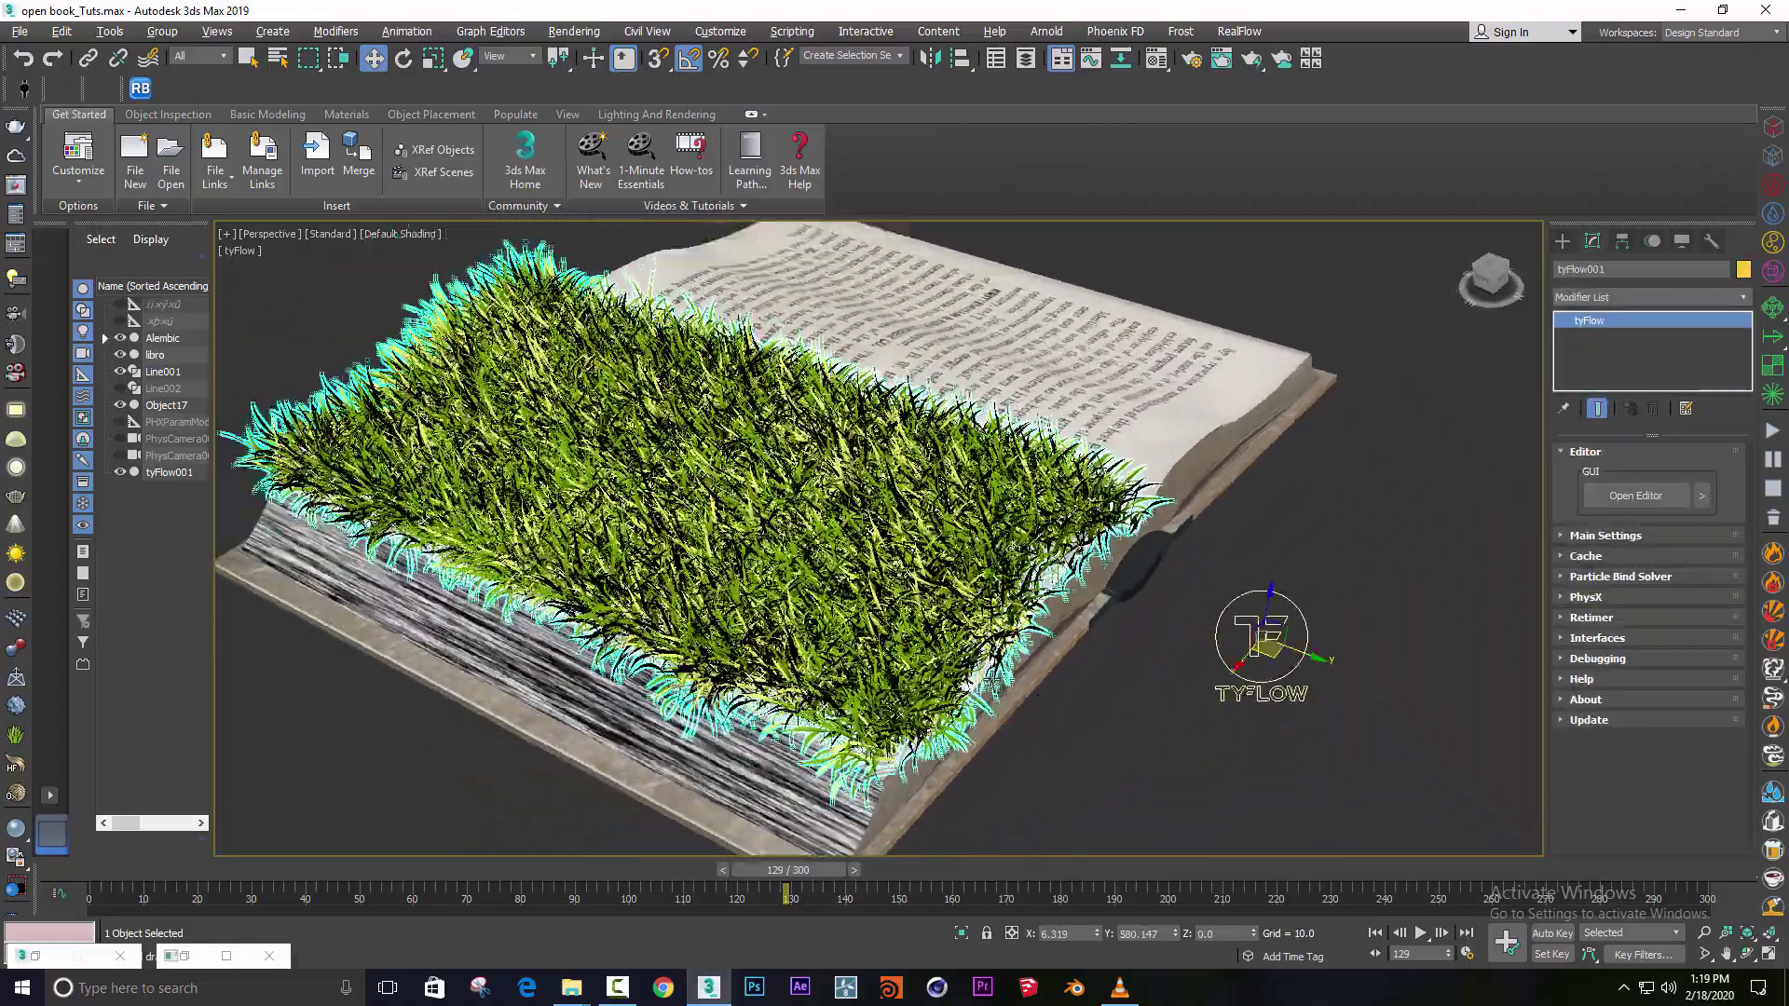
pyautogui.moveTo(787, 870)
pyautogui.mouseDown()
pyautogui.moveTo(404, 865)
pyautogui.moveTo(582, 870)
pyautogui.mouseUp()
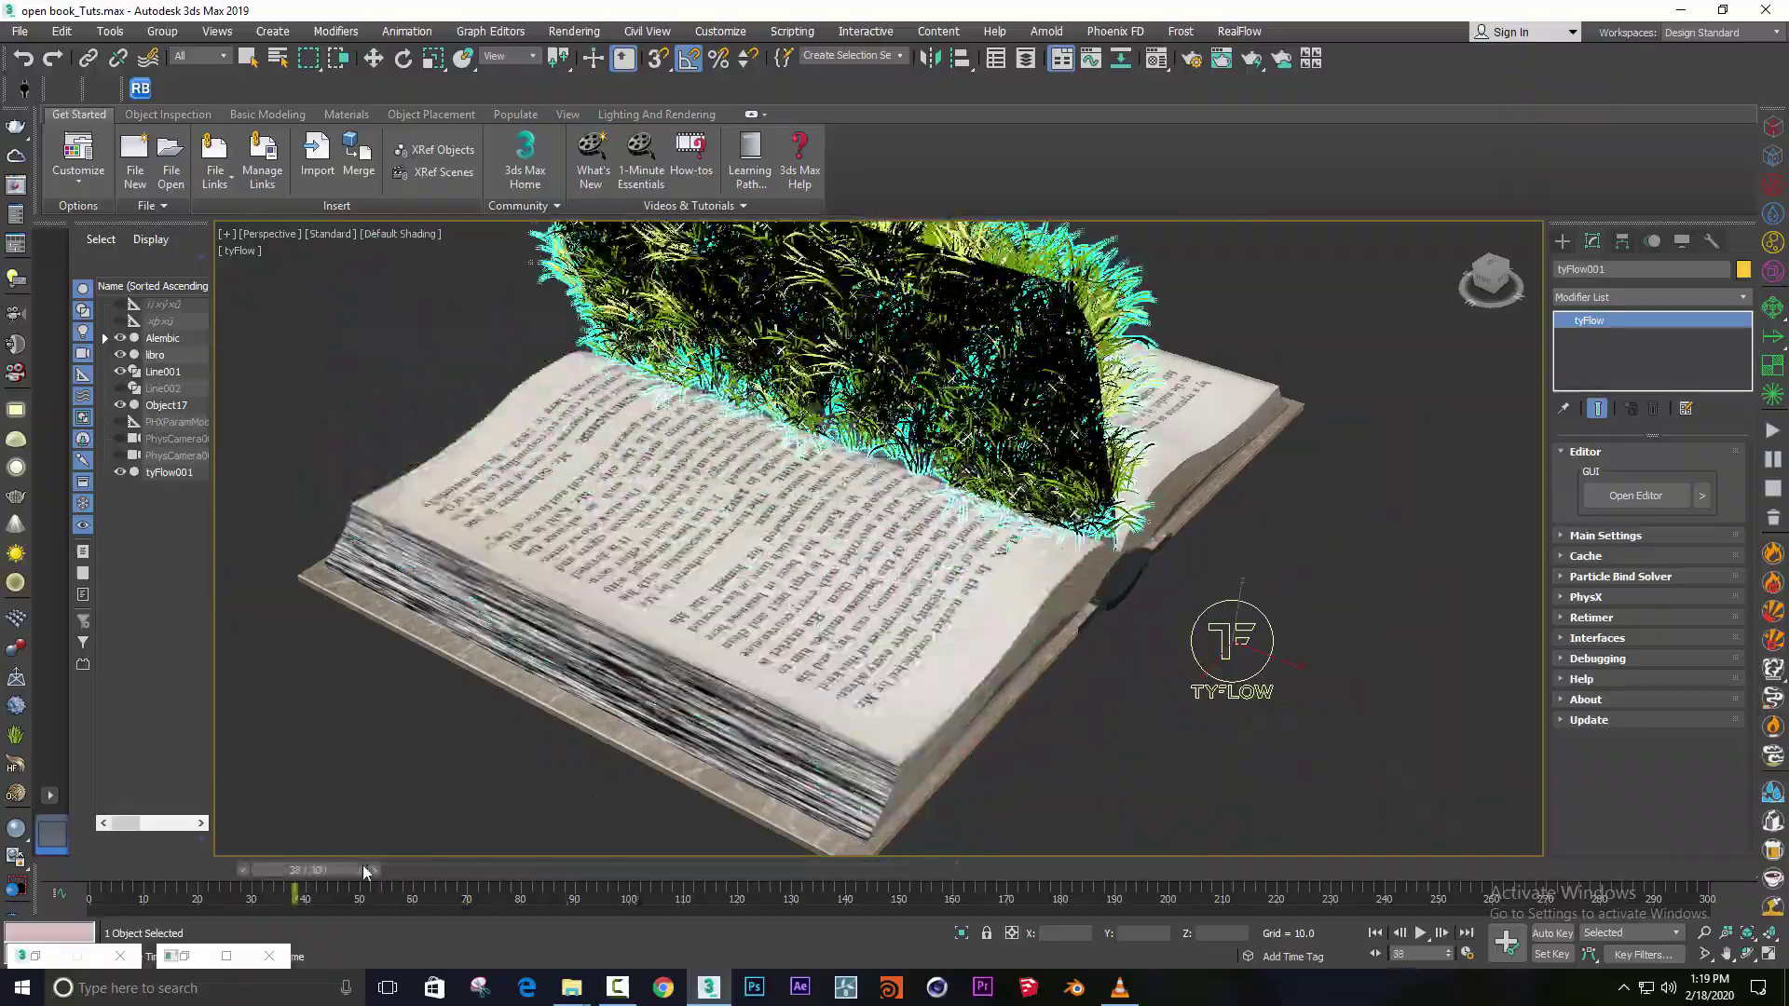
pyautogui.moveTo(708, 671)
pyautogui.keyDown('alt'); pyautogui.mouseDown(button='middle')
pyautogui.moveTo(755, 655)
pyautogui.moveTo(922, 731)
pyautogui.mouseUp(button='middle'); pyautogui.keyUp('alt')
pyautogui.press('w')
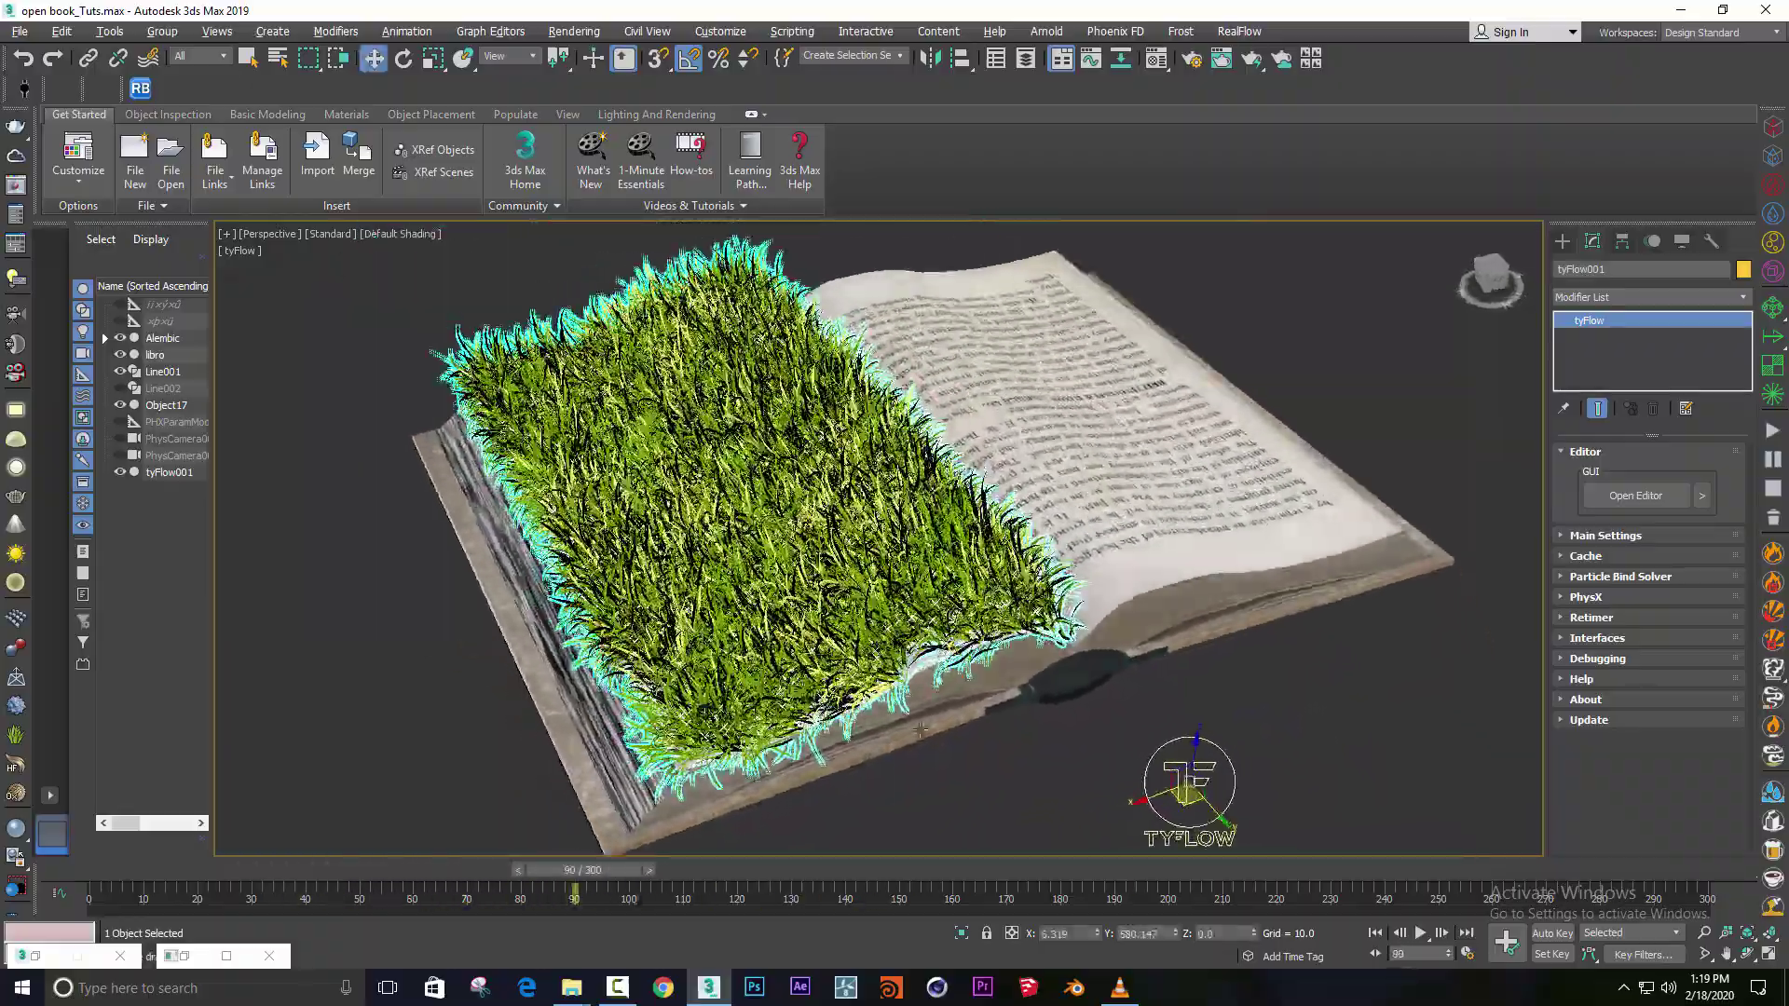
pyautogui.click(1061, 746)
pyautogui.moveTo(1061, 745)
pyautogui.mouseDown(button='middle')
pyautogui.moveTo(947, 725)
pyautogui.moveTo(498, 841)
pyautogui.mouseUp(button='middle')
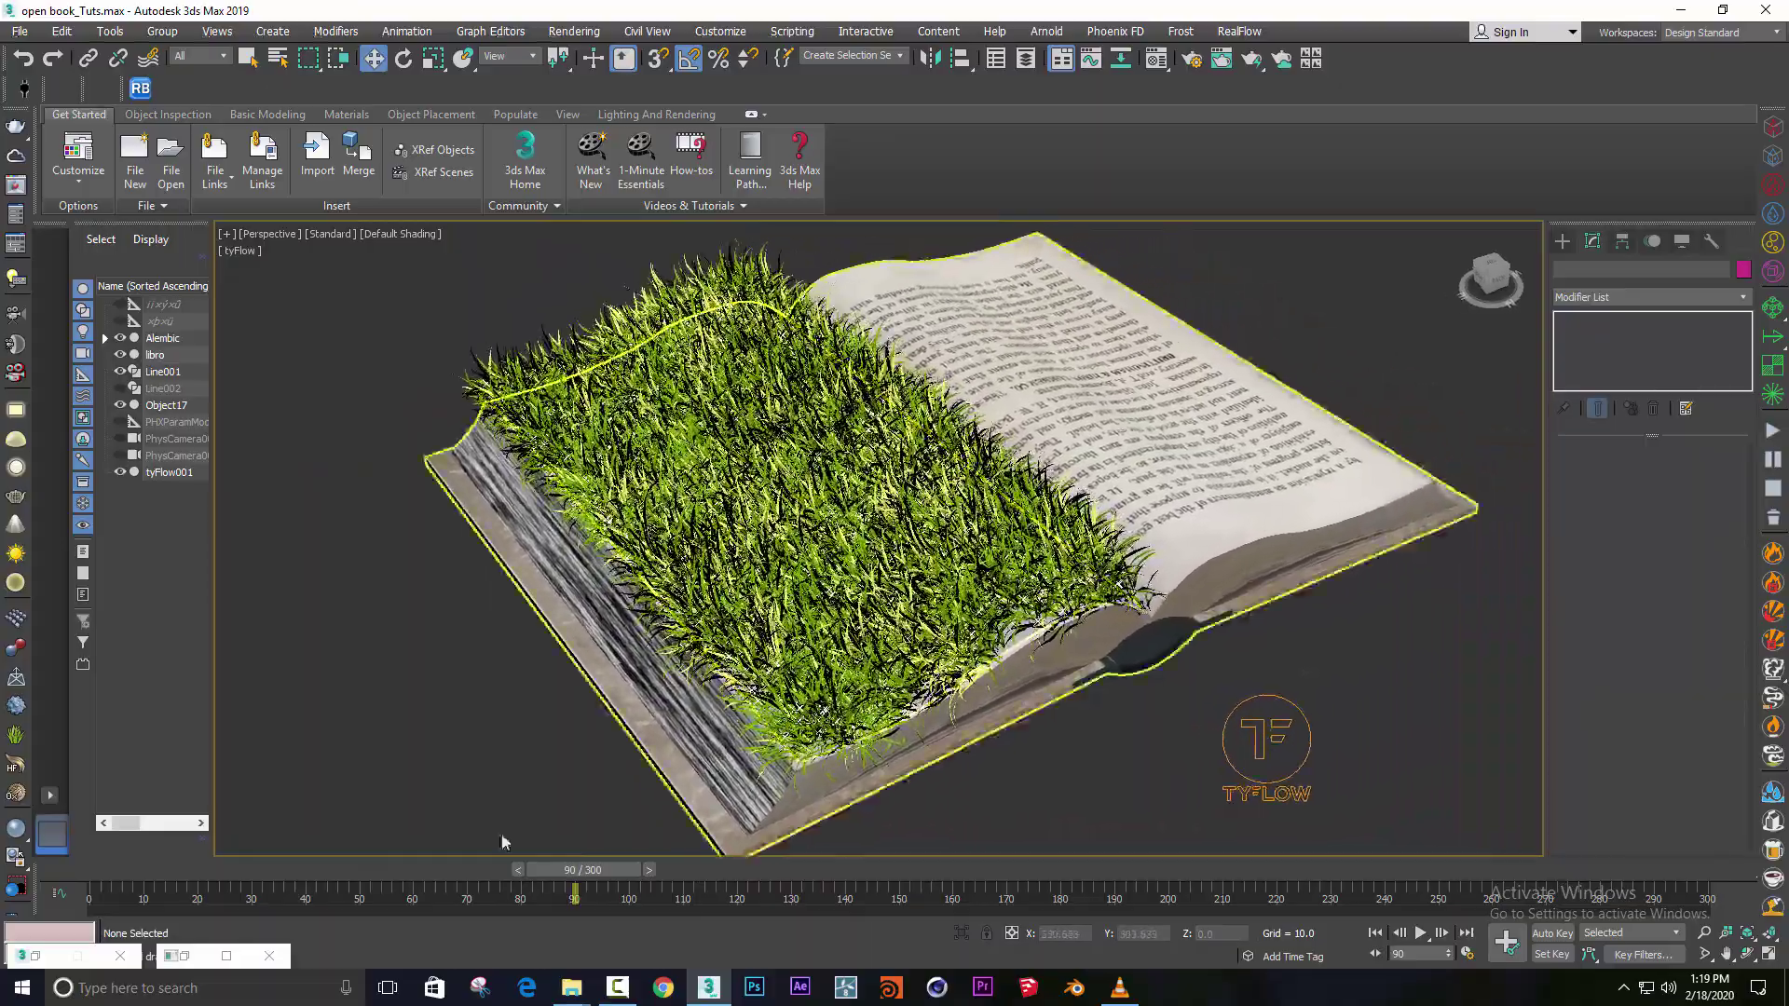
pyautogui.moveTo(583, 870)
pyautogui.mouseDown()
pyautogui.moveTo(562, 876)
pyautogui.moveTo(887, 870)
pyautogui.mouseUp()
pyautogui.press('w')
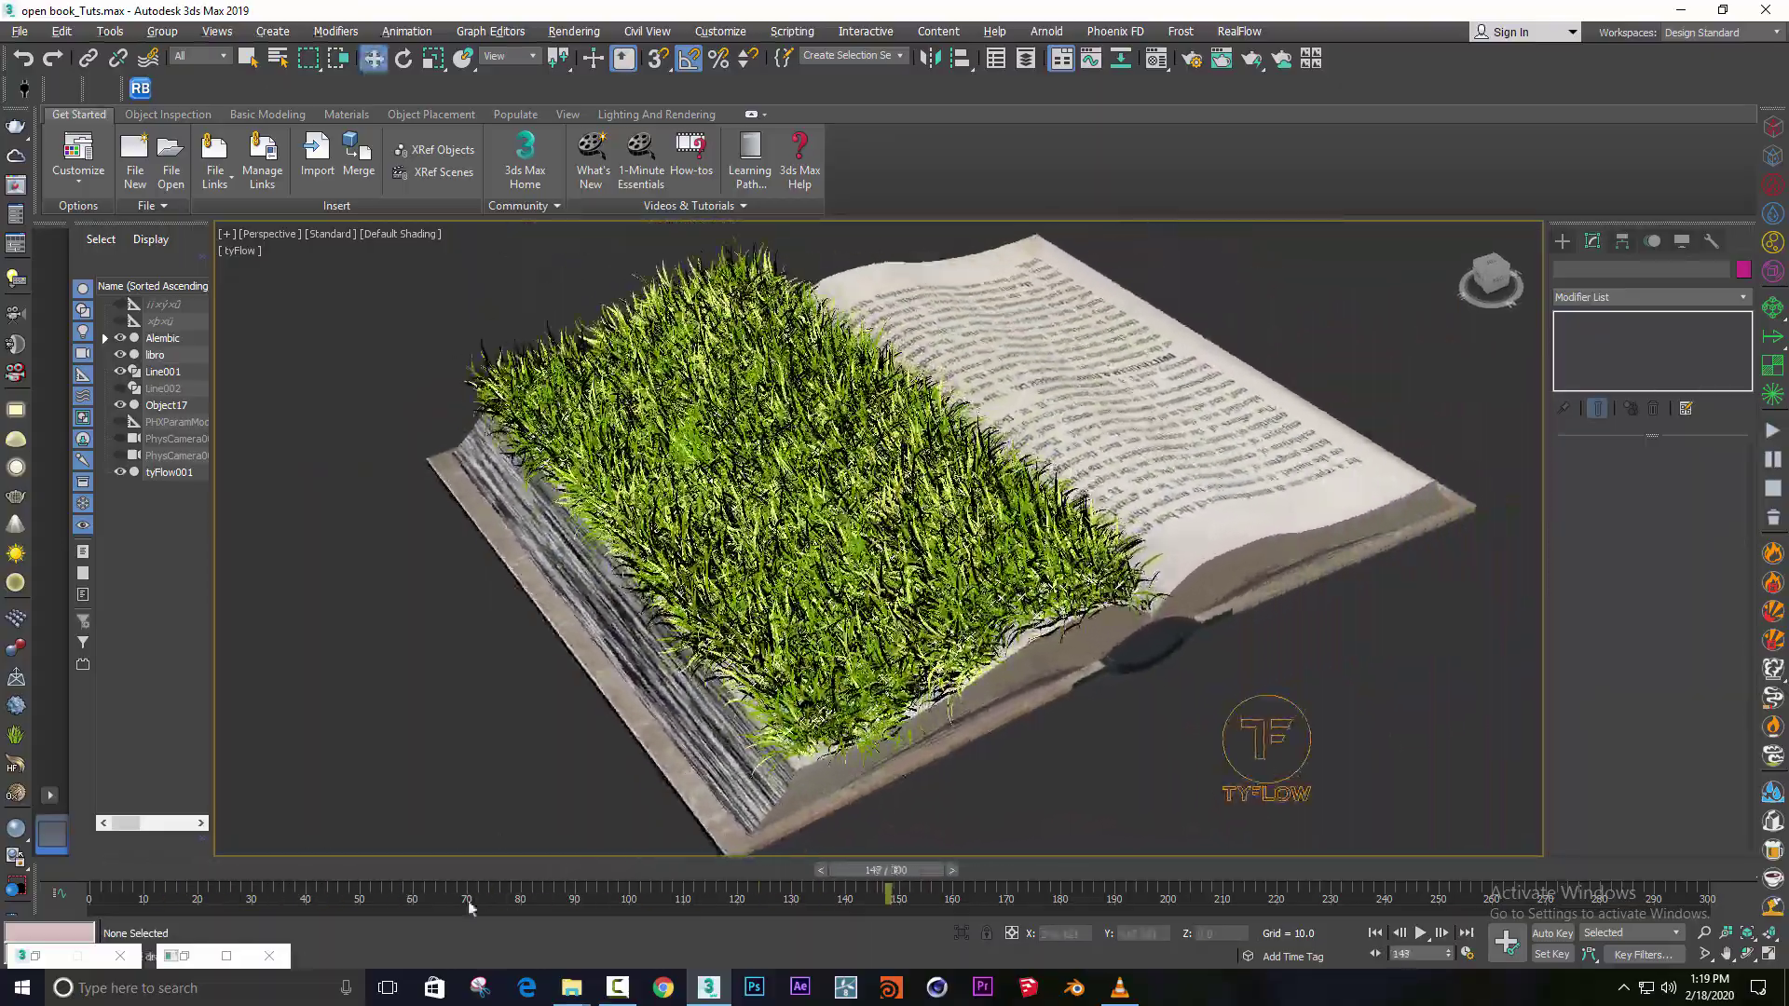
pyautogui.moveTo(303, 870); pyautogui.dragTo(778, 869)
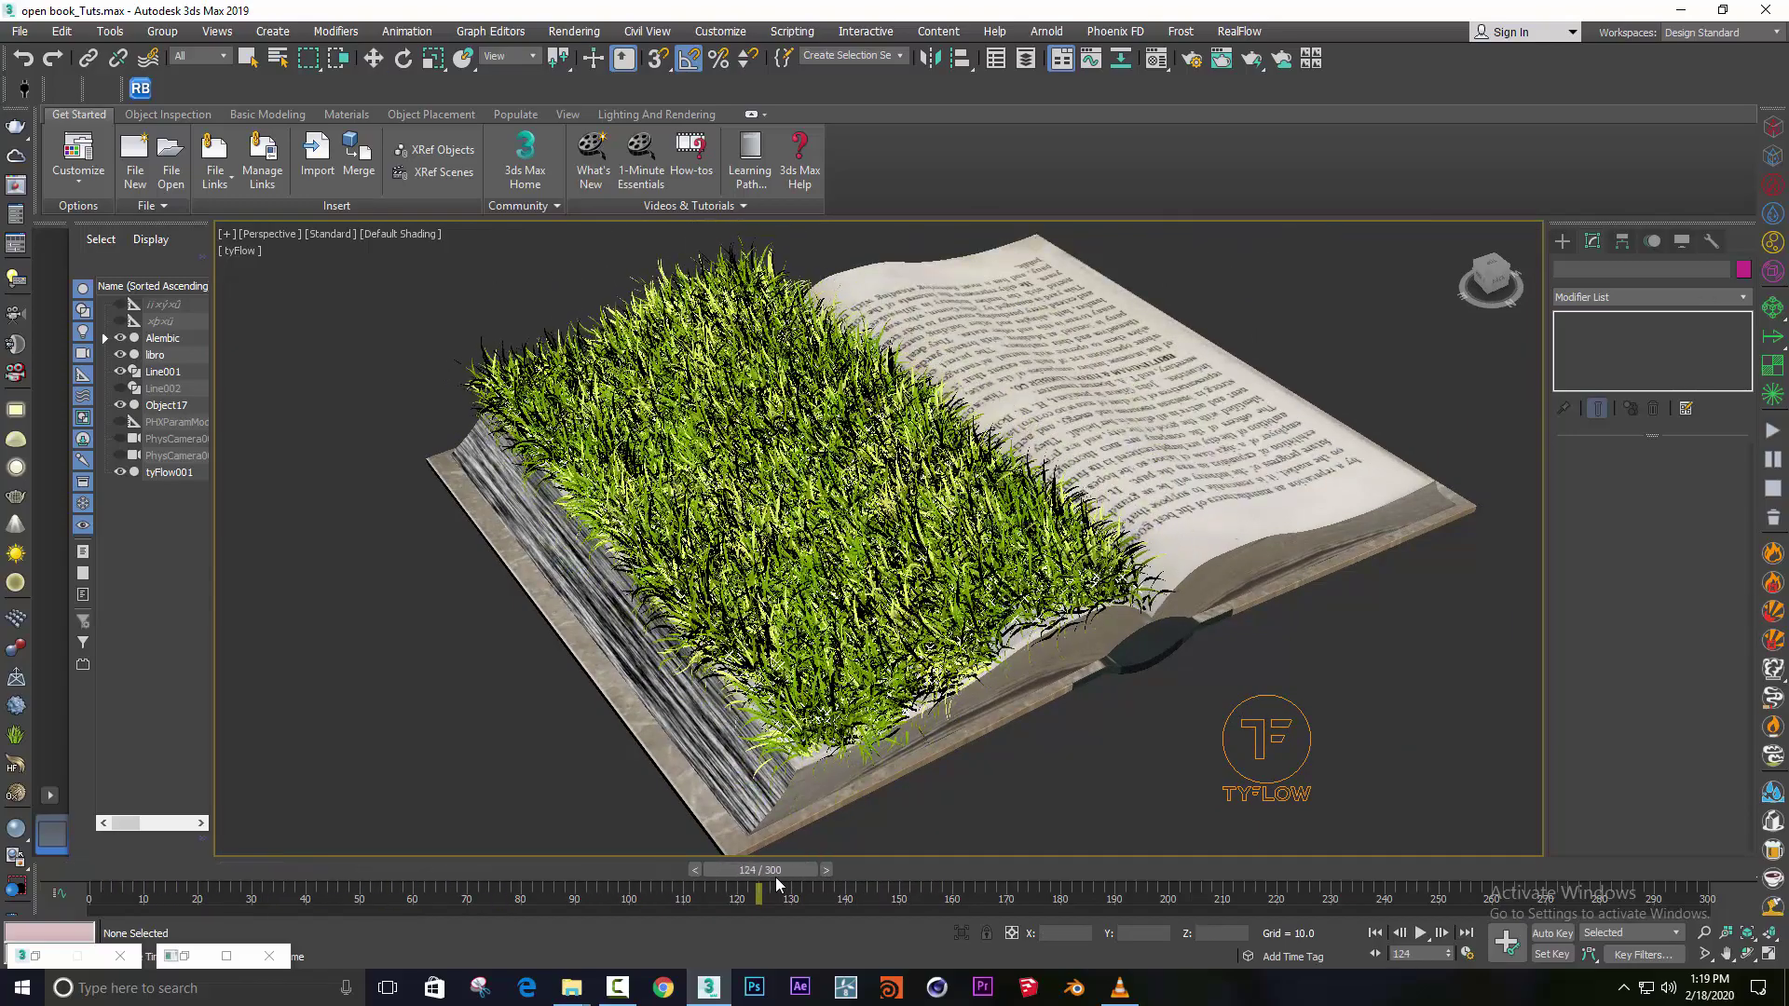
pyautogui.click(227, 956)
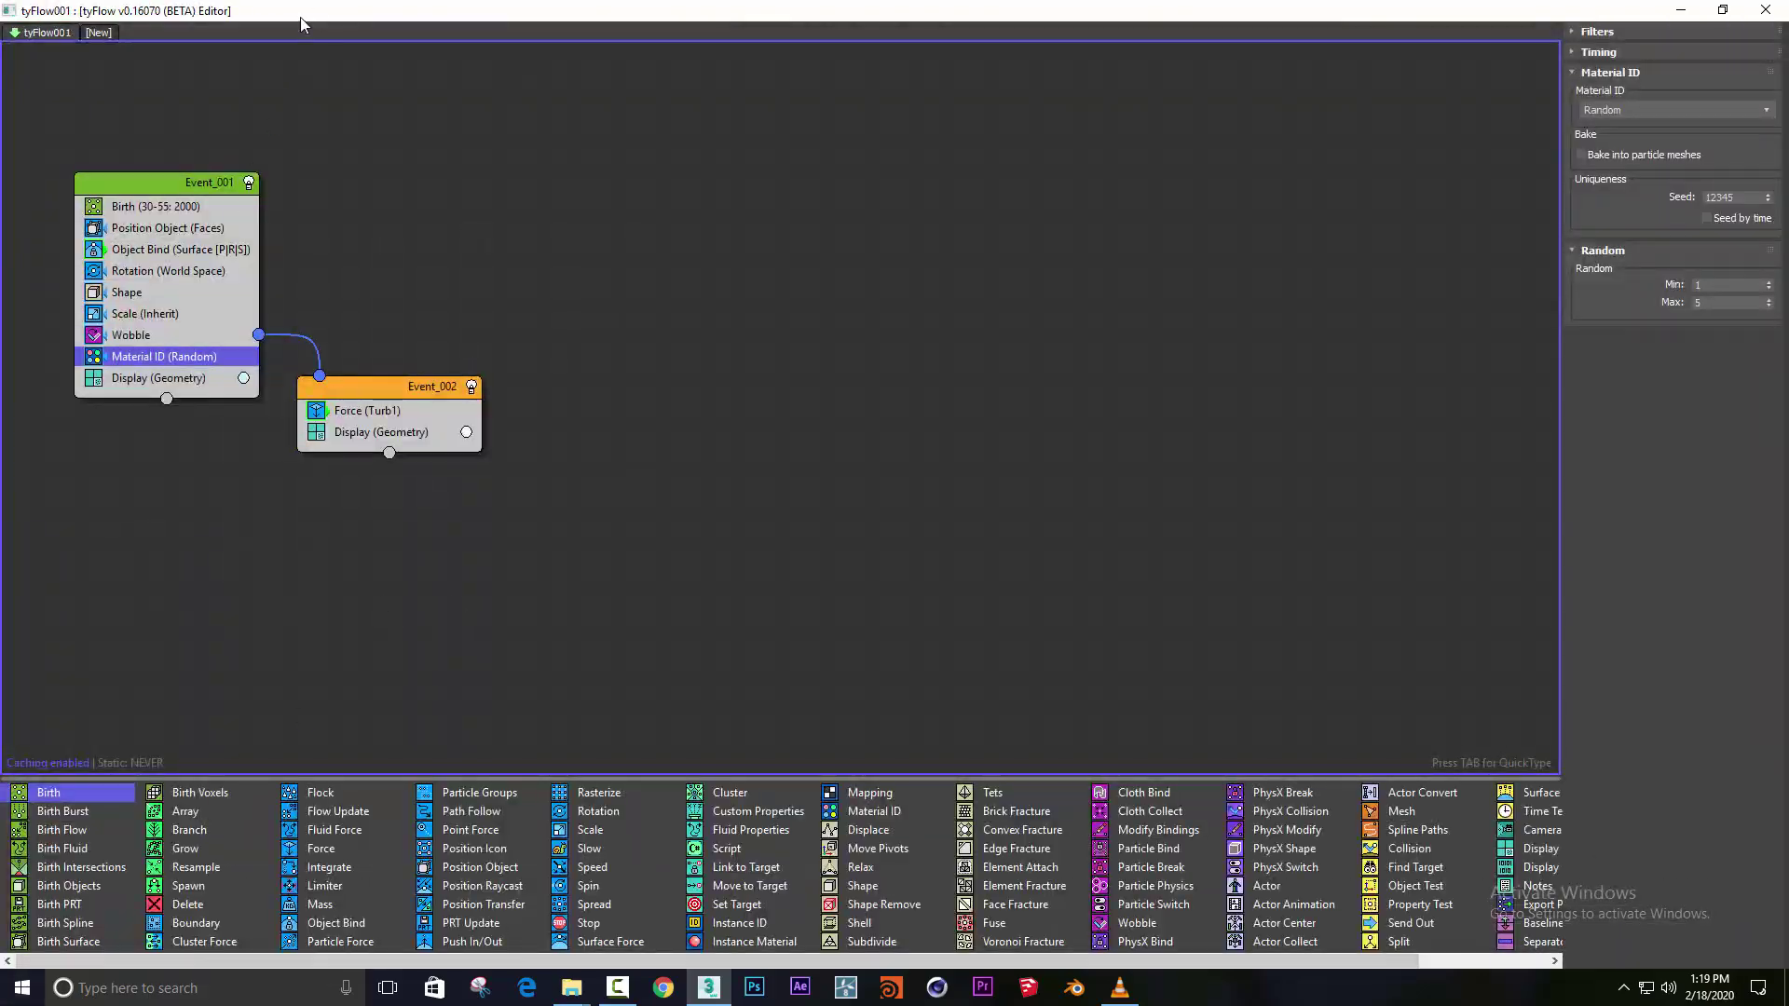
# Fit the tyFlow editor over the book view, select the Shape operator, and rewind to frame 0.
pyautogui.moveTo(301, 23); pyautogui.dragTo(1230, 126)
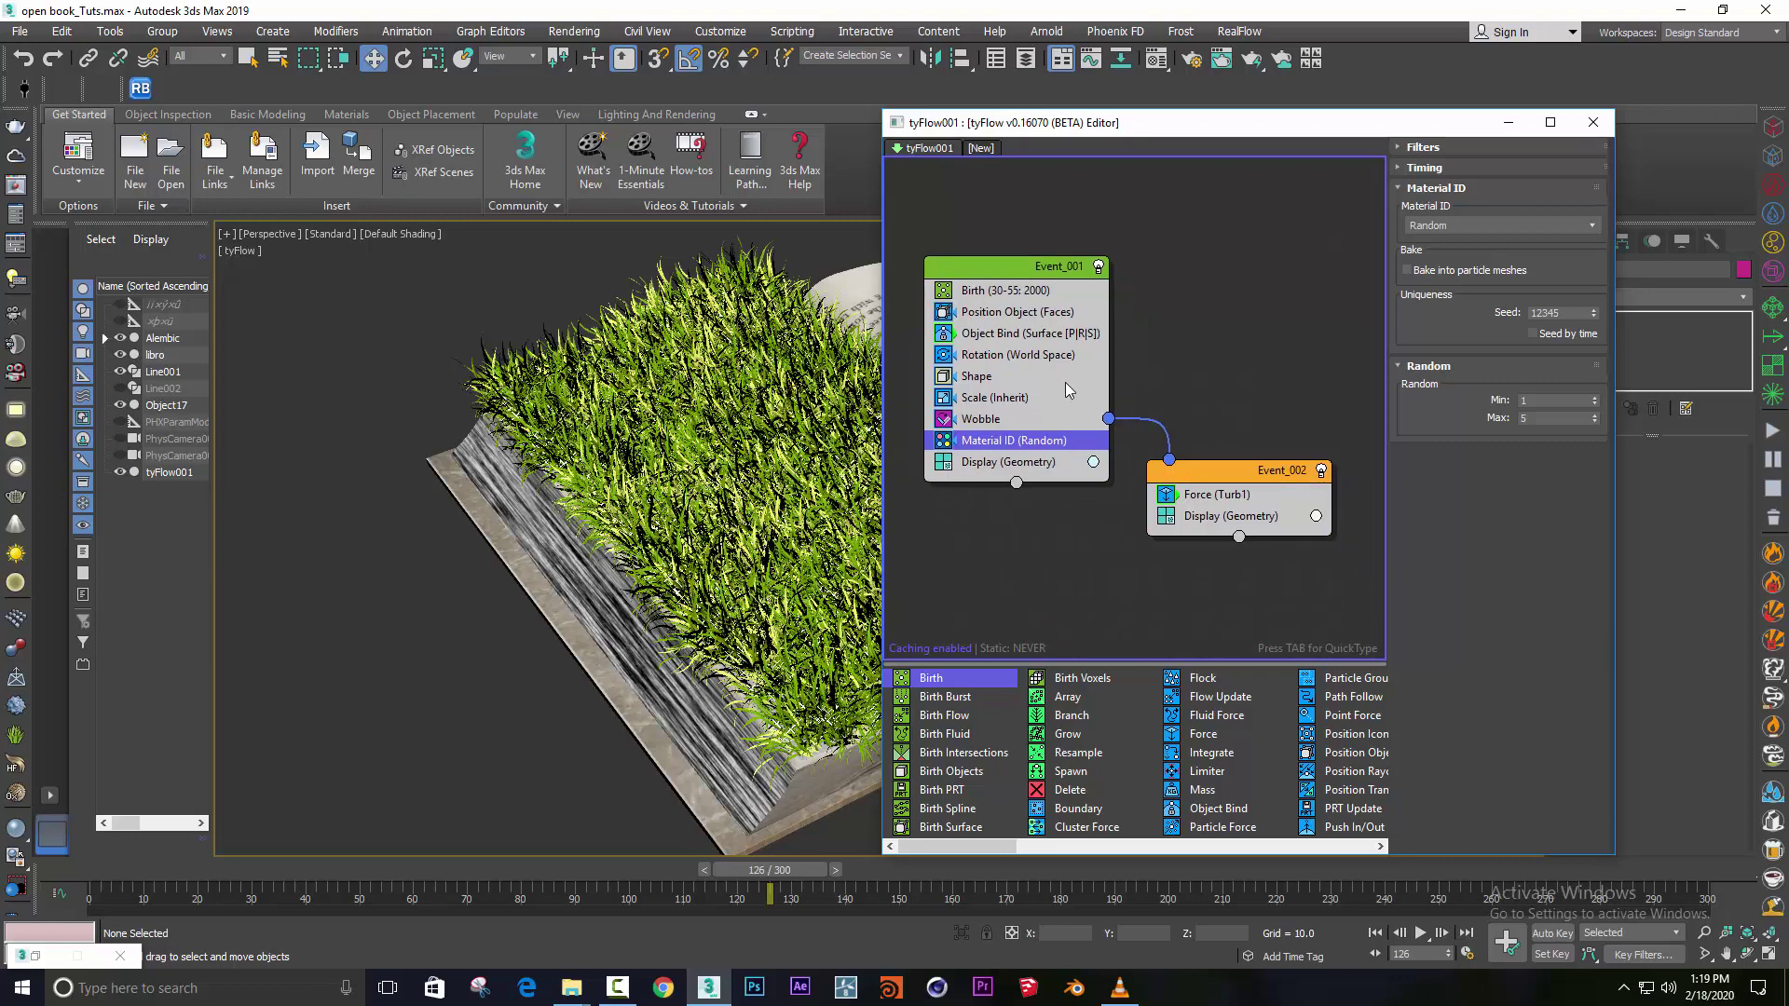
pyautogui.click(977, 375)
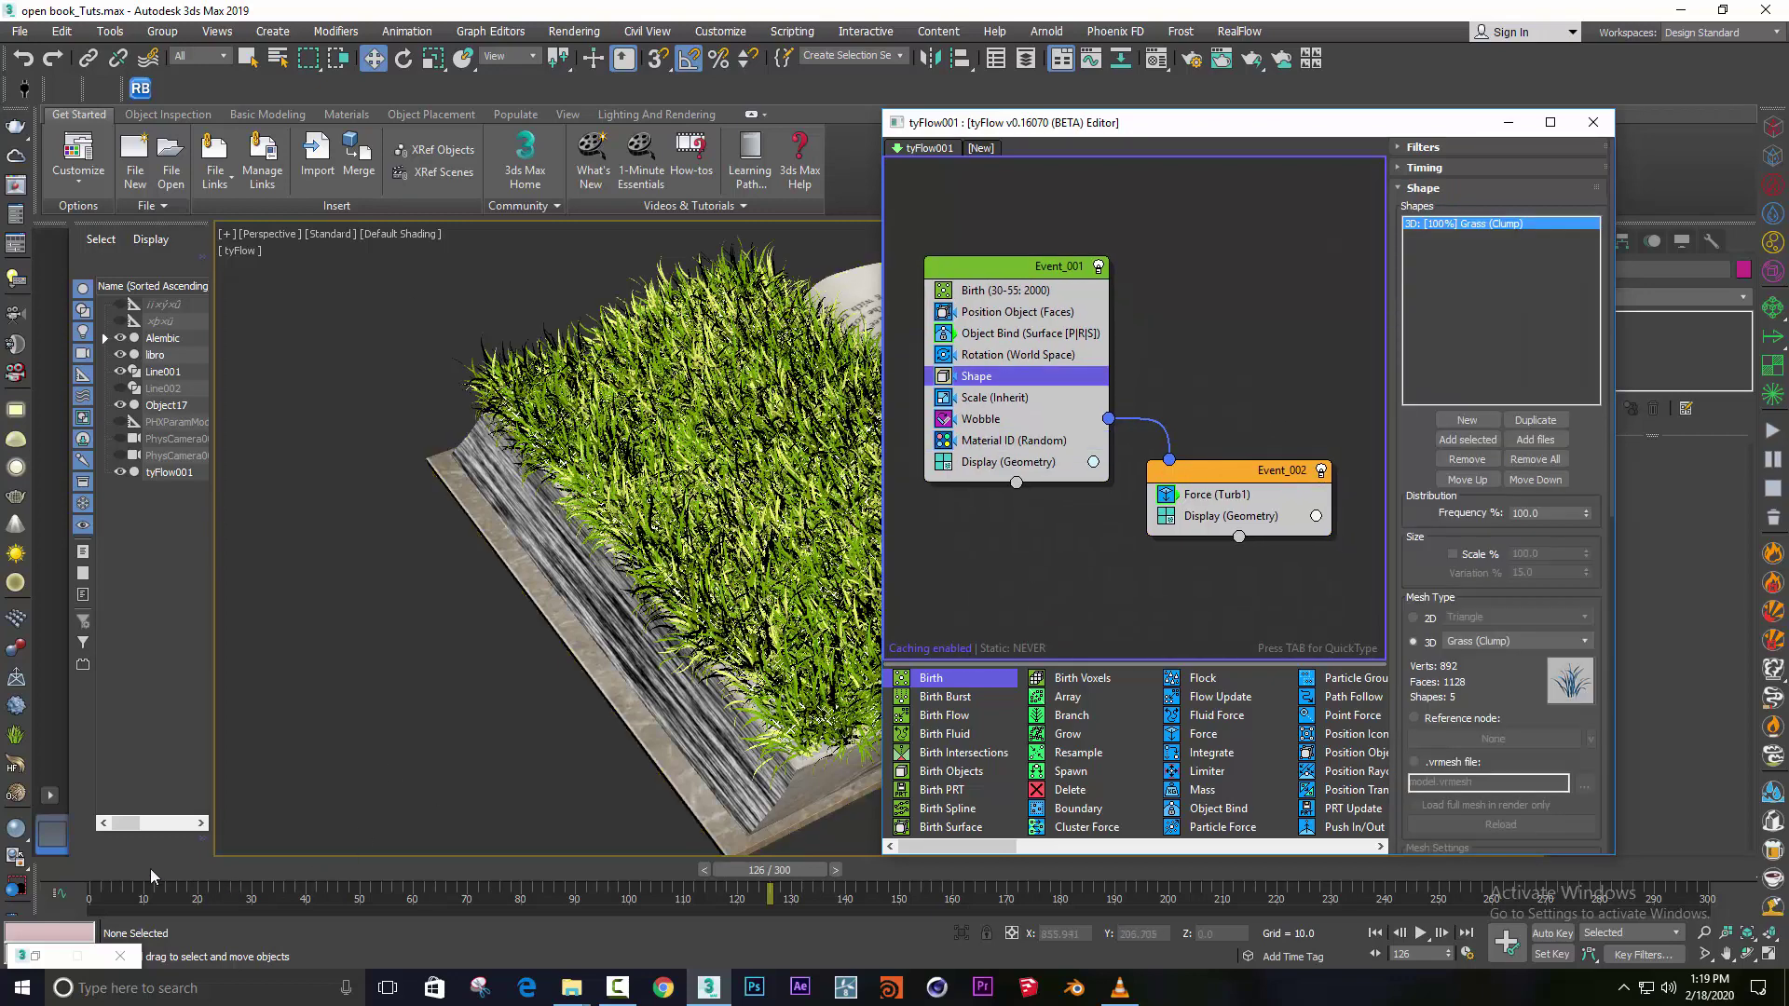
pyautogui.moveTo(154, 876); pyautogui.dragTo(84, 873)
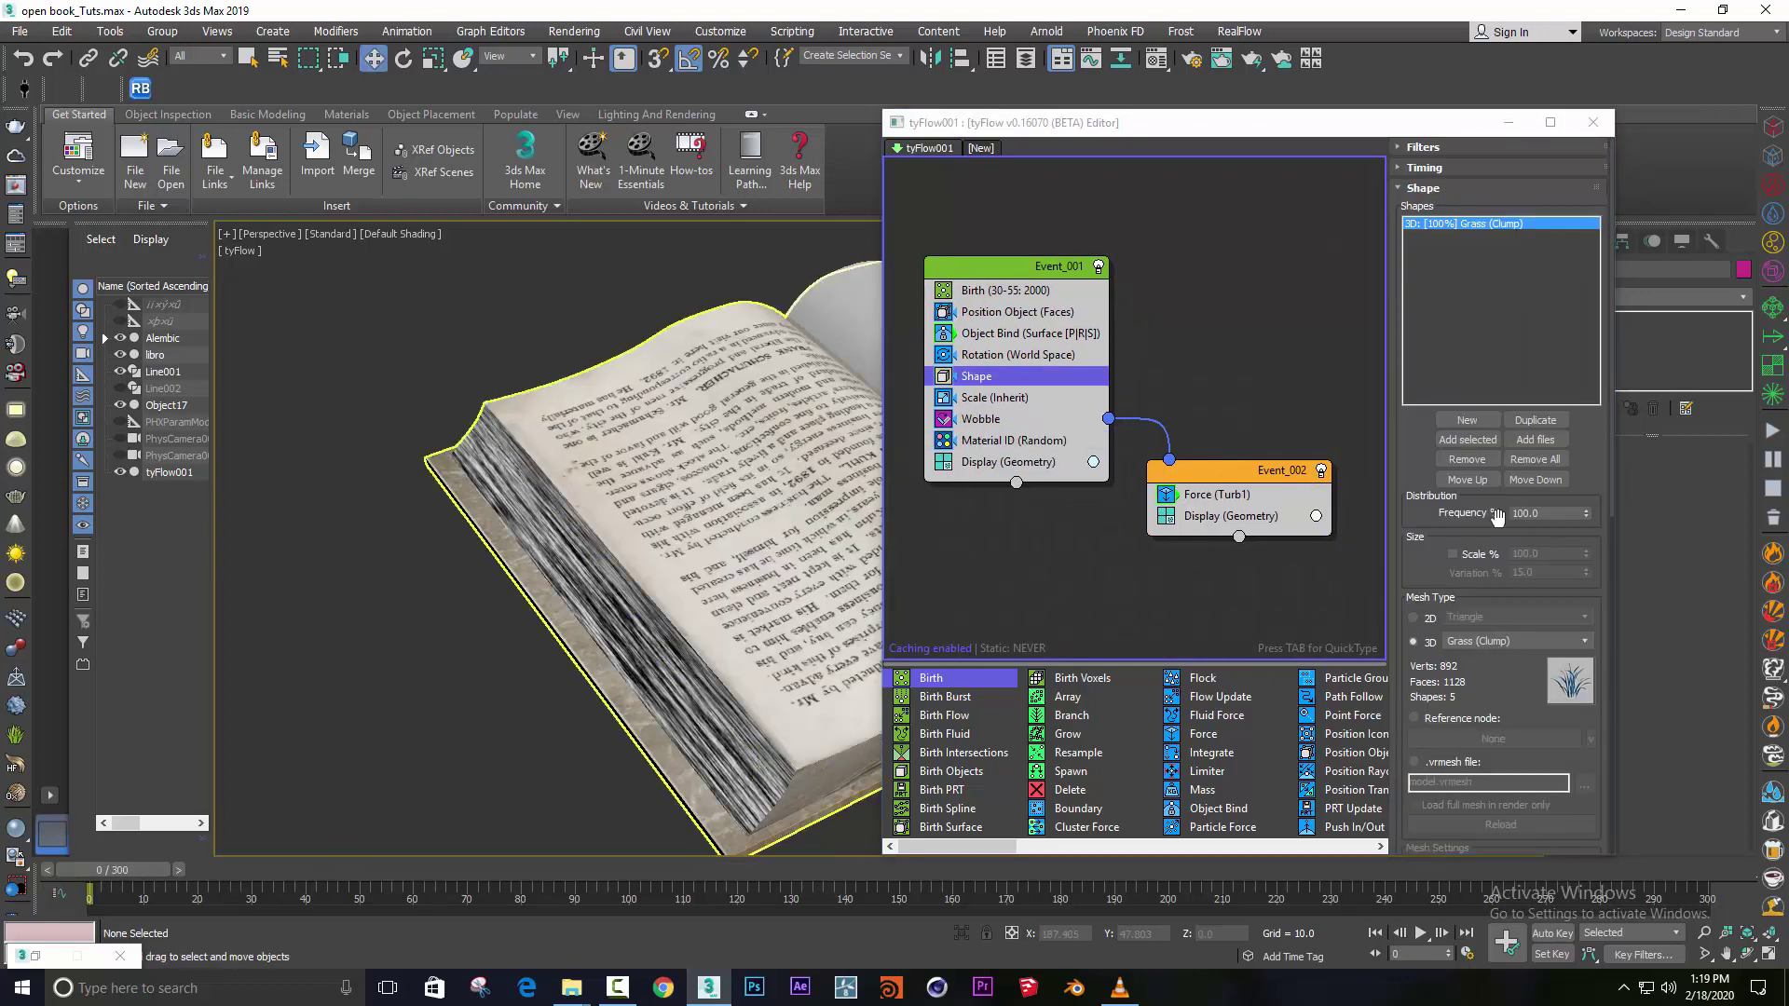
# Duplicate the Grass (Clump) shape and set the copy's mesh to Grass (Long) after trying leaf shapes.
pyautogui.click(1536, 424)
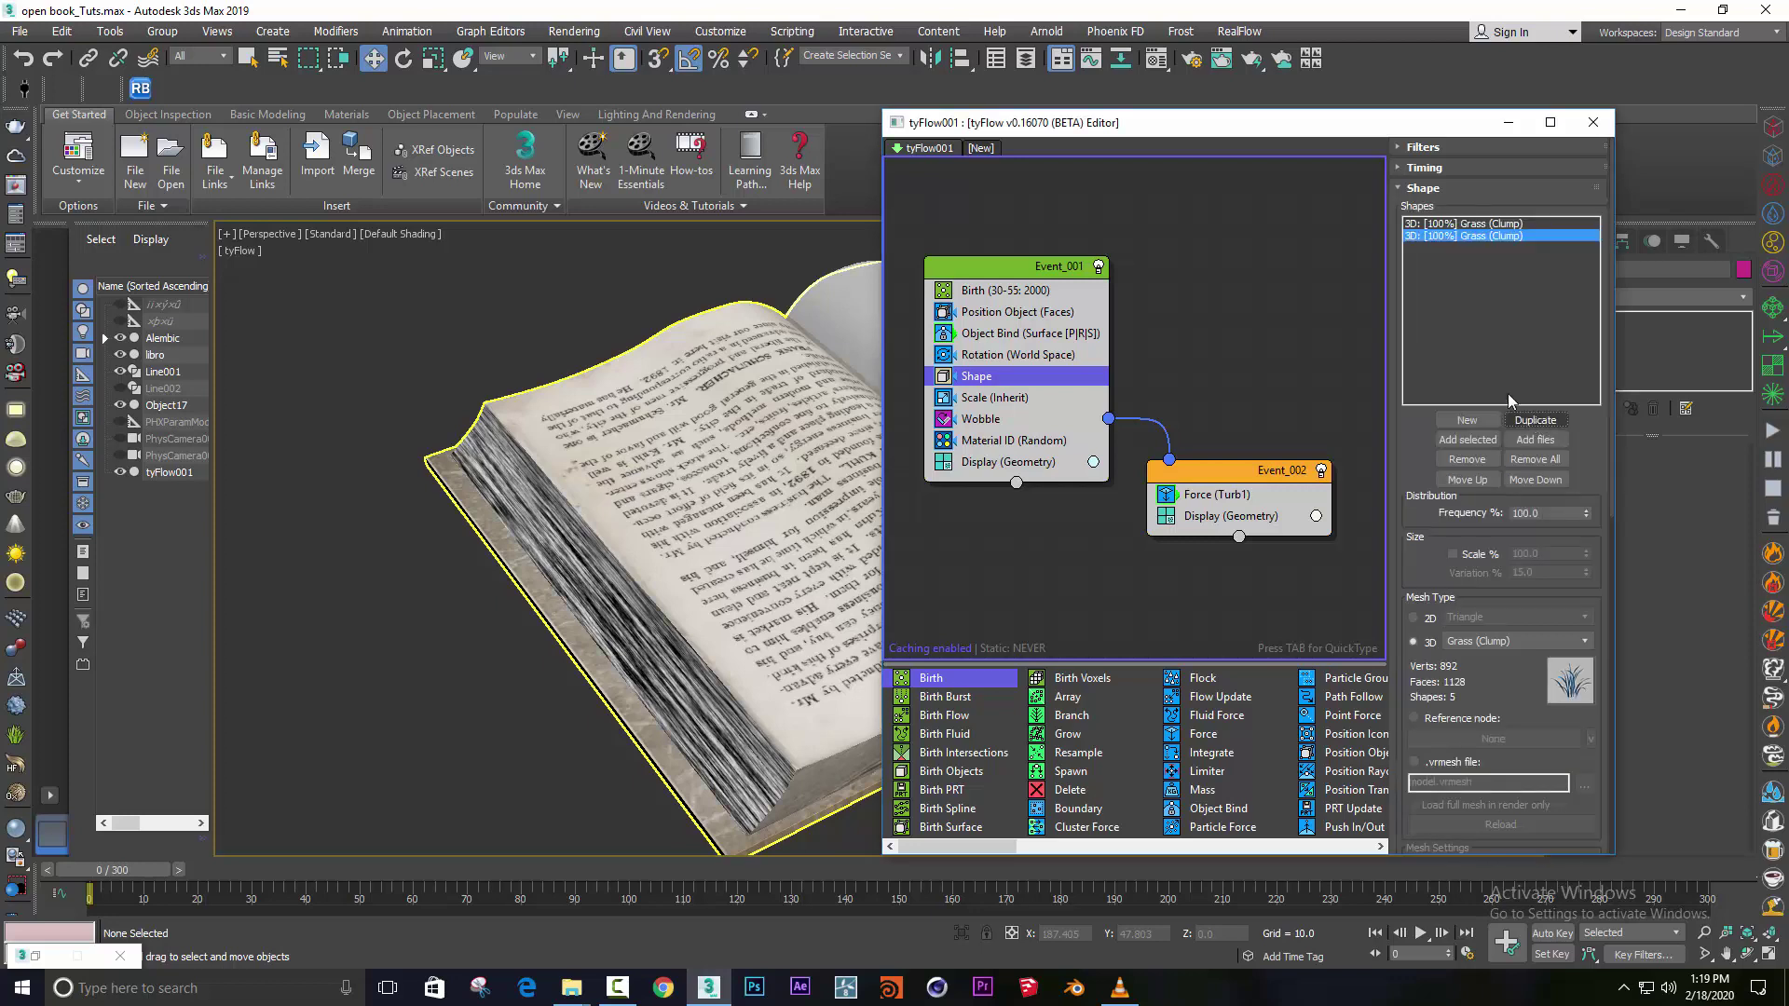
pyautogui.click(1537, 640)
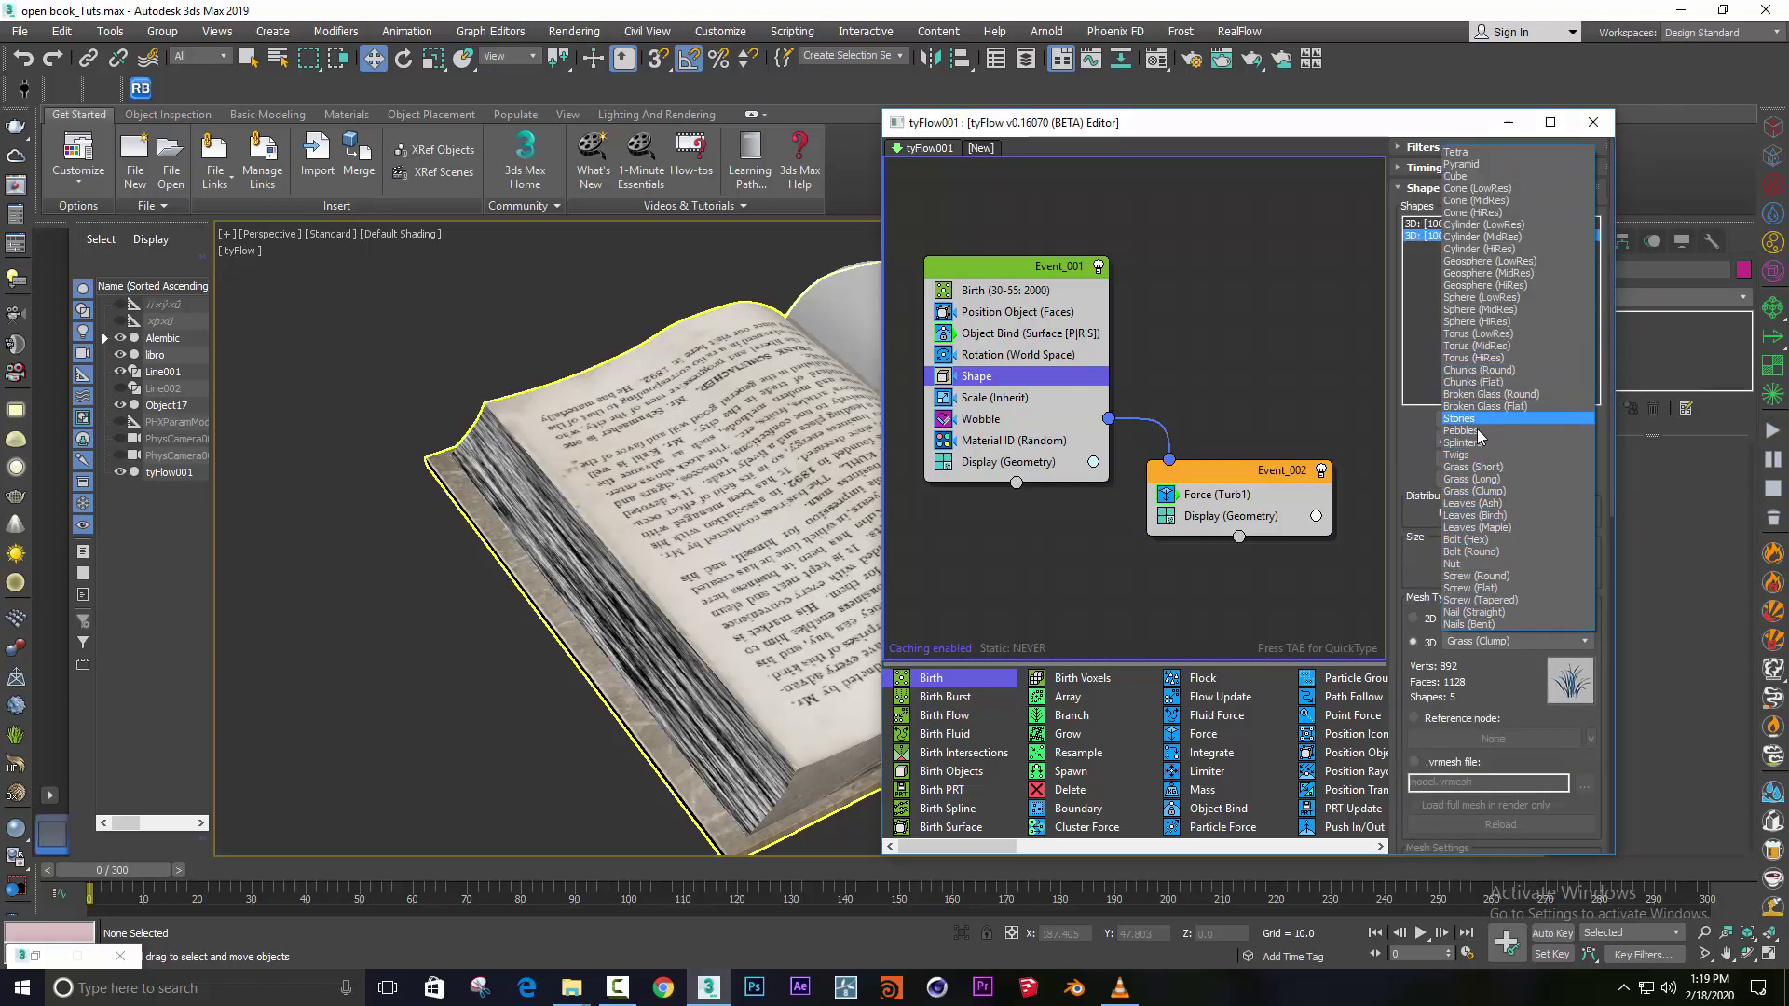
pyautogui.click(1475, 505)
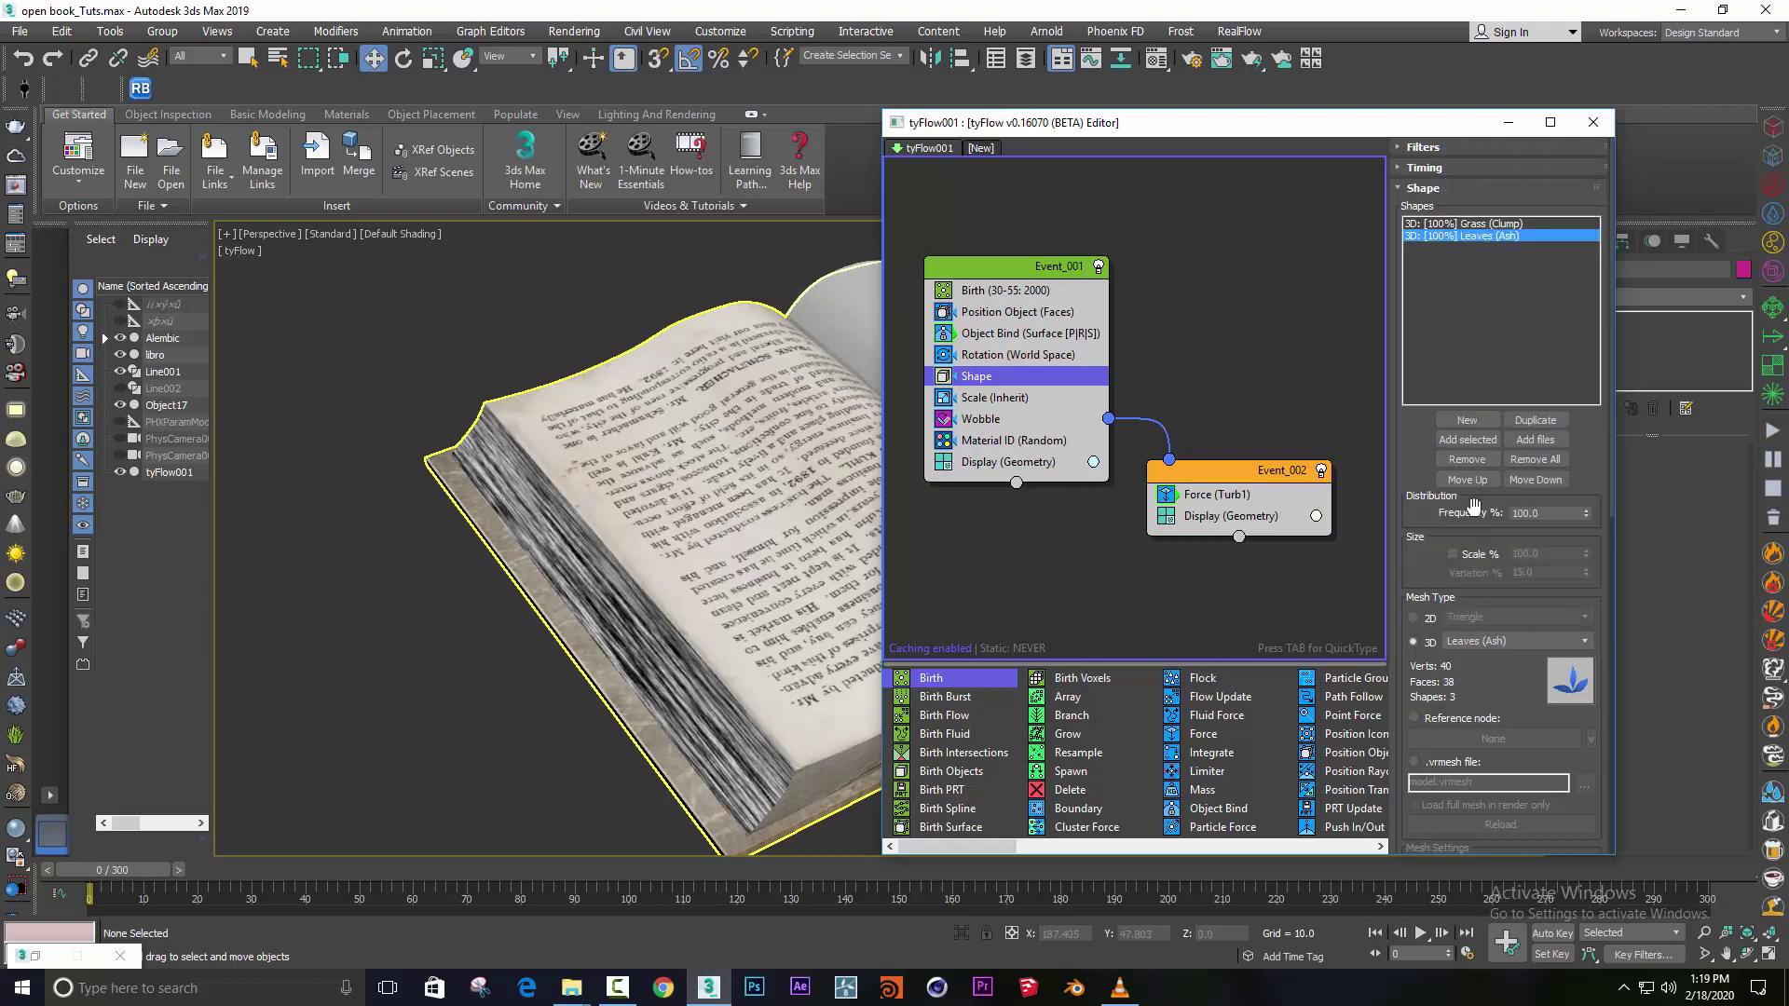
pyautogui.click(1470, 645)
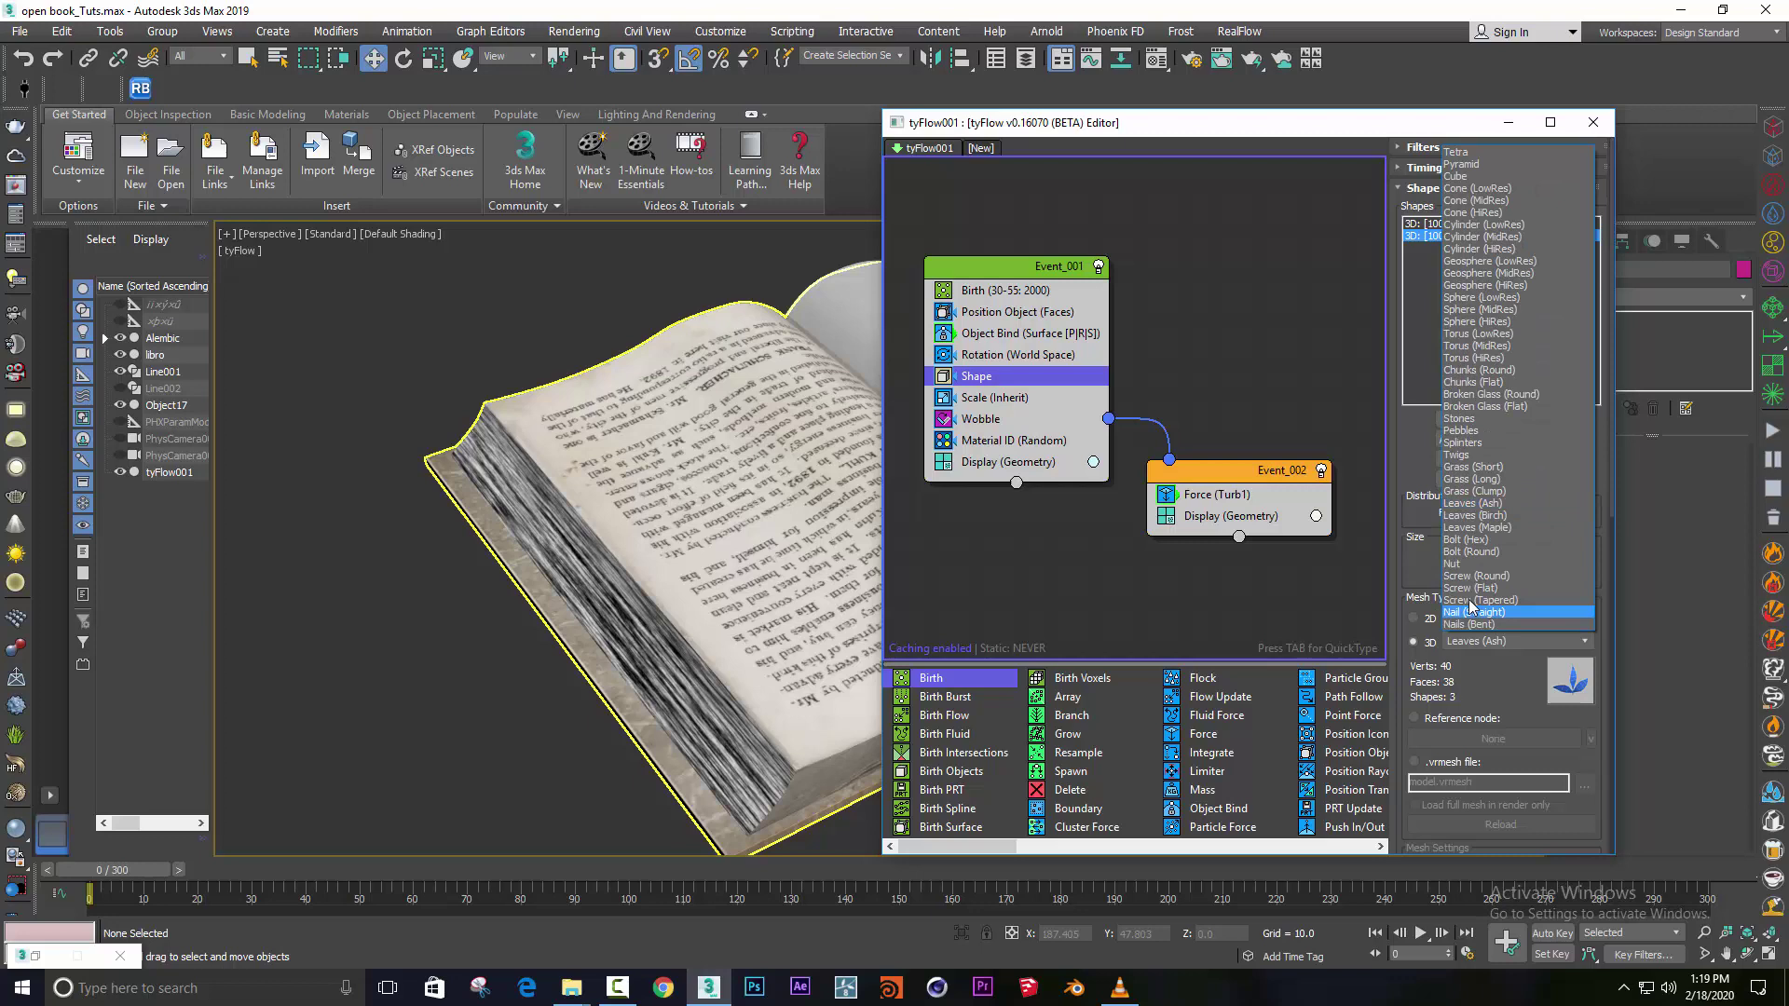
pyautogui.click(1482, 494)
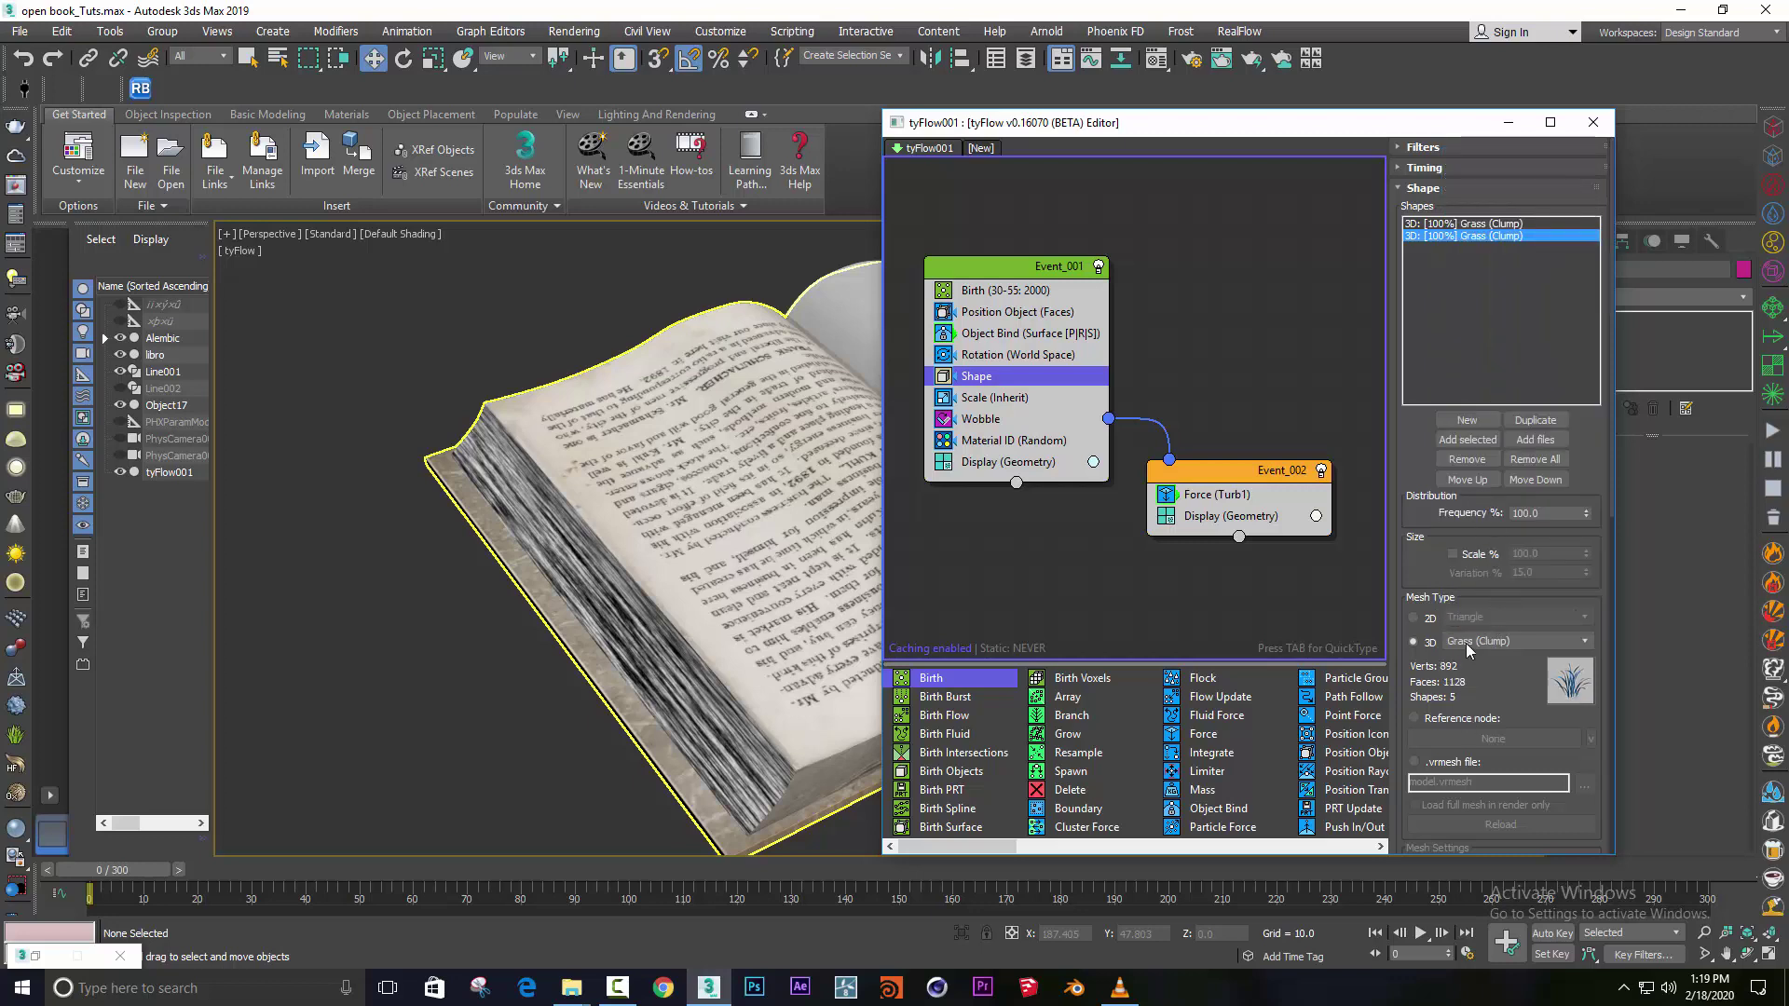
pyautogui.click(1471, 645)
pyautogui.click(1489, 529)
pyautogui.click(1461, 645)
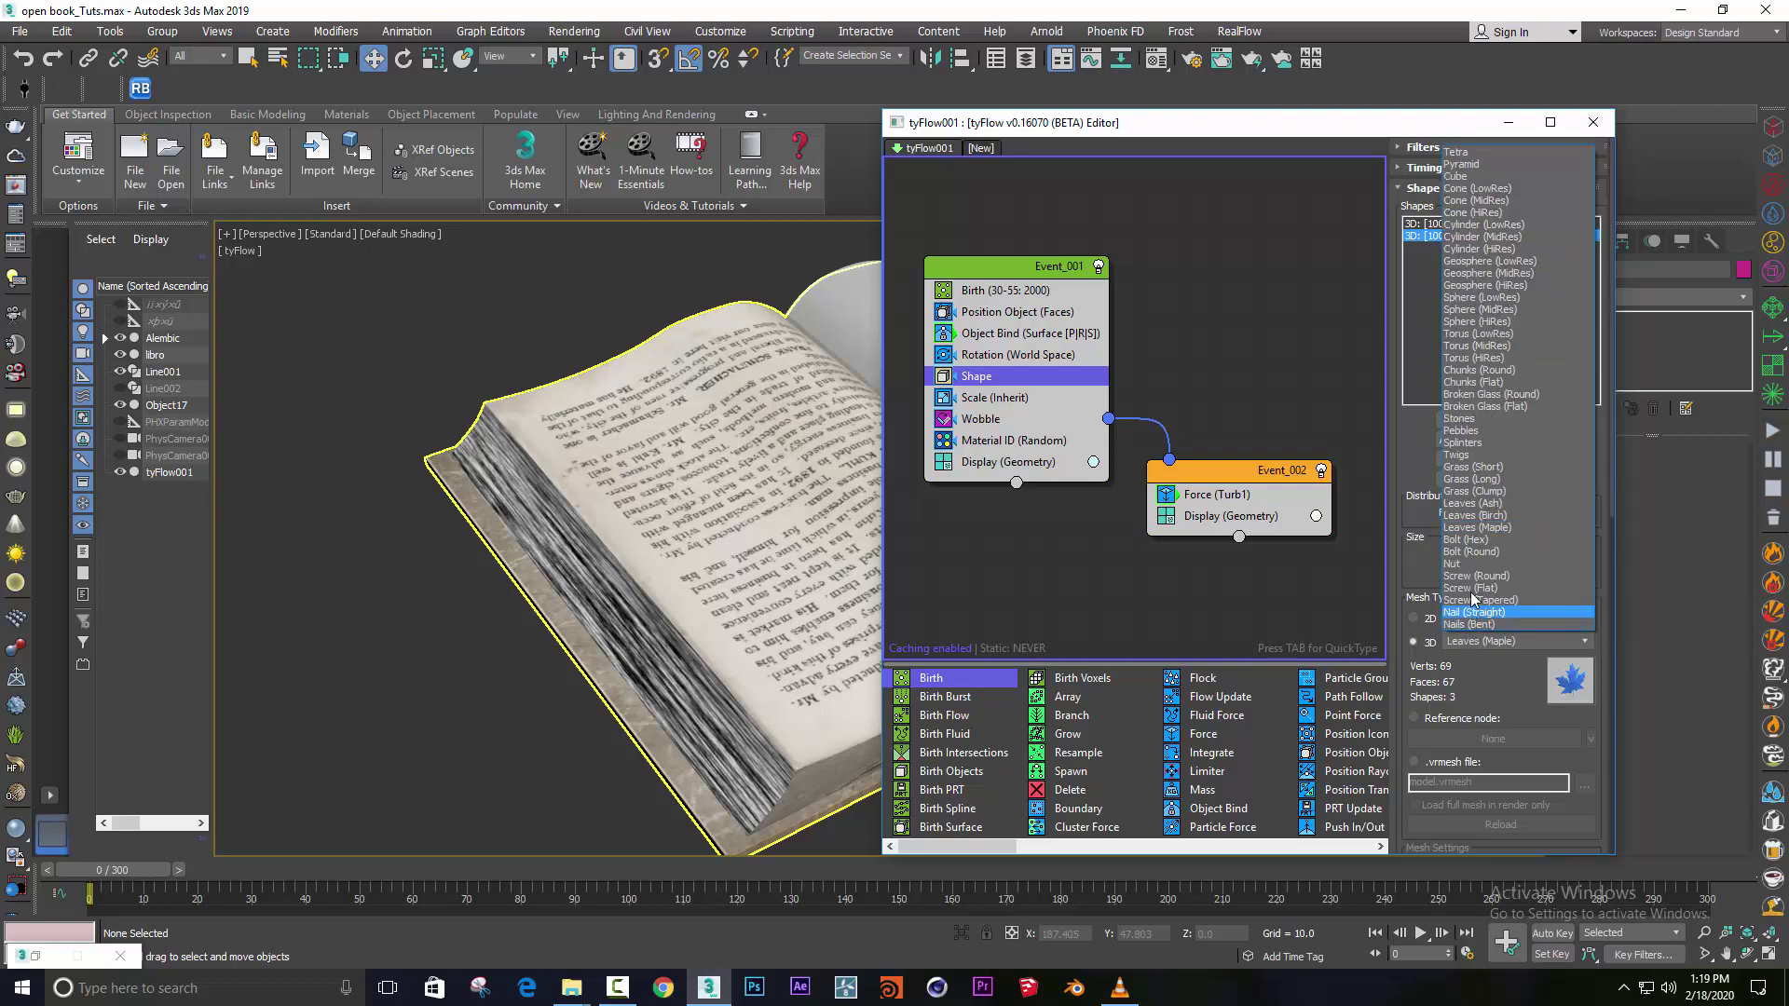
pyautogui.click(1488, 480)
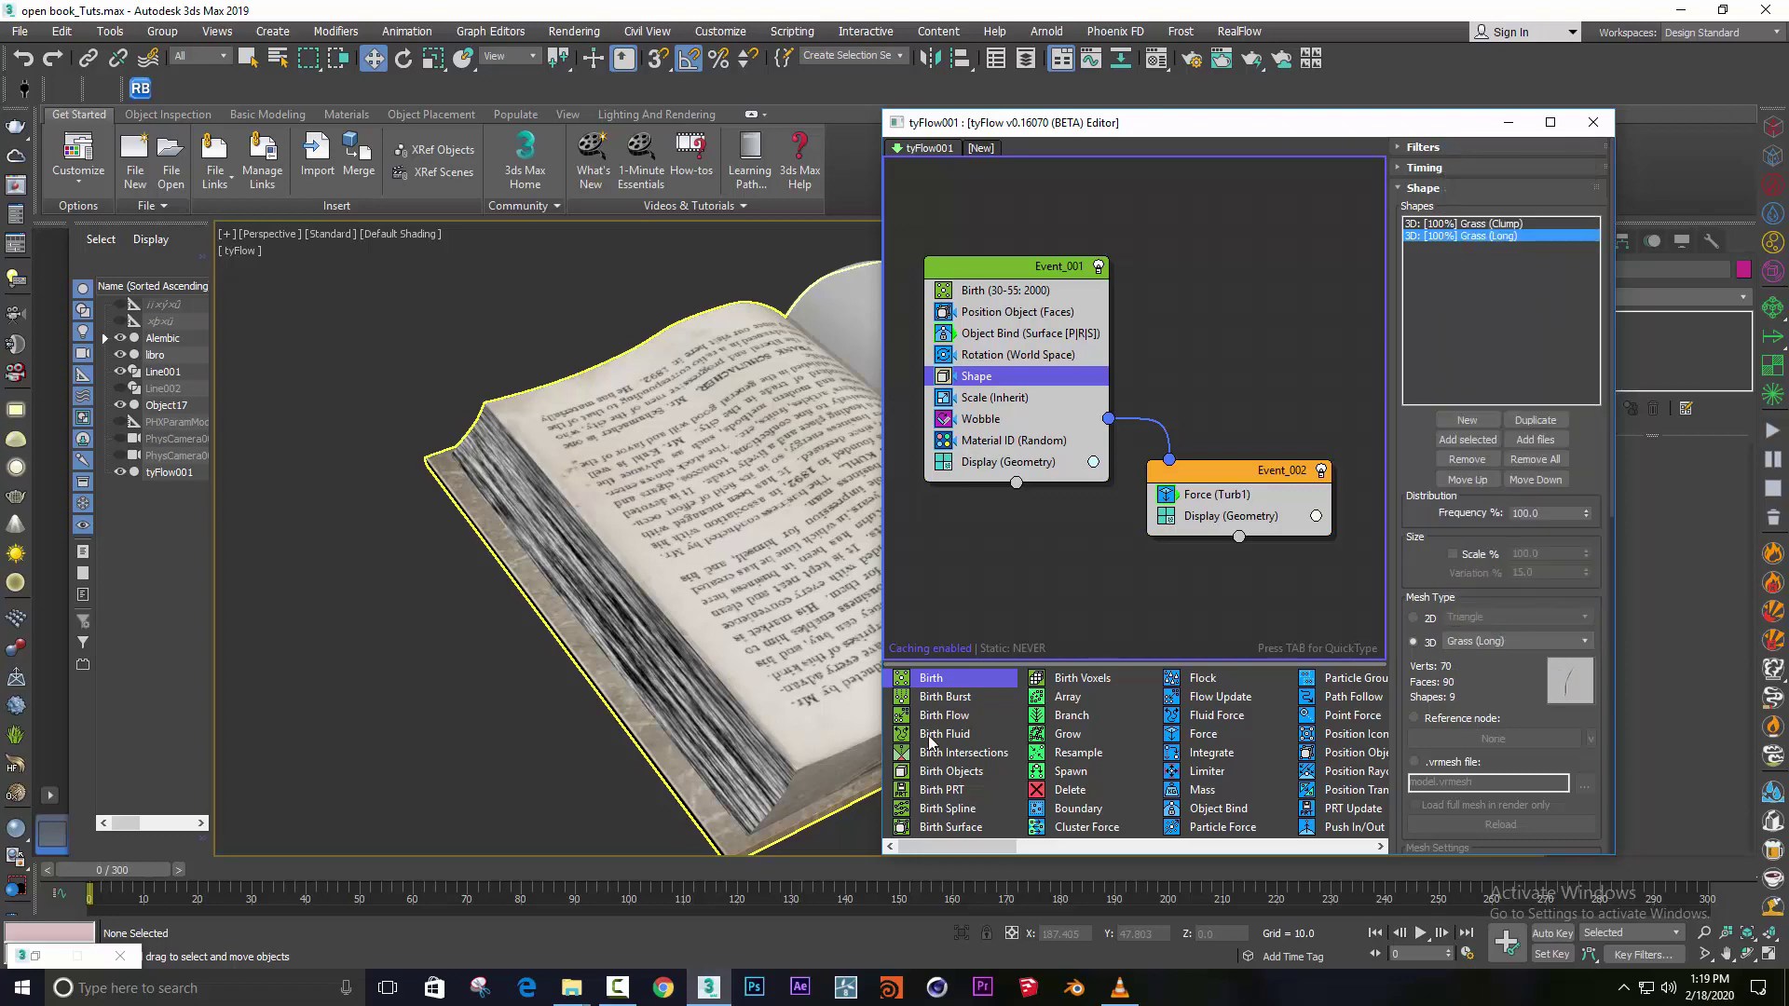
# Set the Grass (Long) shape's frequency to 60% and replay the mixed grass growth.
pyautogui.moveTo(164, 872); pyautogui.dragTo(565, 876)
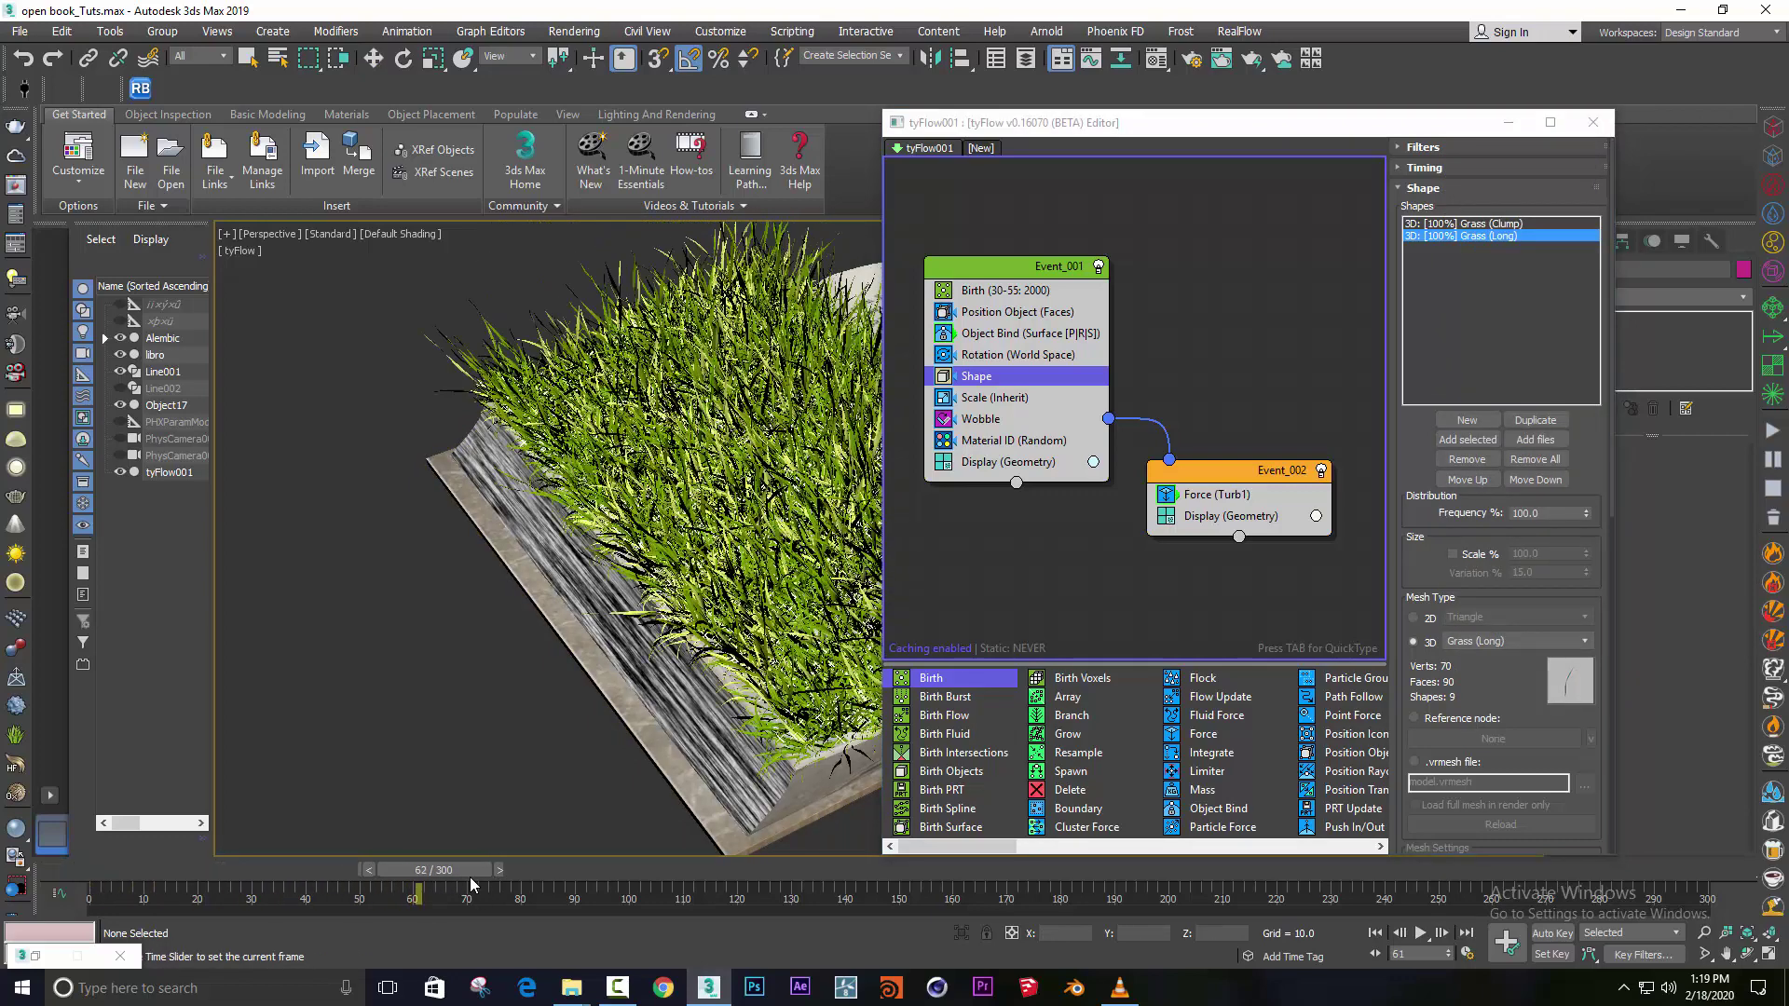
pyautogui.keyDown('alt'); pyautogui.moveTo(402, 742); pyautogui.dragTo(304, 861, button='middle'); pyautogui.keyUp('alt')
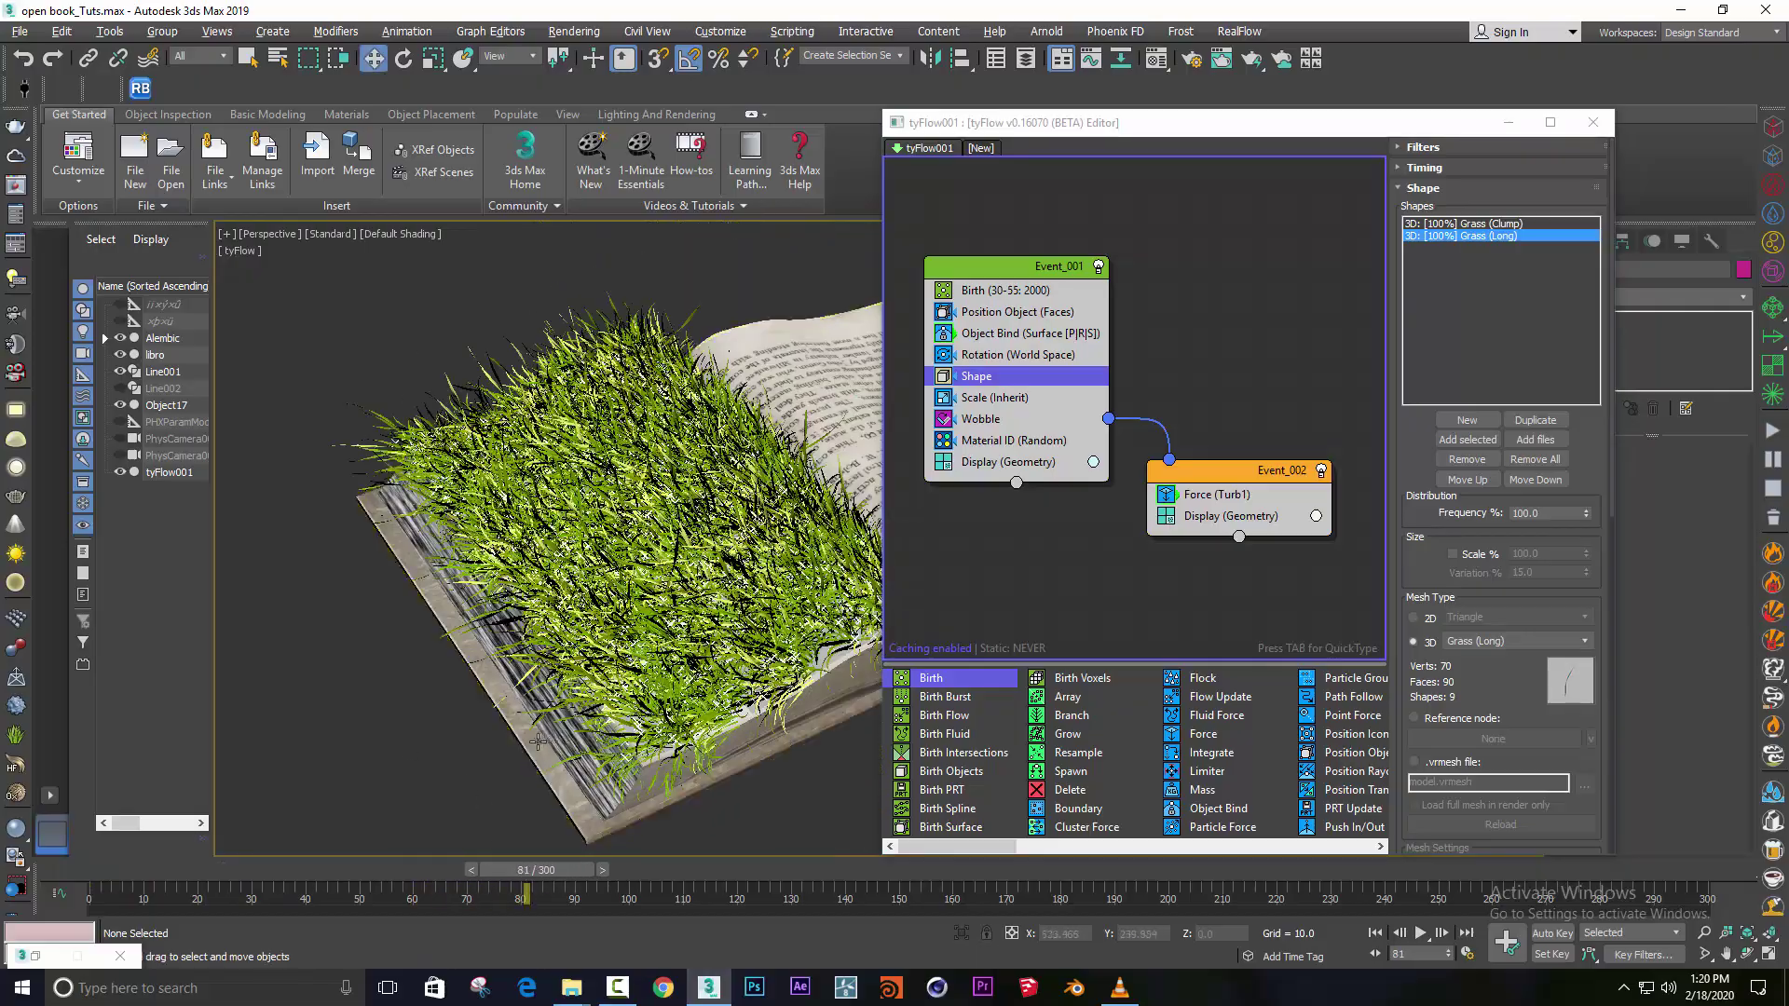
pyautogui.moveTo(305, 861); pyautogui.dragTo(762, 879)
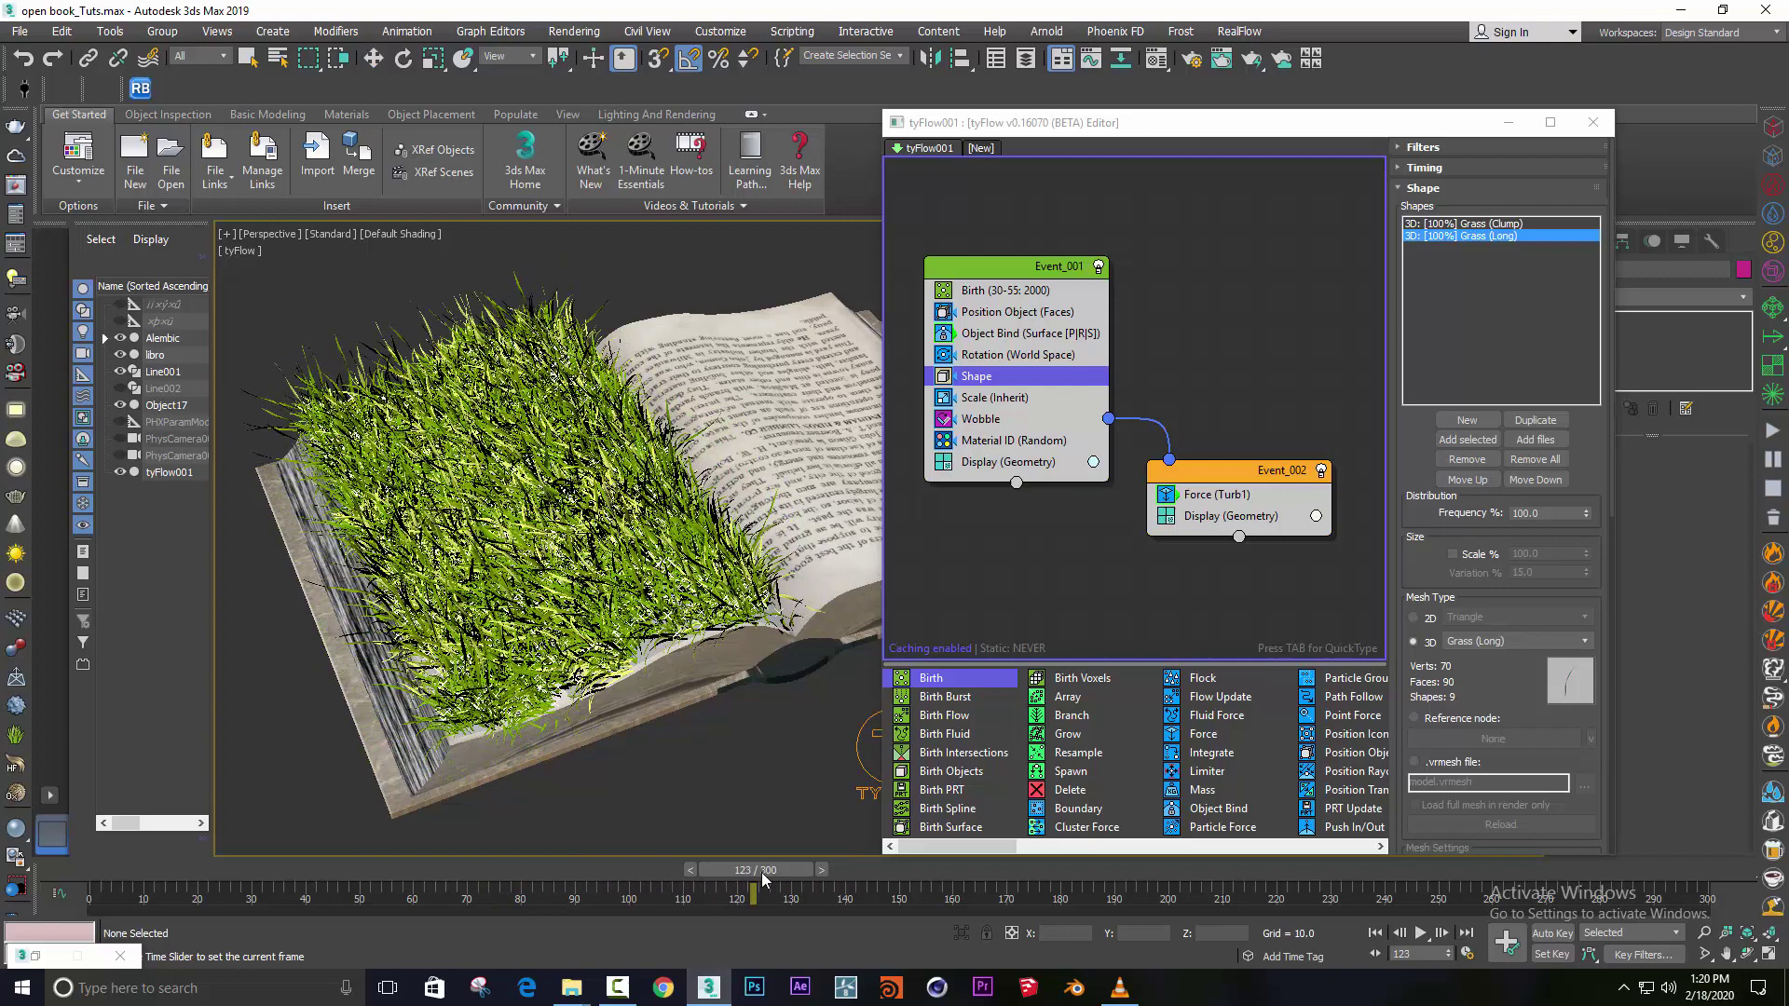
pyautogui.click(1539, 514)
pyautogui.write('60')
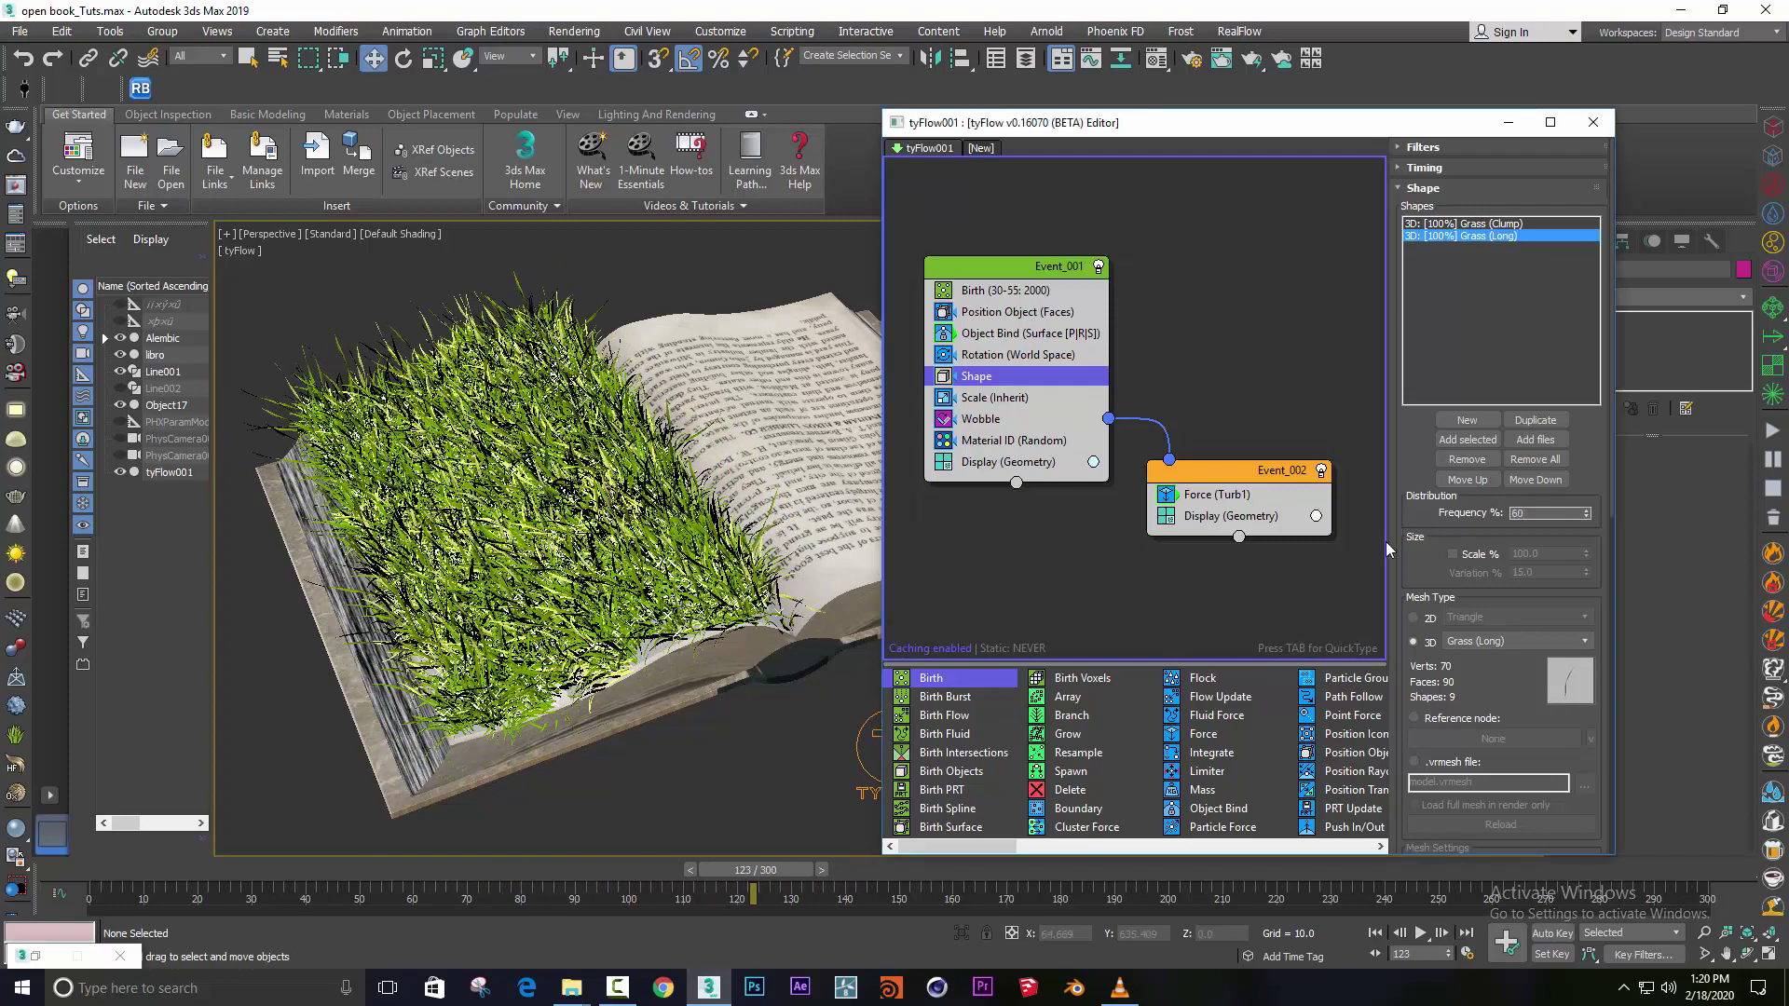
pyautogui.moveTo(238, 873); pyautogui.dragTo(515, 873)
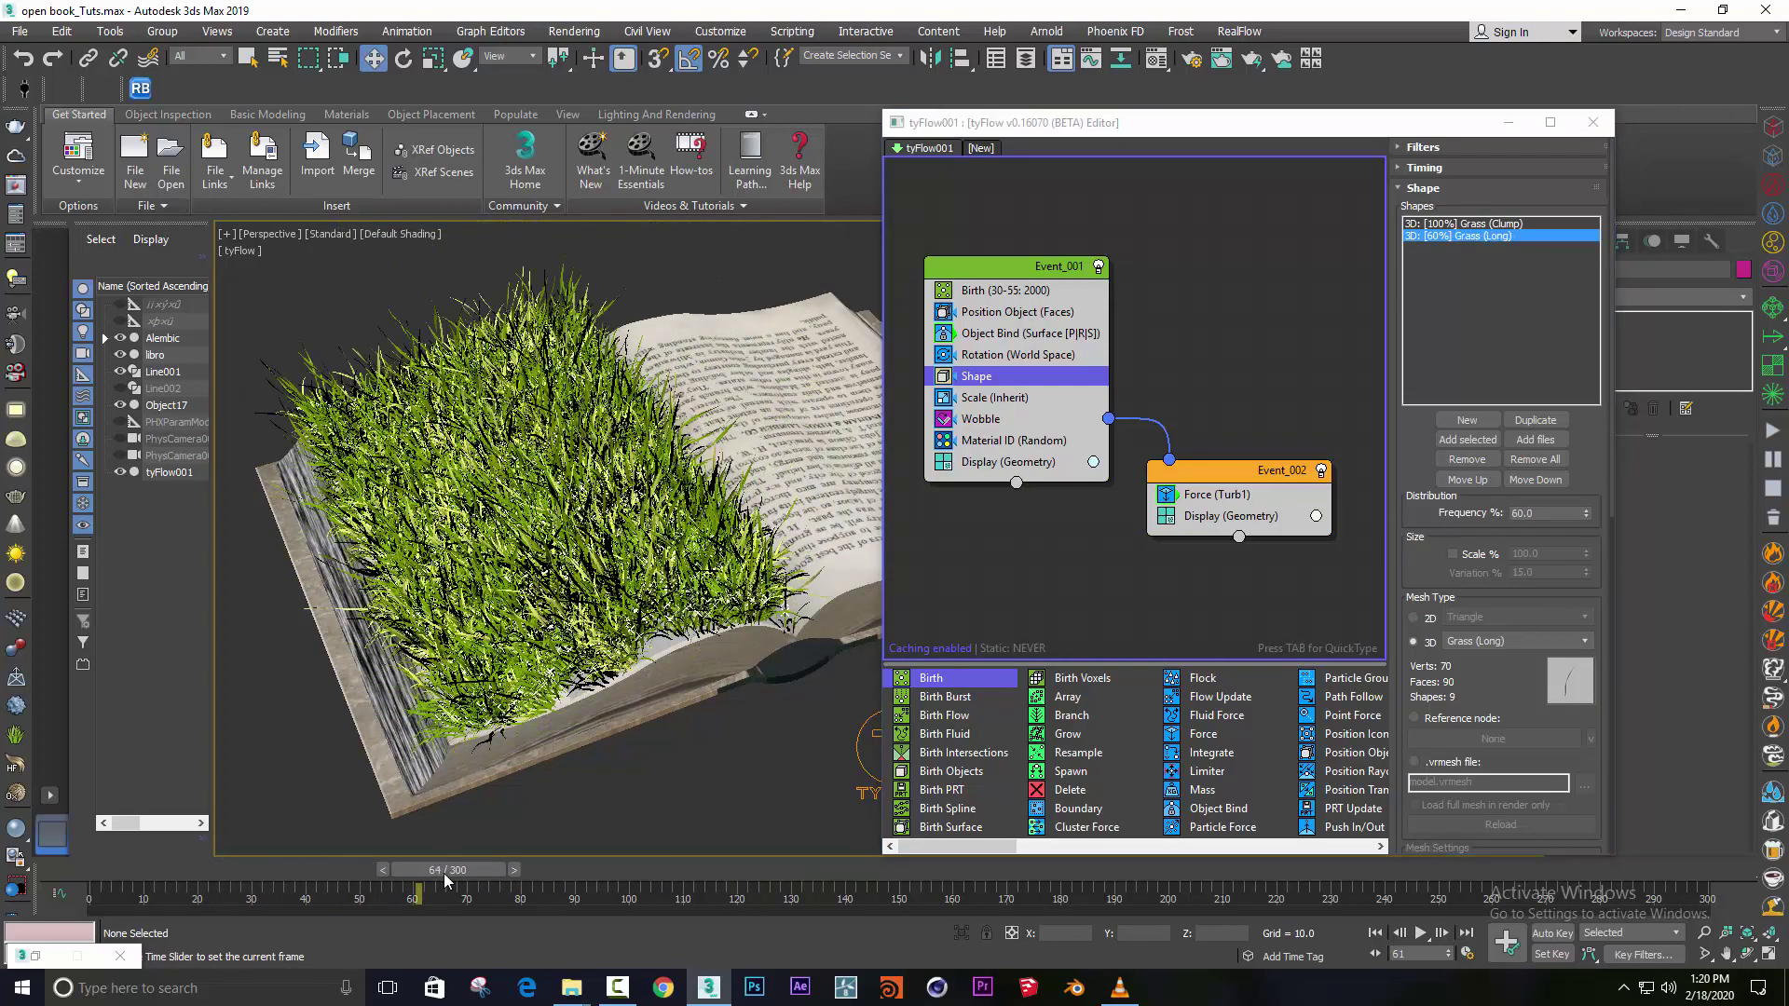
# With the tyFlow editor minimized, scrub to frame 122, then select the book and rewind to frame 0.
pyautogui.scroll(5, 618, 734)
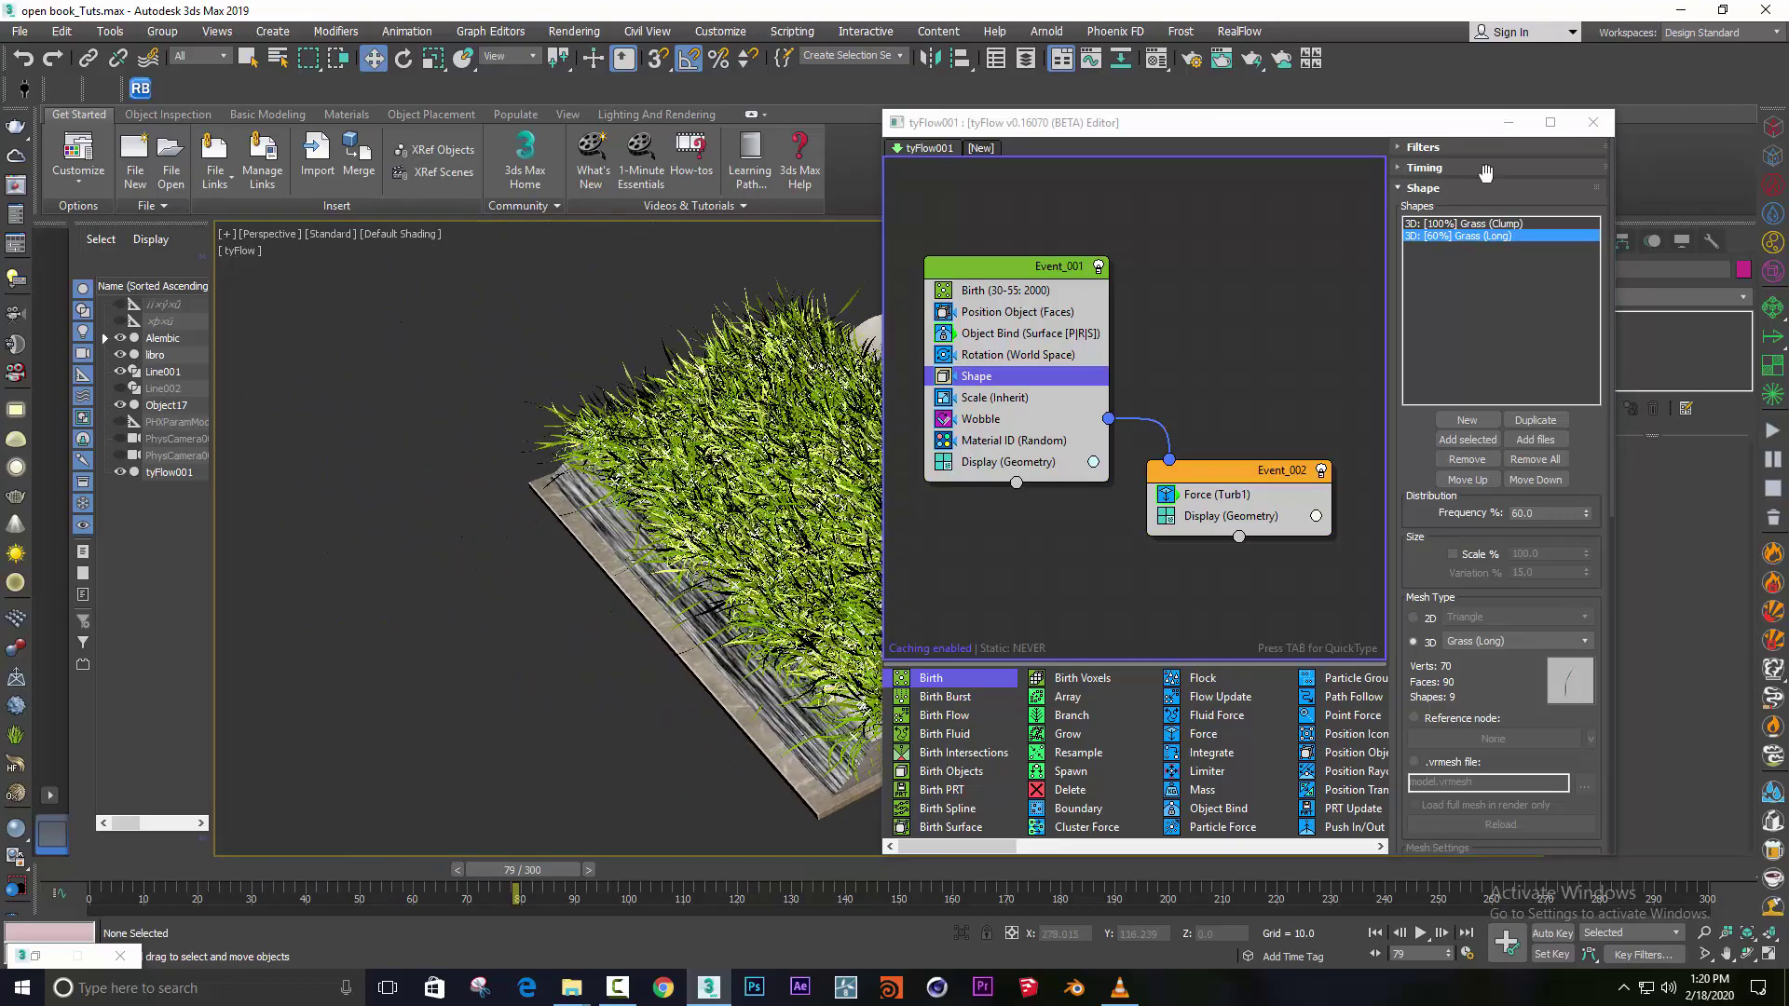
pyautogui.click(1509, 126)
pyautogui.scroll(3, 372, 822)
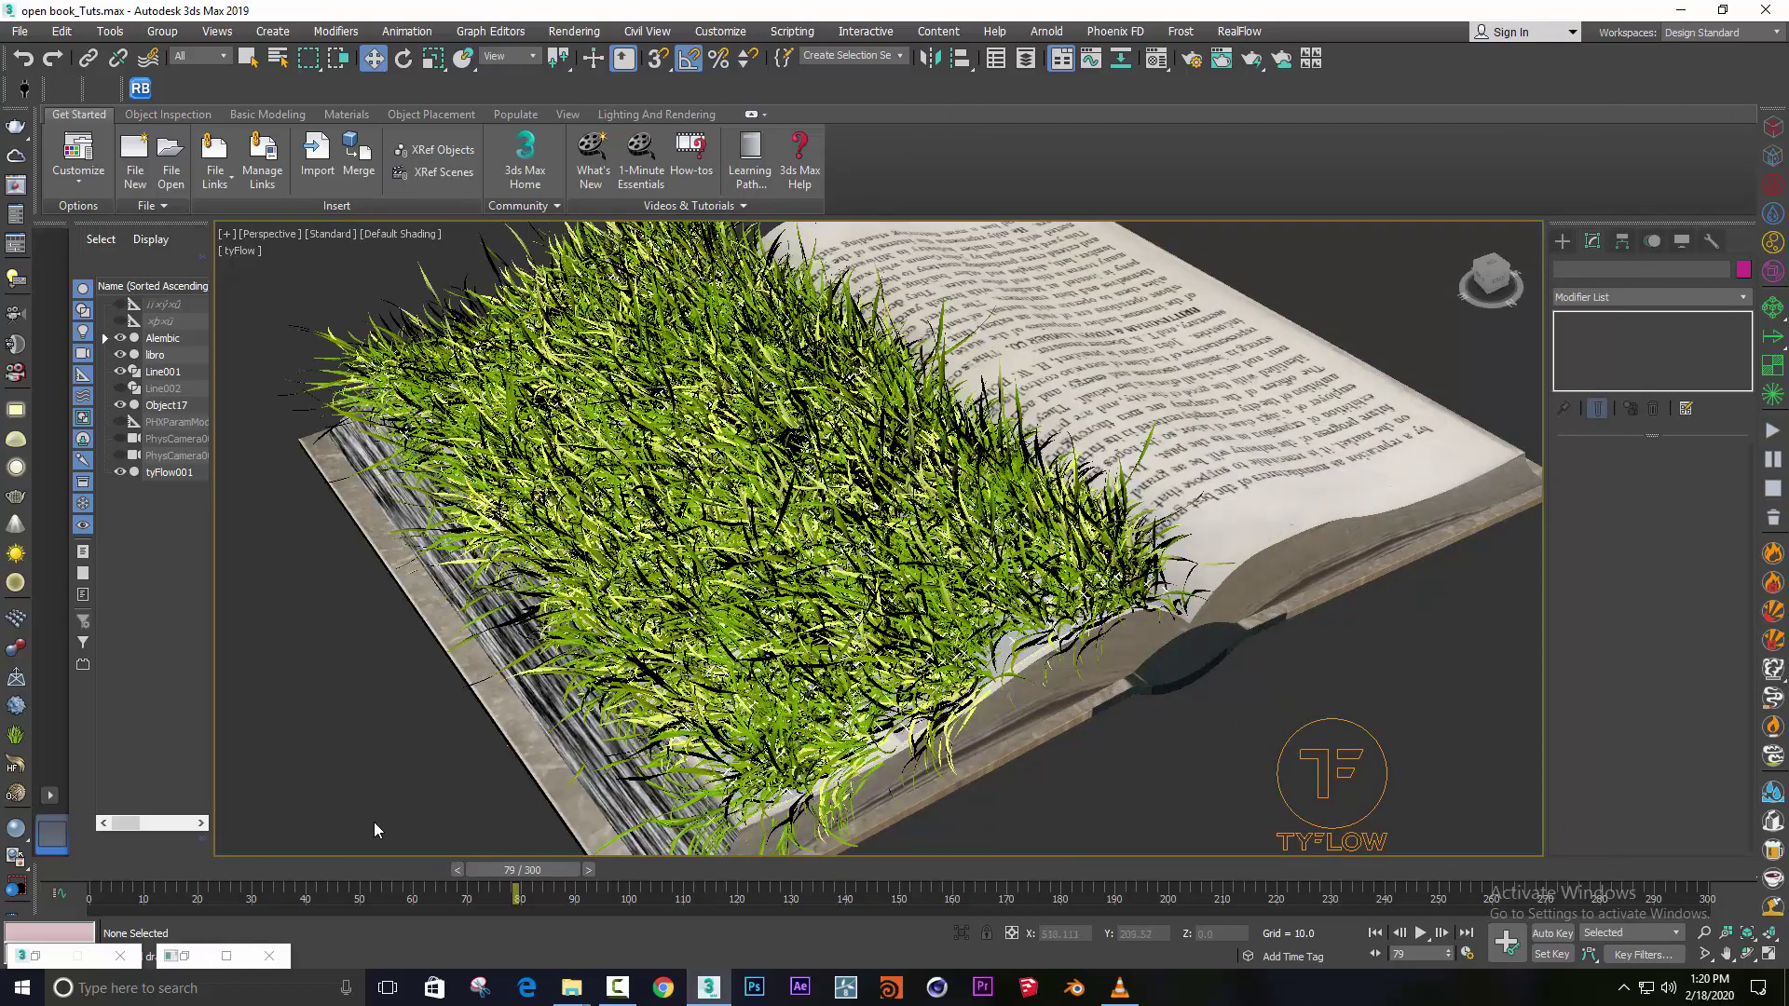
pyautogui.moveTo(207, 883); pyautogui.dragTo(873, 870)
pyautogui.scroll(-3, 855, 729)
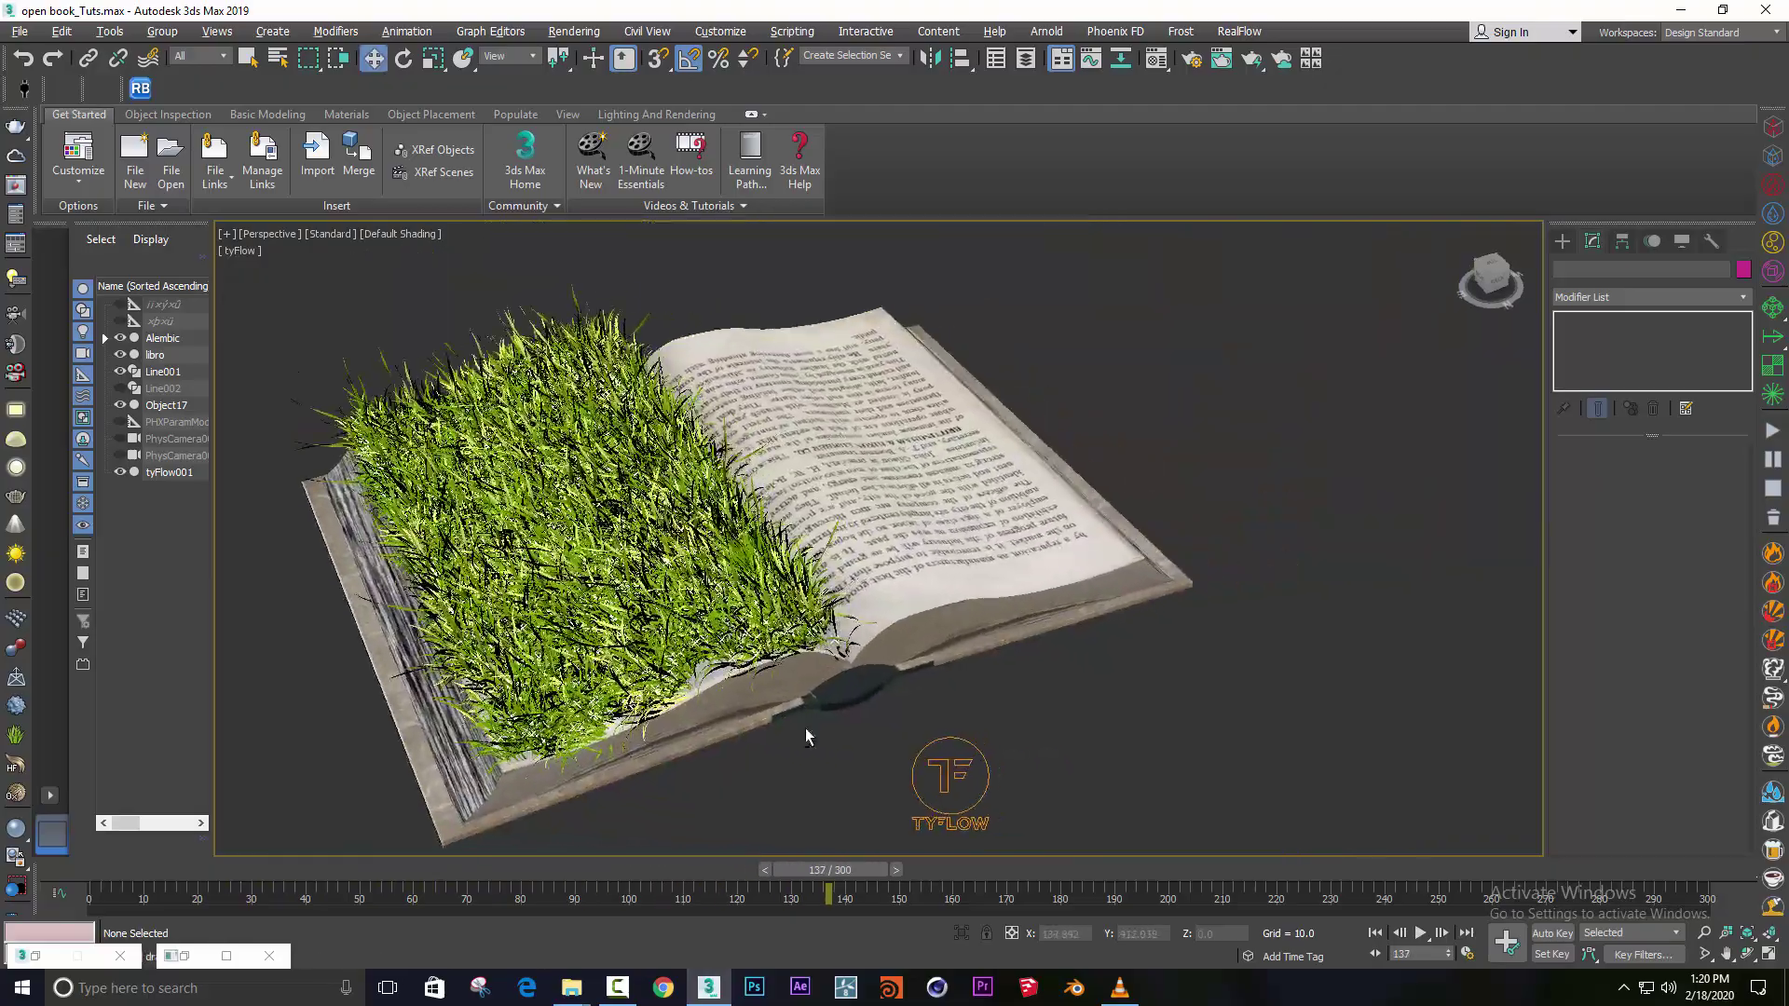
pyautogui.click(788, 709)
pyautogui.moveTo(787, 709)
pyautogui.keyDown('alt'); pyautogui.mouseDown(button='middle')
pyautogui.moveTo(677, 594)
pyautogui.moveTo(706, 694)
pyautogui.mouseUp(button='middle'); pyautogui.keyUp('alt')
pyautogui.moveTo(159, 876)
pyautogui.mouseDown()
pyautogui.moveTo(713, 872)
pyautogui.moveTo(84, 928)
pyautogui.mouseUp()
# Reopen the tyFlow editor, inspect the Birth operator's Total particle count, and close the editor.
pyautogui.press('w')
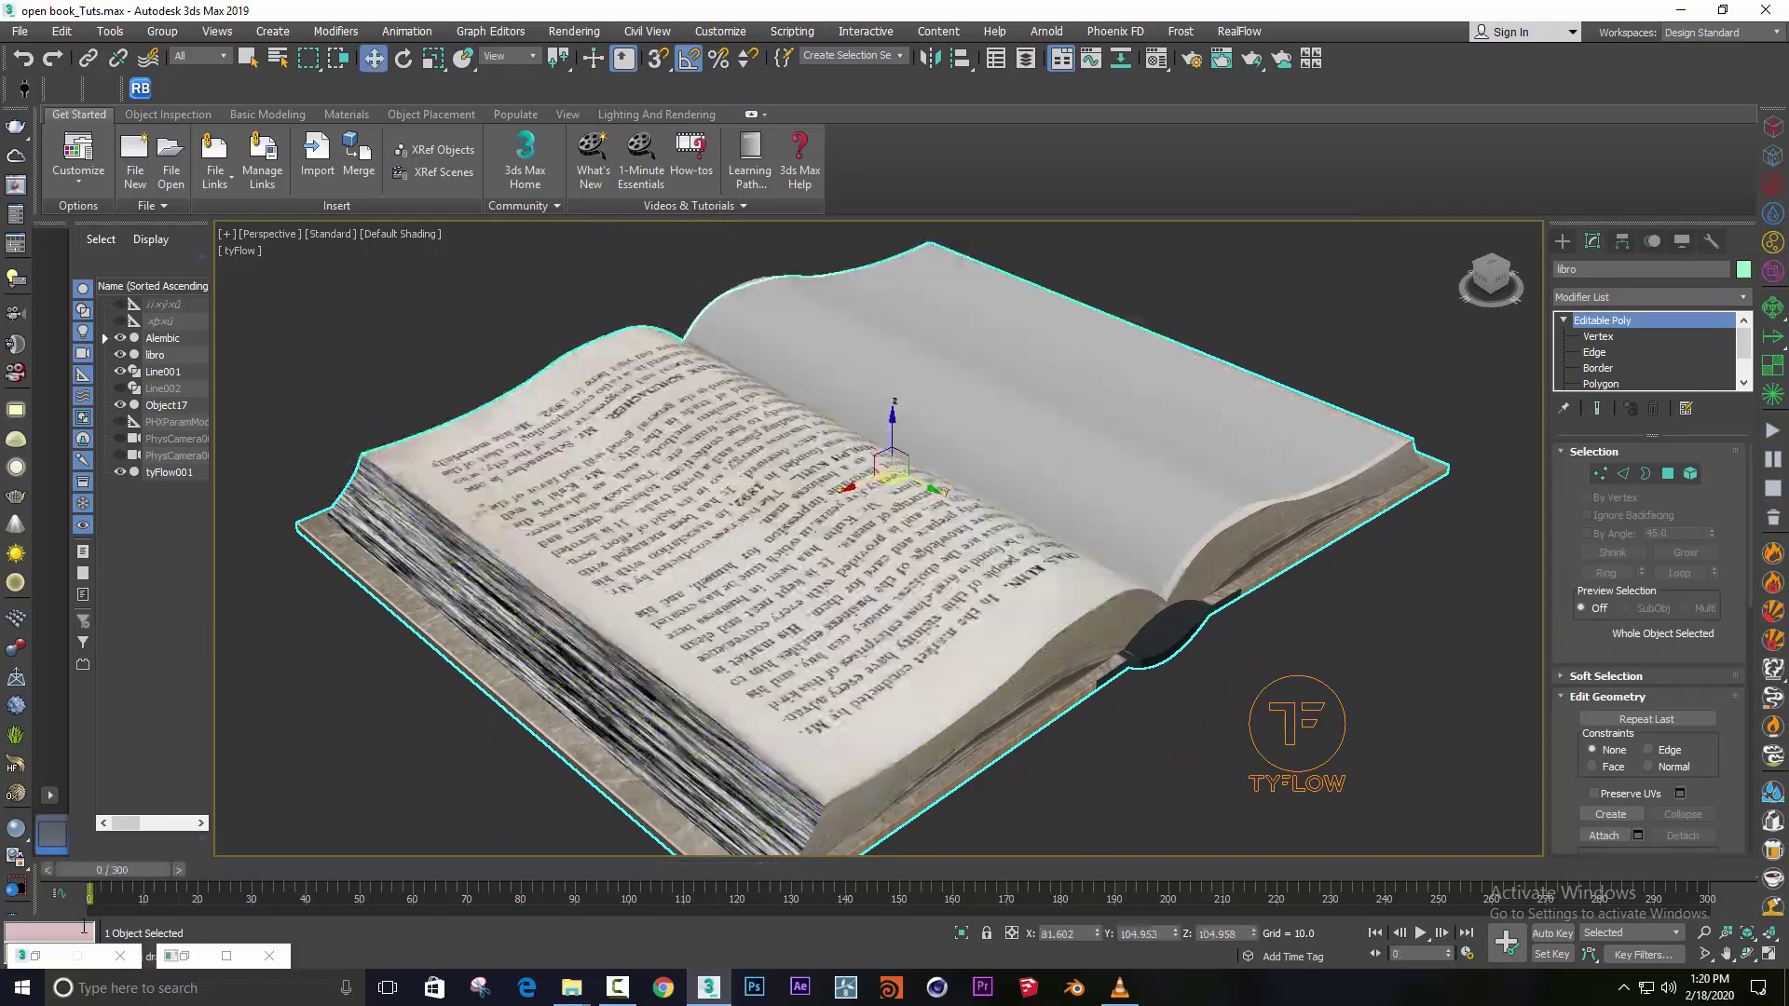
pyautogui.click(226, 956)
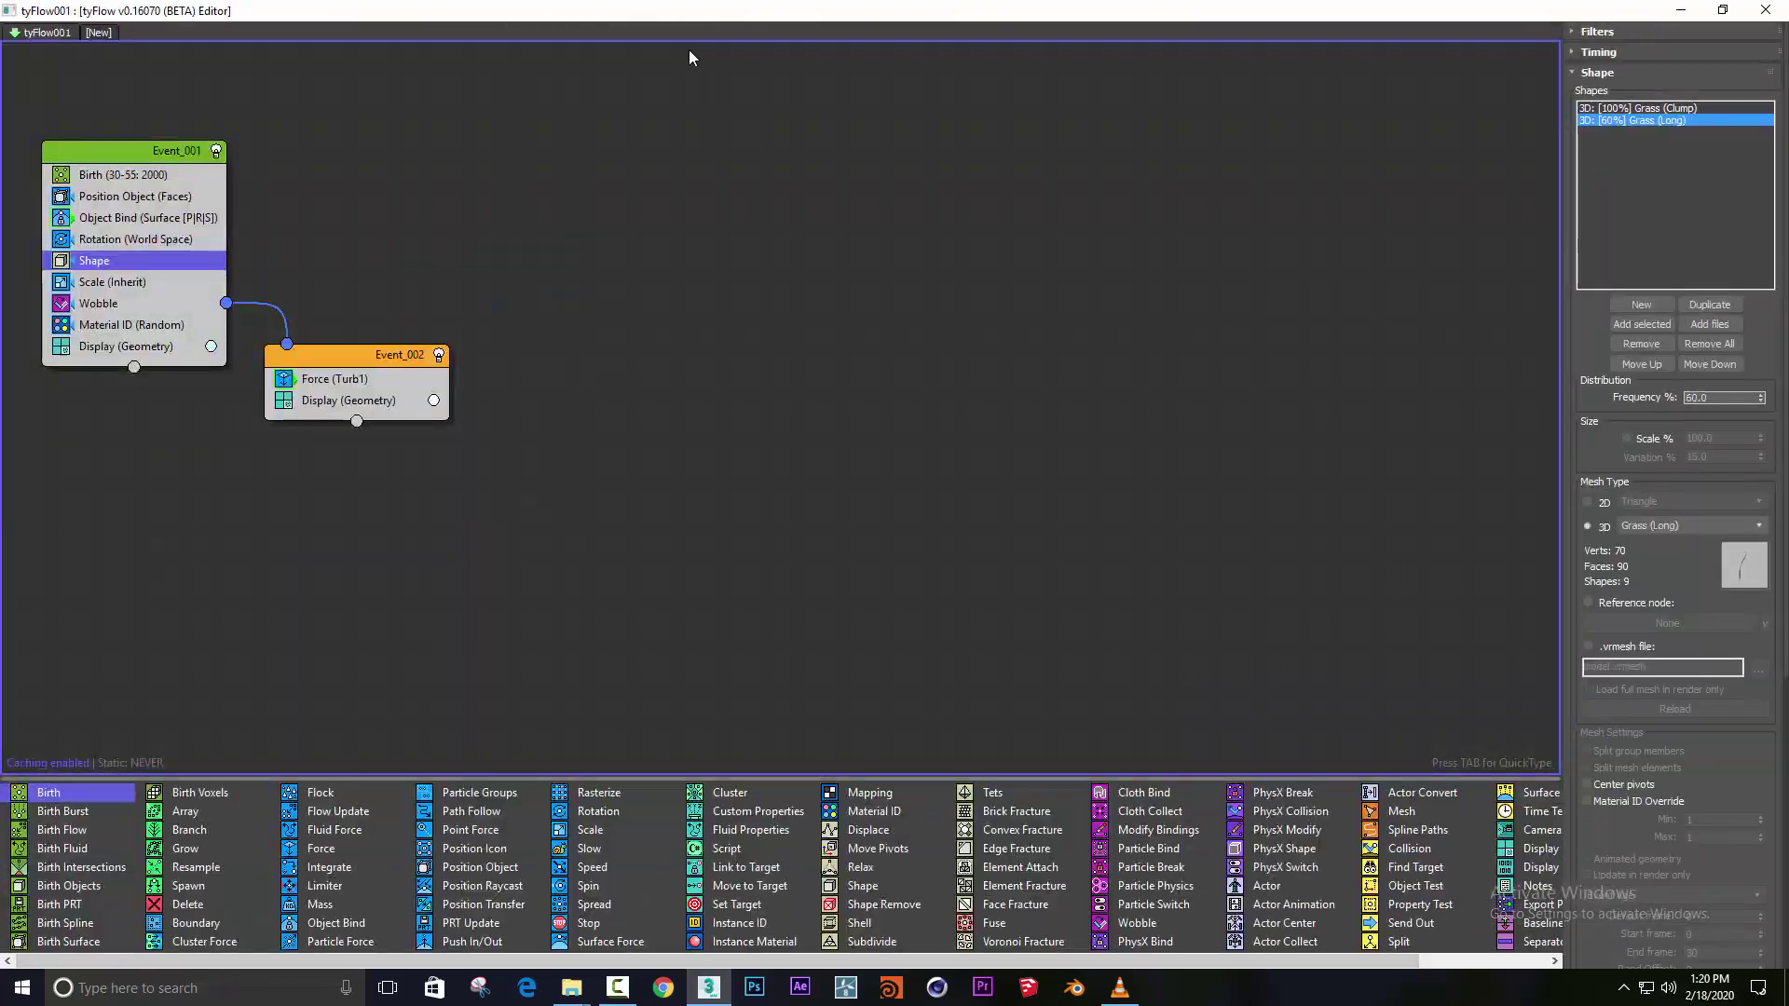
pyautogui.doubleClick(697, 11)
pyautogui.moveTo(719, 11); pyautogui.dragTo(1085, 170)
pyautogui.click(811, 337)
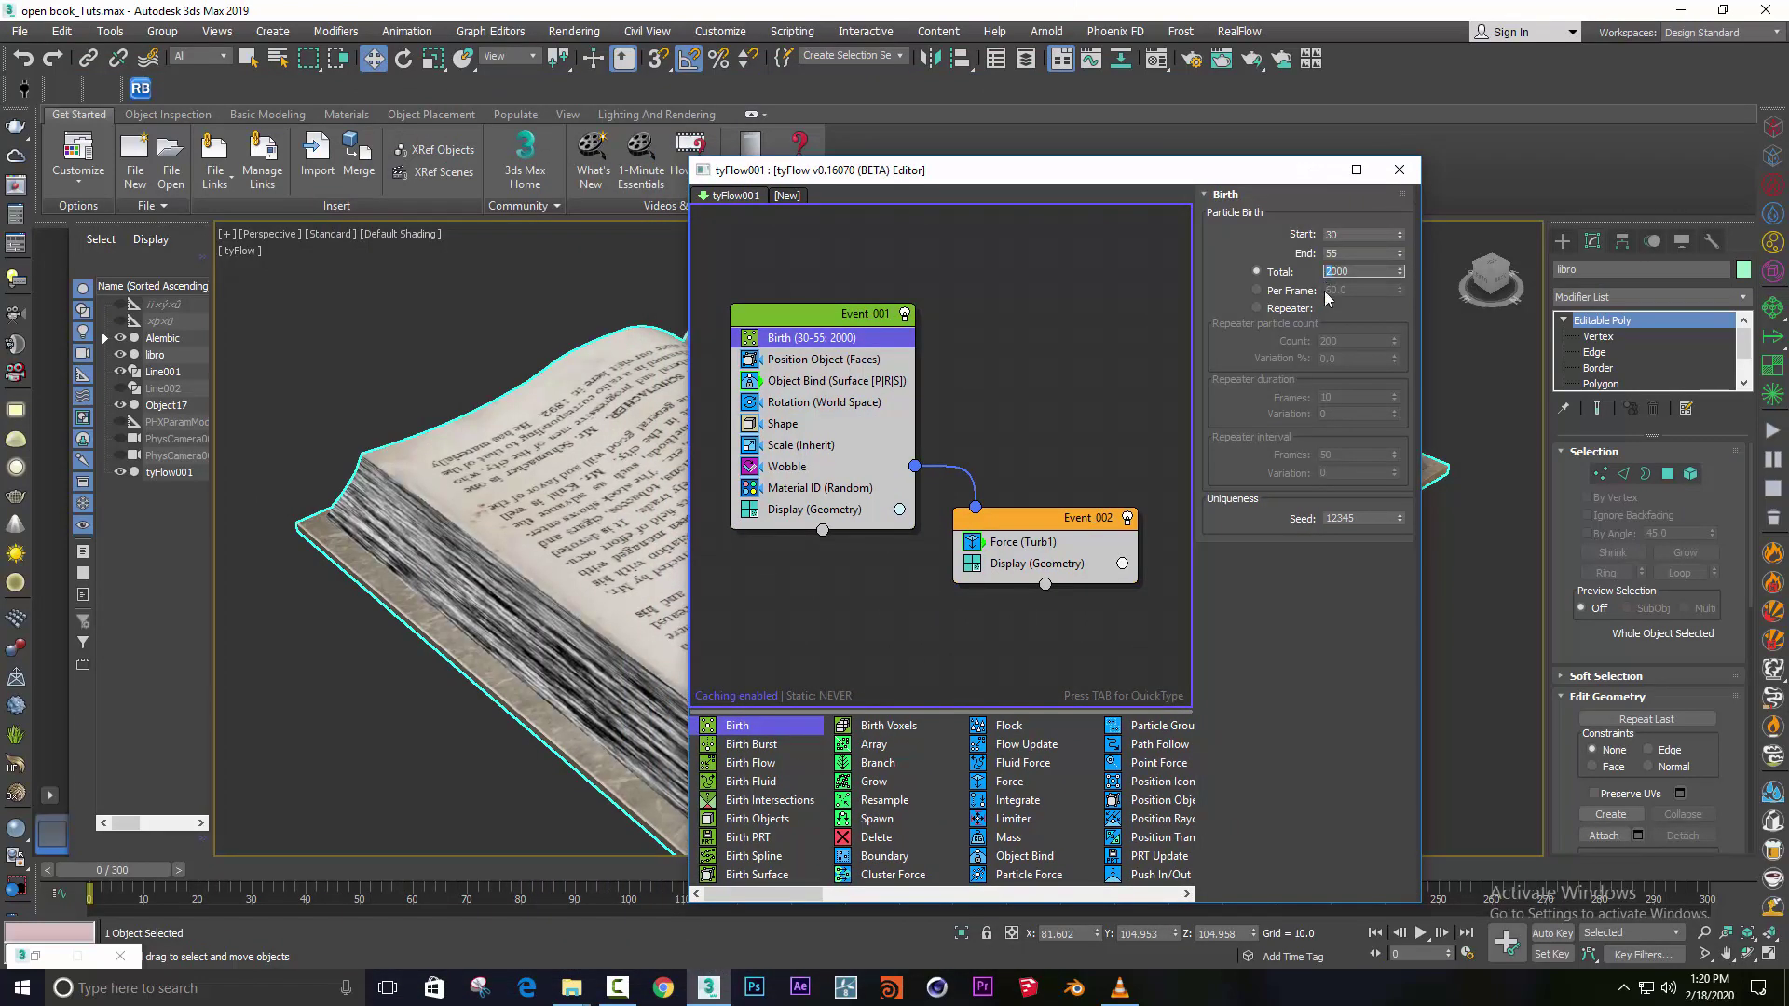
pyautogui.click(1397, 173)
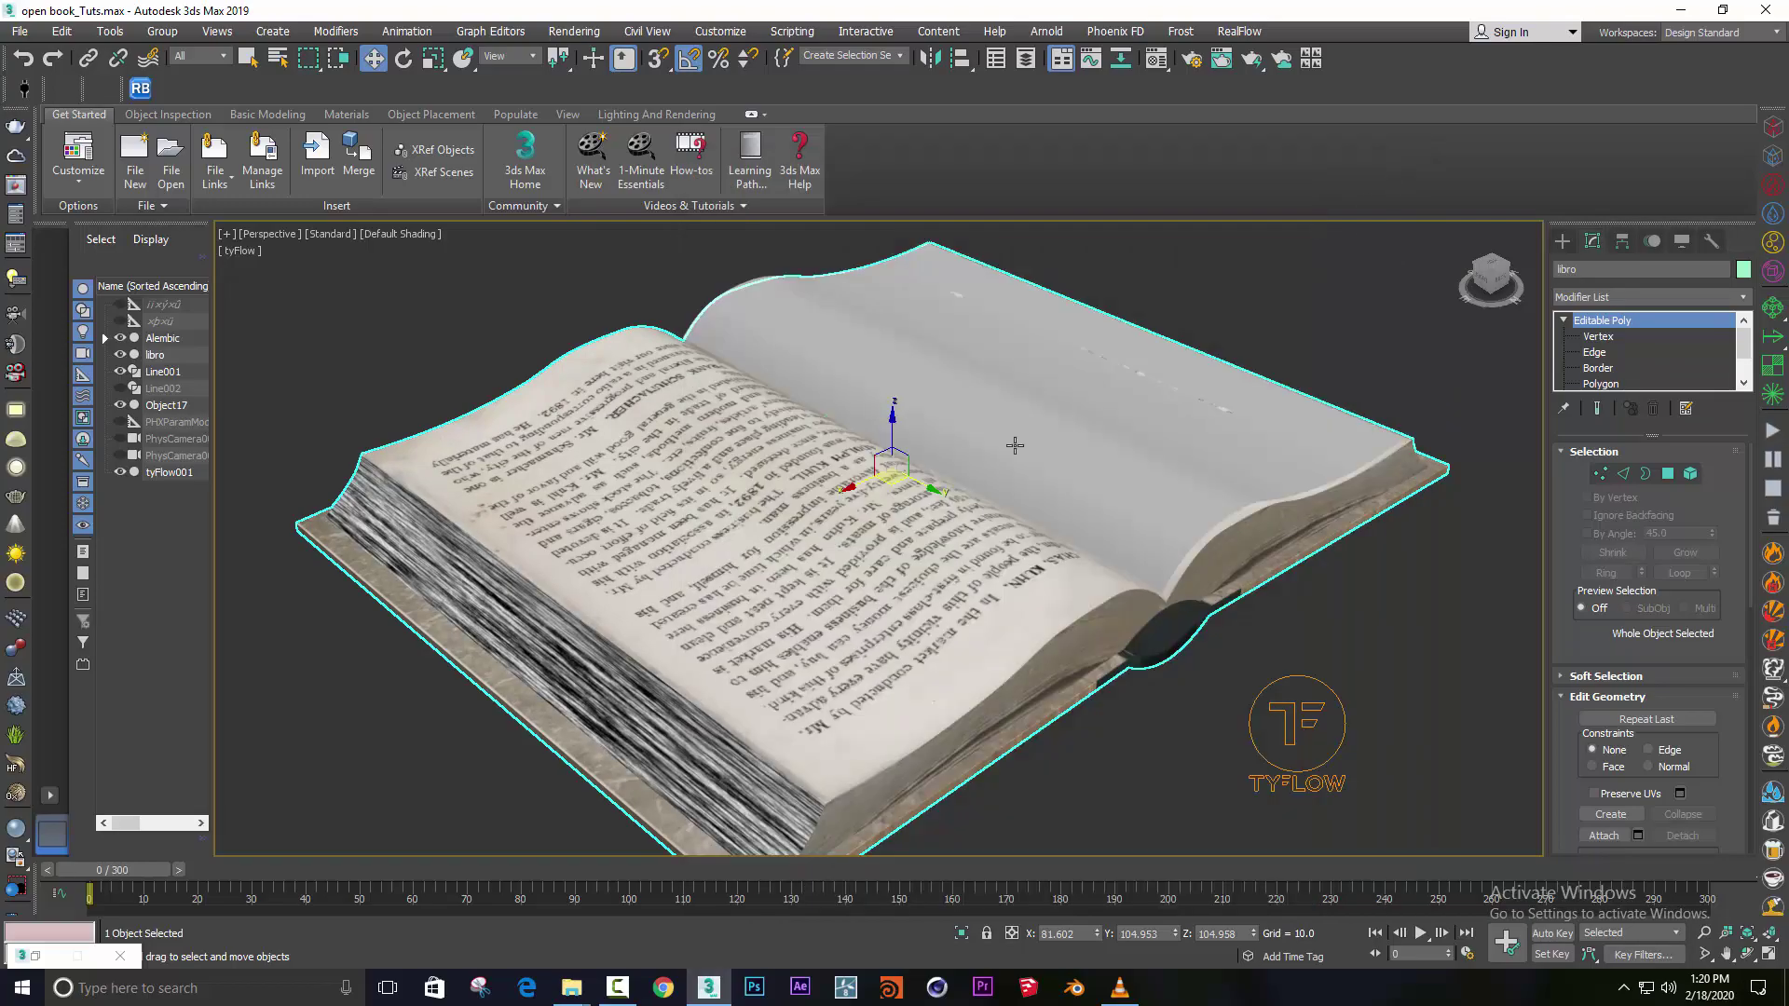
# Scrub the timeline and orbit the book to watch dense mixed grass cover the left page.
pyautogui.moveTo(205, 865); pyautogui.dragTo(666, 866)
pyautogui.keyDown('alt'); pyautogui.moveTo(876, 540); pyautogui.dragTo(922, 522, button='middle'); pyautogui.keyUp('alt')
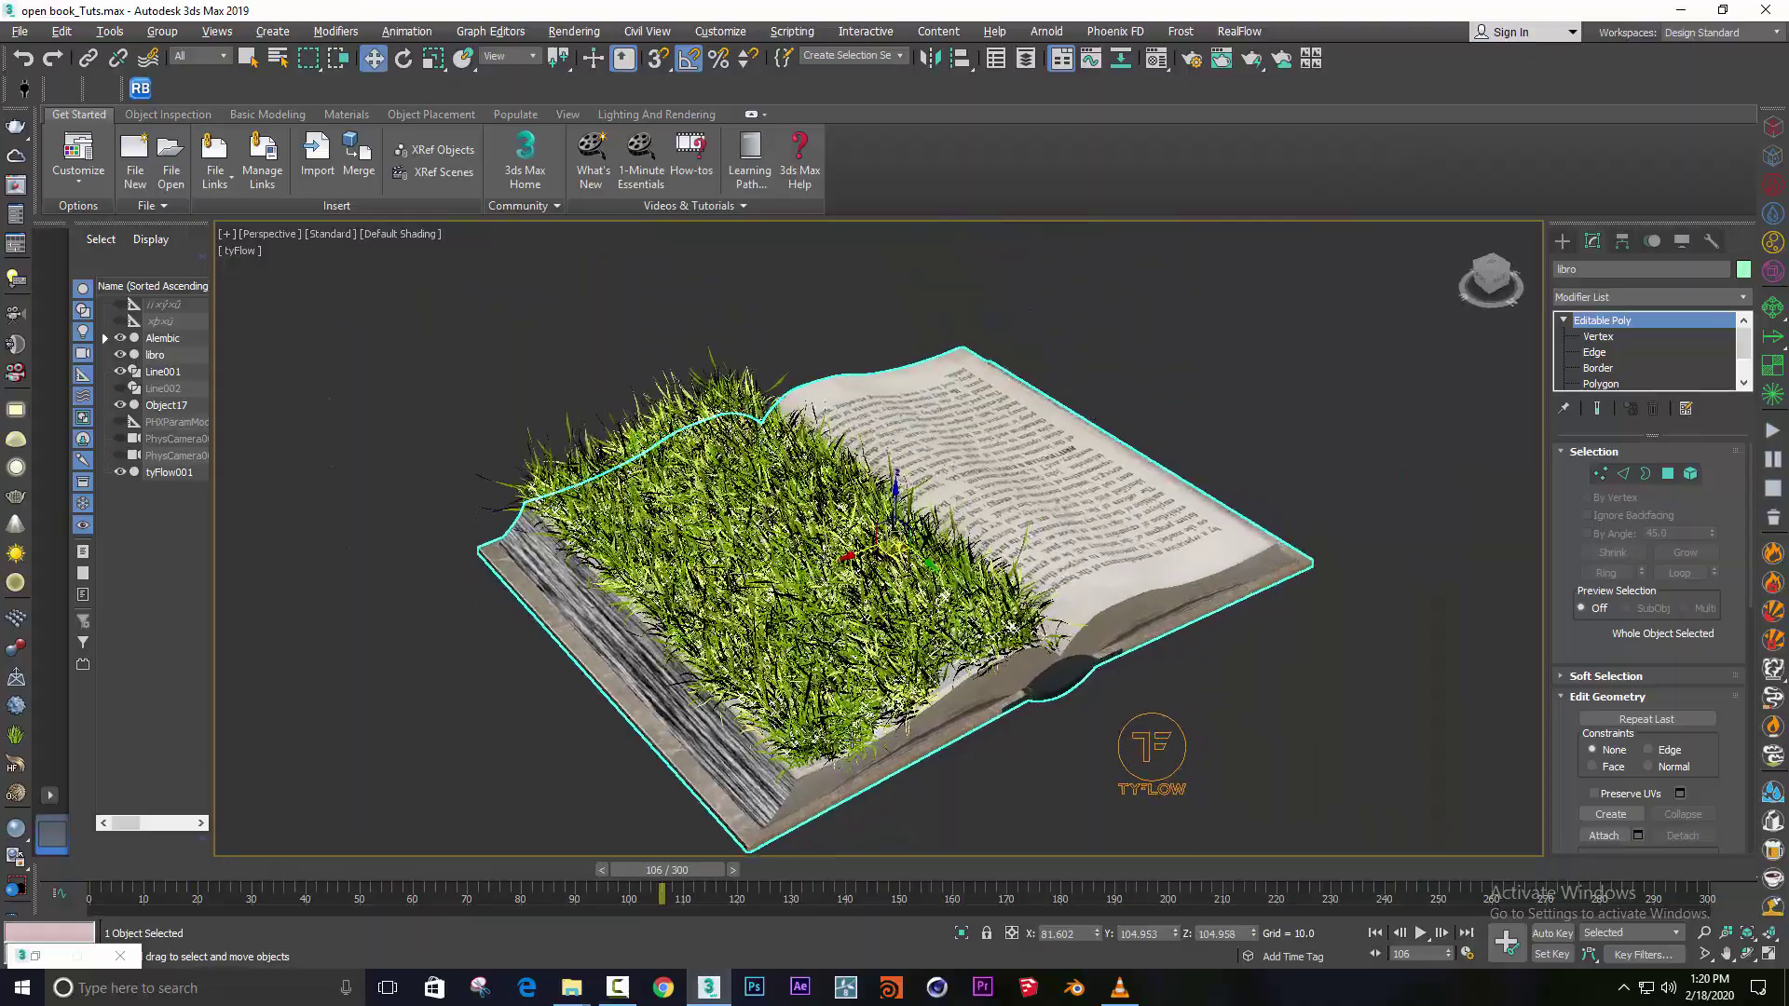
pyautogui.press('w')
pyautogui.keyDown('alt'); pyautogui.moveTo(802, 597); pyautogui.dragTo(818, 679, button='middle'); pyautogui.keyUp('alt')
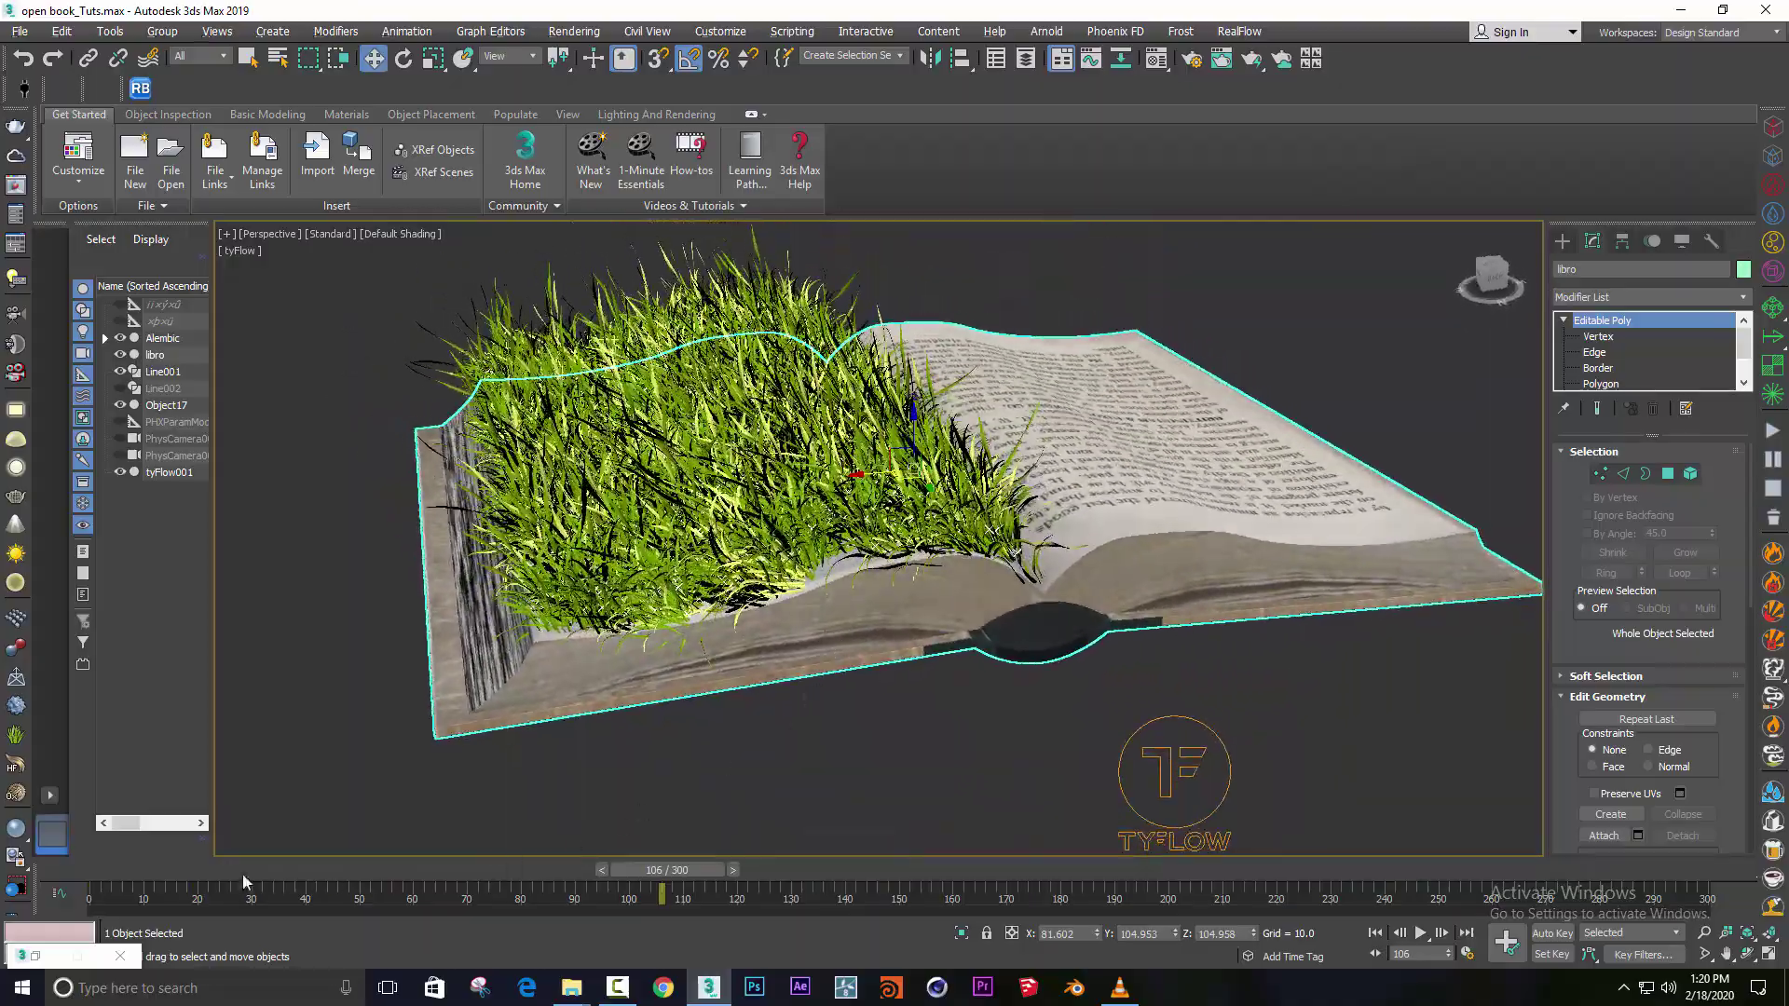
pyautogui.moveTo(242, 874); pyautogui.dragTo(685, 870)
pyautogui.moveTo(774, 746)
pyautogui.keyDown('alt'); pyautogui.mouseDown(button='middle')
pyautogui.moveTo(797, 767)
pyautogui.moveTo(860, 759)
pyautogui.moveTo(911, 779)
pyautogui.moveTo(880, 722)
pyautogui.moveTo(839, 708)
pyautogui.mouseUp(button='middle'); pyautogui.keyUp('alt')
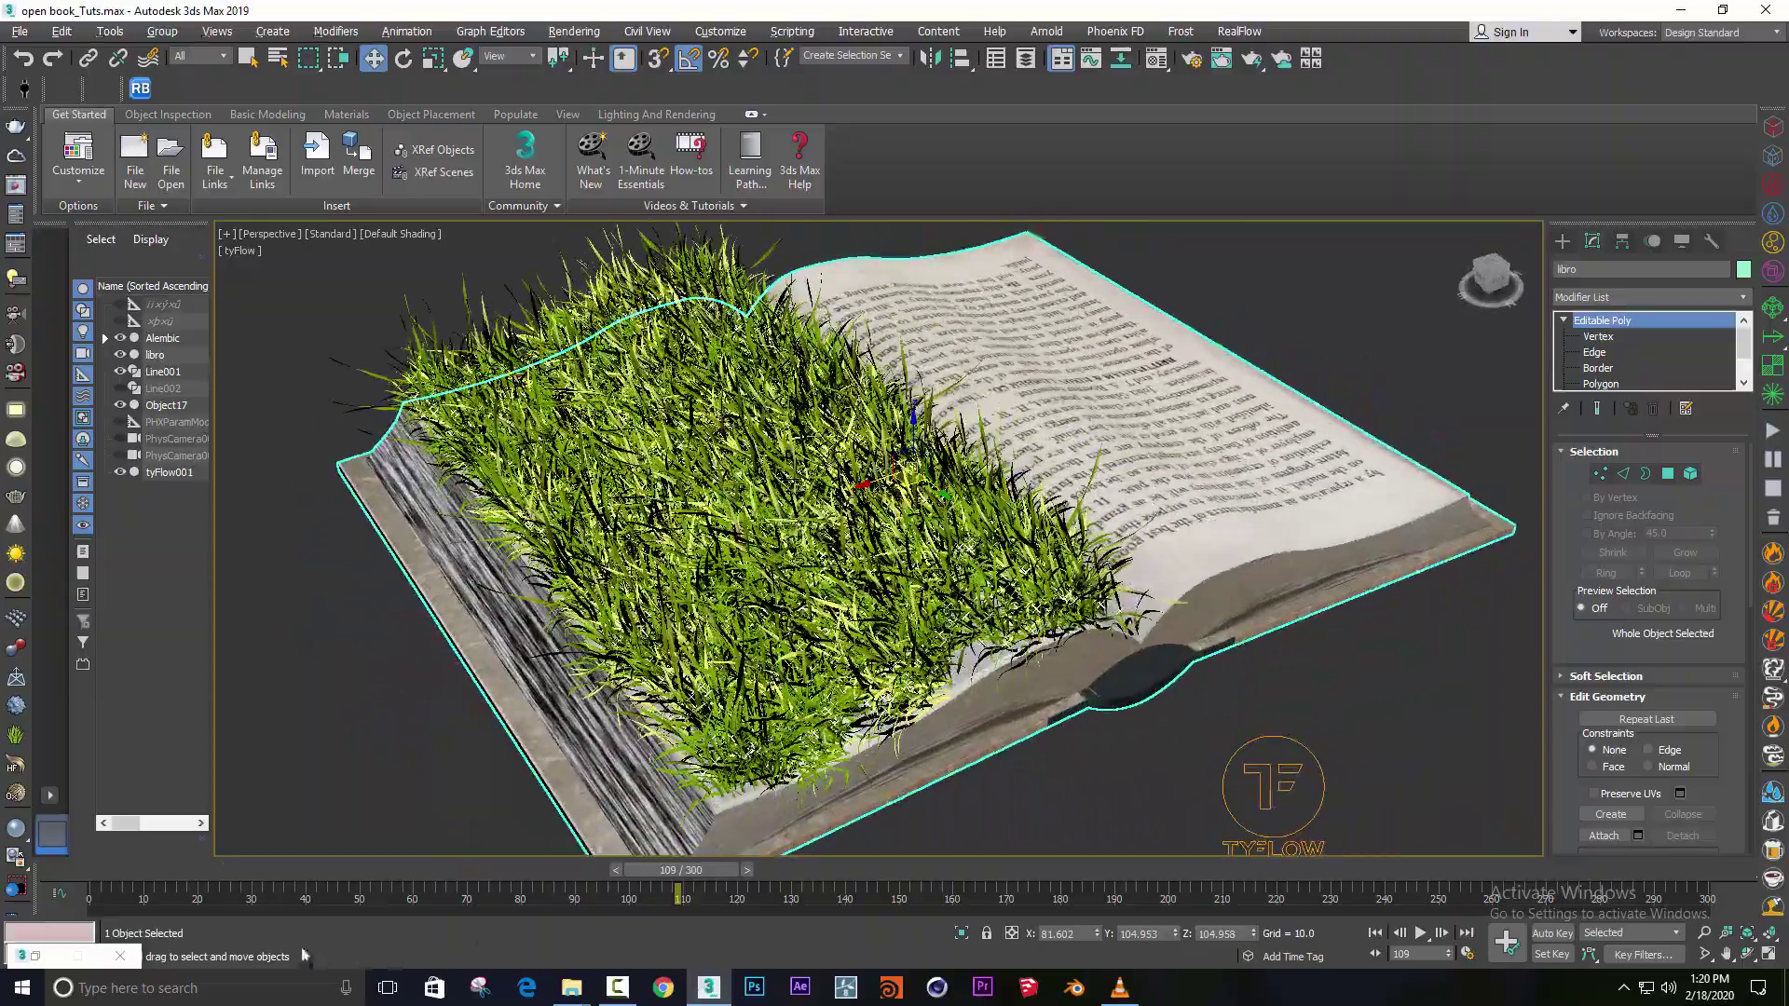
pyautogui.moveTo(137, 880)
pyautogui.mouseDown()
pyautogui.moveTo(1332, 870)
pyautogui.moveTo(1423, 851)
pyautogui.mouseUp()
pyautogui.press('w')
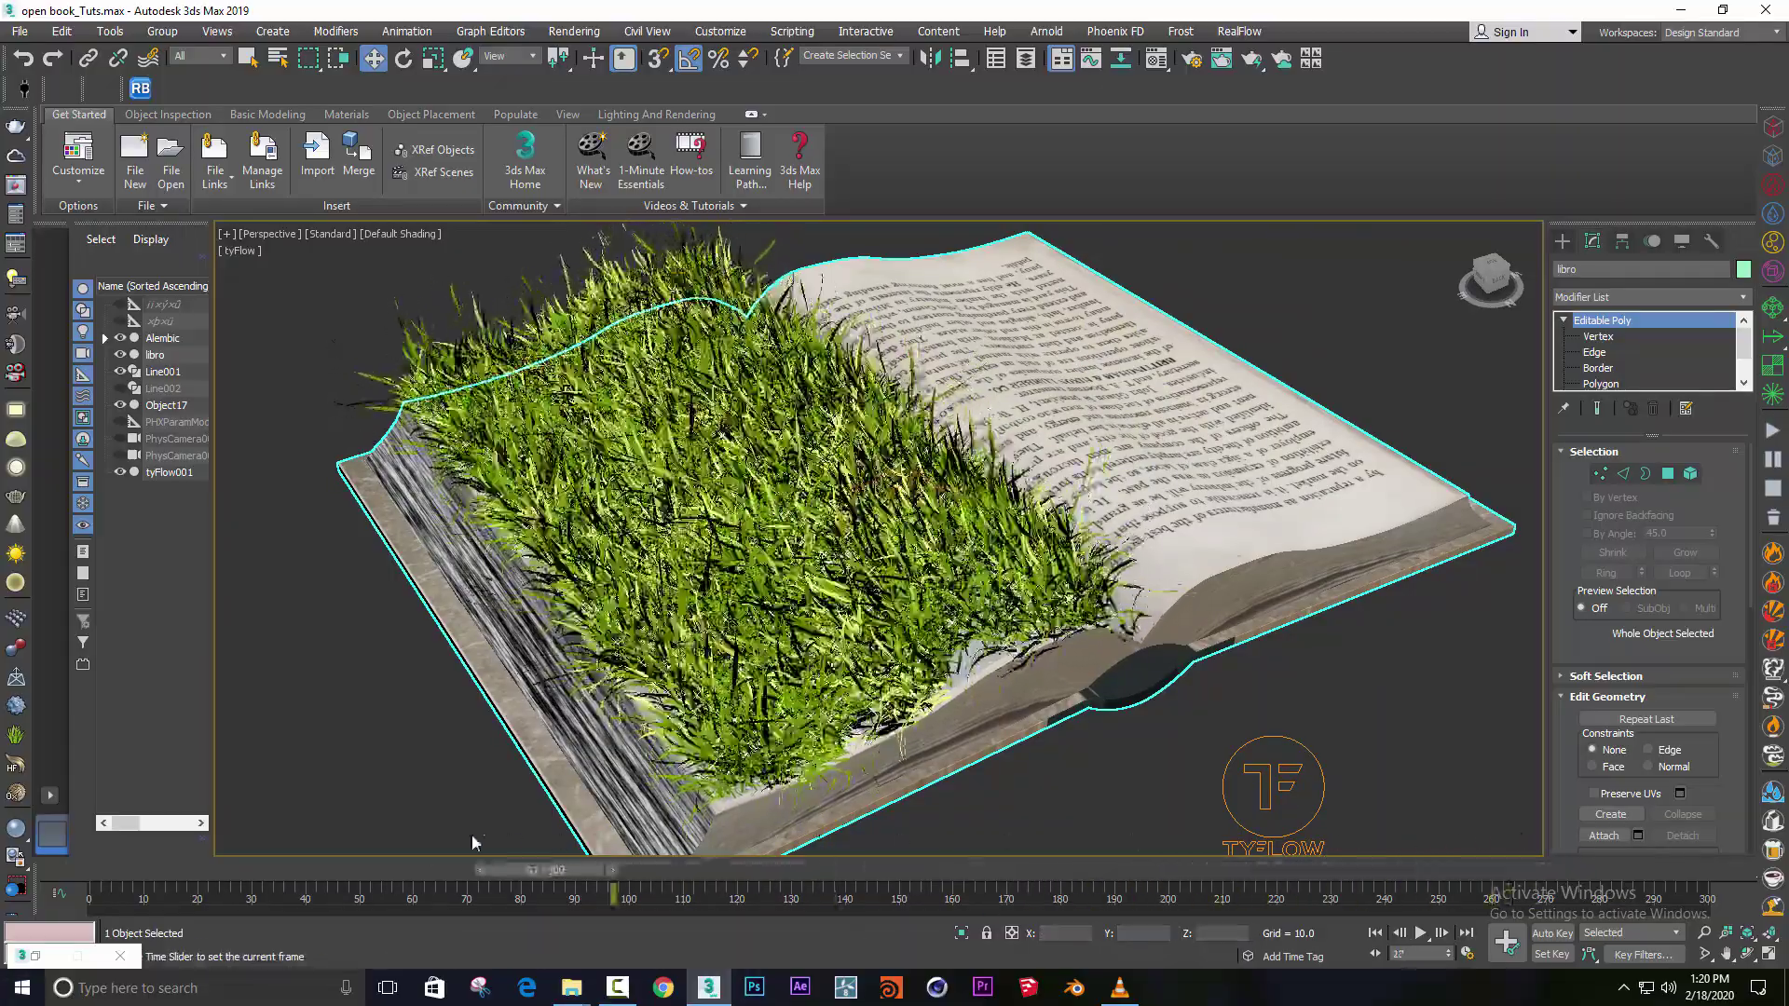